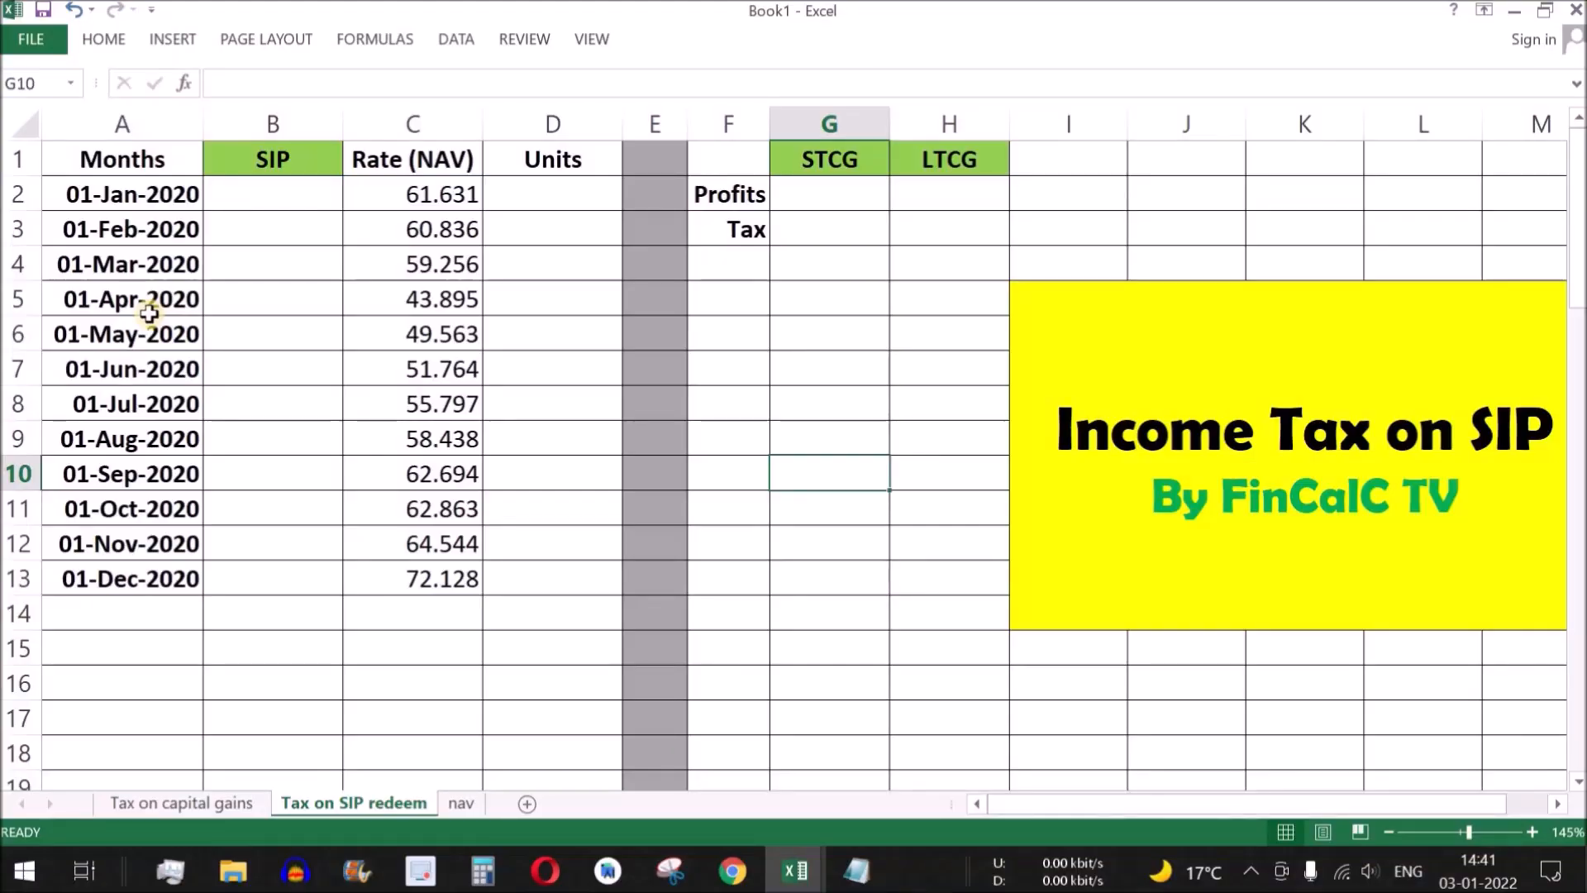
Step: Review the Months, SIP, Rate (NAV) and Units columns for January to December 2020 in the SIP table
left_click_drag(92, 162, 962, 634)
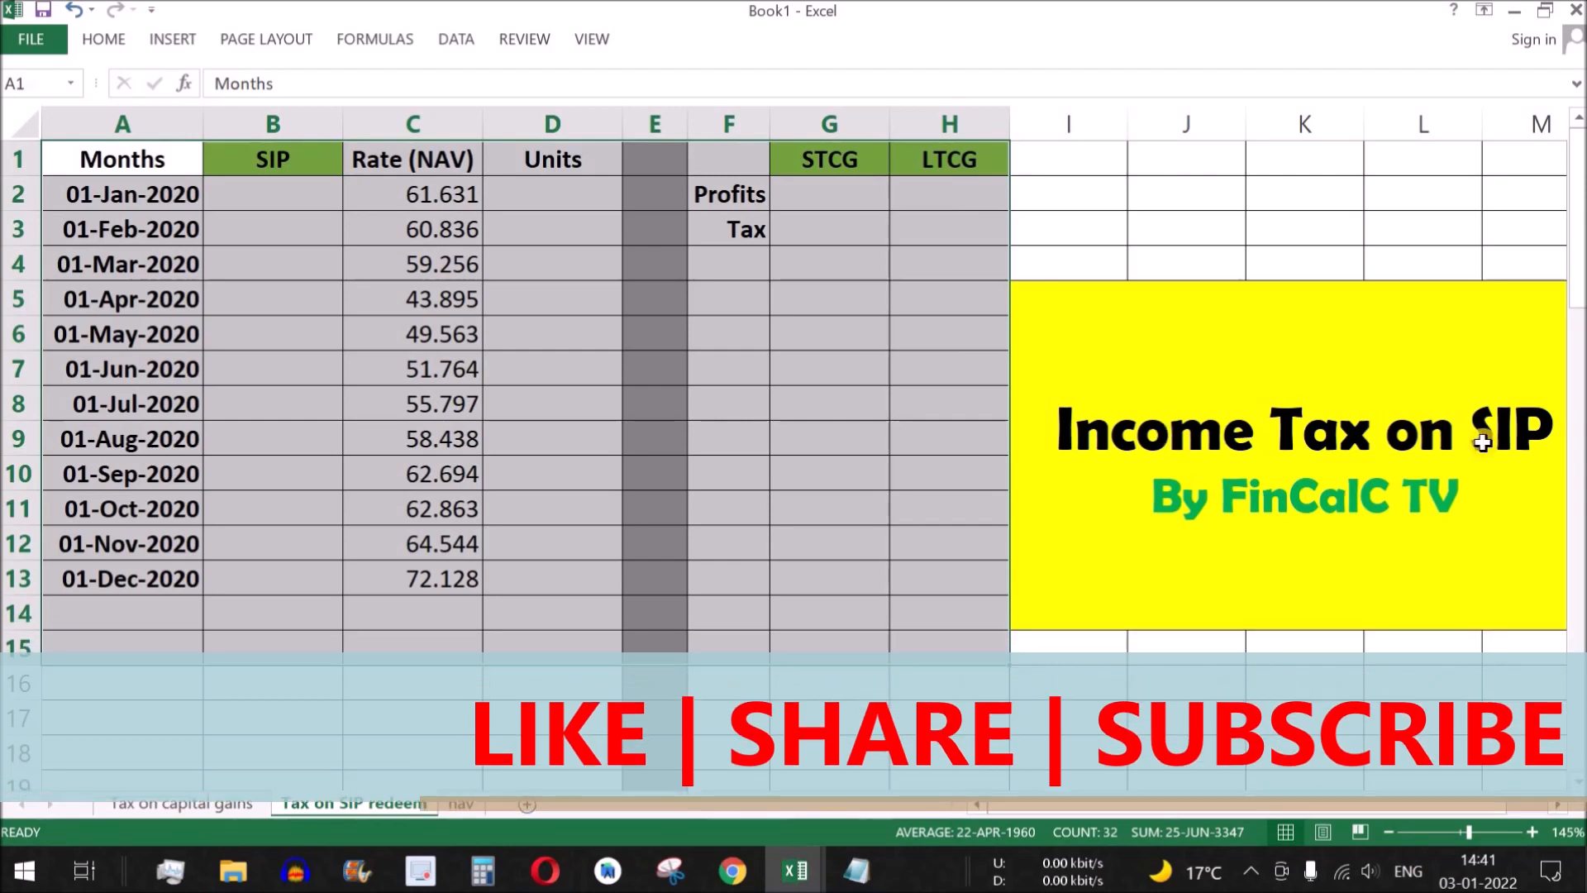
left_click(1481, 442)
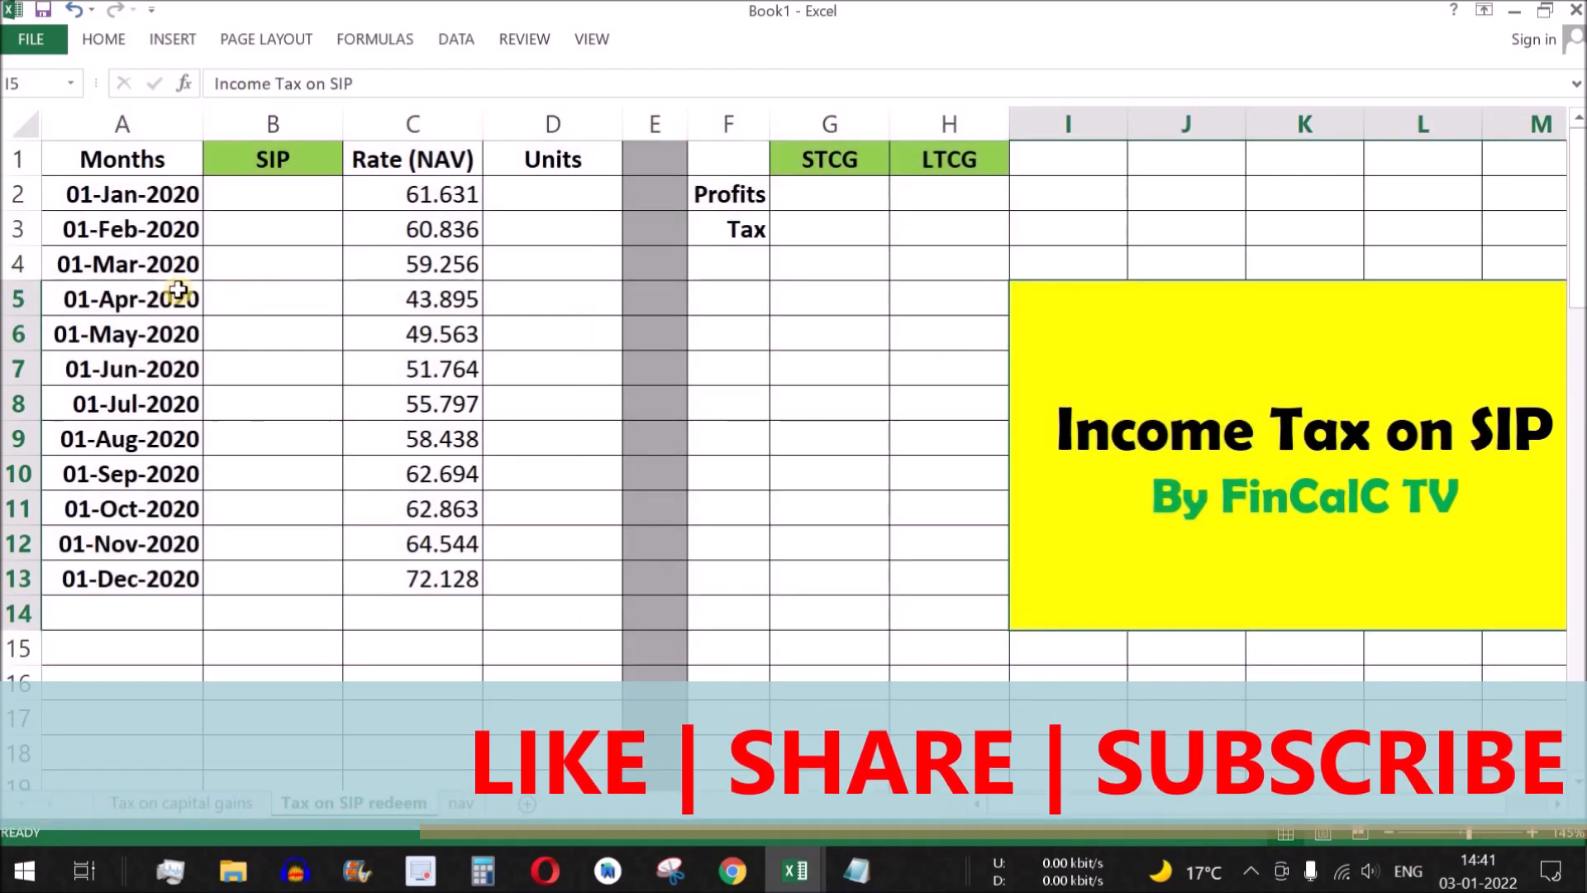
left_click_drag(133, 197, 139, 581)
left_click_drag(285, 192, 298, 584)
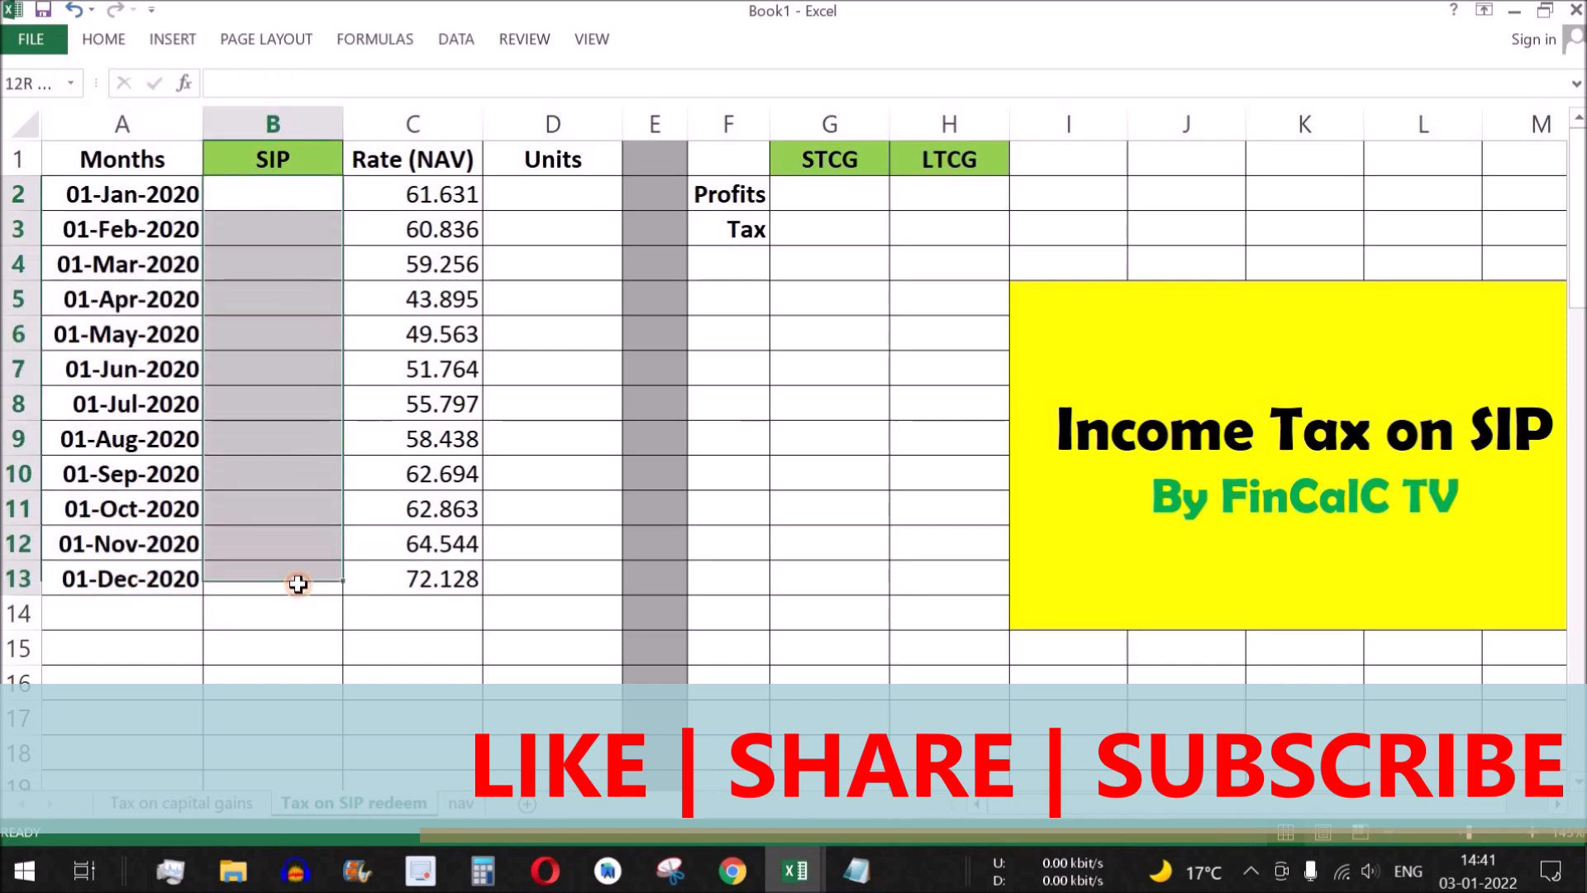
left_click(451, 195)
double_click(436, 207)
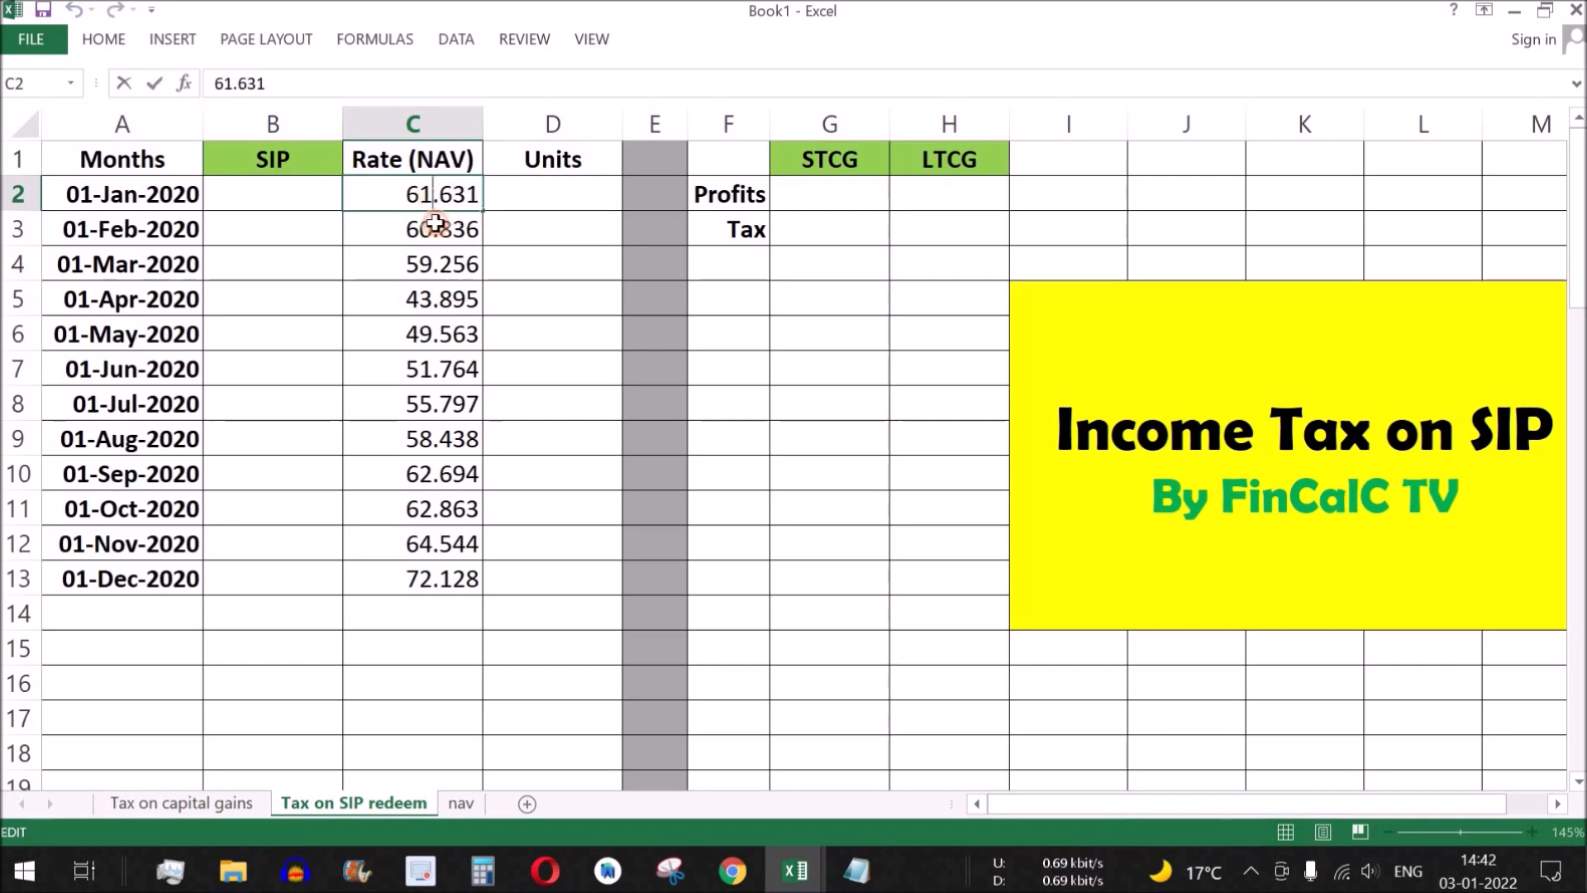
left_click_drag(435, 196, 436, 581)
left_click_drag(561, 195, 551, 580)
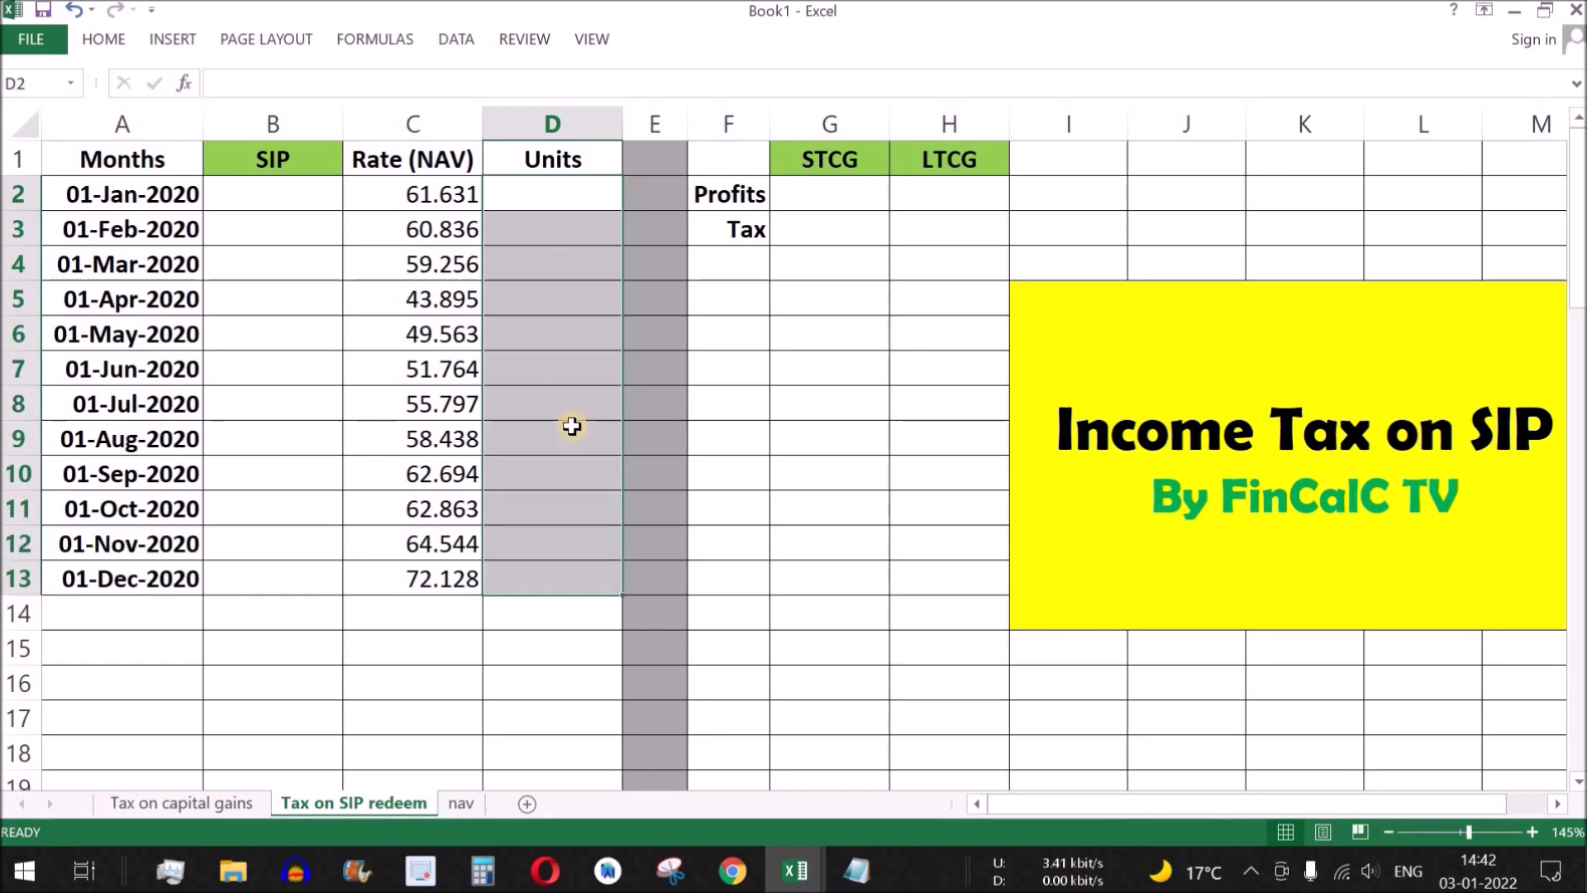
left_click(276, 195)
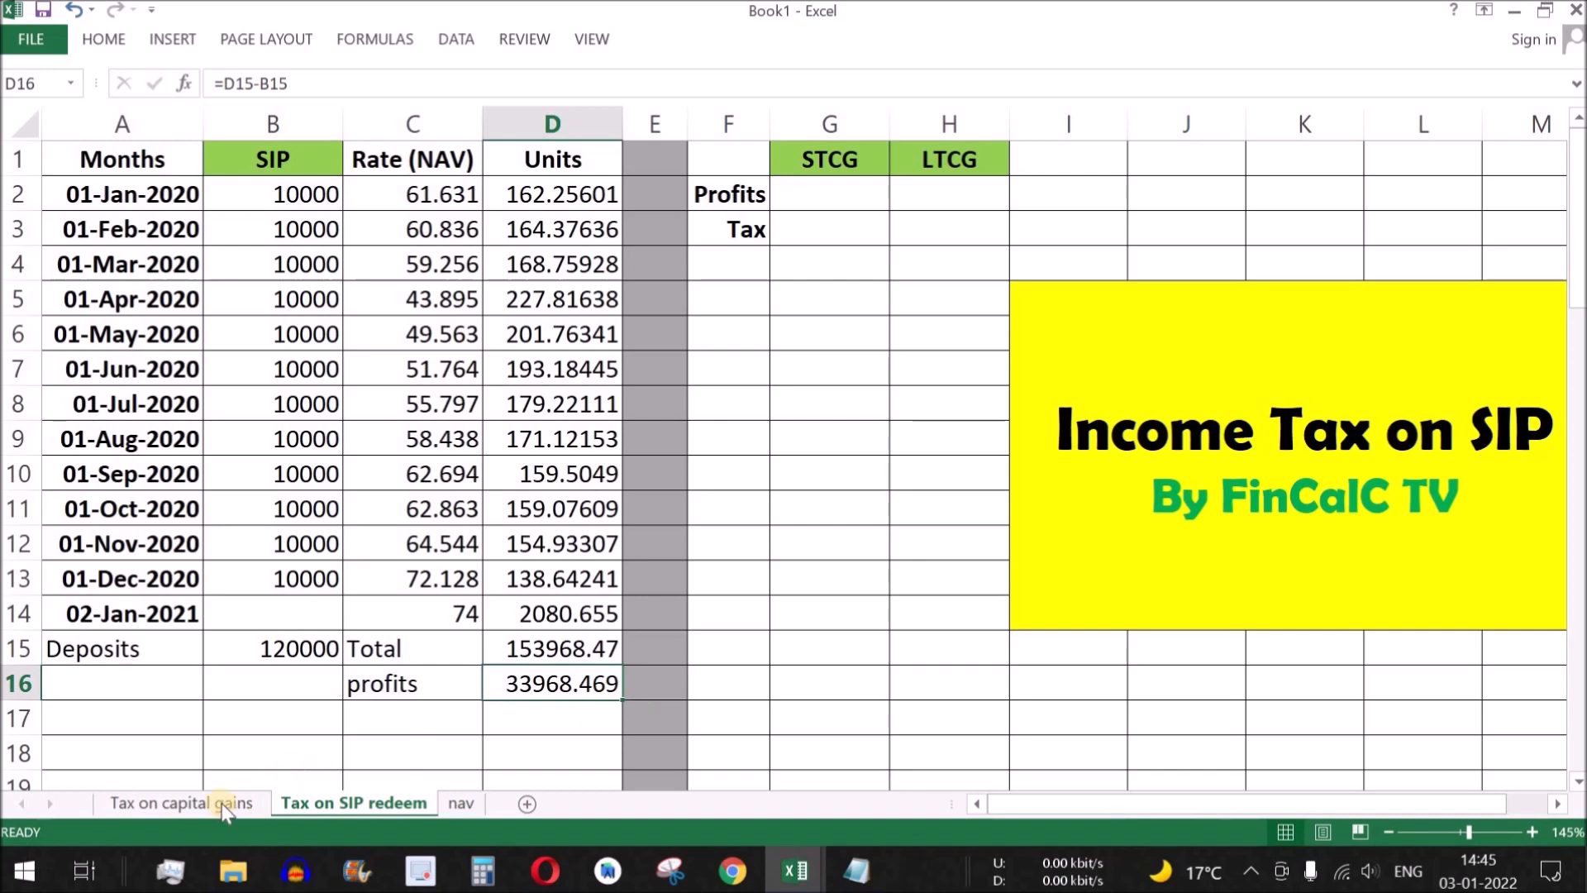
Step: Open the Tax on capital gains sheet and examine the STCG and LTCG income tax for equity and debt mutual funds
left_click(208, 803)
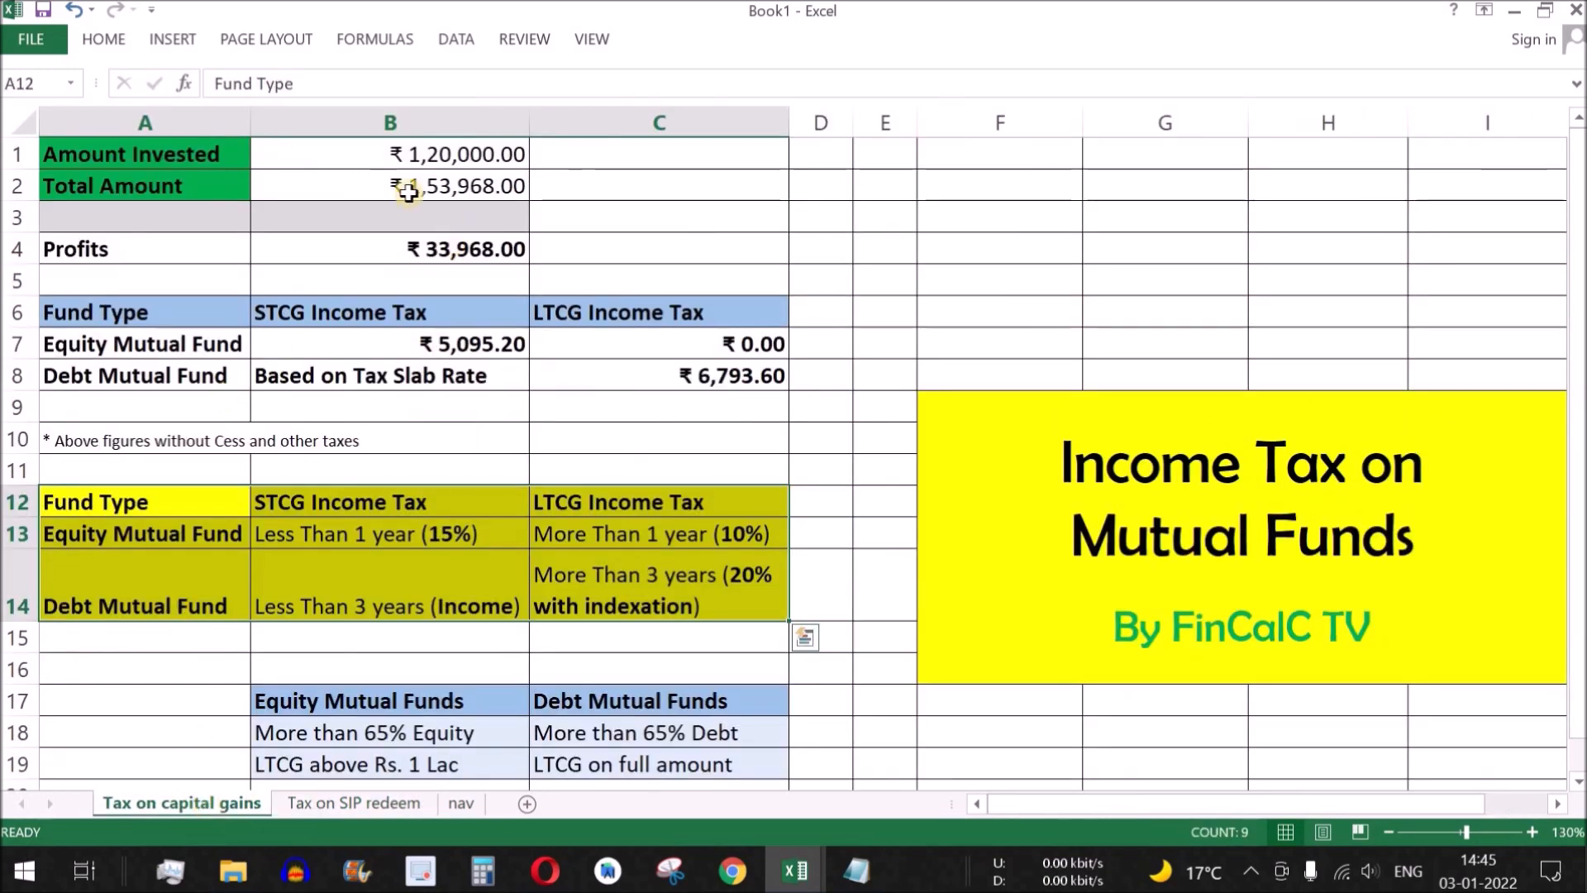
left_click(213, 345)
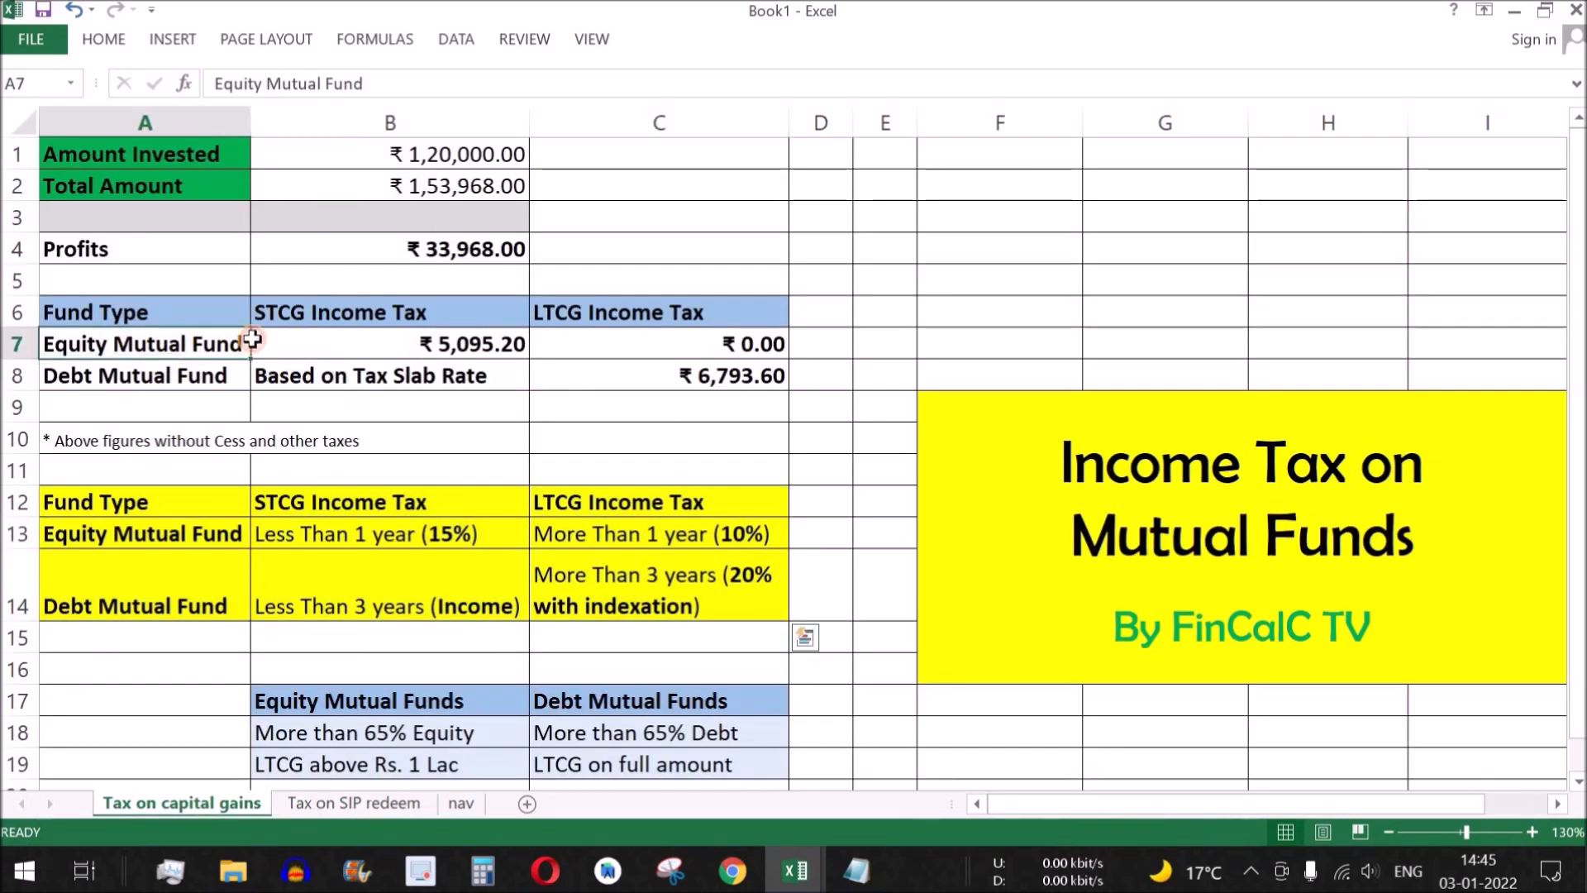
left_click_drag(212, 344, 208, 381)
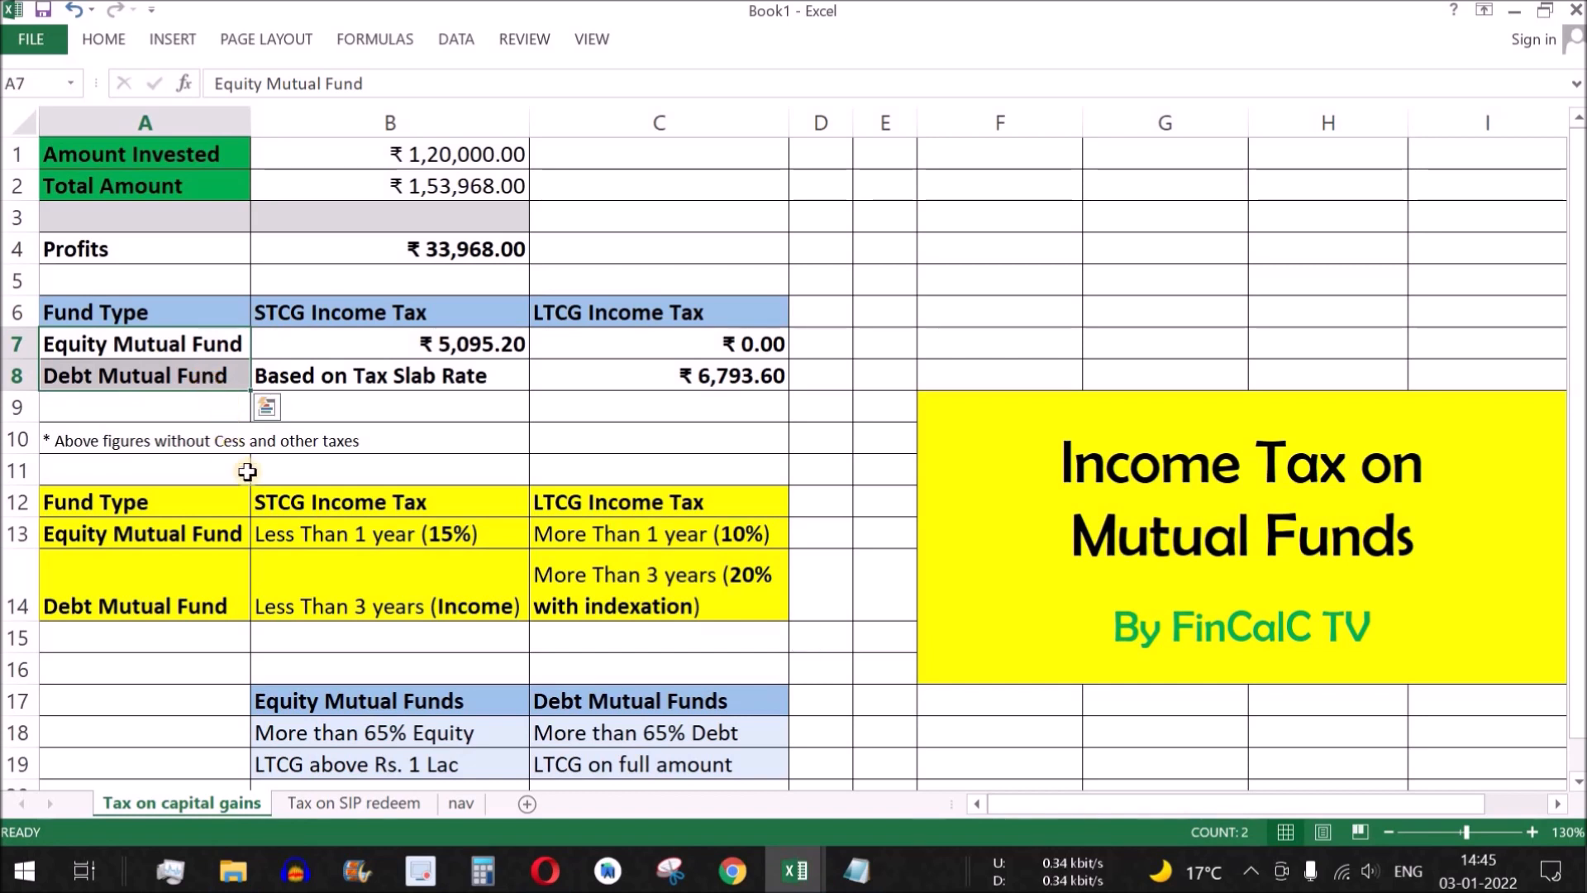
left_click_drag(355, 319, 680, 378)
Step: Examine the equity mutual fund's STCG and LTCG holding periods and tax rates in the yellow table
left_click_drag(119, 506, 405, 576)
left_click(206, 533)
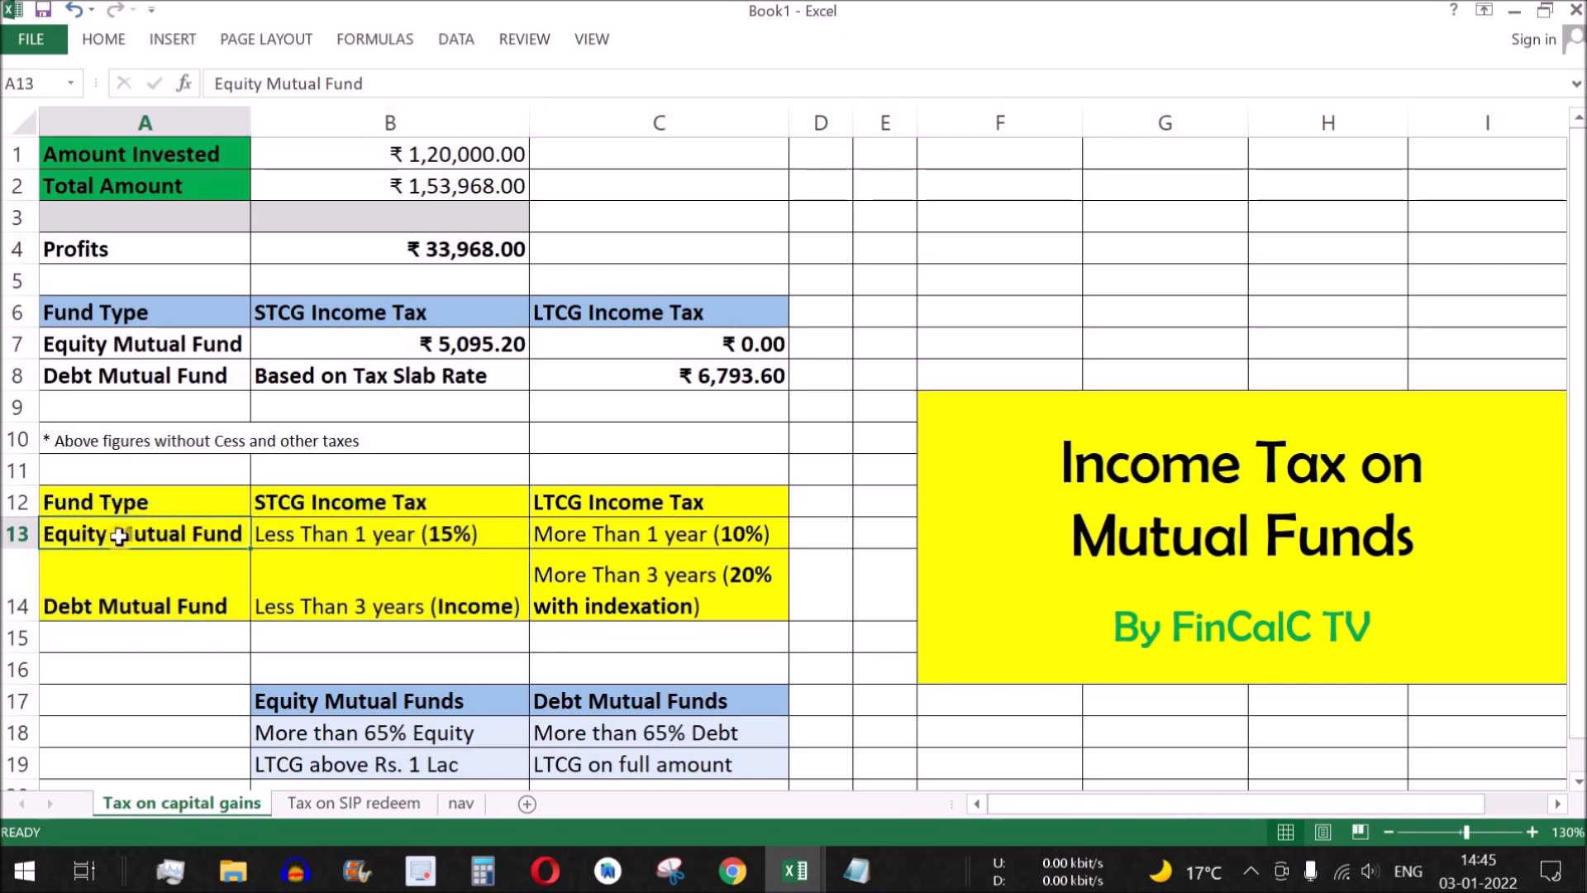
left_click(381, 508)
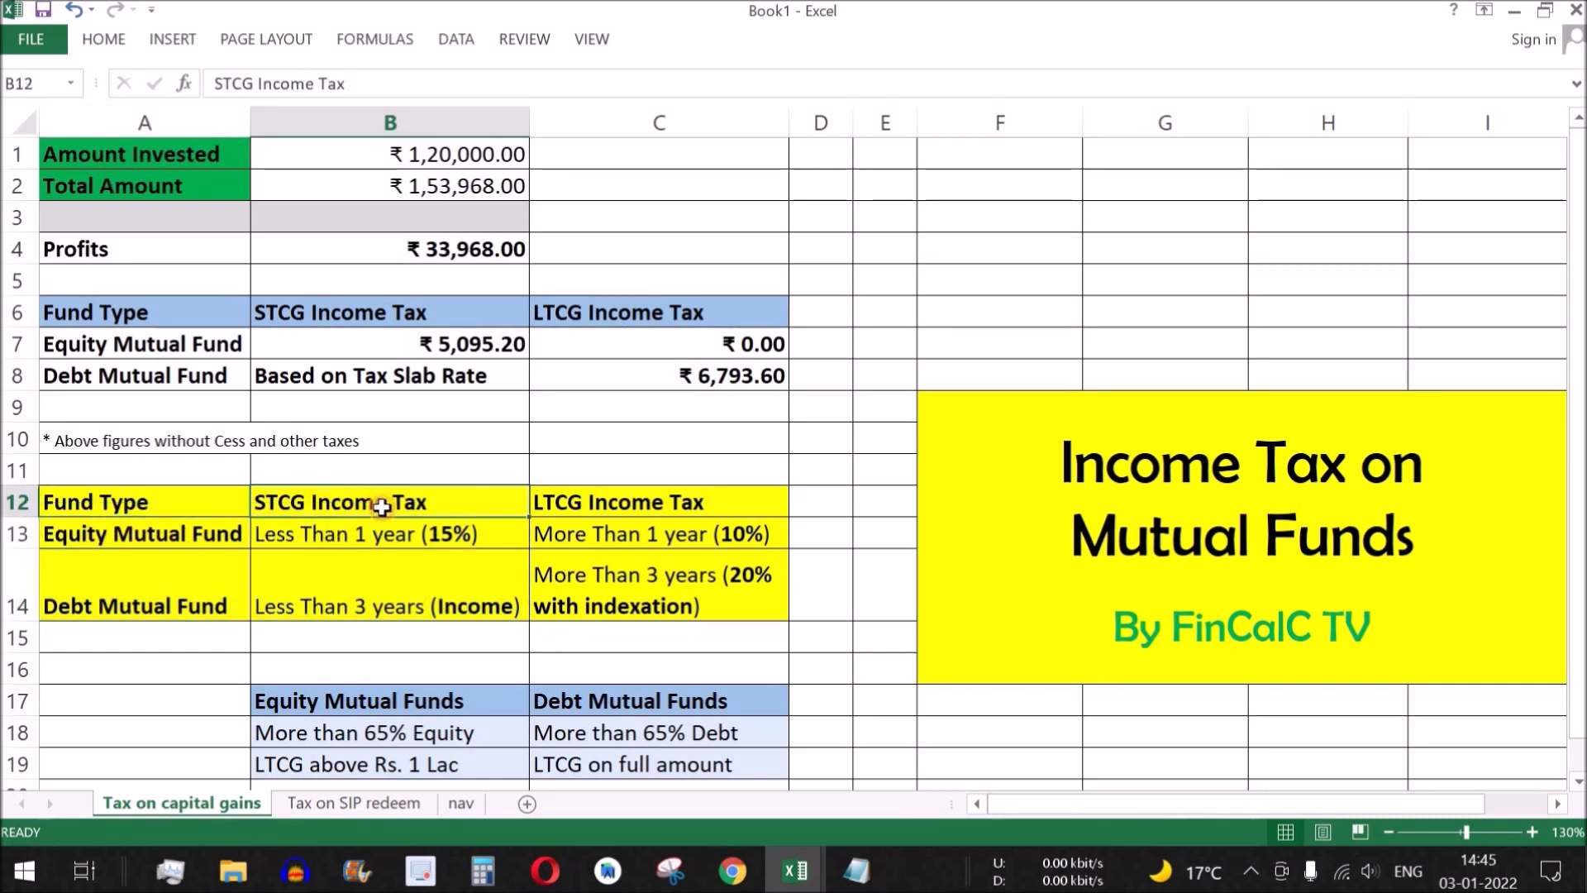
left_click(403, 547)
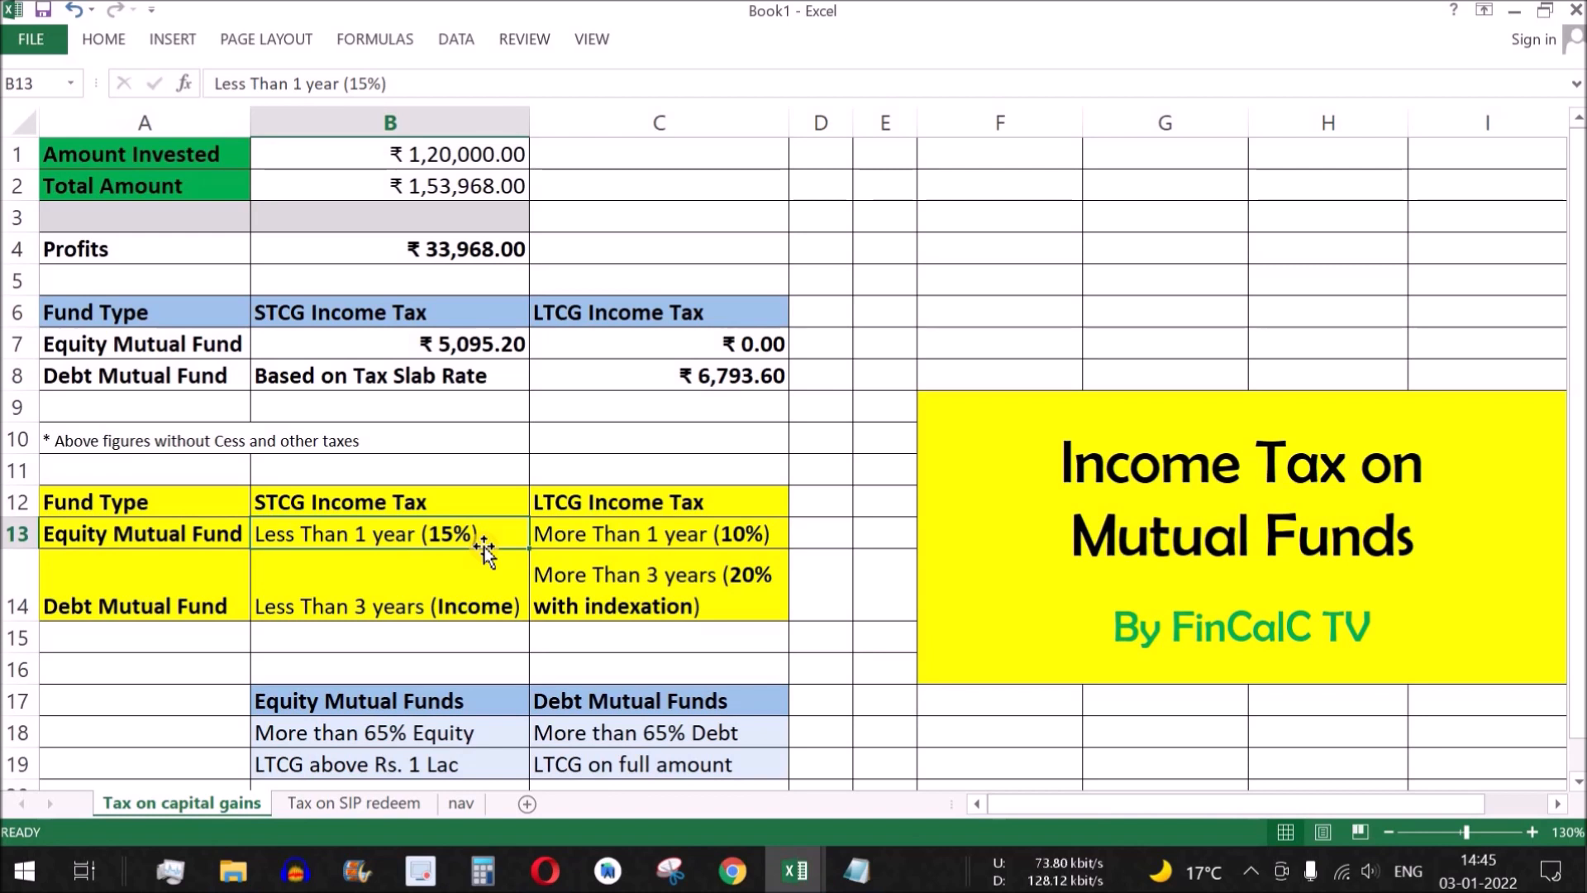
left_click(641, 536)
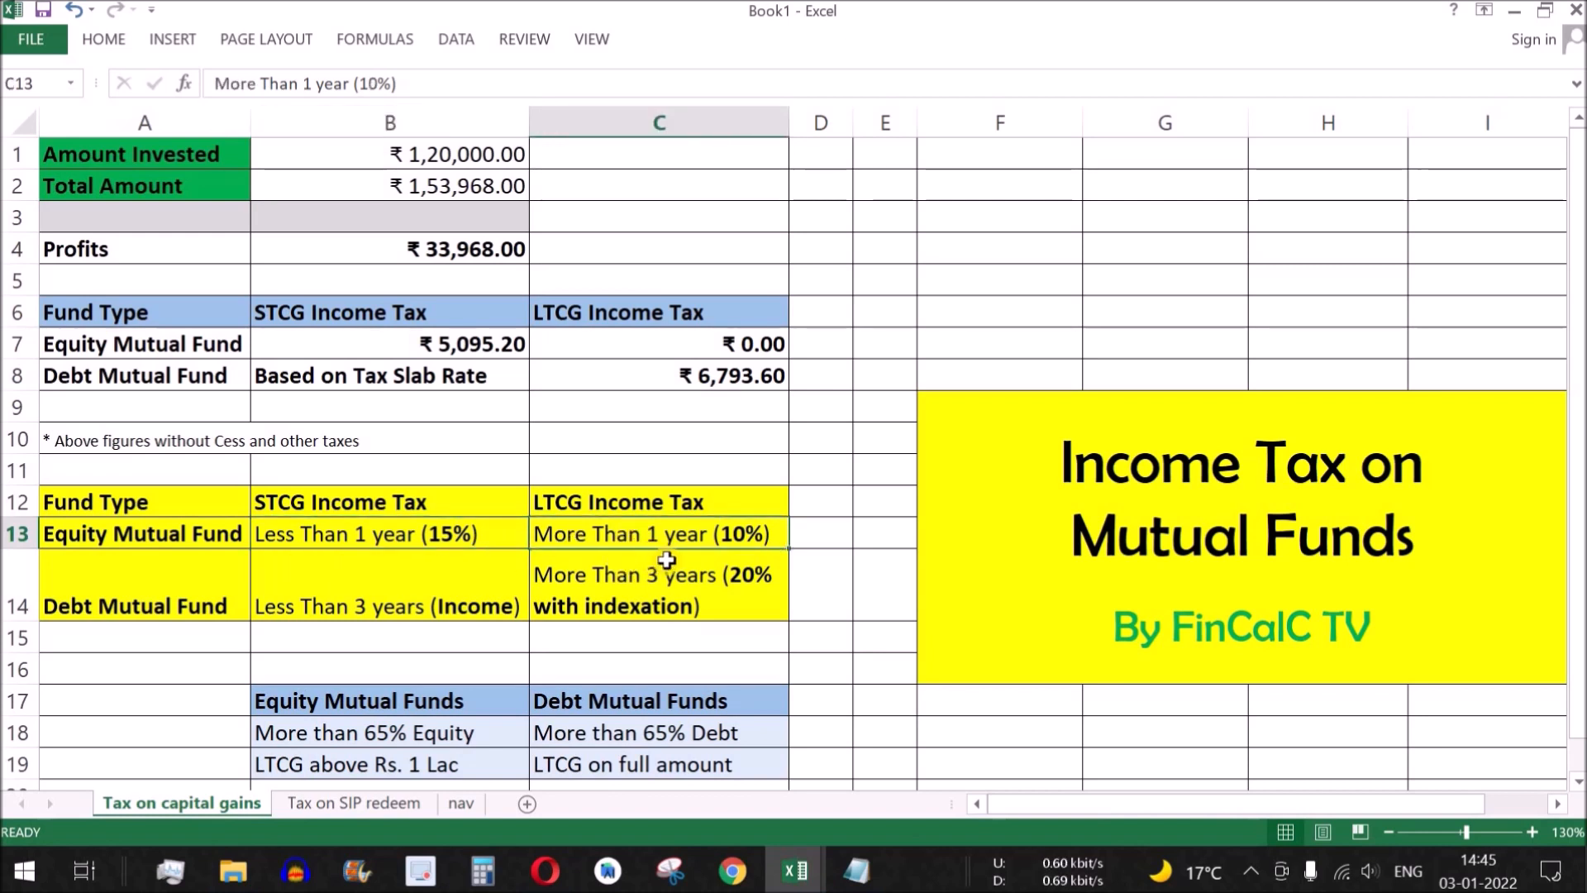
left_click_drag(153, 536, 781, 541)
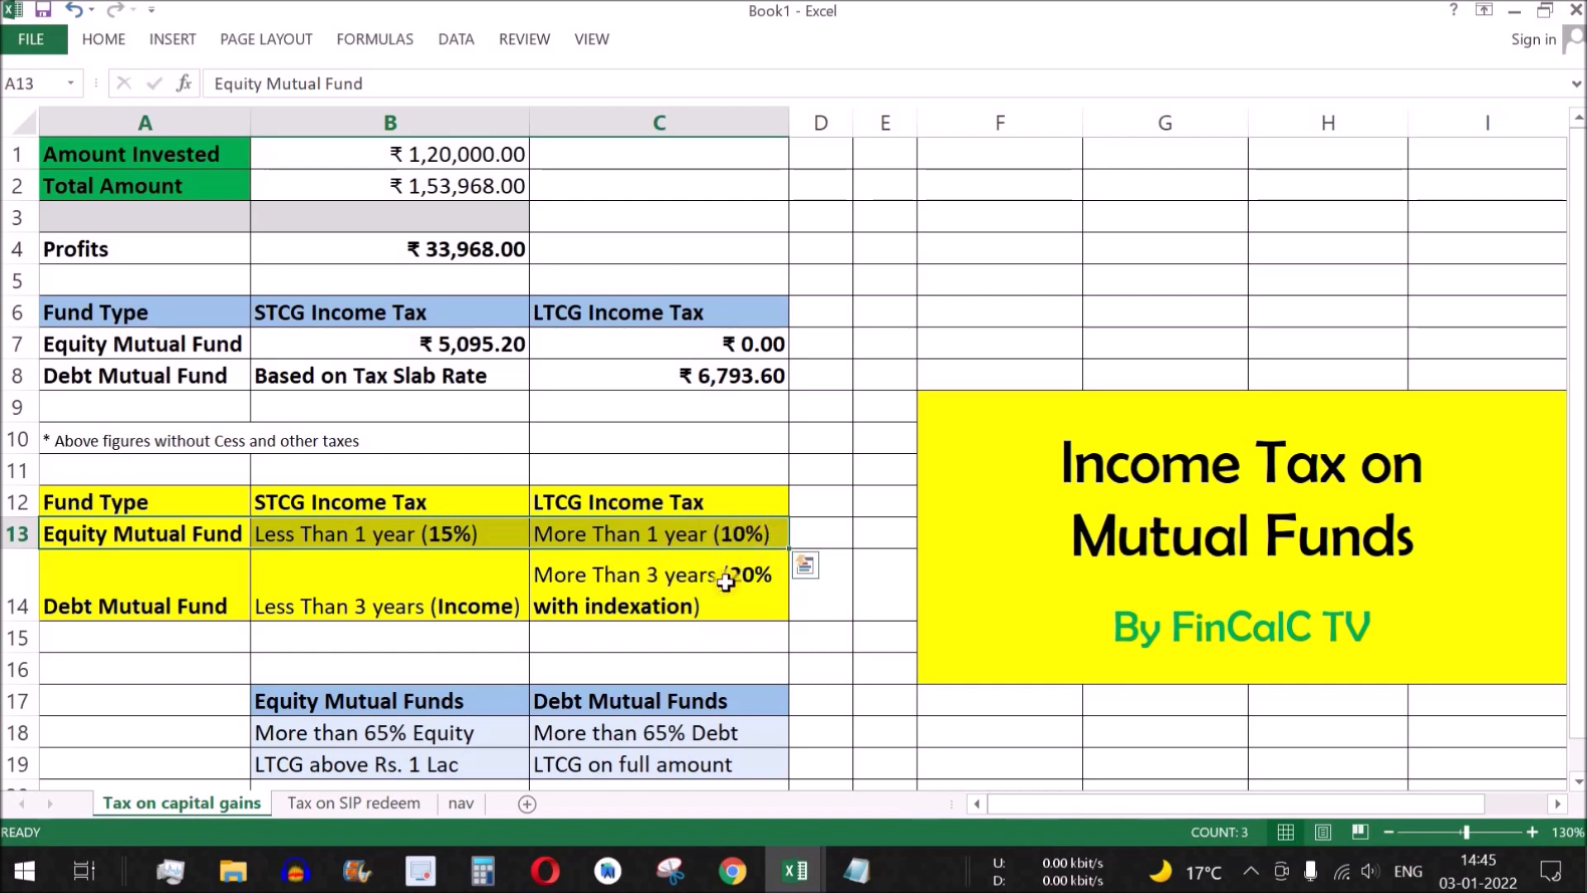
left_click(638, 503)
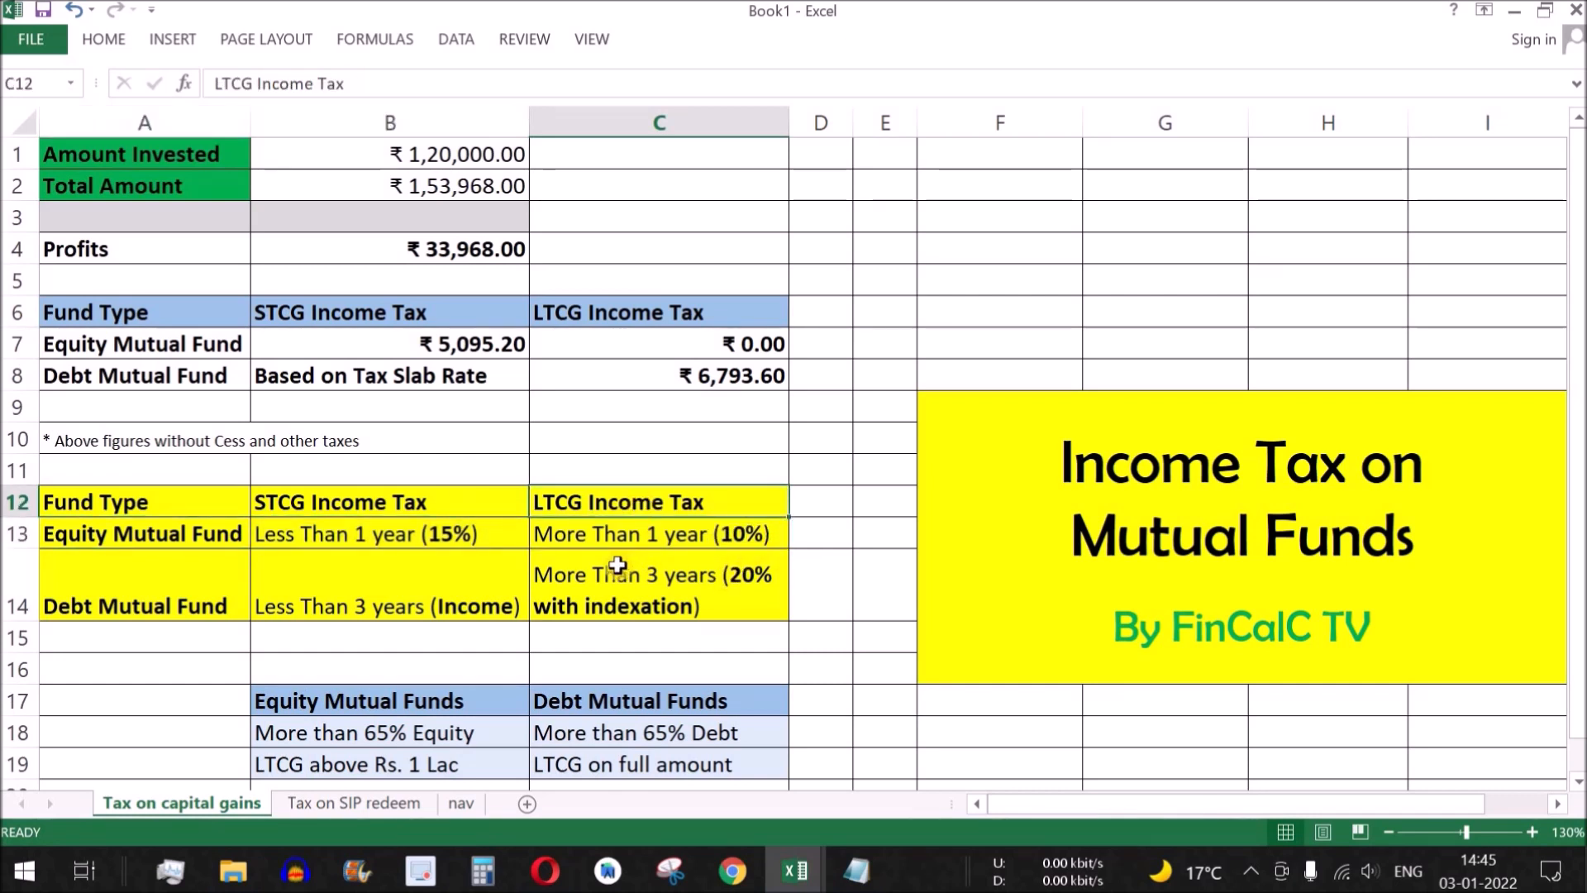
left_click(690, 544)
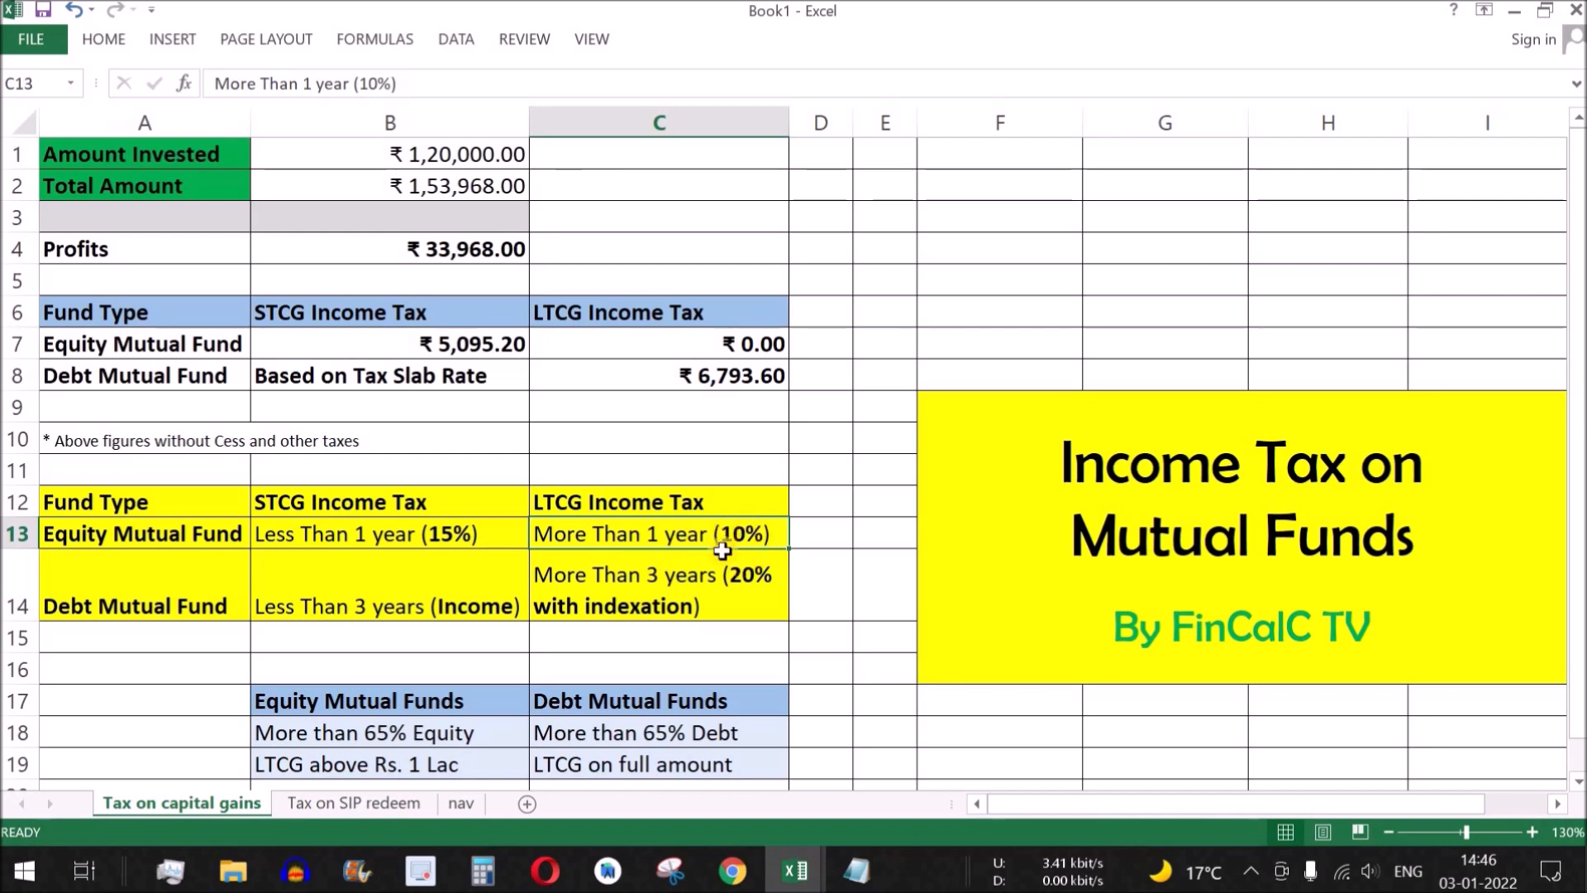
Step: Examine the debt mutual fund's STCG and LTCG holding periods and tax treatment in the yellow table
left_click(169, 596)
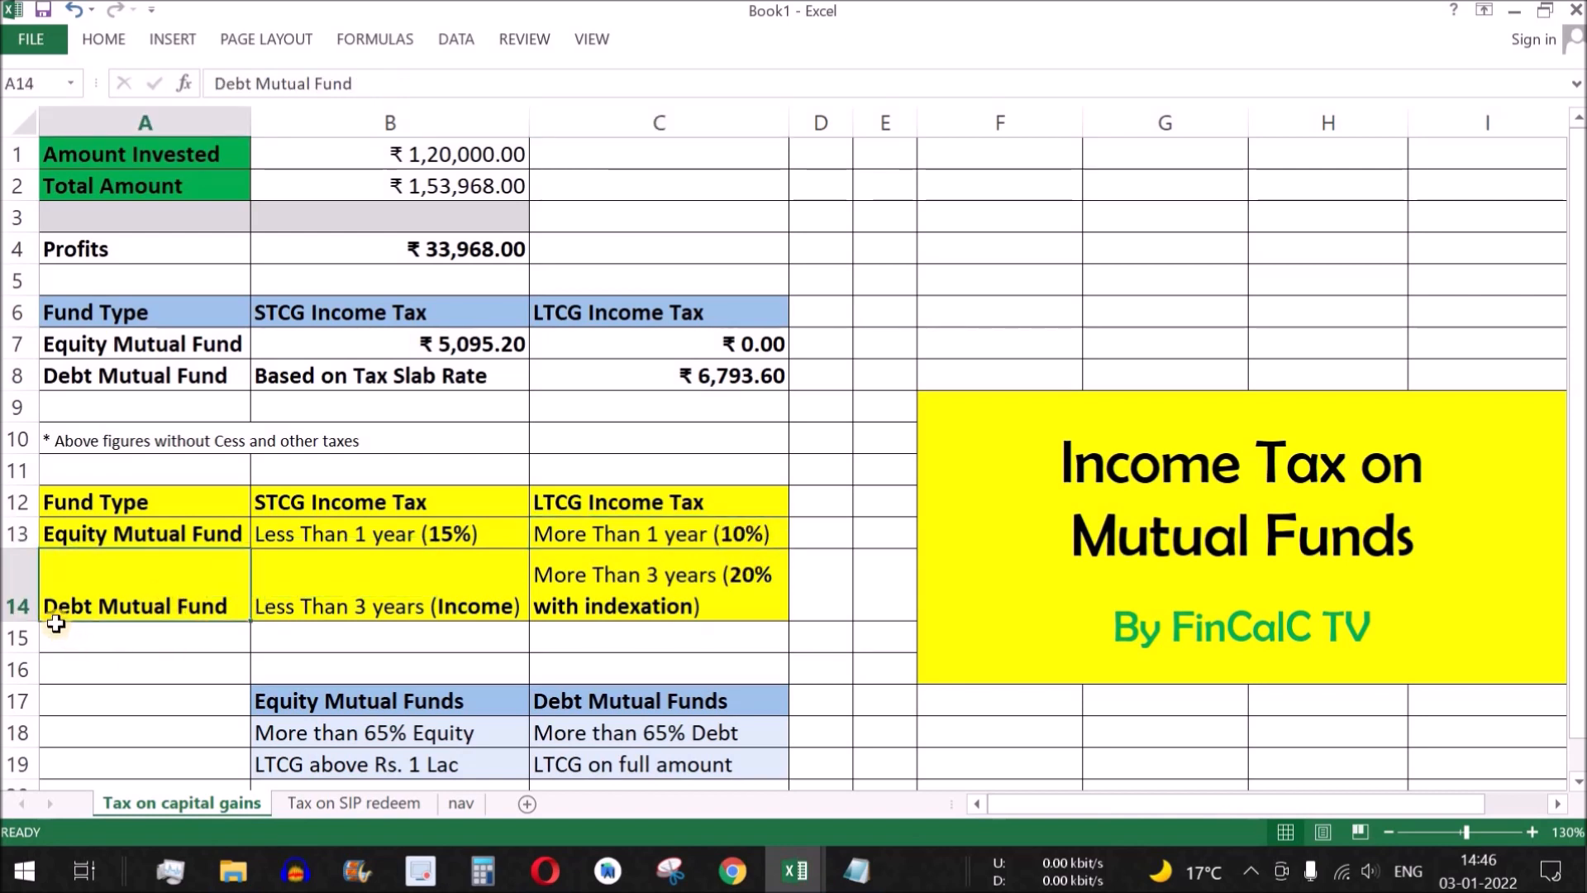
left_click(403, 594)
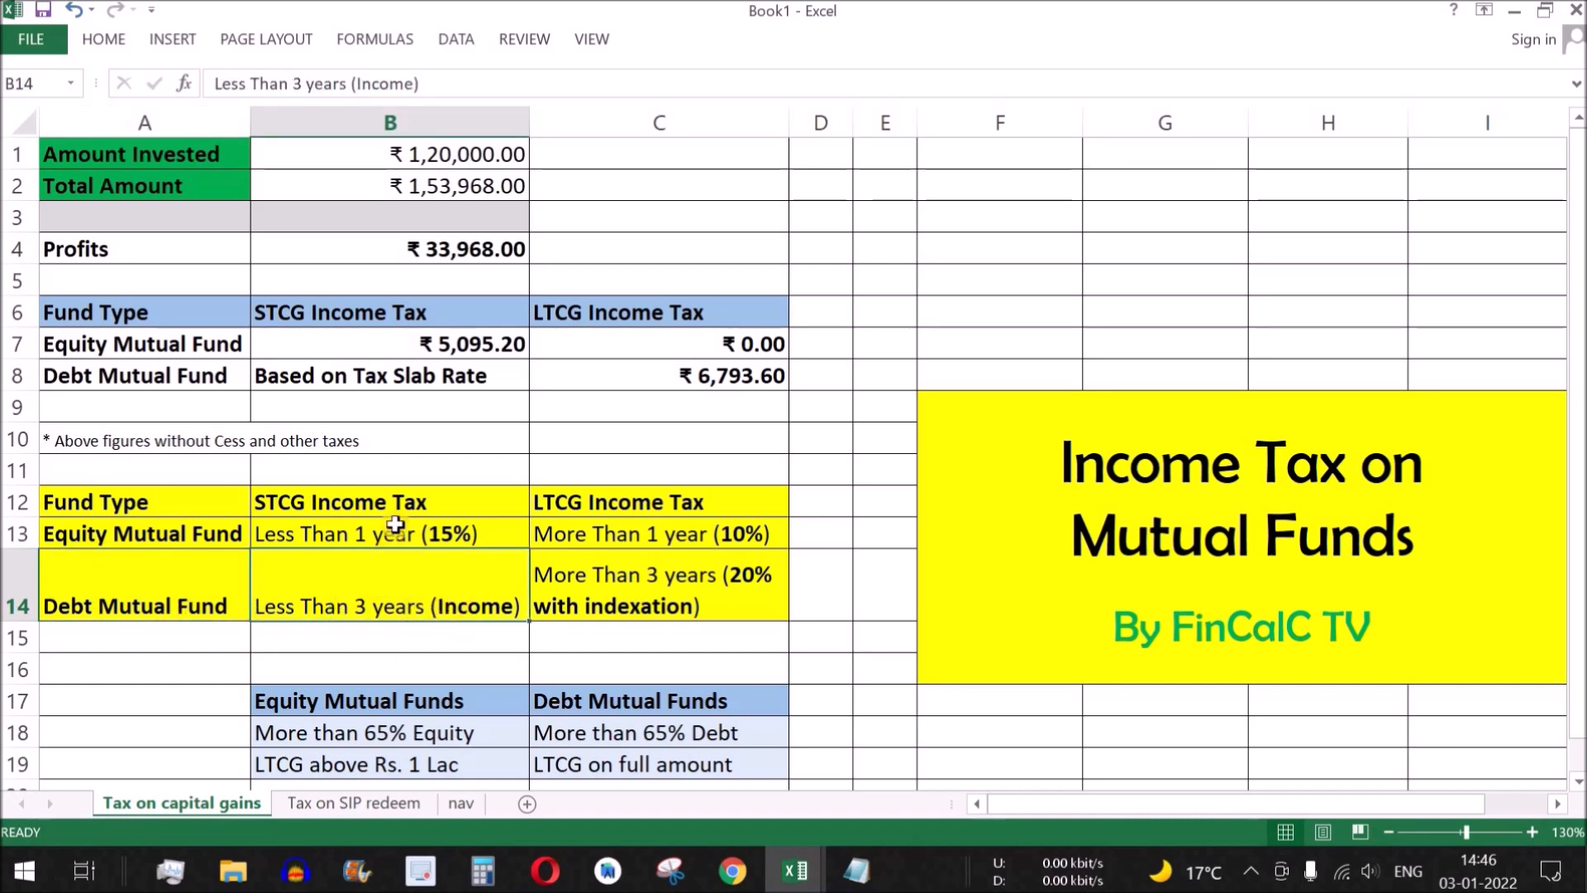
left_click(411, 505)
left_click(424, 596)
left_click(145, 582)
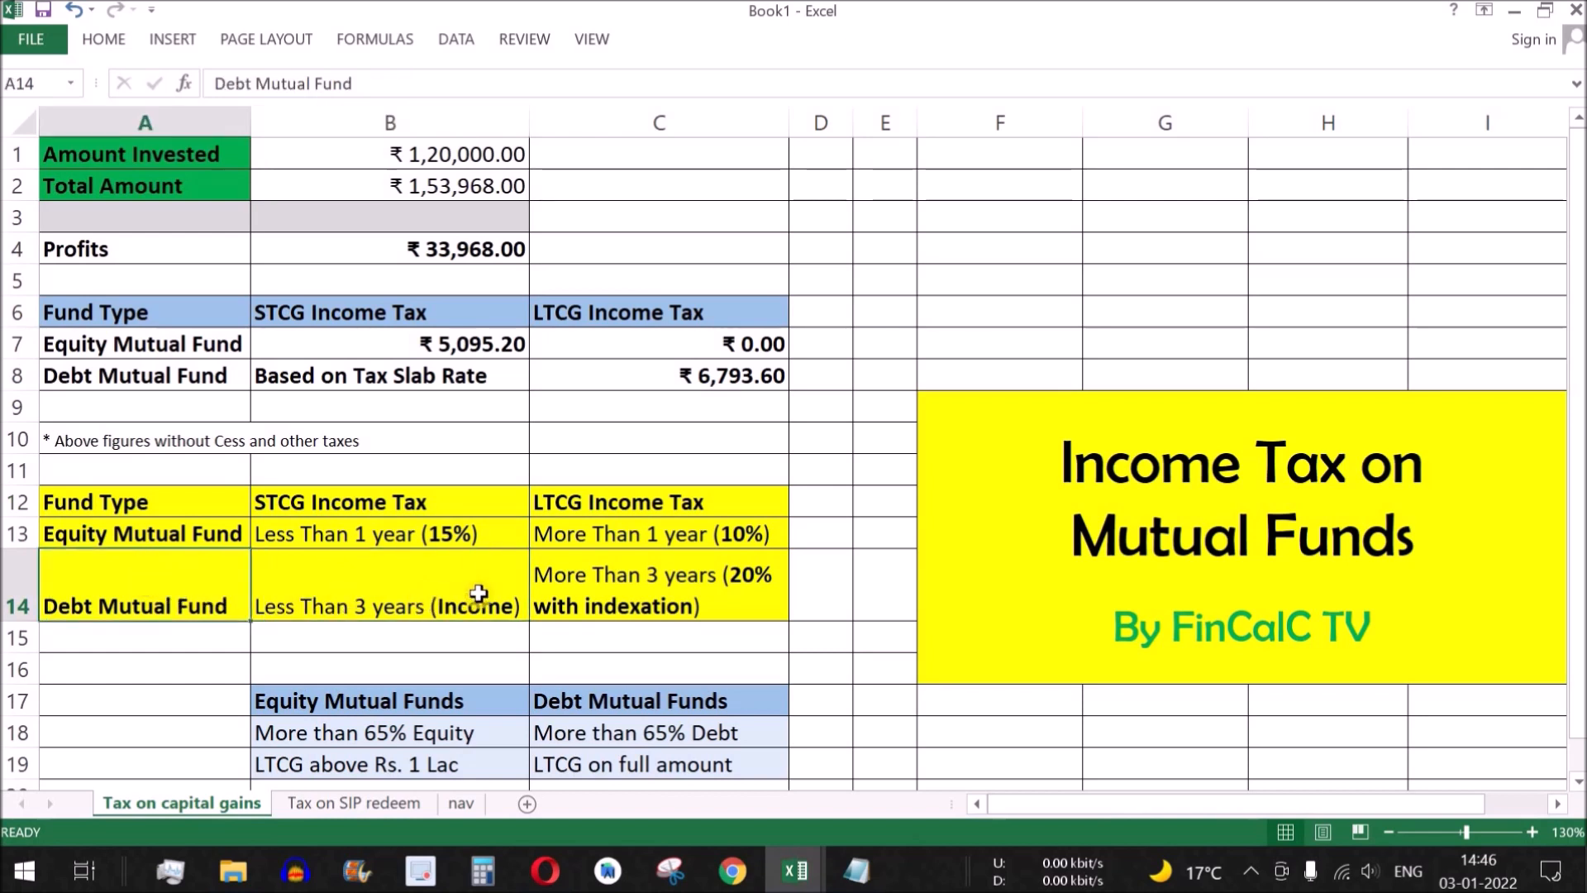
left_click(463, 599)
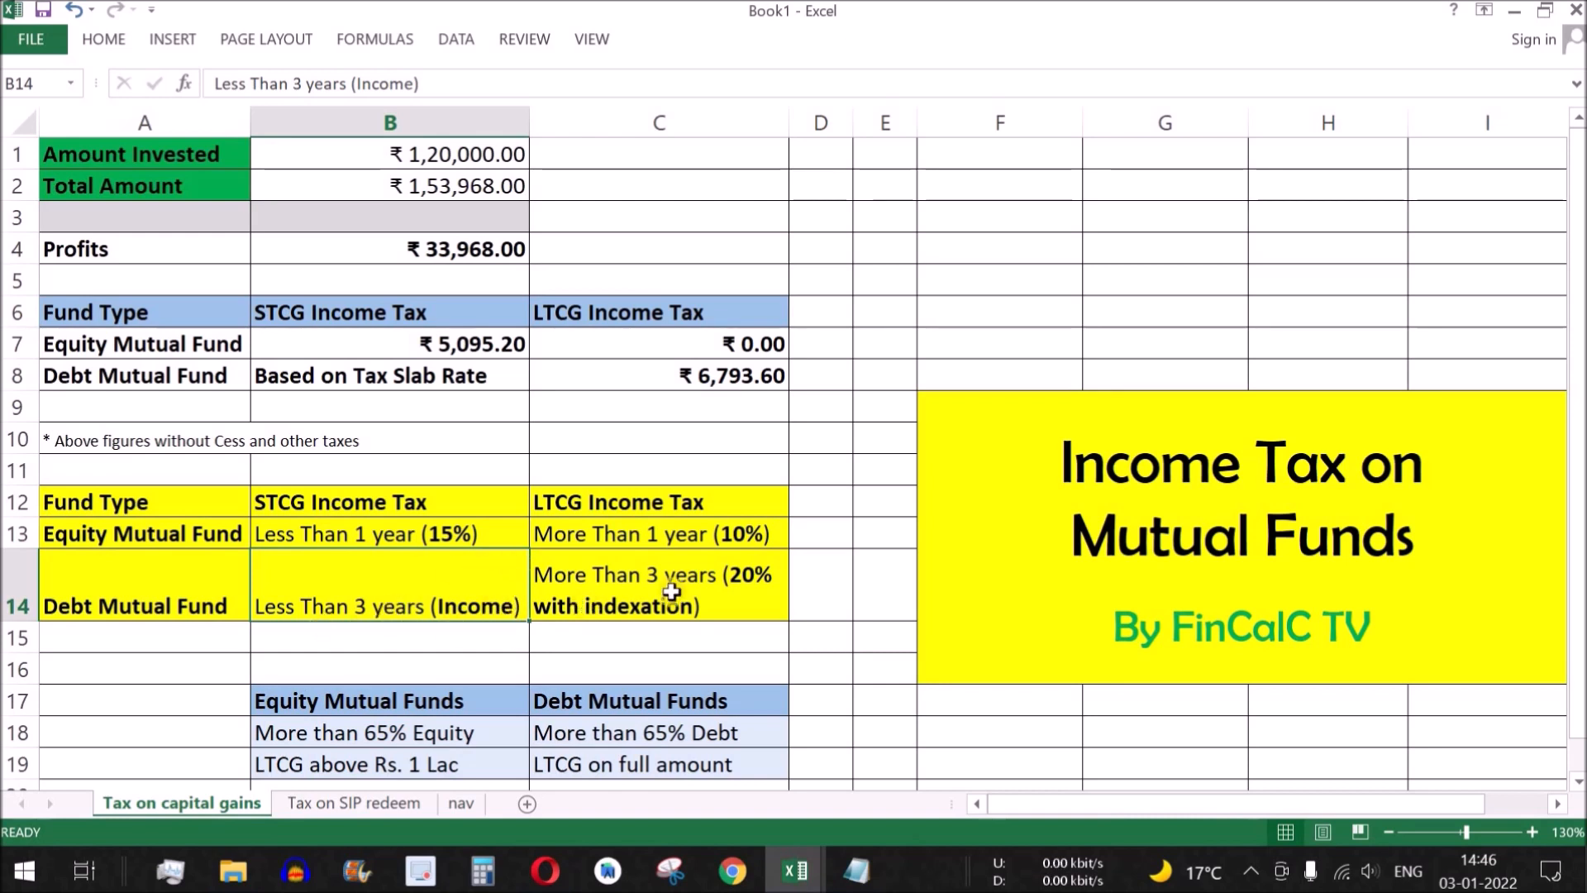
left_click(682, 501)
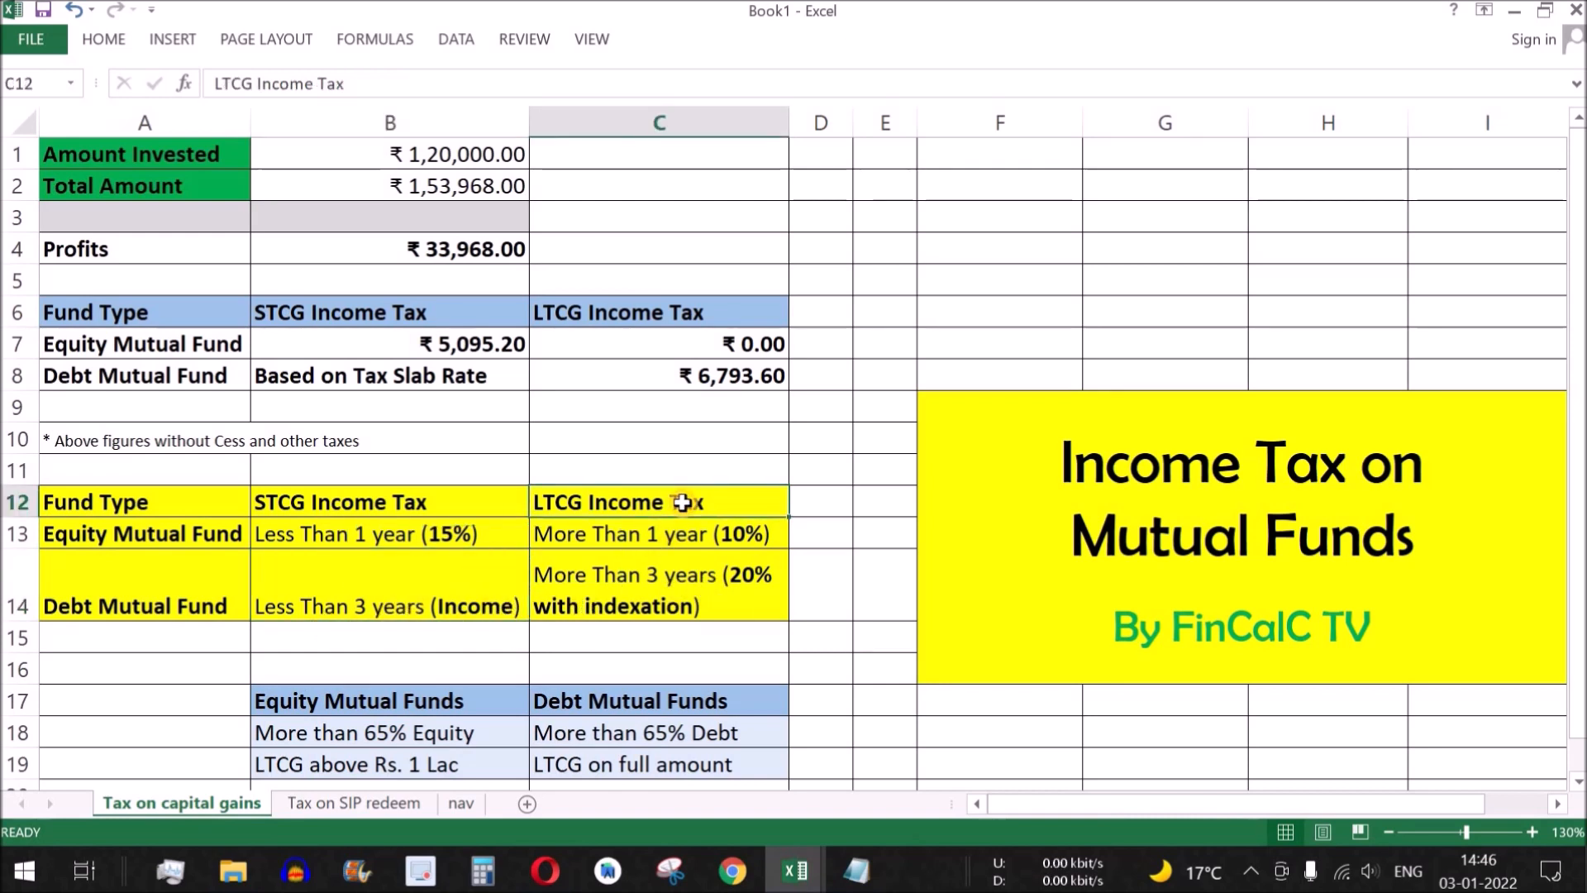
left_click(190, 587)
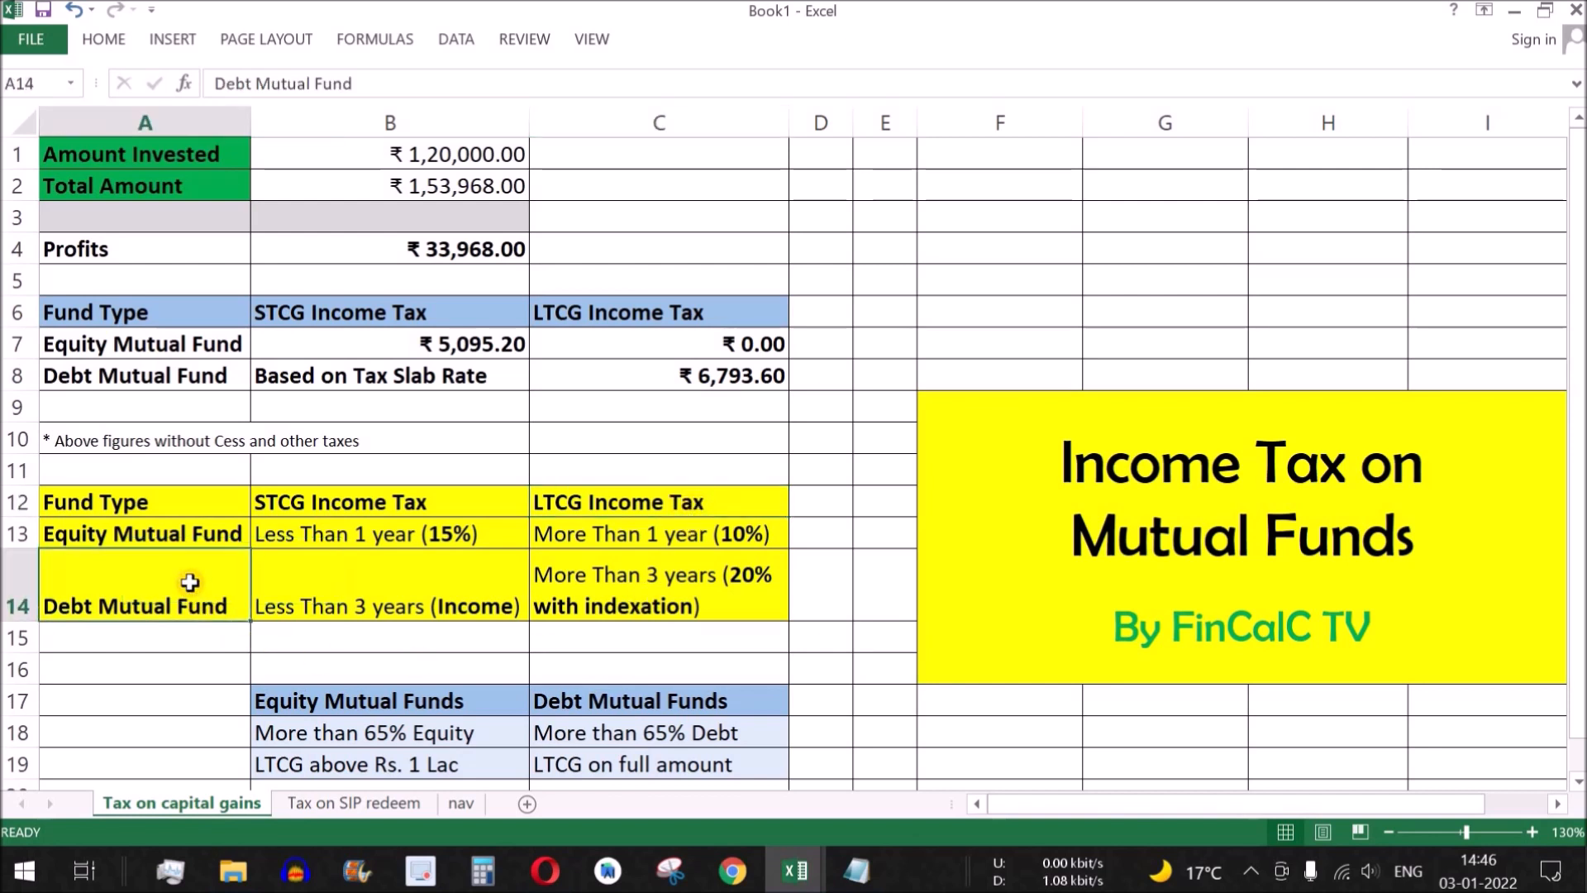
left_click(541, 581)
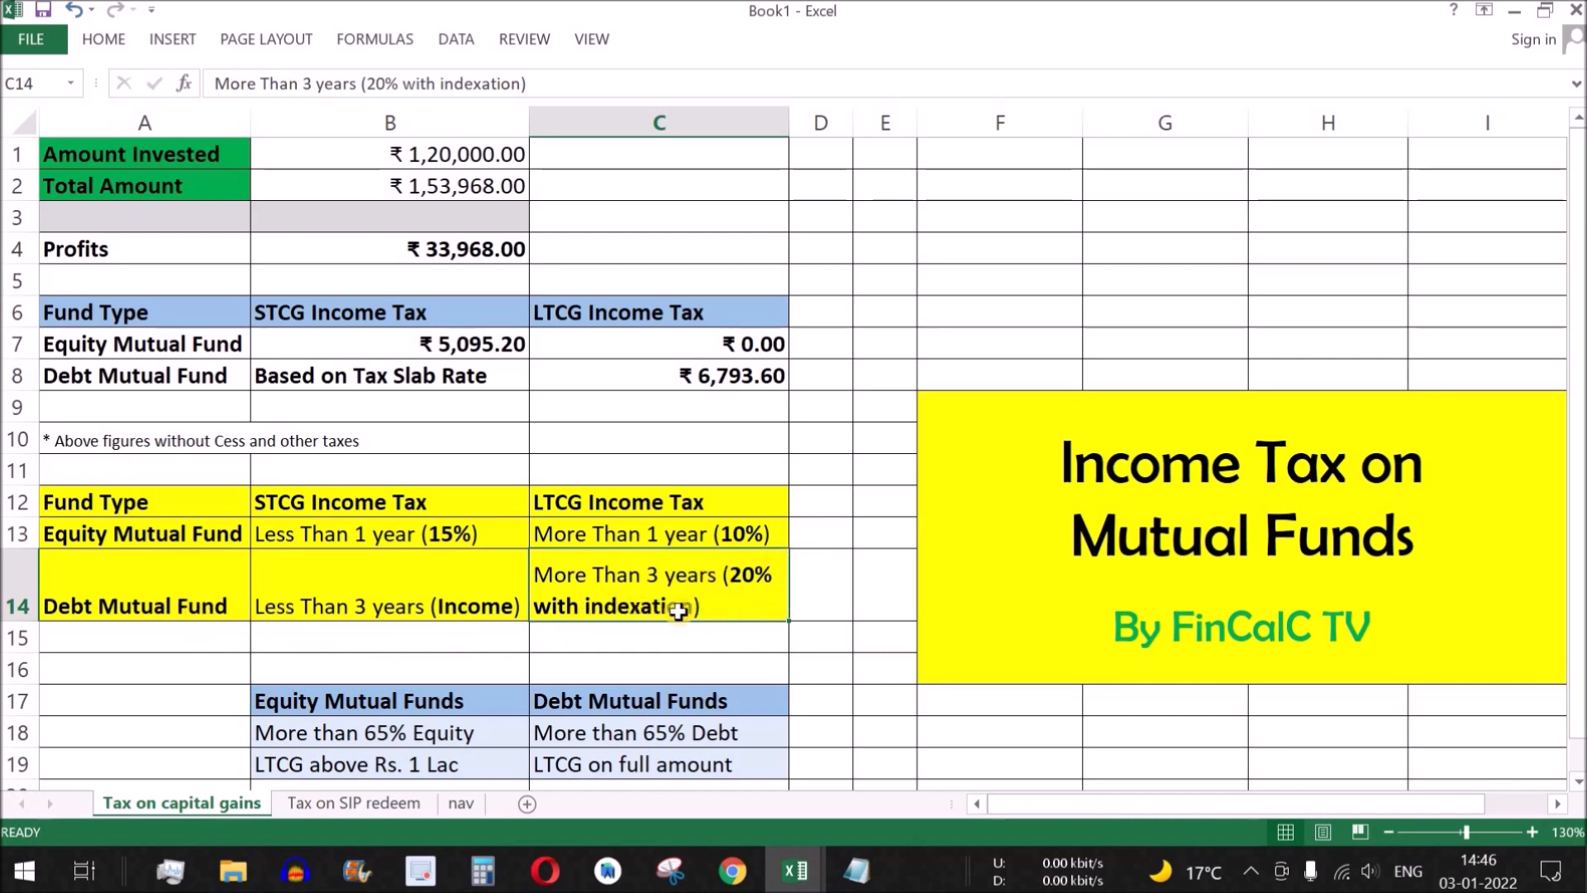
Step: Compare the fund composition and LTCG rules of equity and debt mutual funds in rows 17 to 19
left_click_drag(387, 701, 379, 772)
left_click(414, 739)
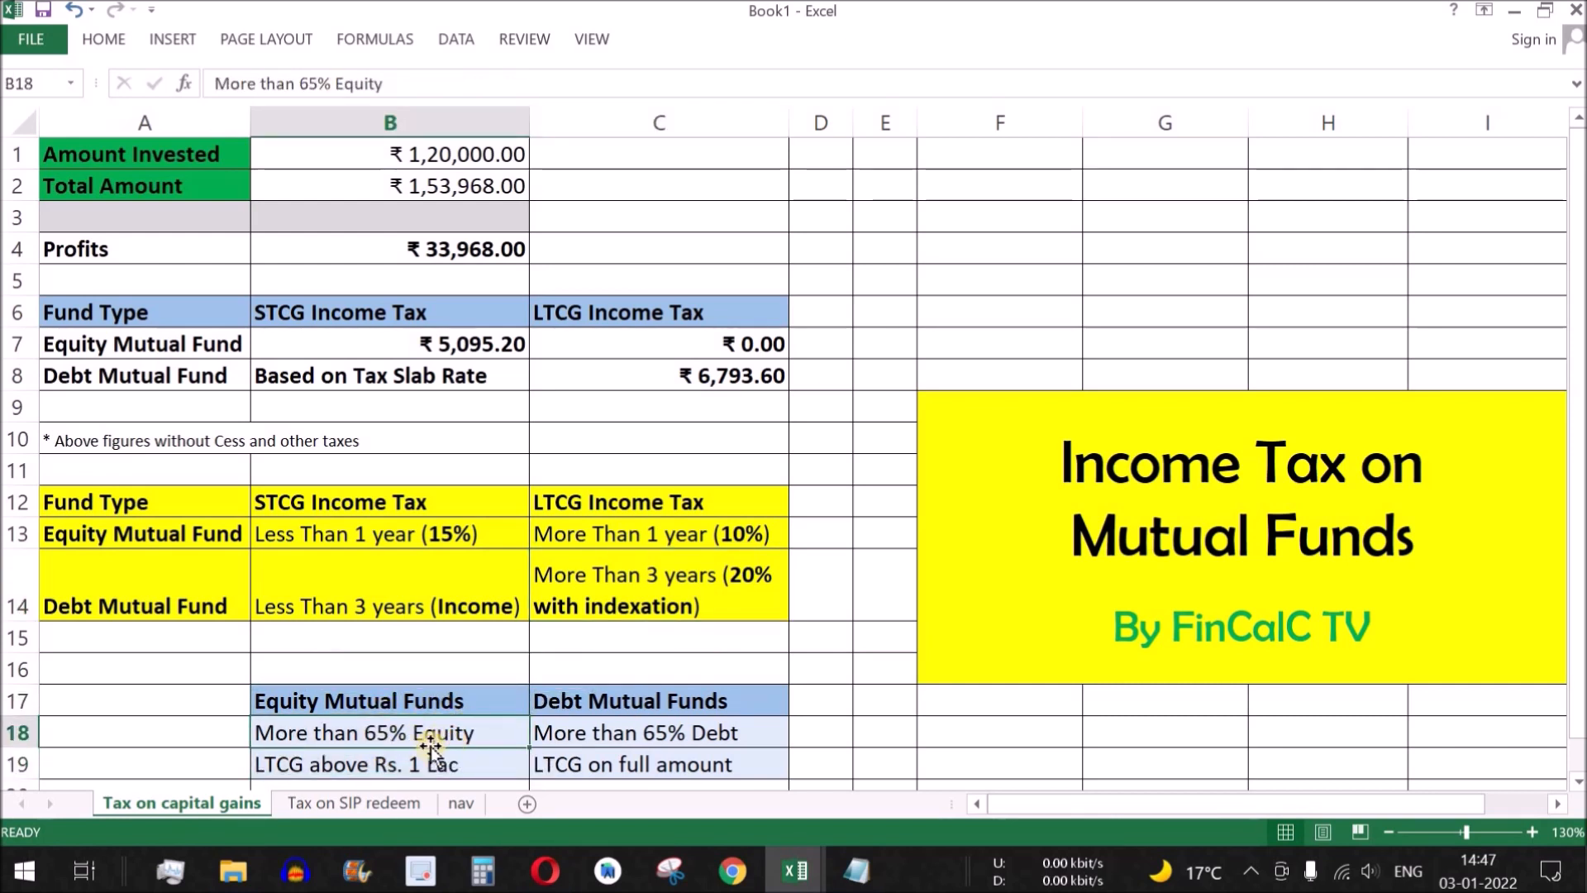
left_click(354, 704)
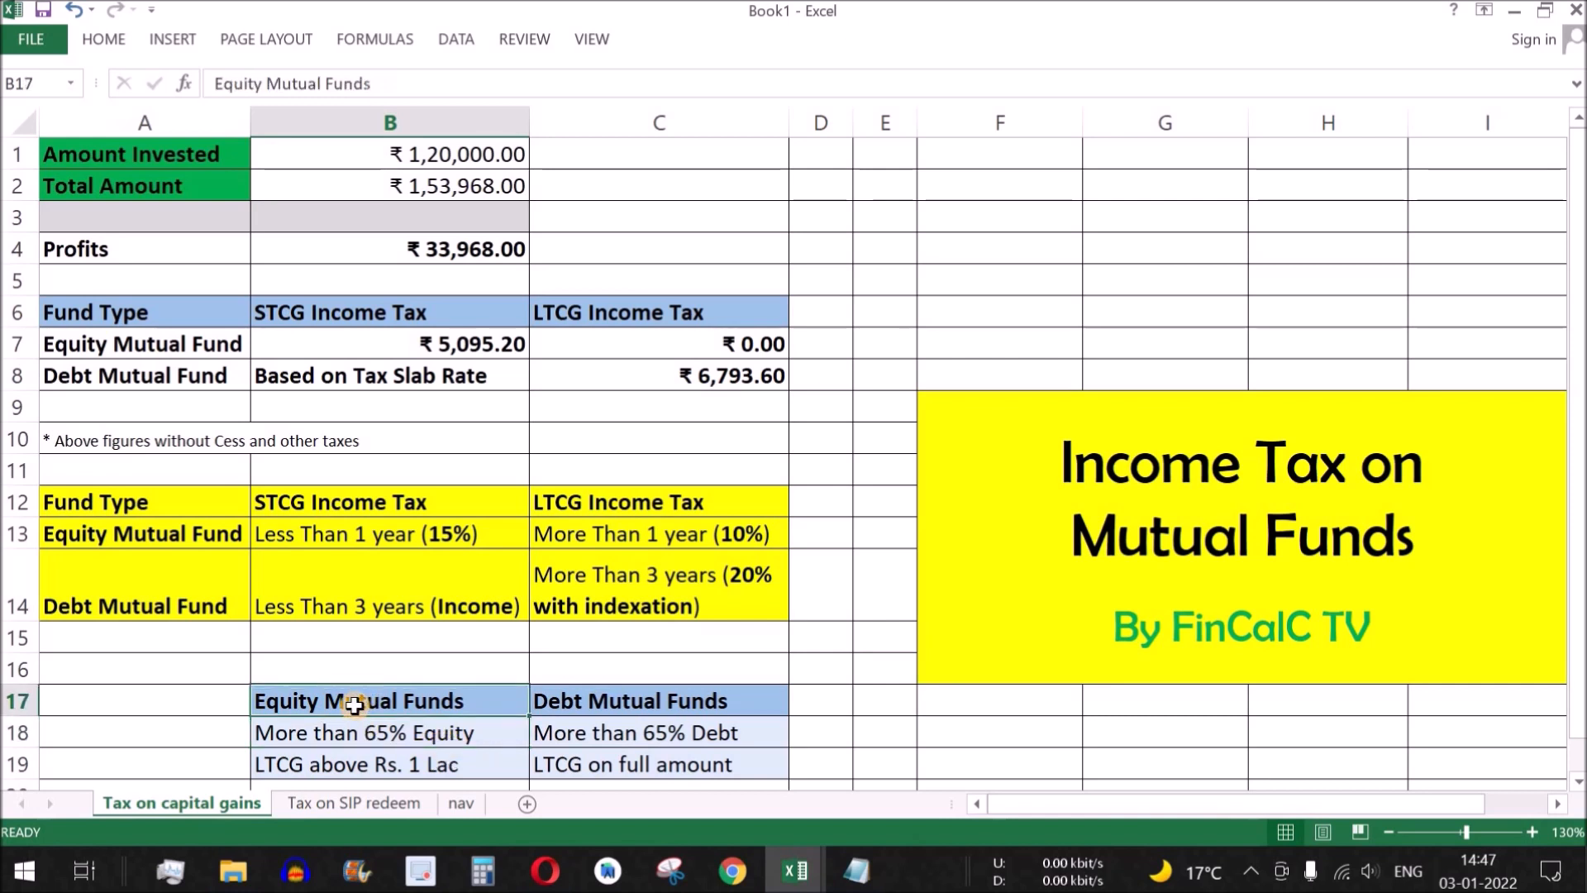
left_click(736, 703)
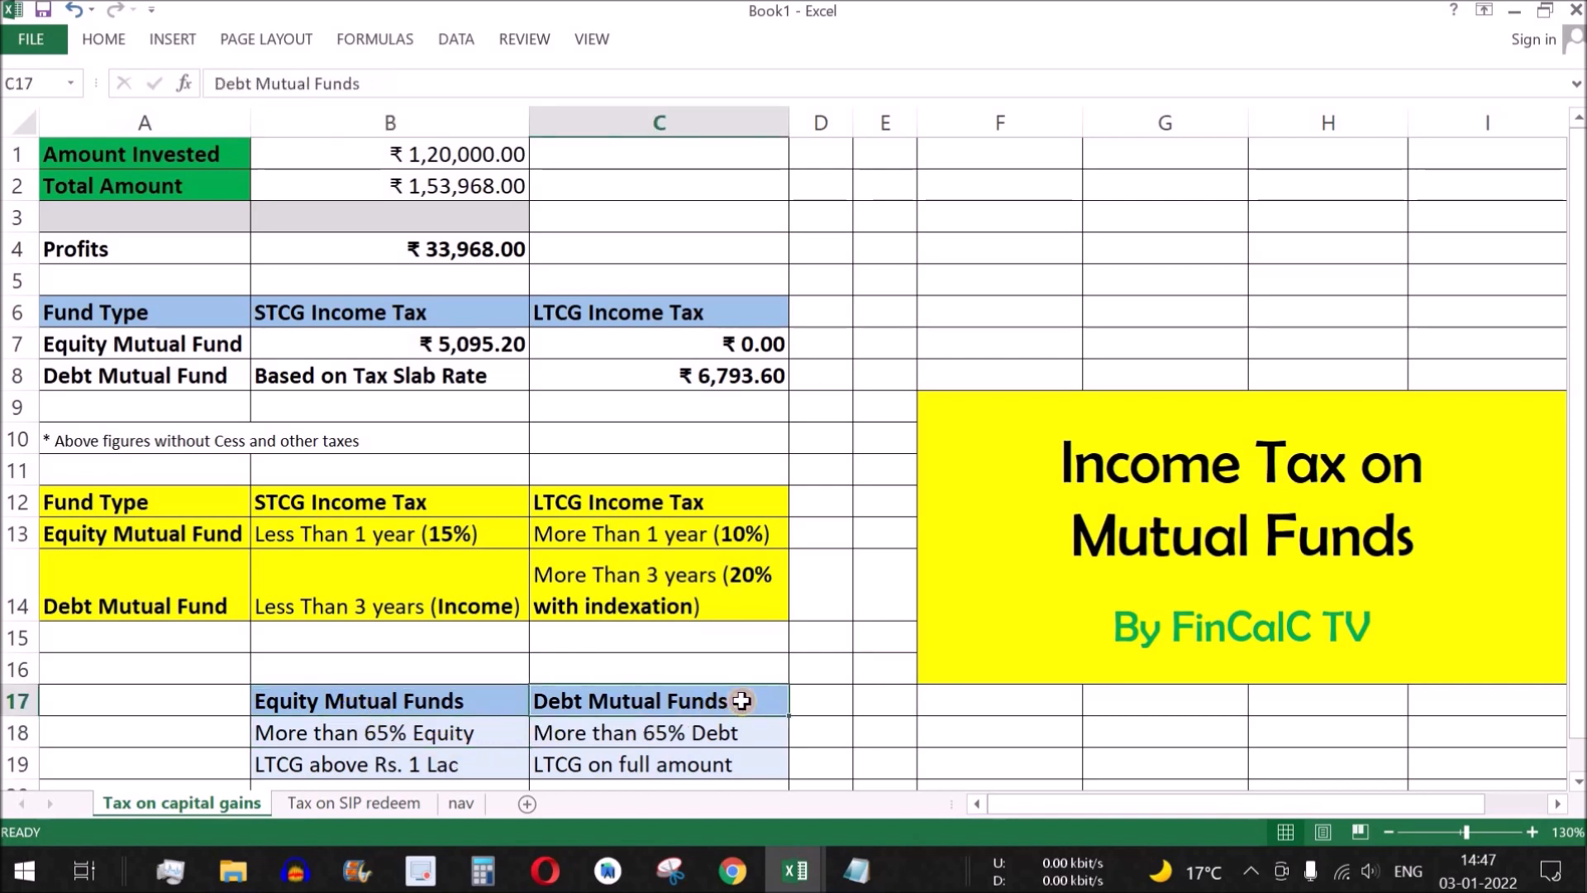
left_click(718, 731)
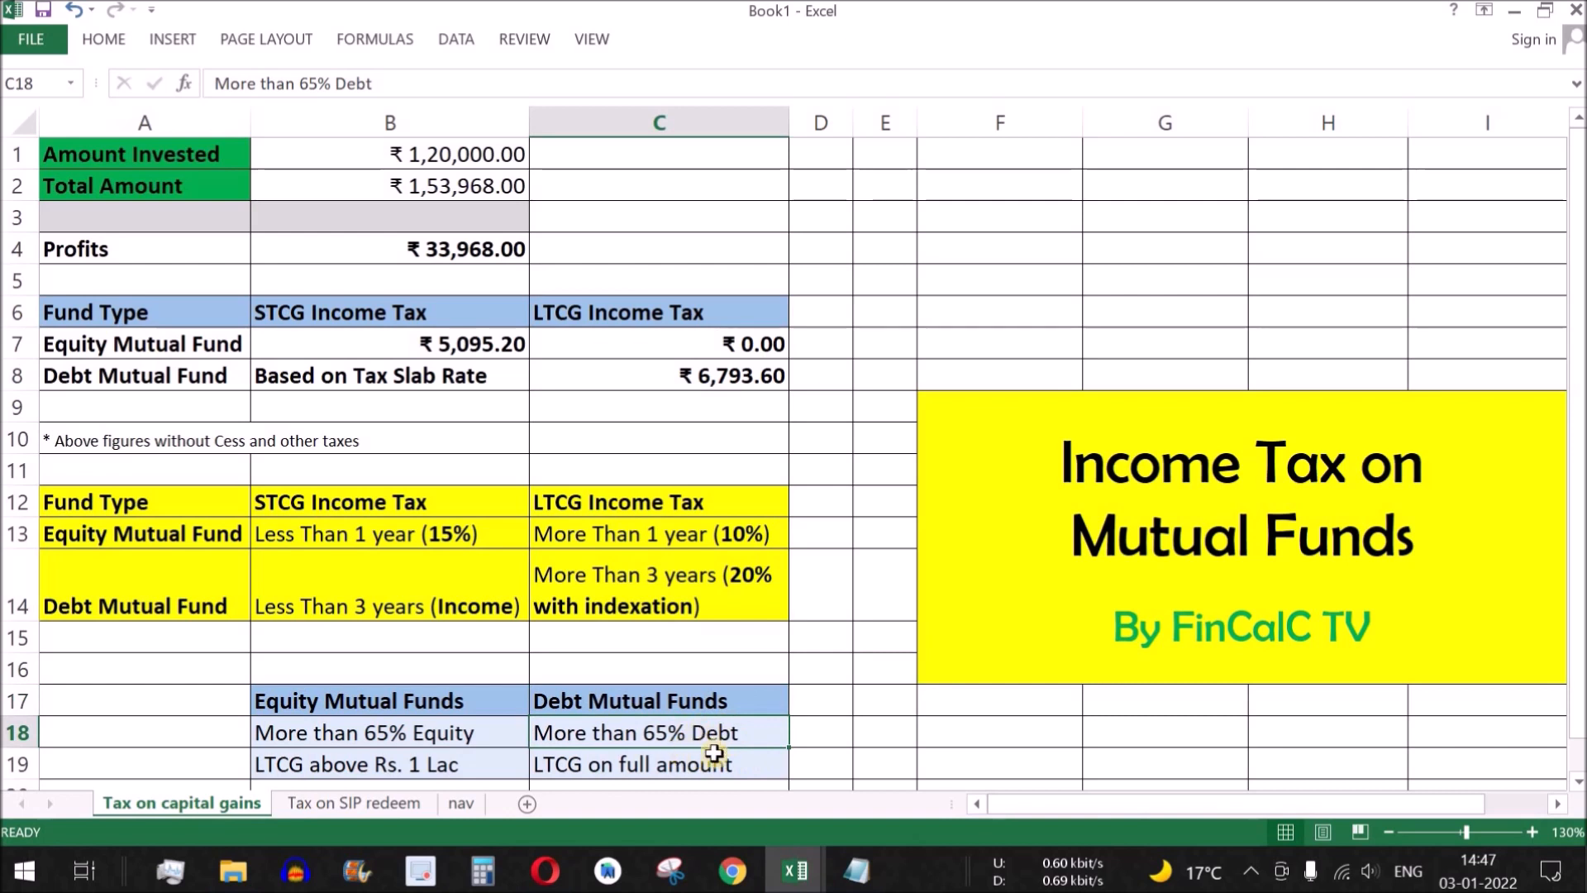
left_click(699, 703)
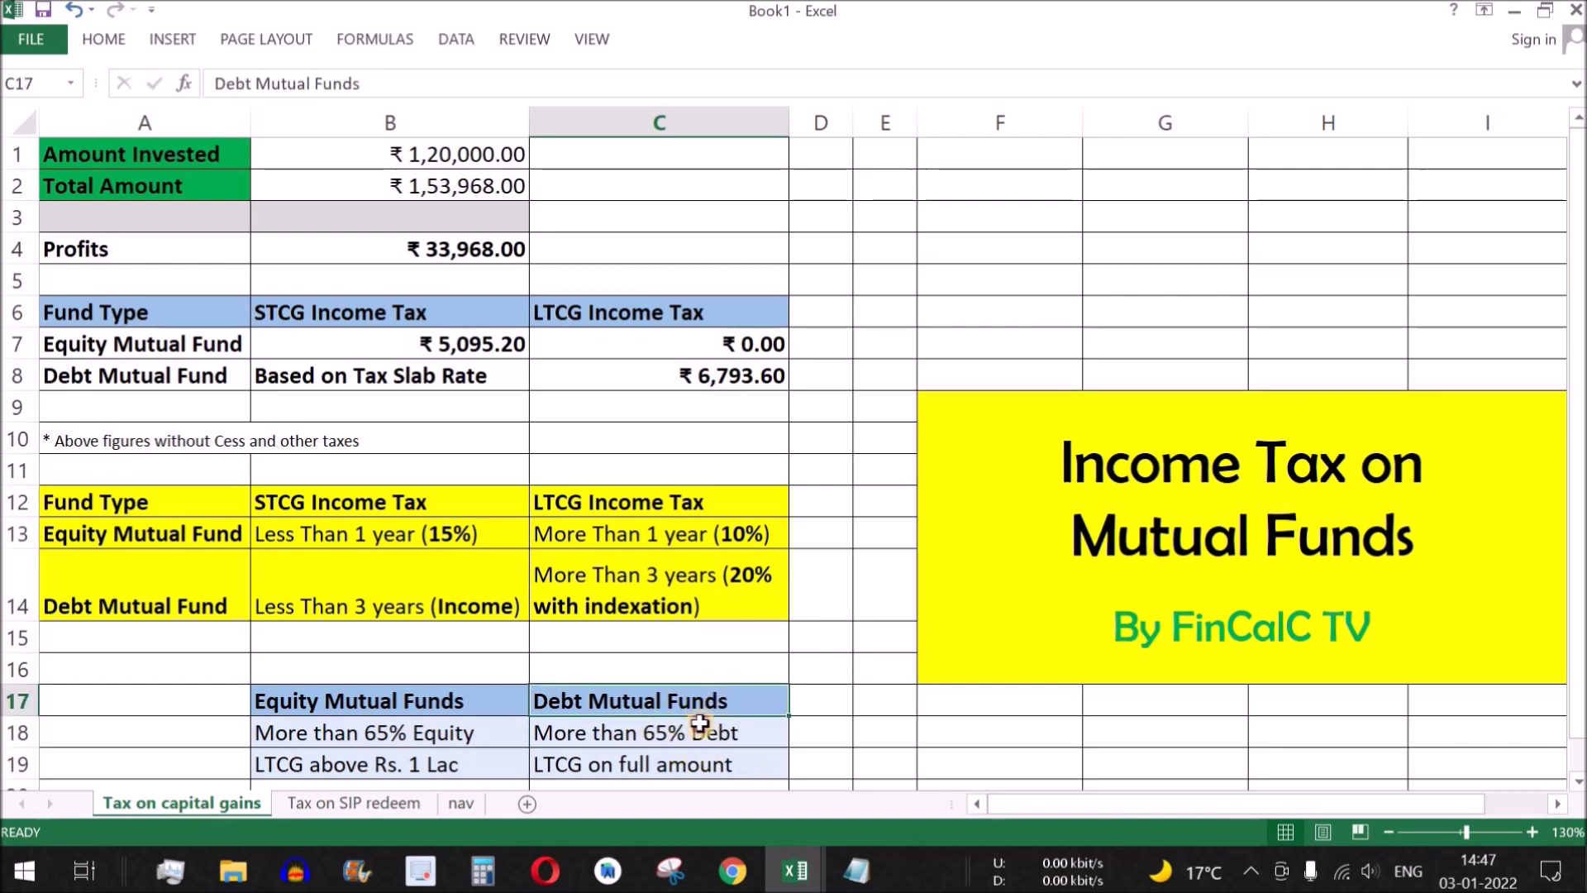
left_click(677, 762)
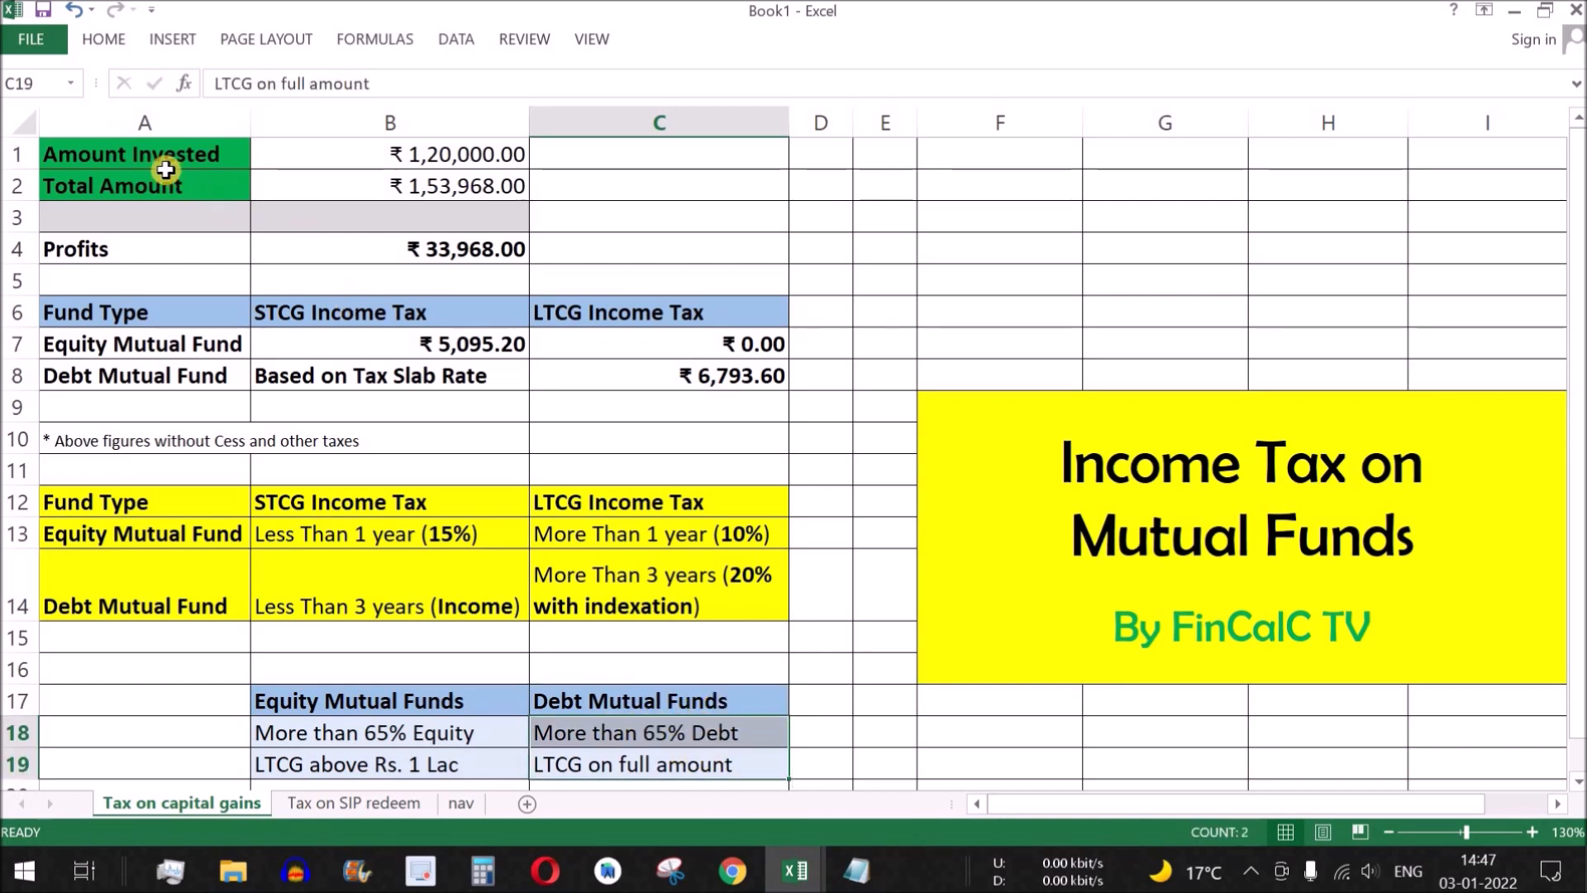
Step: Review the amount invested and total amount, along with the tax results for both fund types in B7:C8
left_click_drag(136, 155, 321, 157)
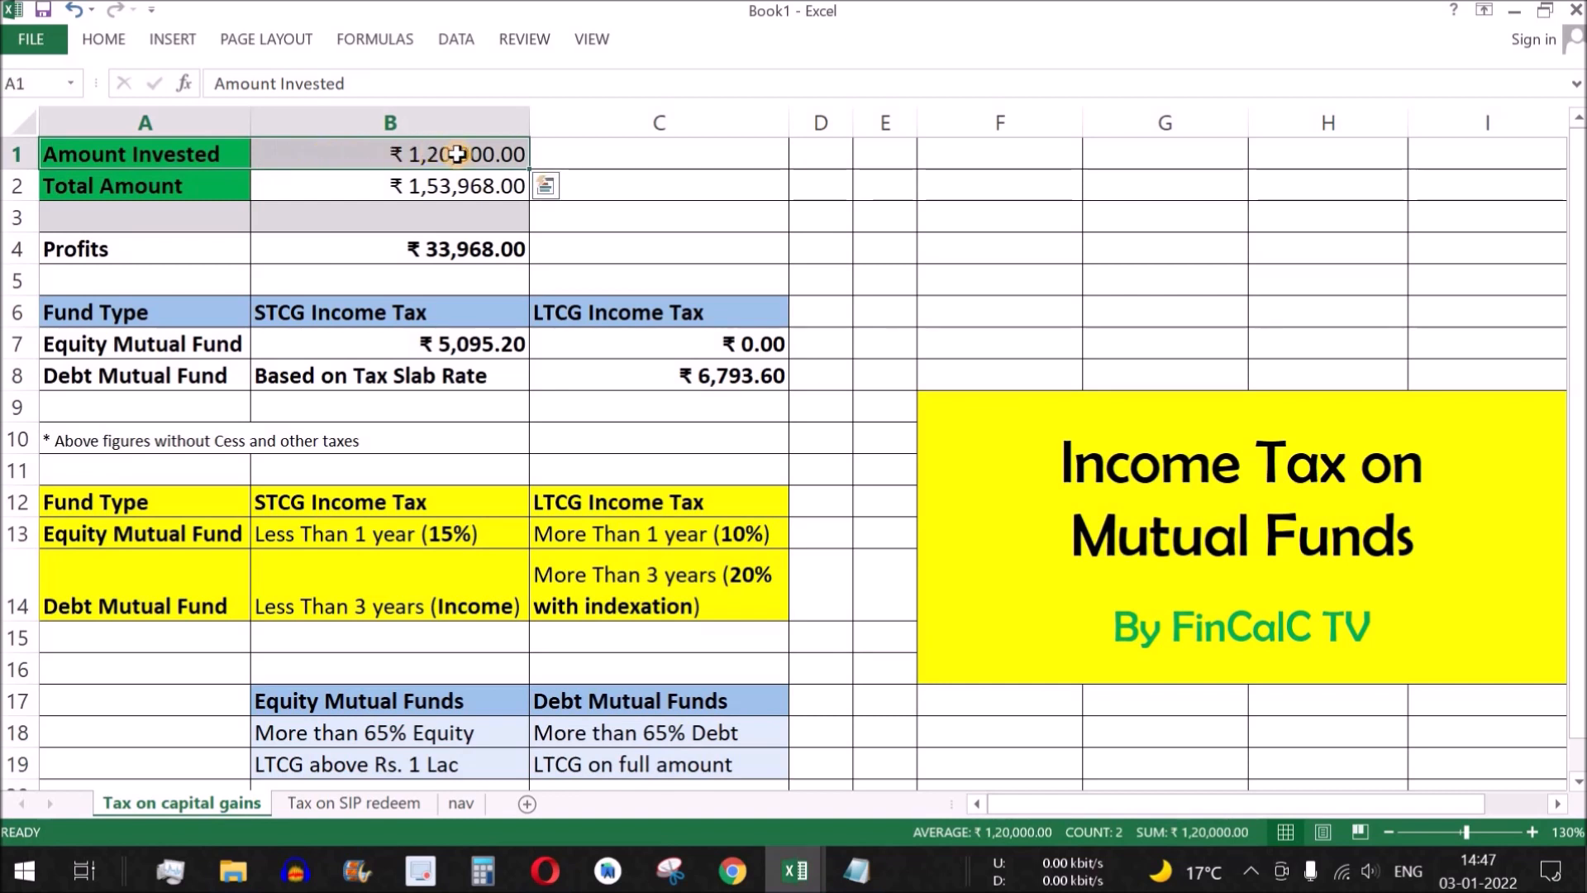
left_click(192, 186)
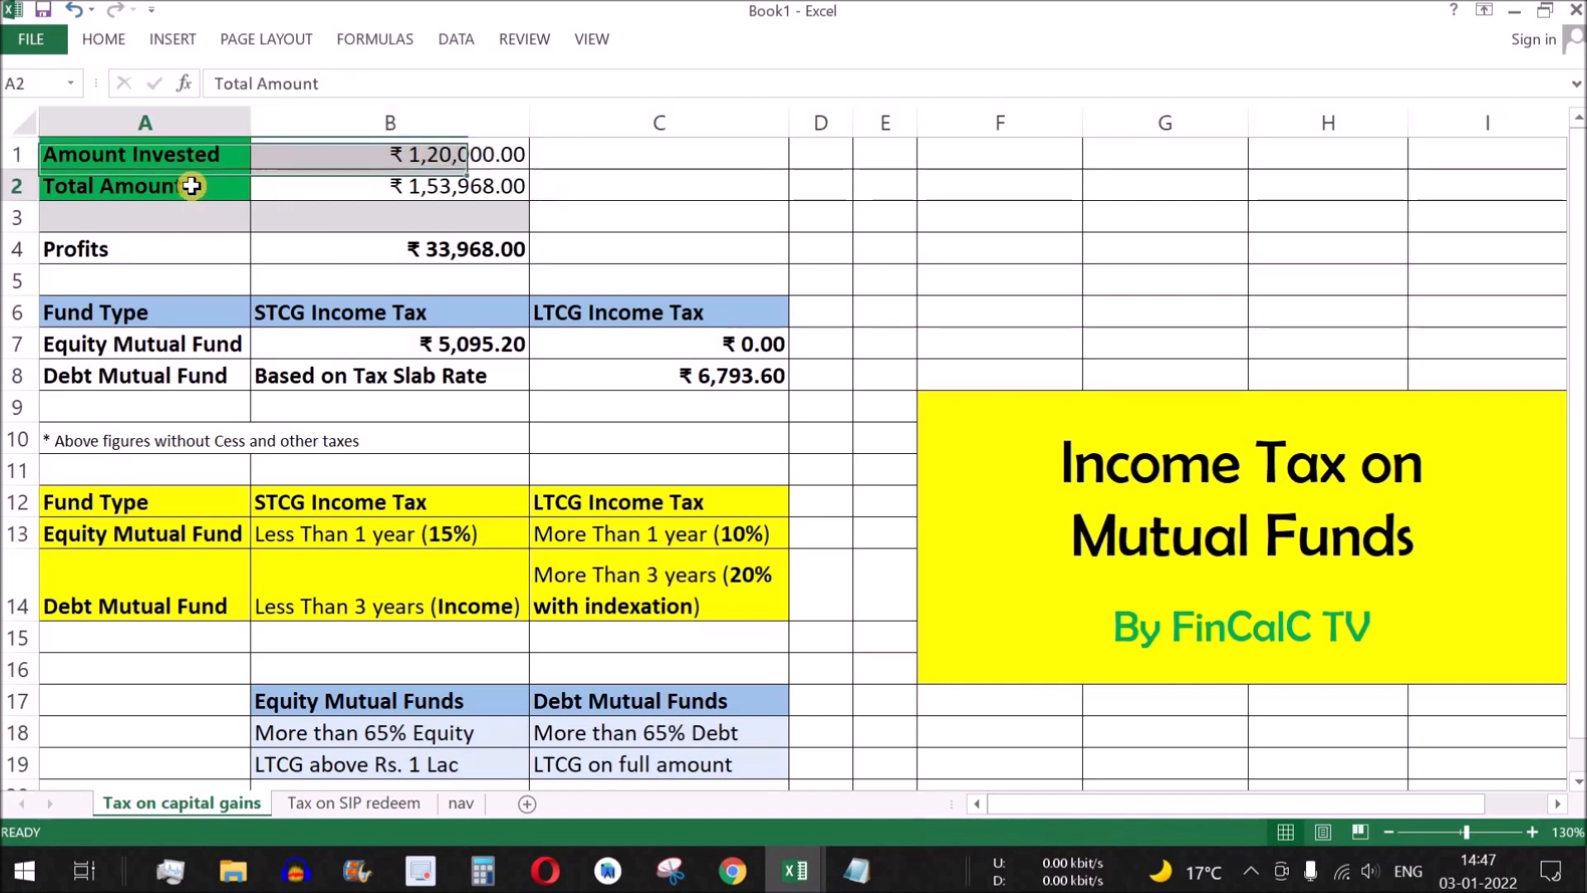
left_click(440, 164)
left_click_drag(440, 178, 439, 184)
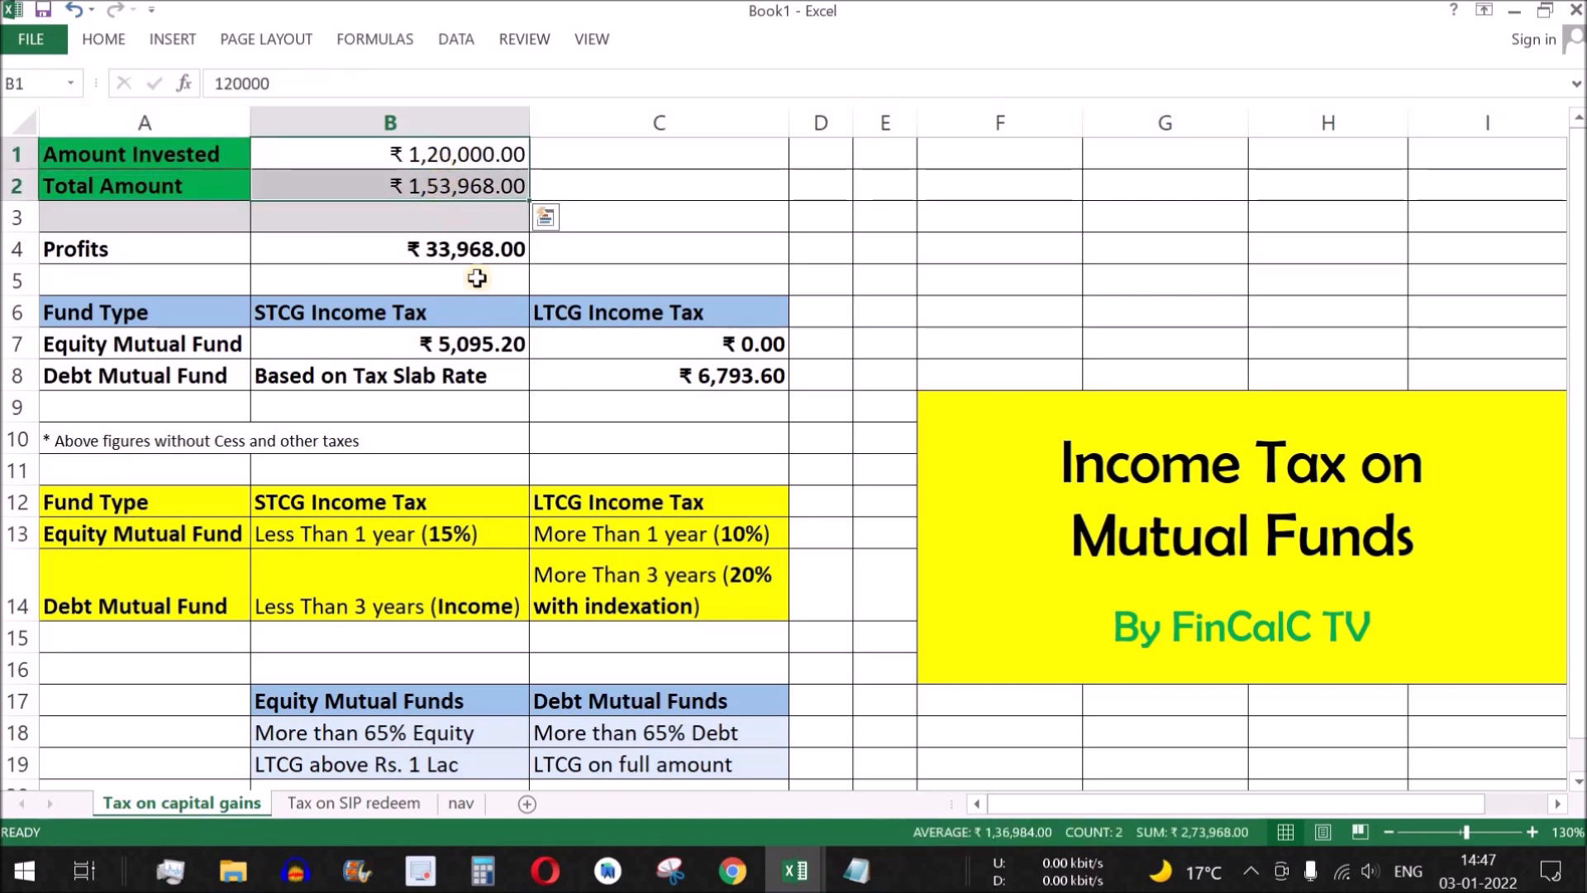
left_click(401, 343)
left_click(686, 382, "shift")
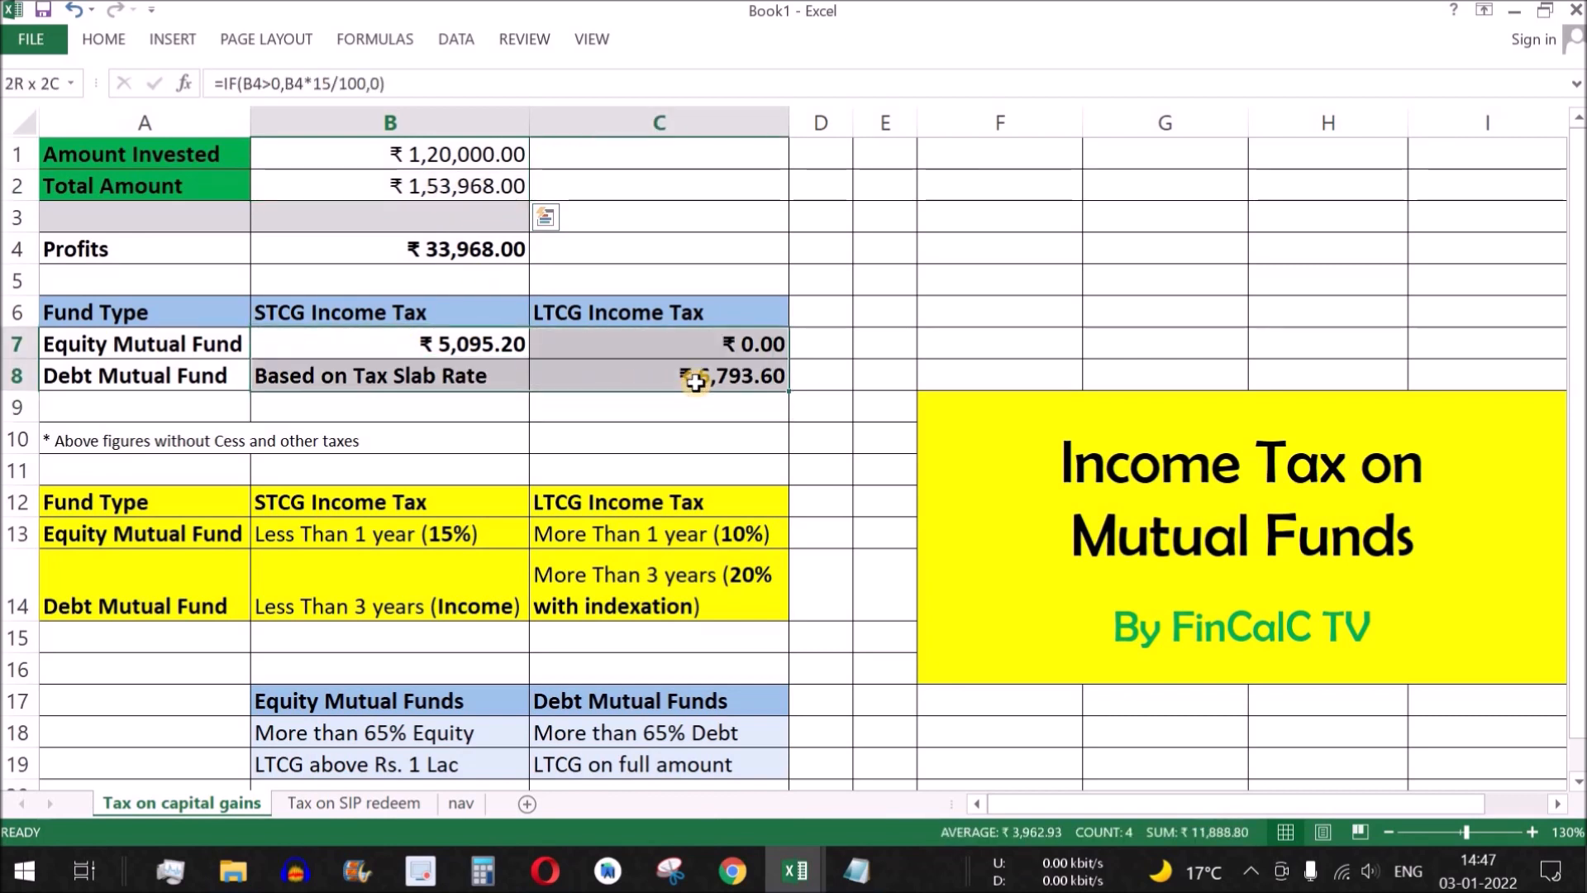
Step: Select the whole capital gains sheet and return to the Tax on SIP redeem sheet
left_click(23, 123)
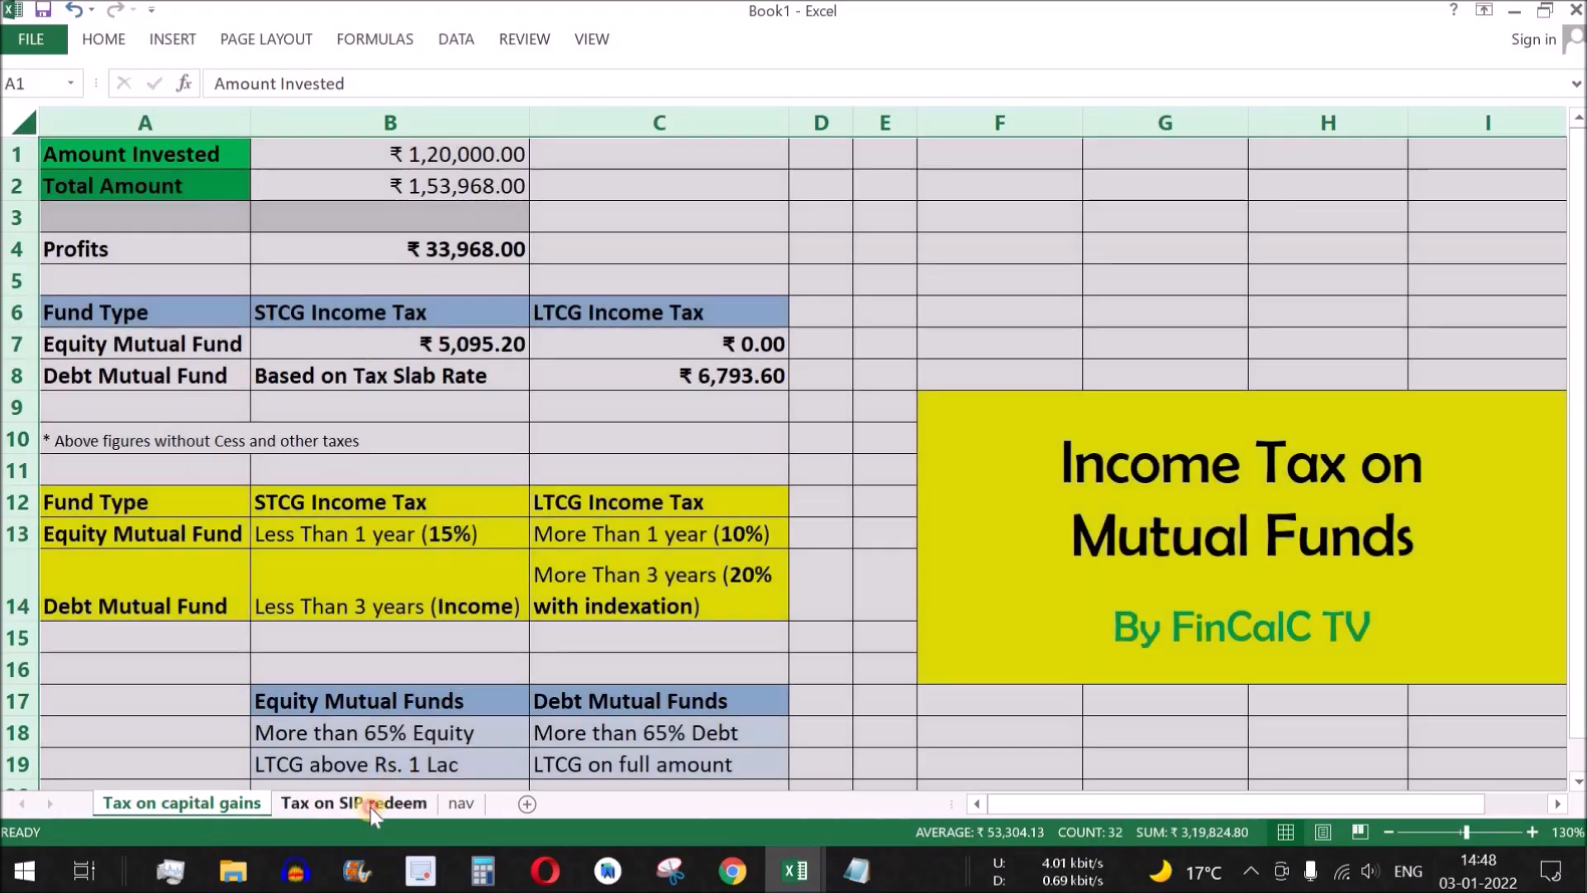
left_click(348, 803)
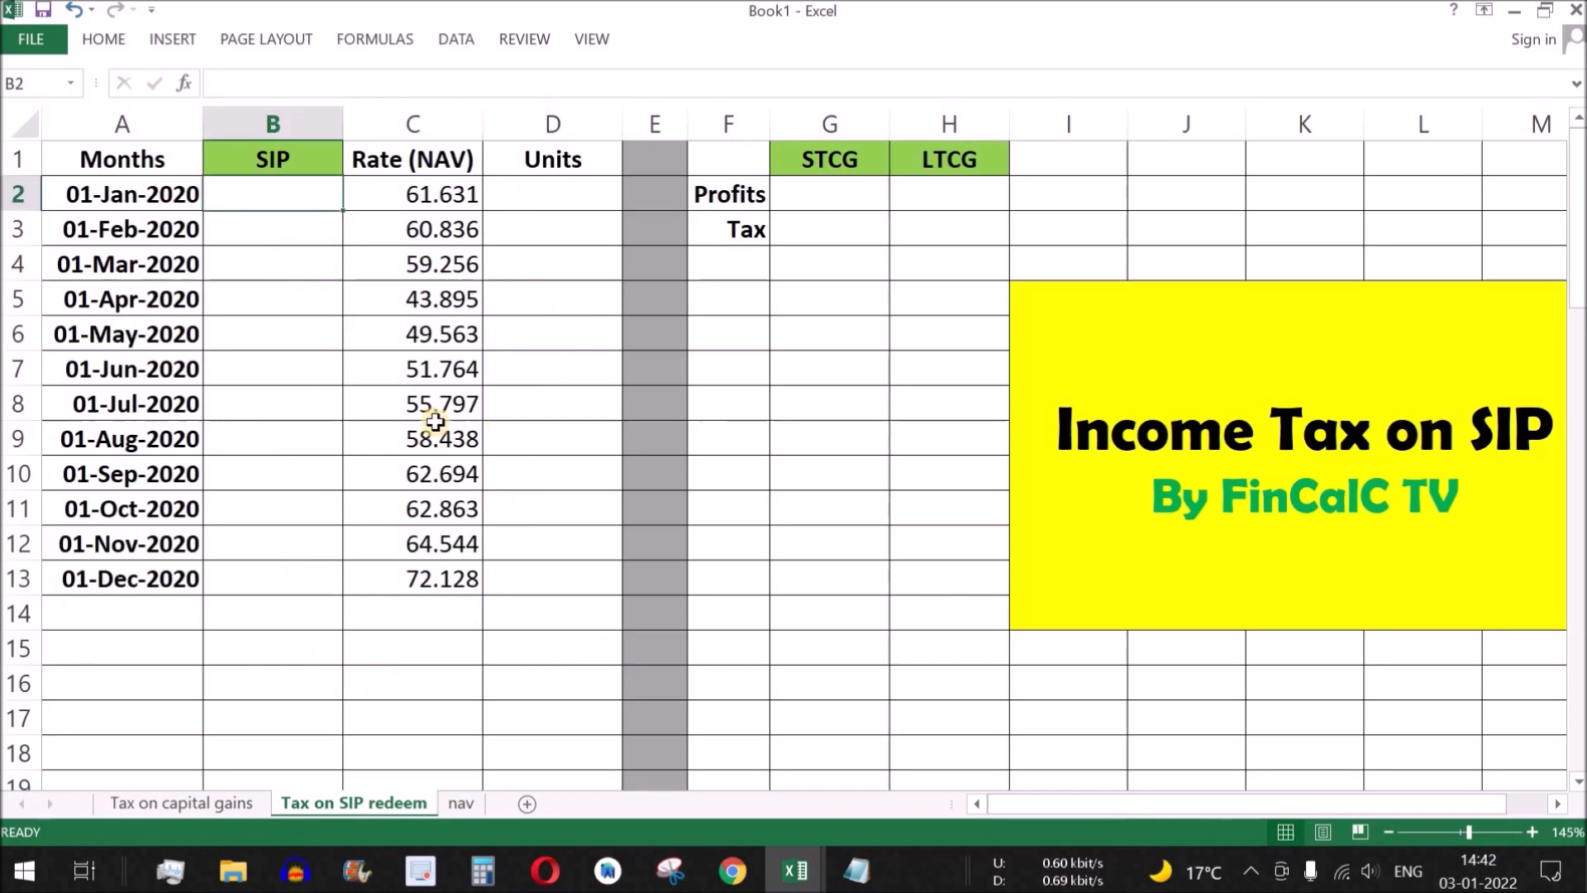
Step: Enter an SIP amount of 10000 in B2 and copy it to every month through December in B3:B13
type("10000")
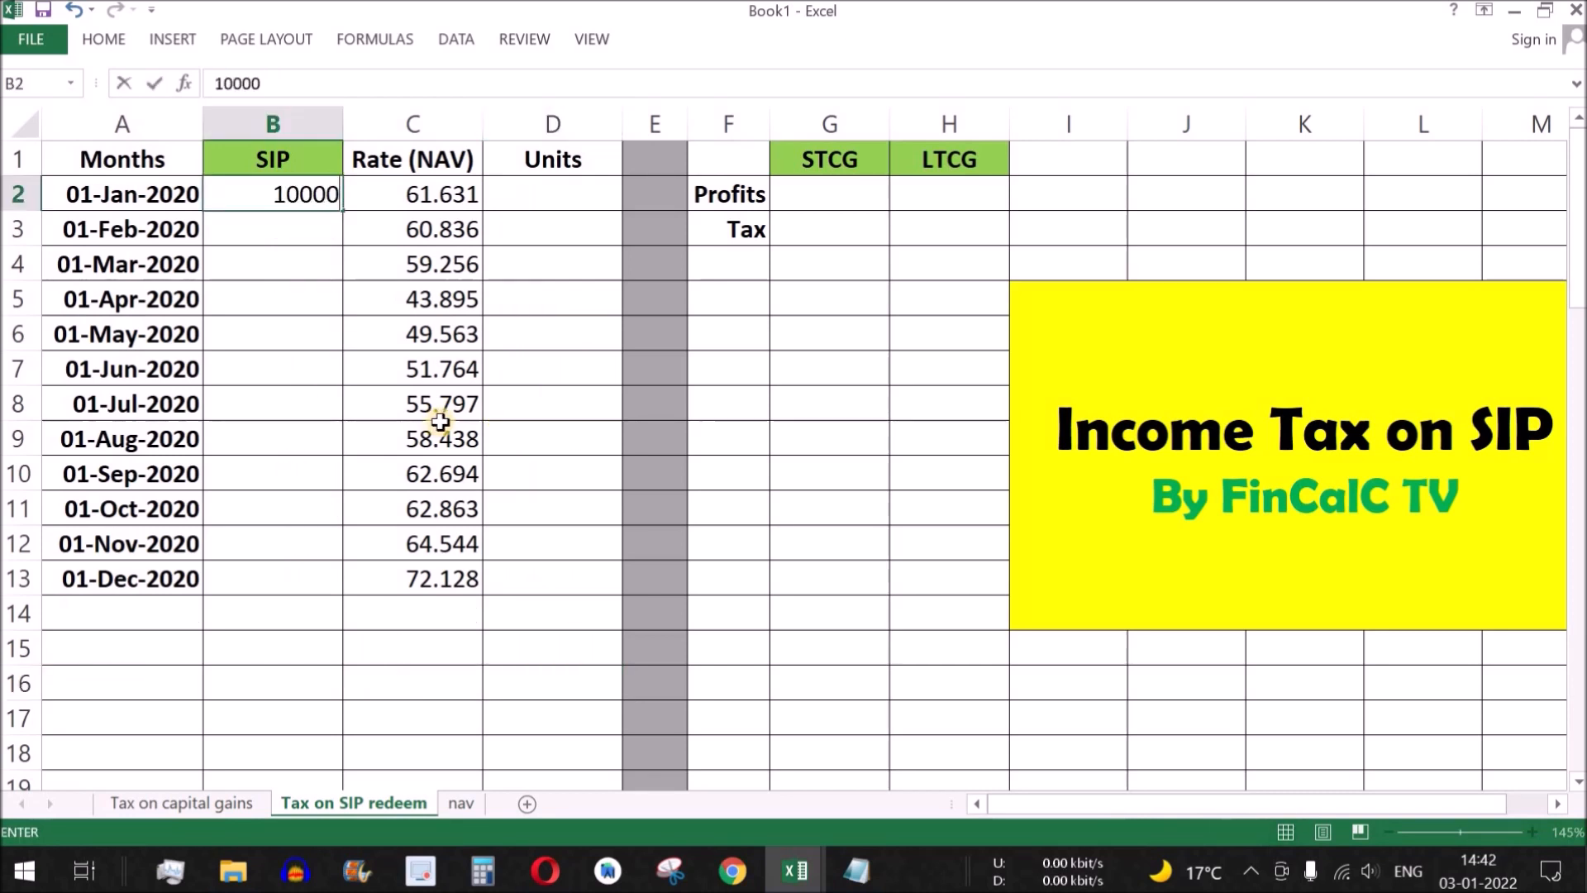
key("Return")
left_click(307, 200)
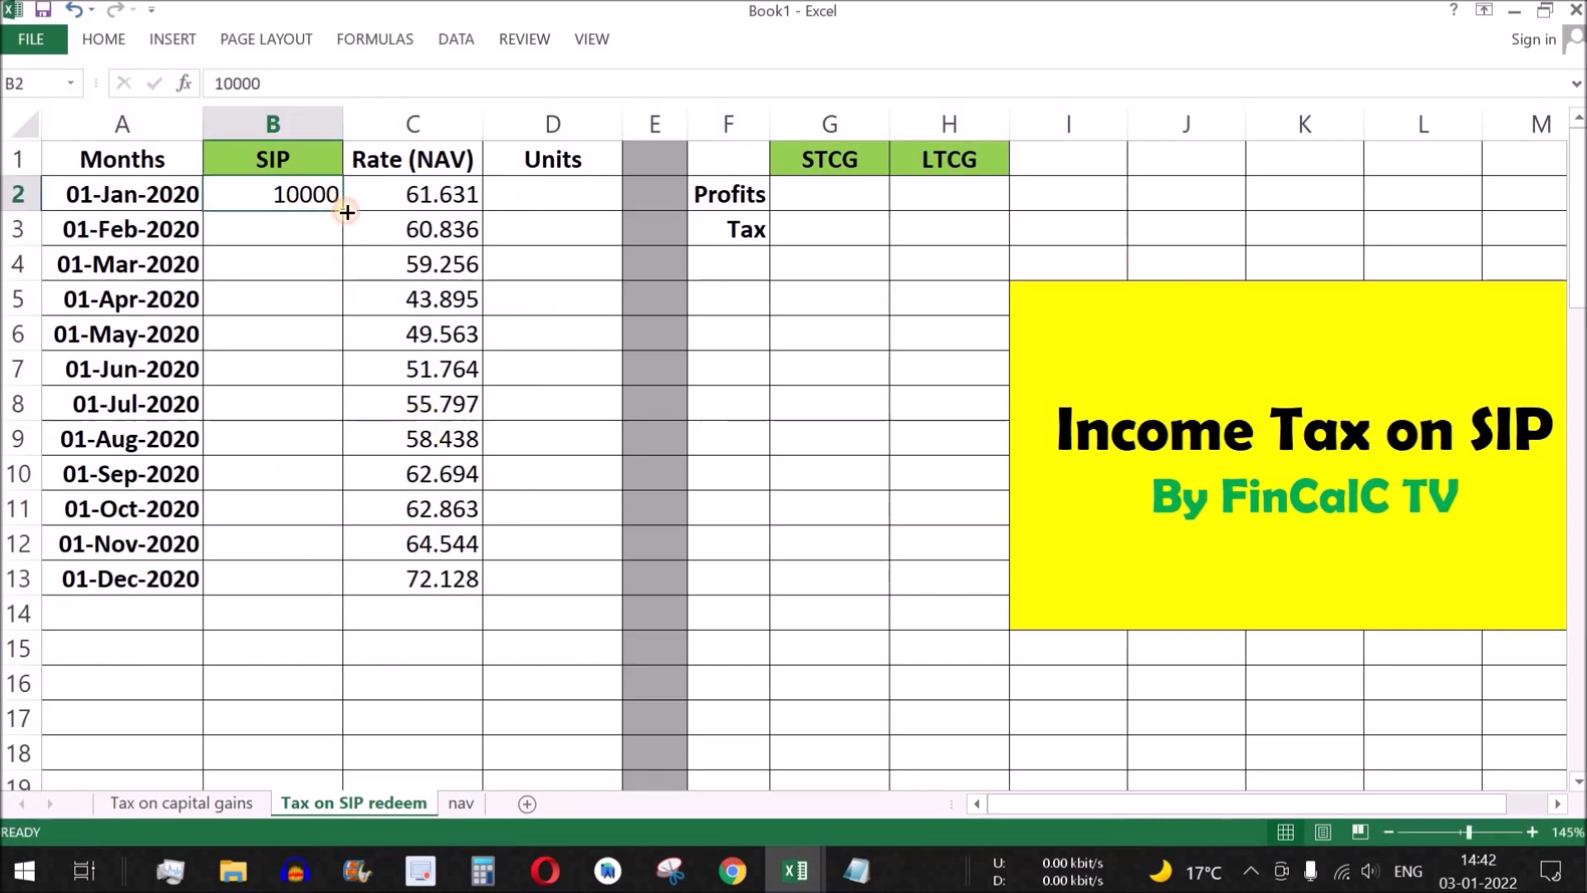
key("ctrl+c")
left_click_drag(299, 235, 291, 579)
key("ctrl+v")
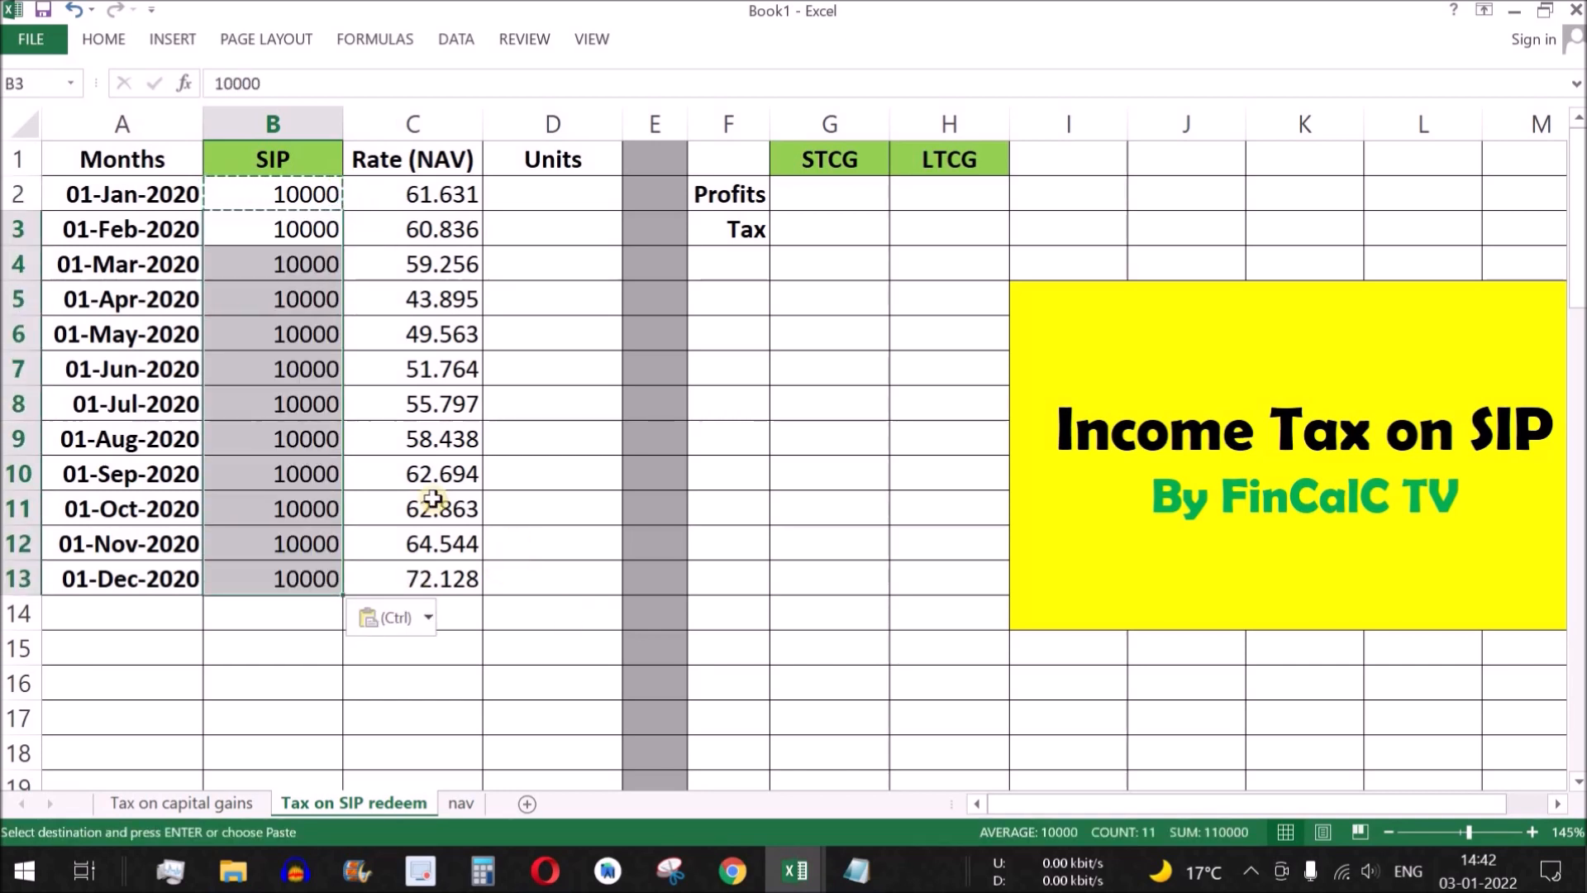
left_click(536, 162)
left_click(559, 198)
key("Escape")
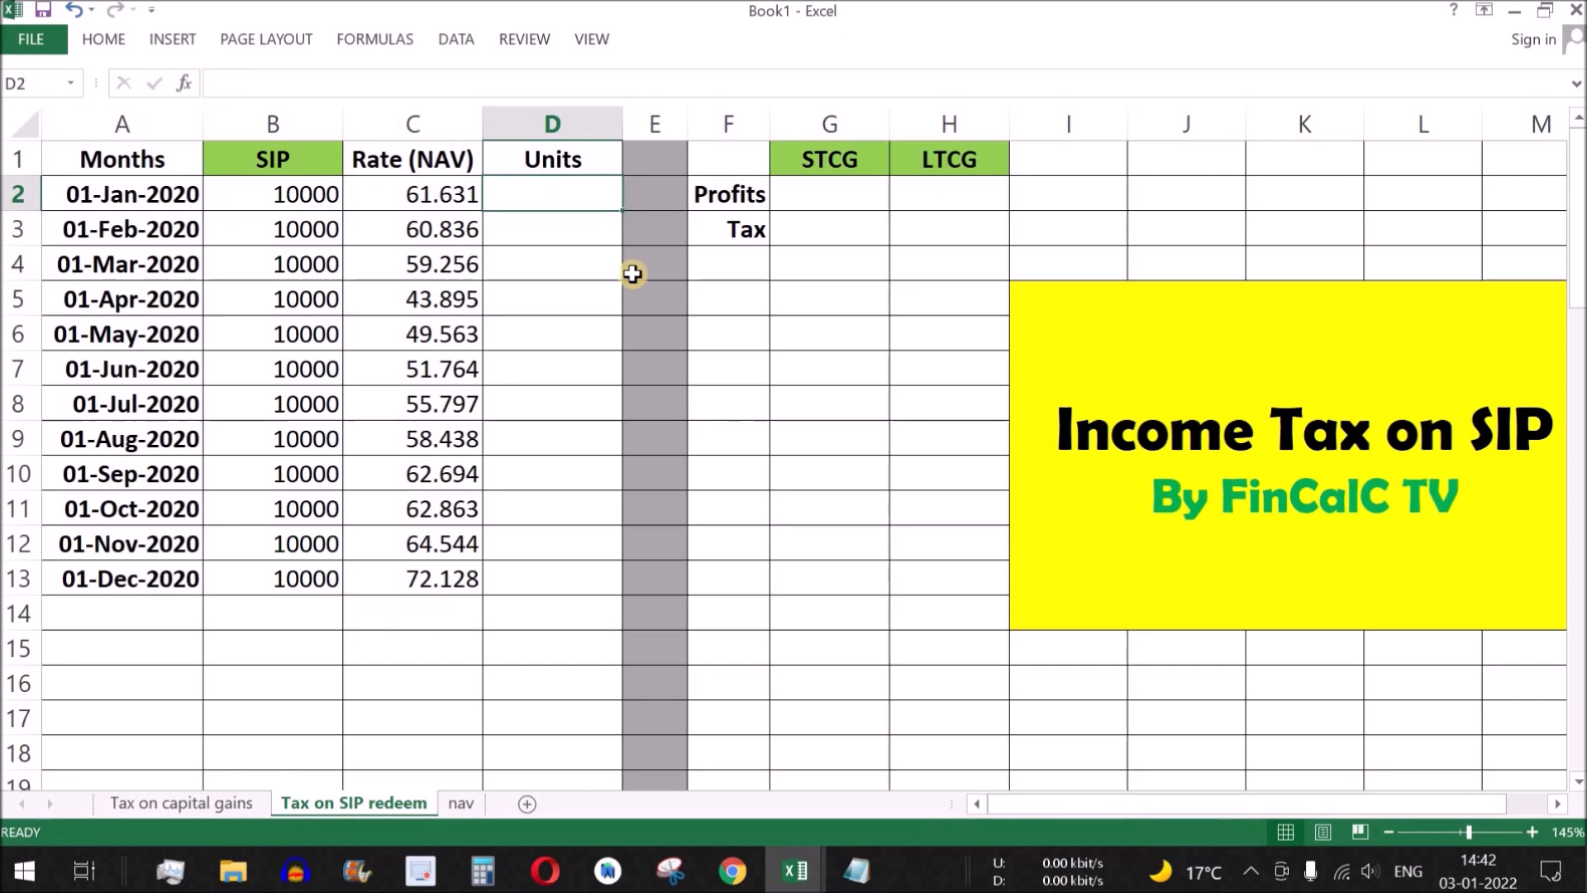
Step: Switch to Notepad and examine each part of the formula UNITS = AMOUNT / NAV
left_click(856, 870)
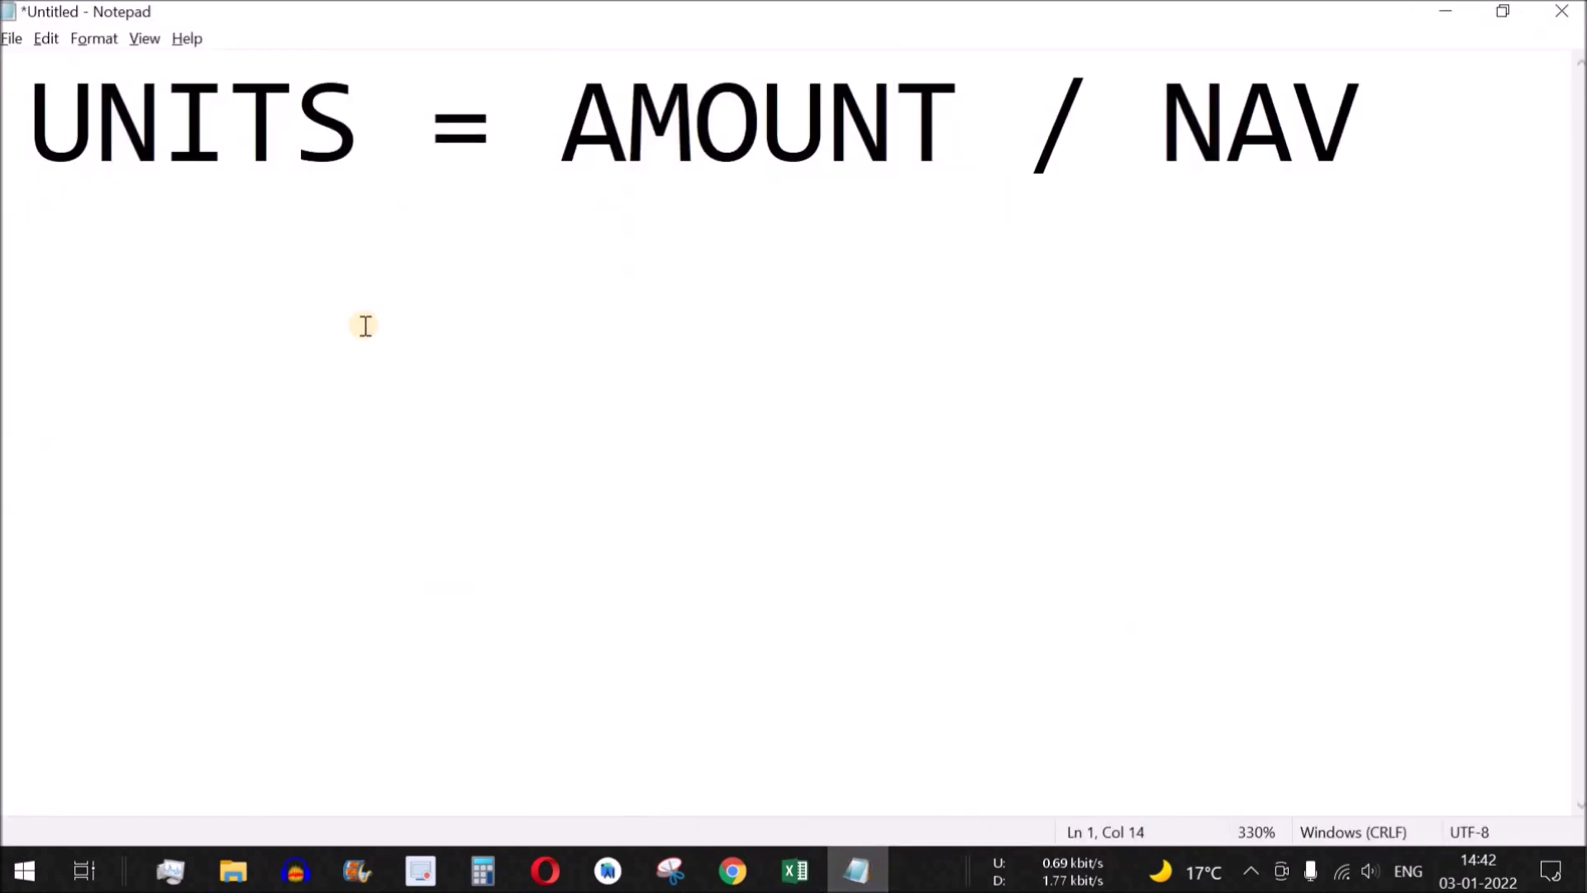
left_click_drag(21, 140, 347, 117)
left_click_drag(565, 133, 952, 130)
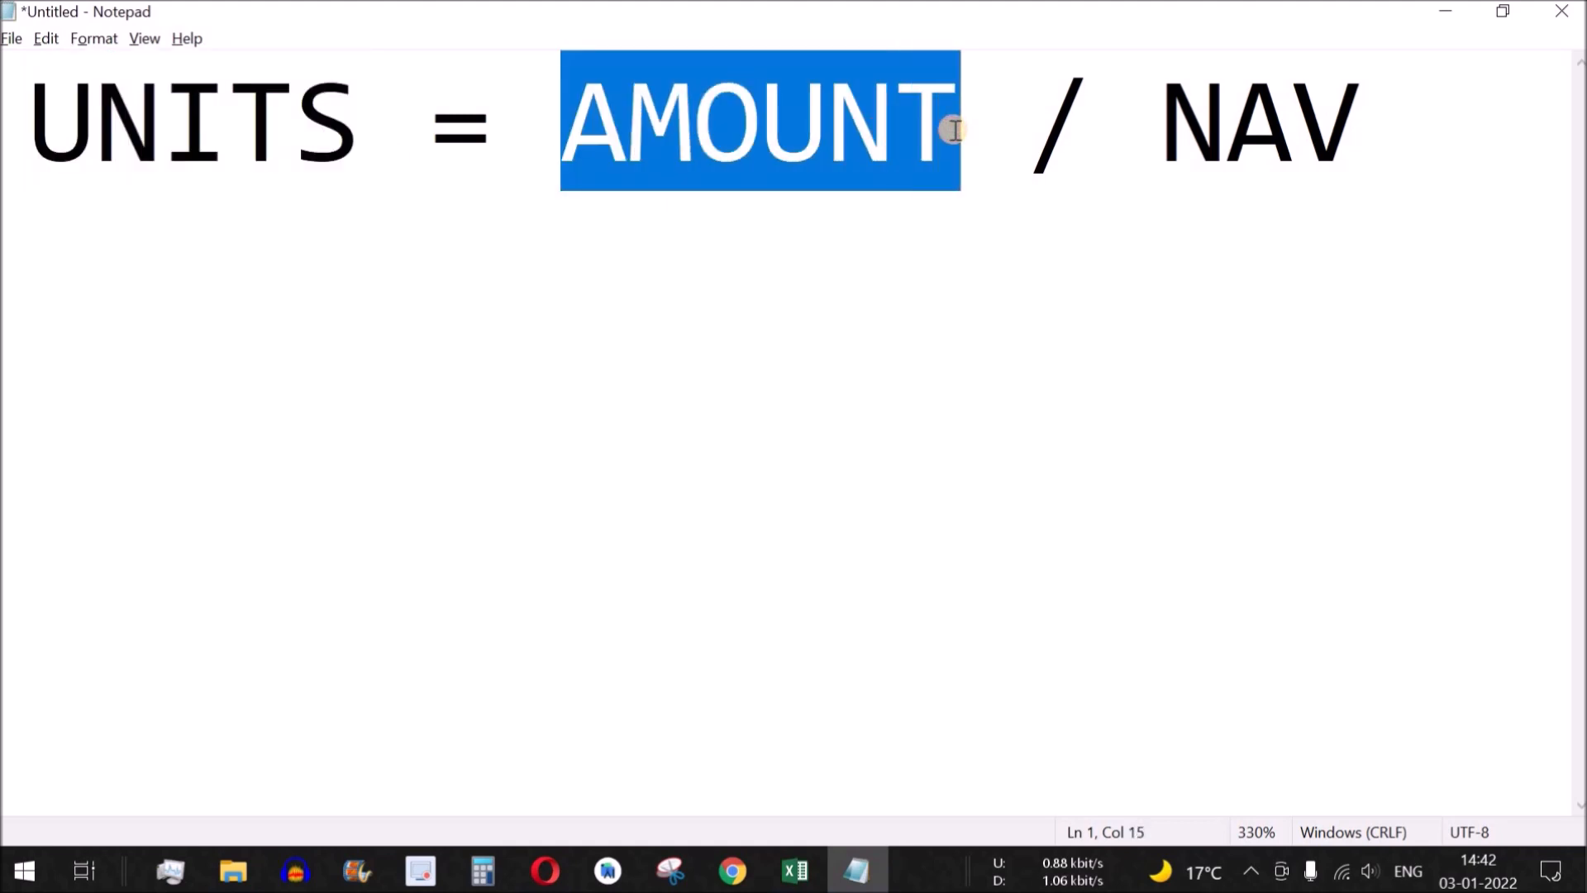
left_click_drag(1410, 99, 1172, 102)
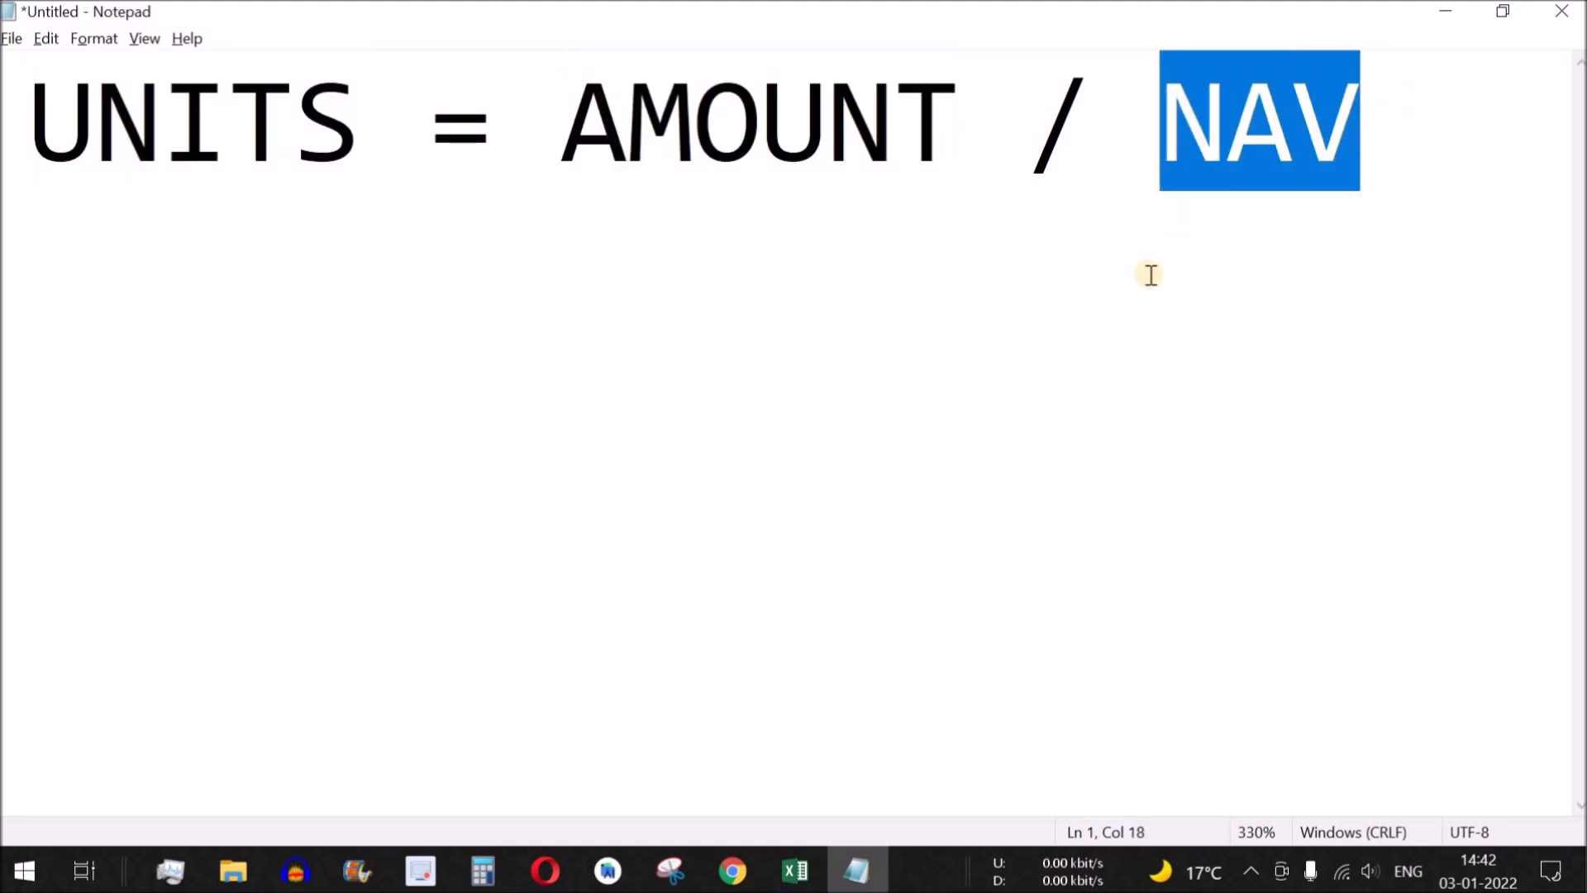
left_click_drag(1410, 129, 631, 127)
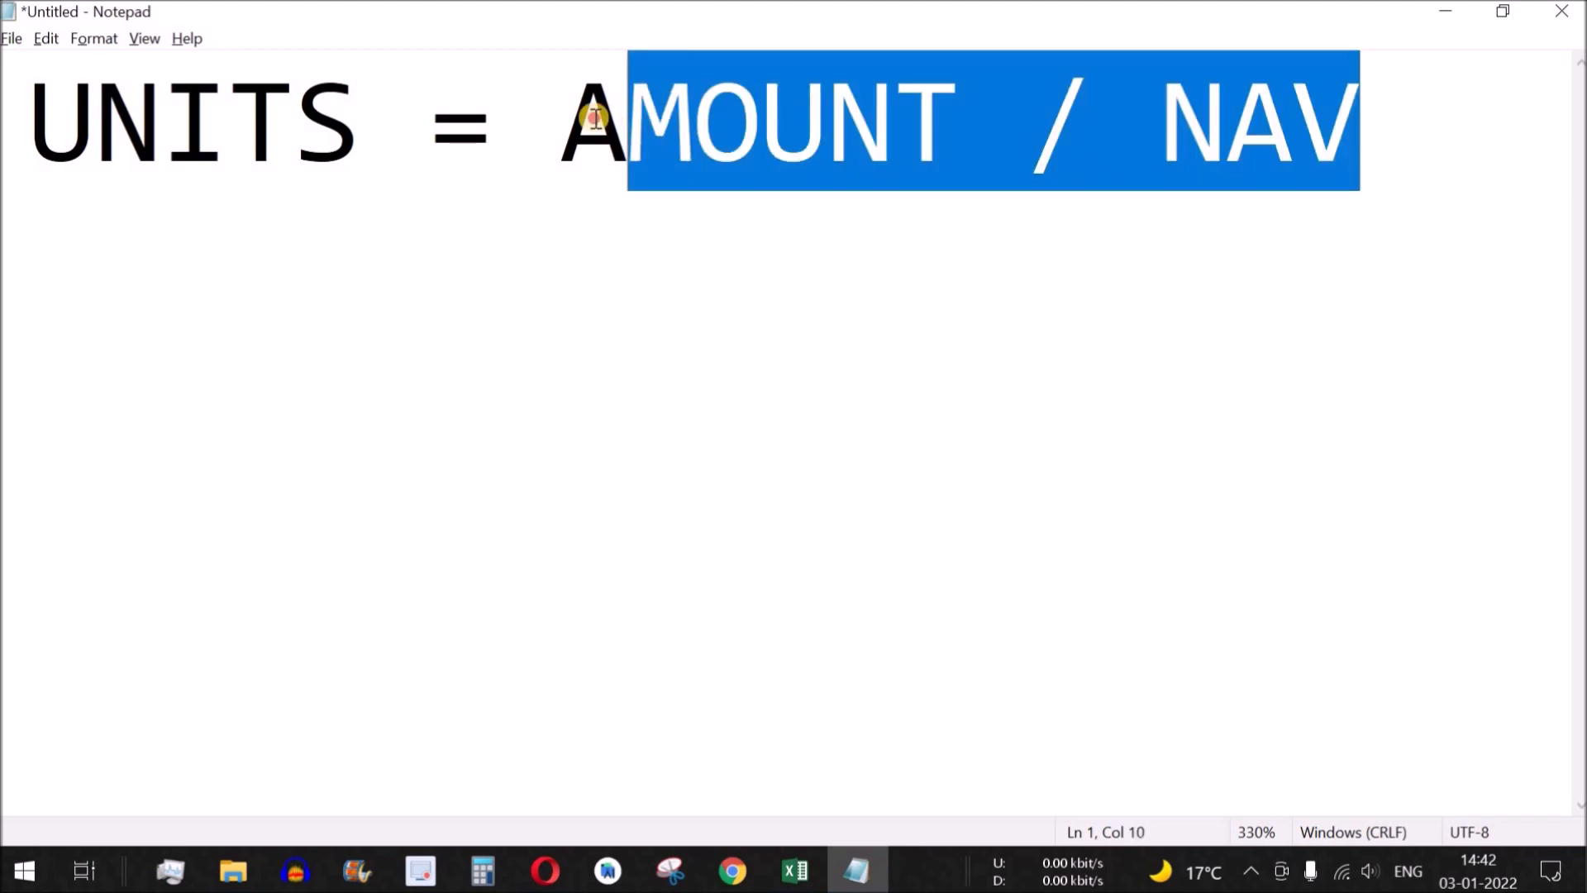
Step: Switch back to Excel and calculate the January units in D2 with the formula =B2/C2
key("alt+Tab")
left_click(309, 196)
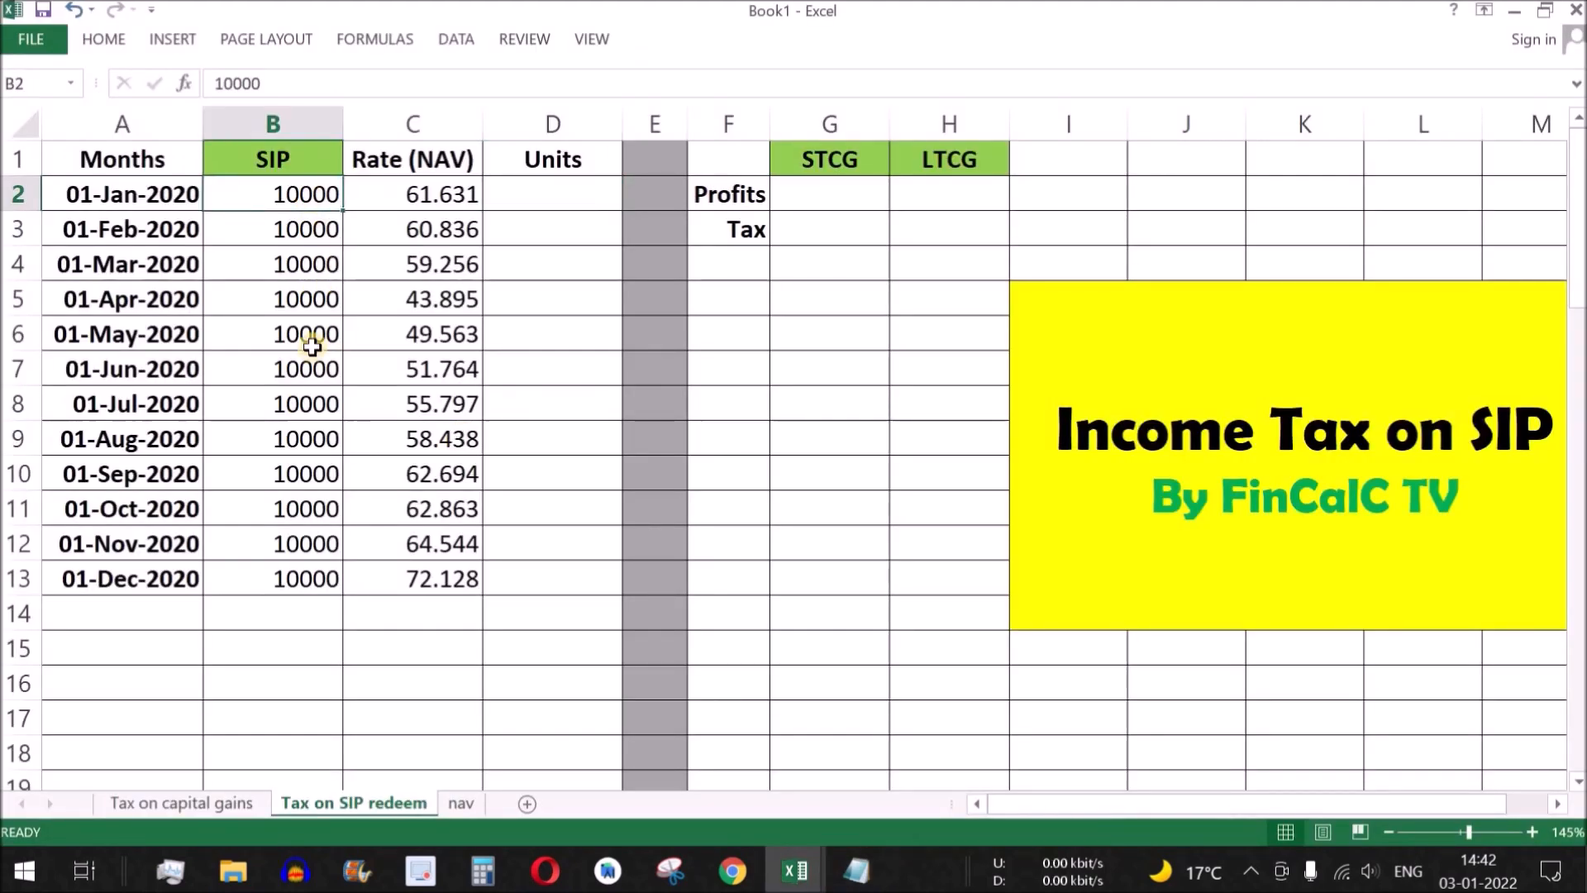
left_click(549, 196)
type("=")
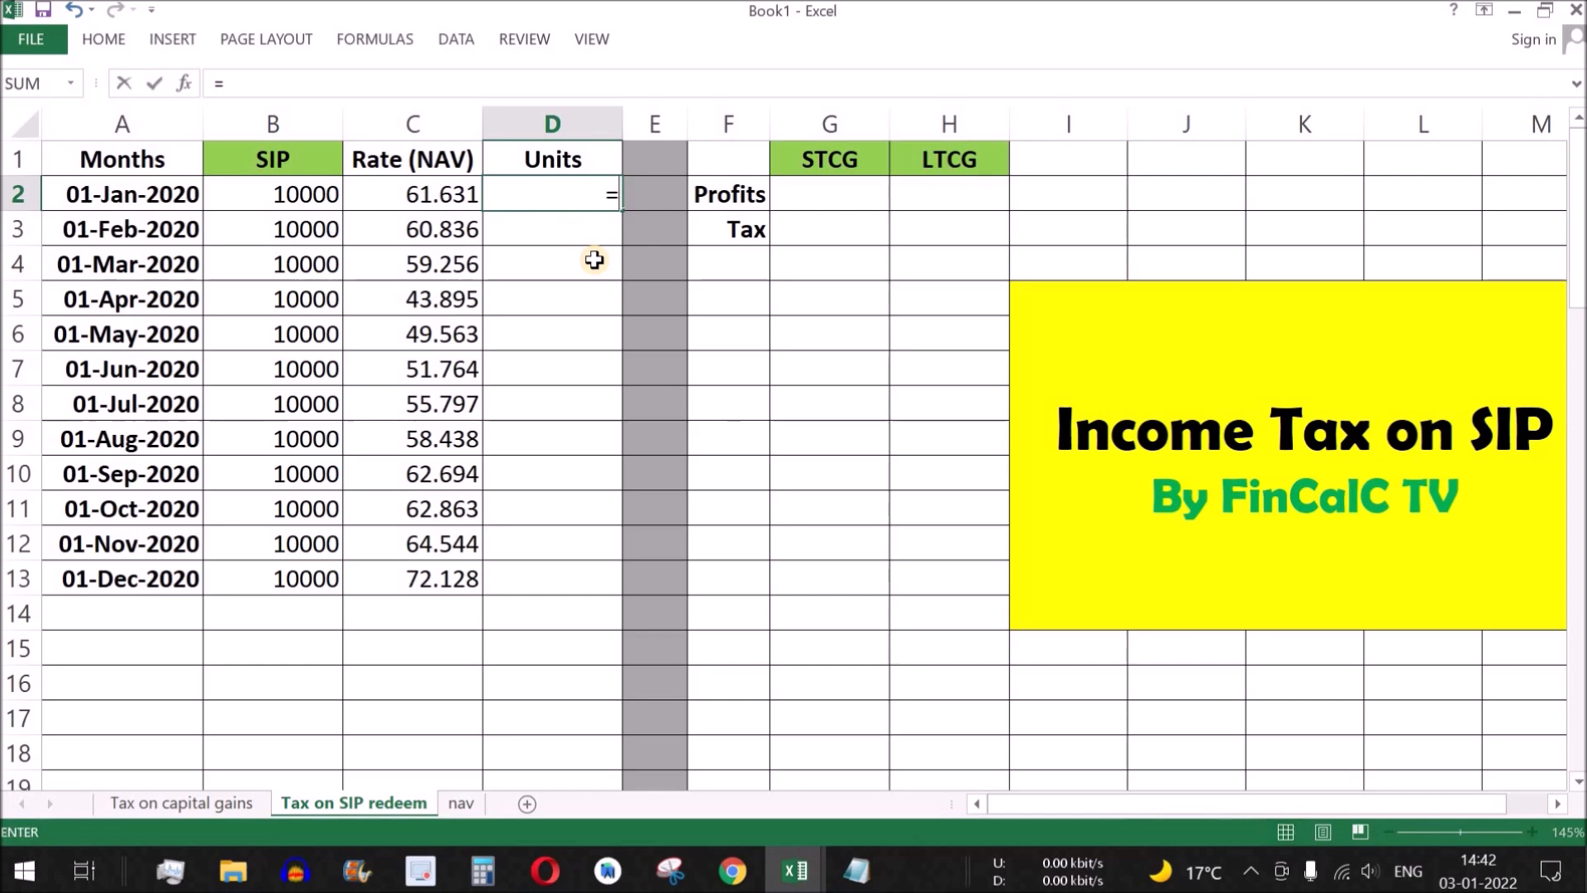
left_click(312, 195)
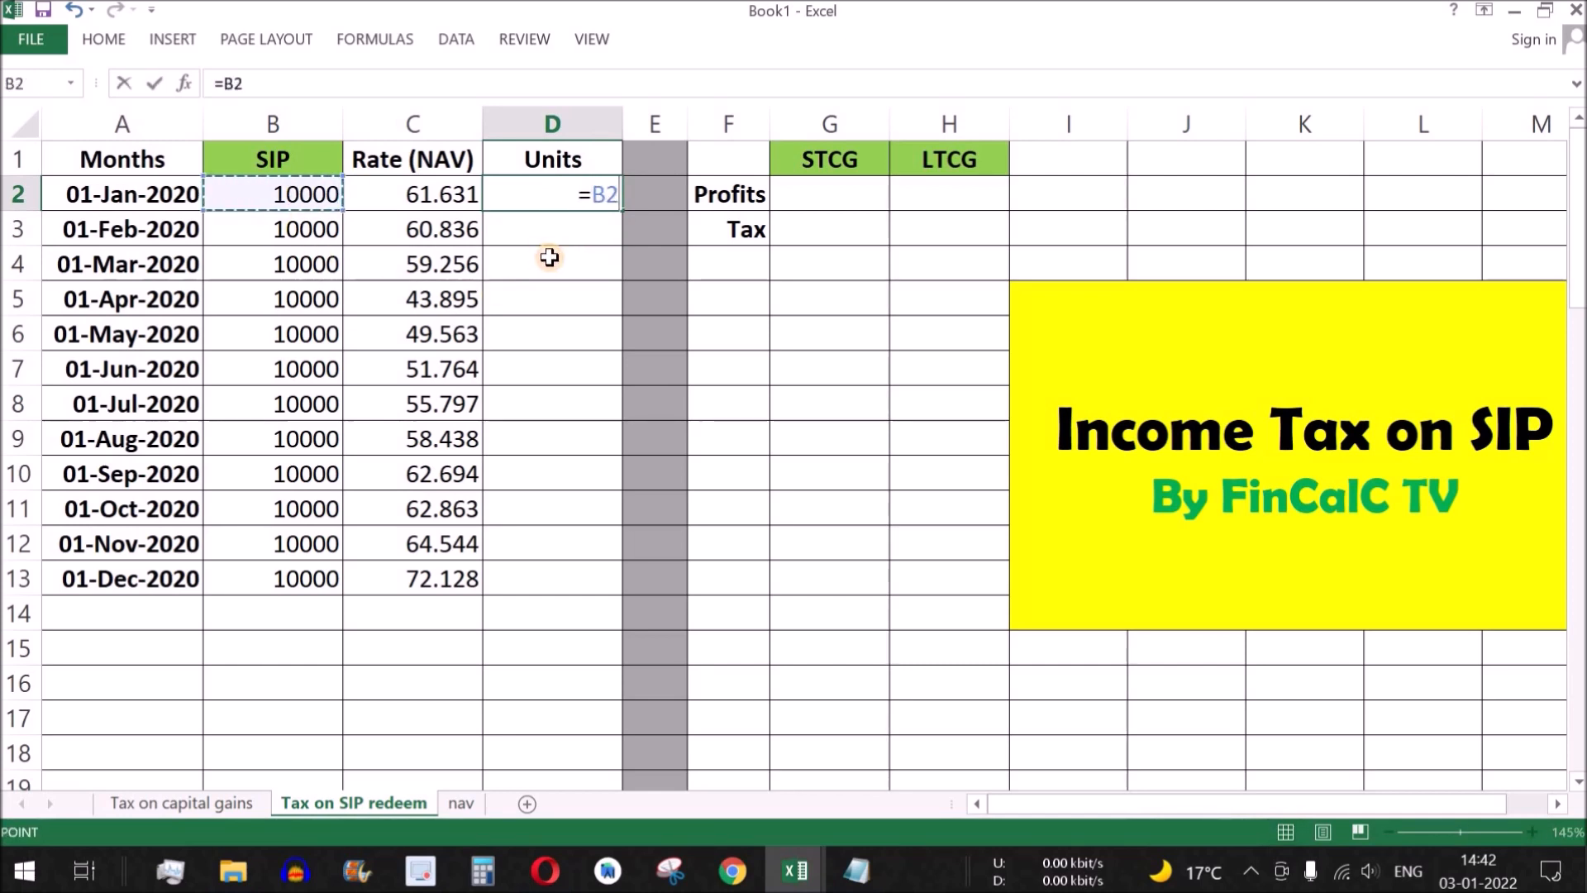
type("/")
left_click(434, 192)
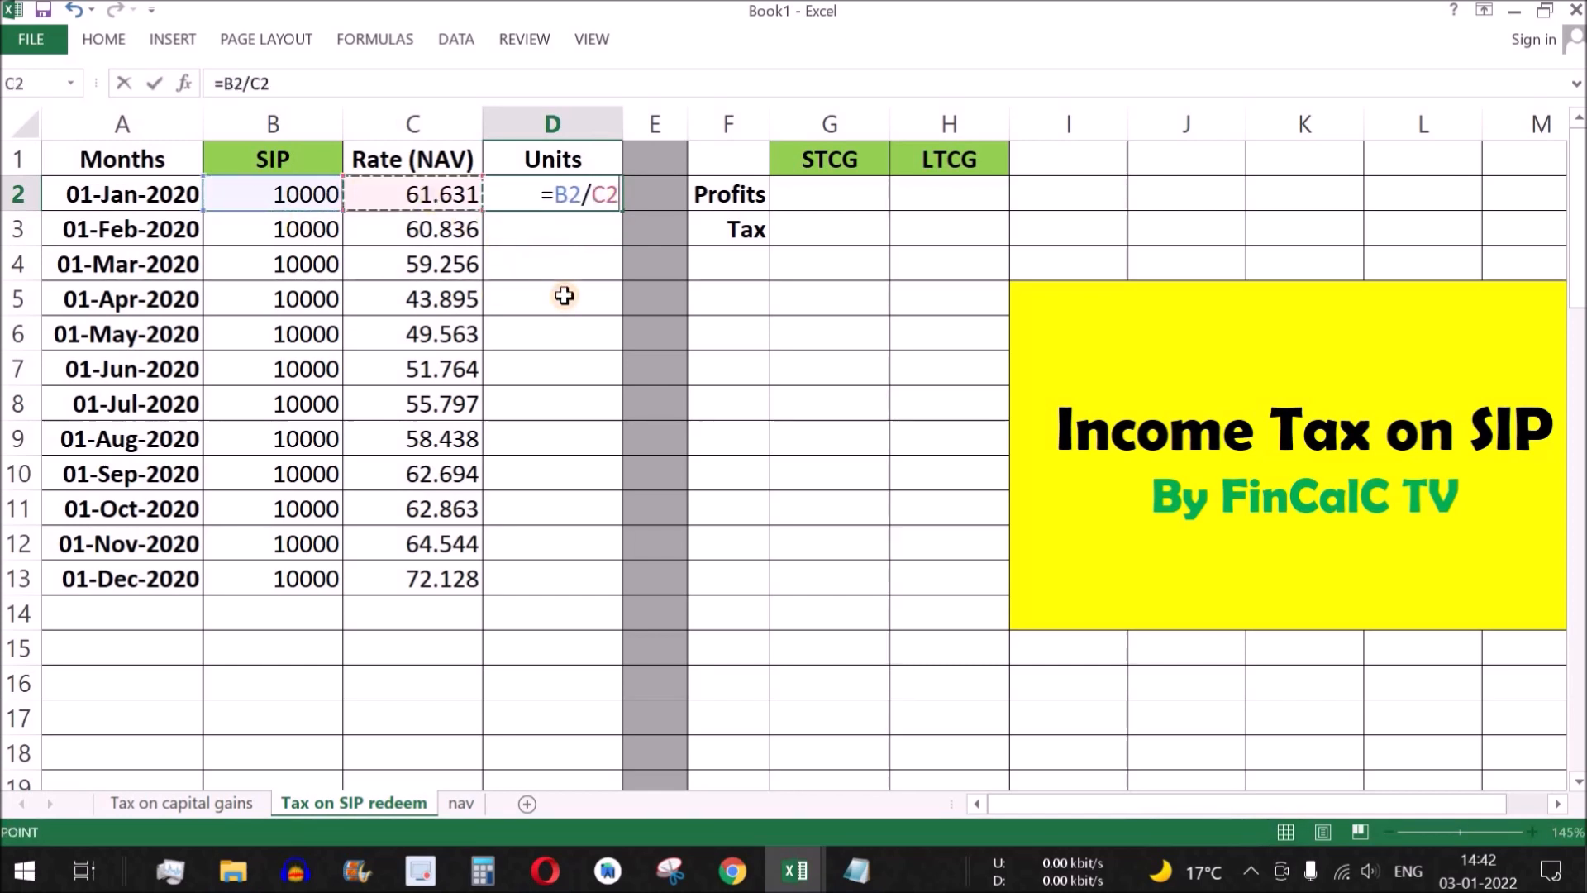
key("Return")
left_click(547, 202)
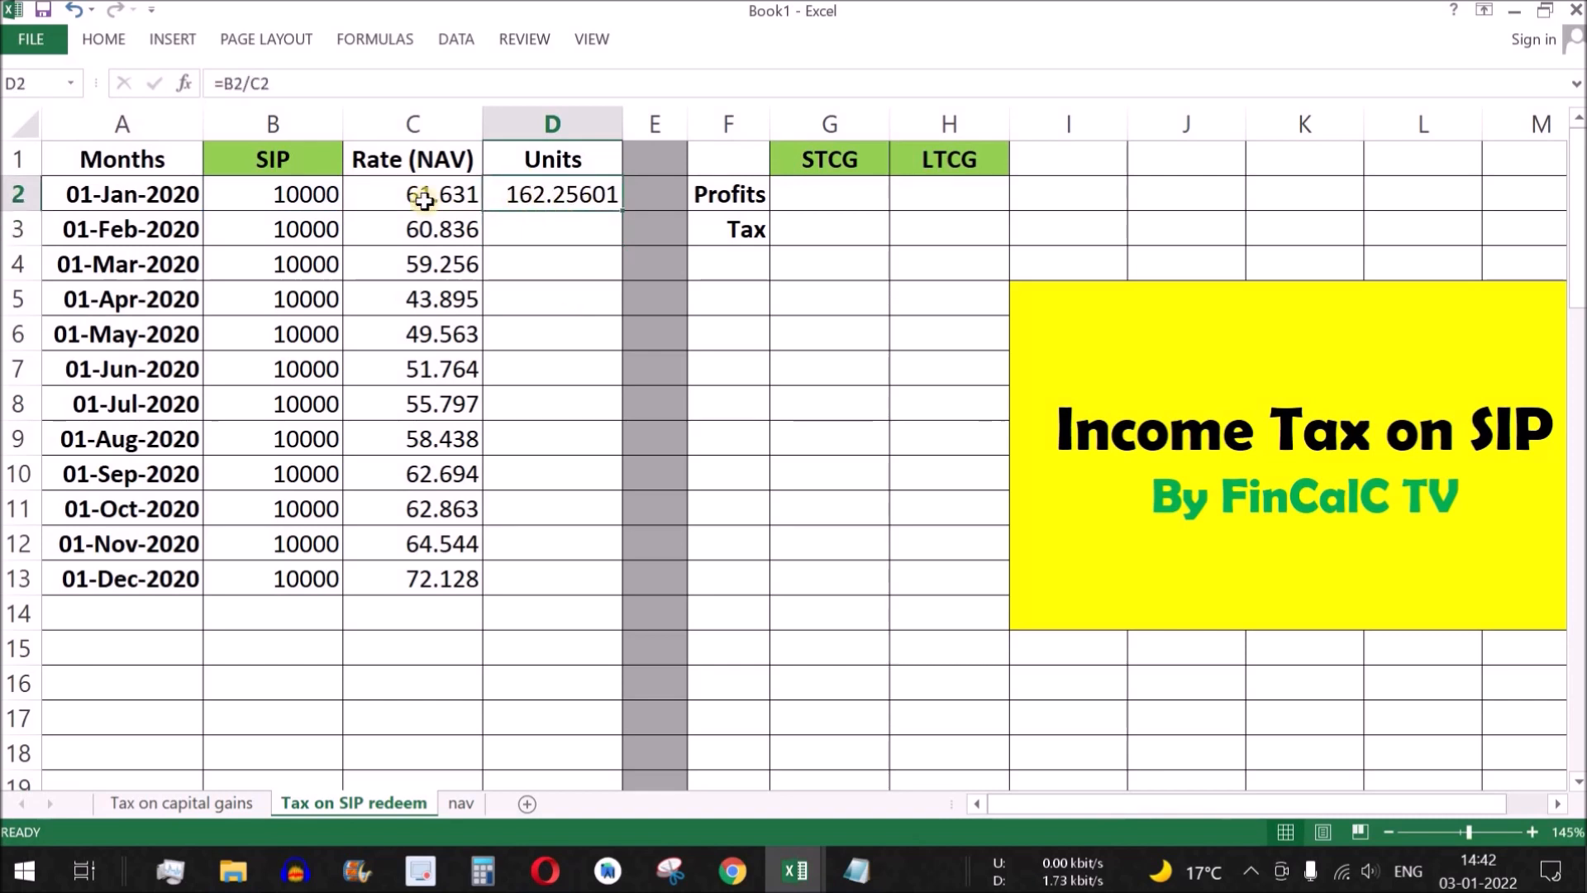
Step: Fill the units formula from D2 down to D13 for the remaining months
left_click_drag(269, 196, 417, 197)
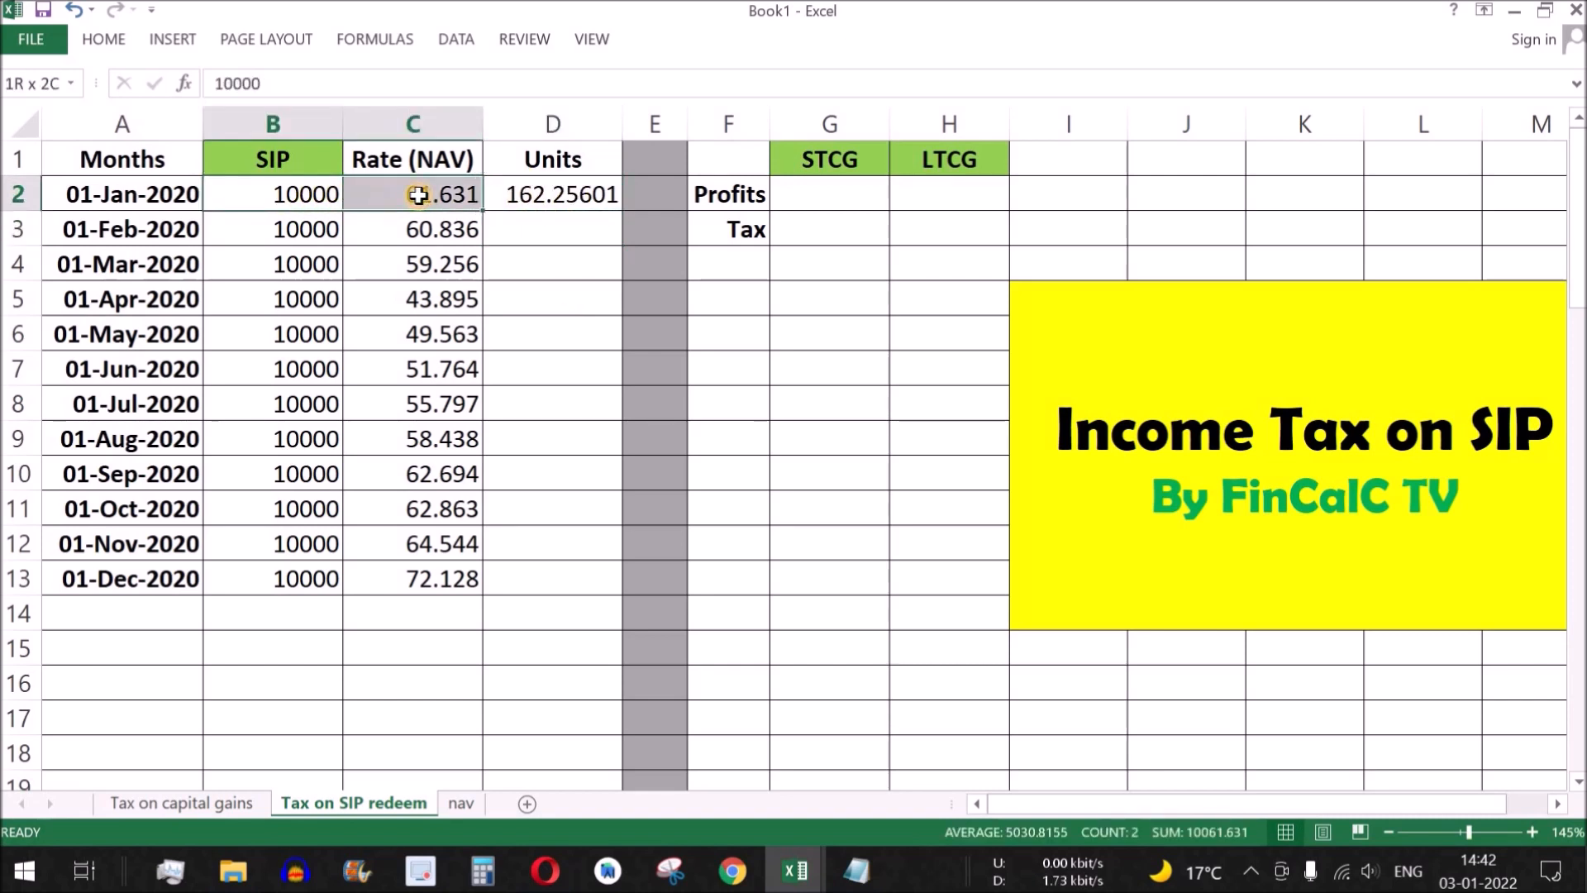
left_click(542, 205)
left_click_drag(148, 231, 157, 582)
left_click(553, 202)
left_click_drag(621, 210, 591, 583)
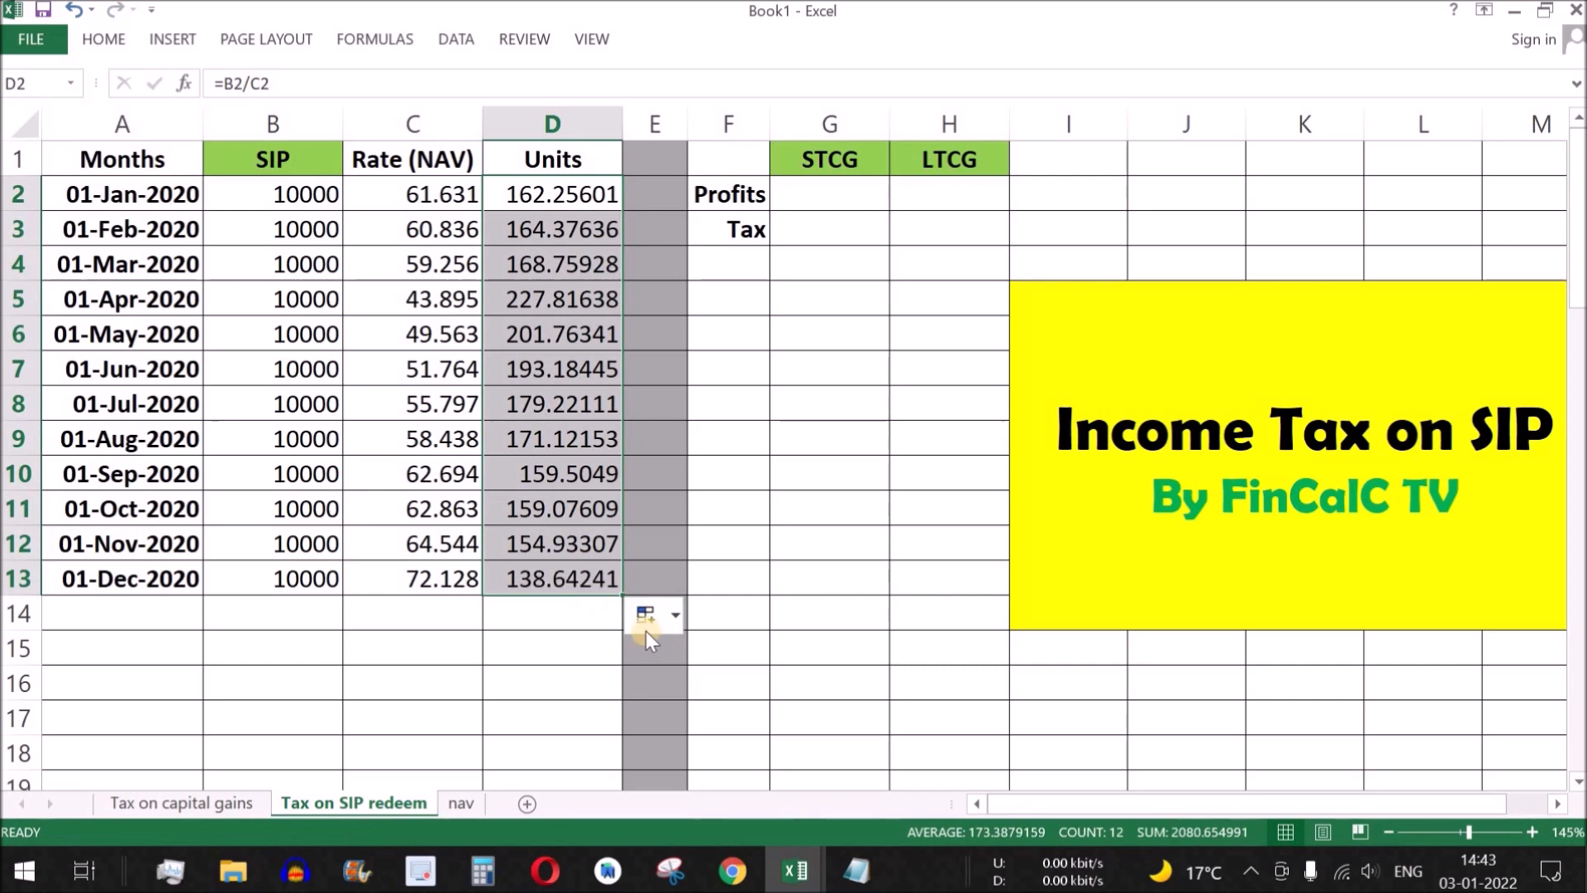
left_click_drag(557, 233, 563, 567)
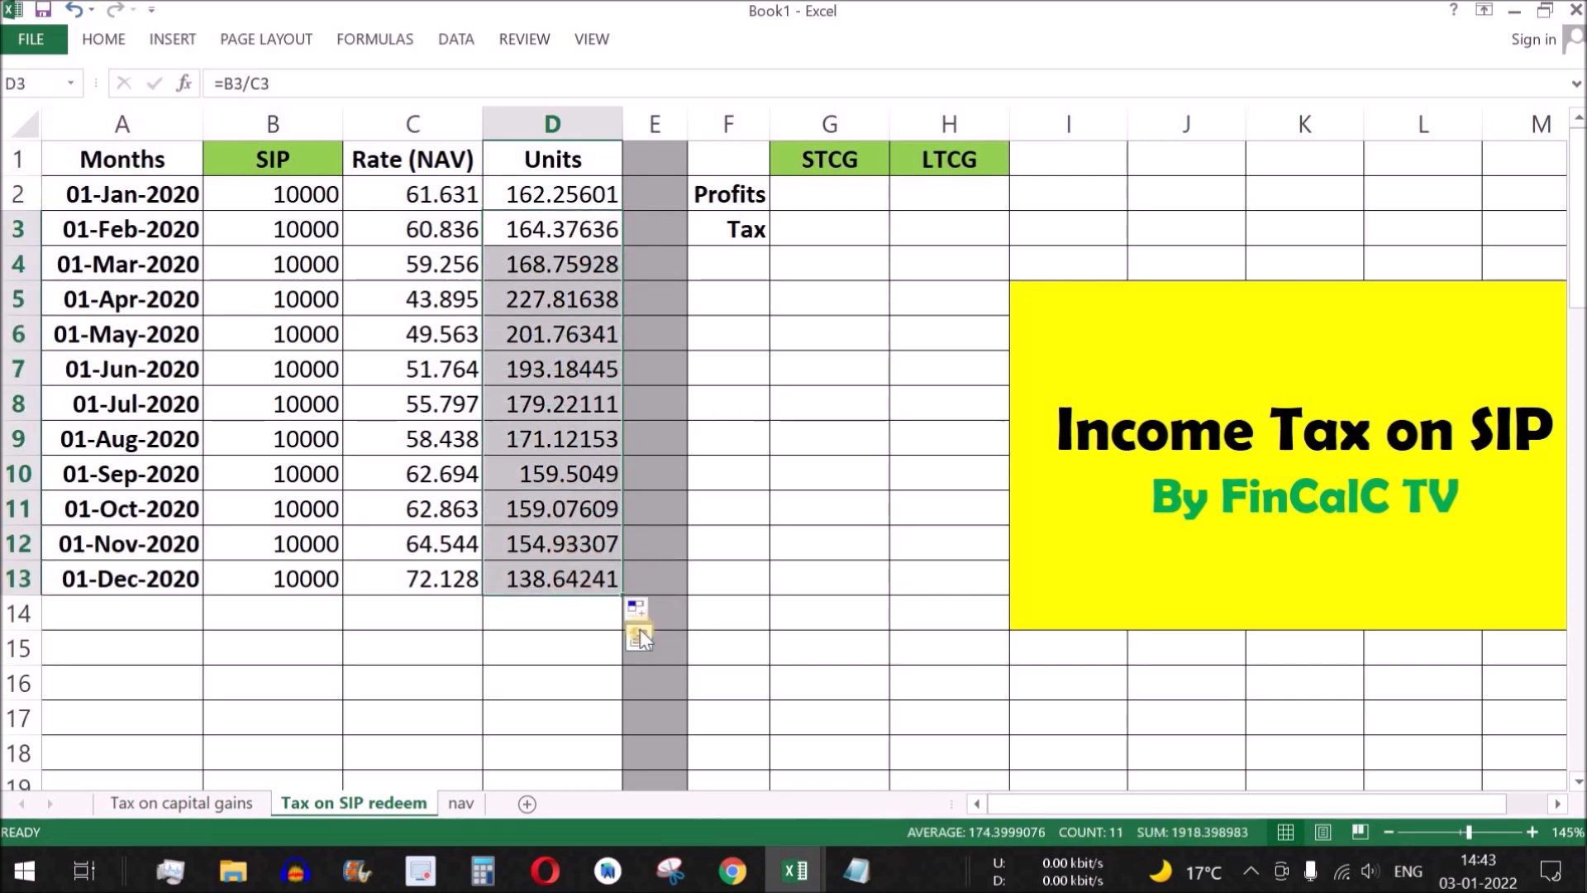
left_click(563, 577)
Step: Total the purchased units in D14 with the formula =SUM(D2:D13)
left_click(402, 625)
left_click(516, 619)
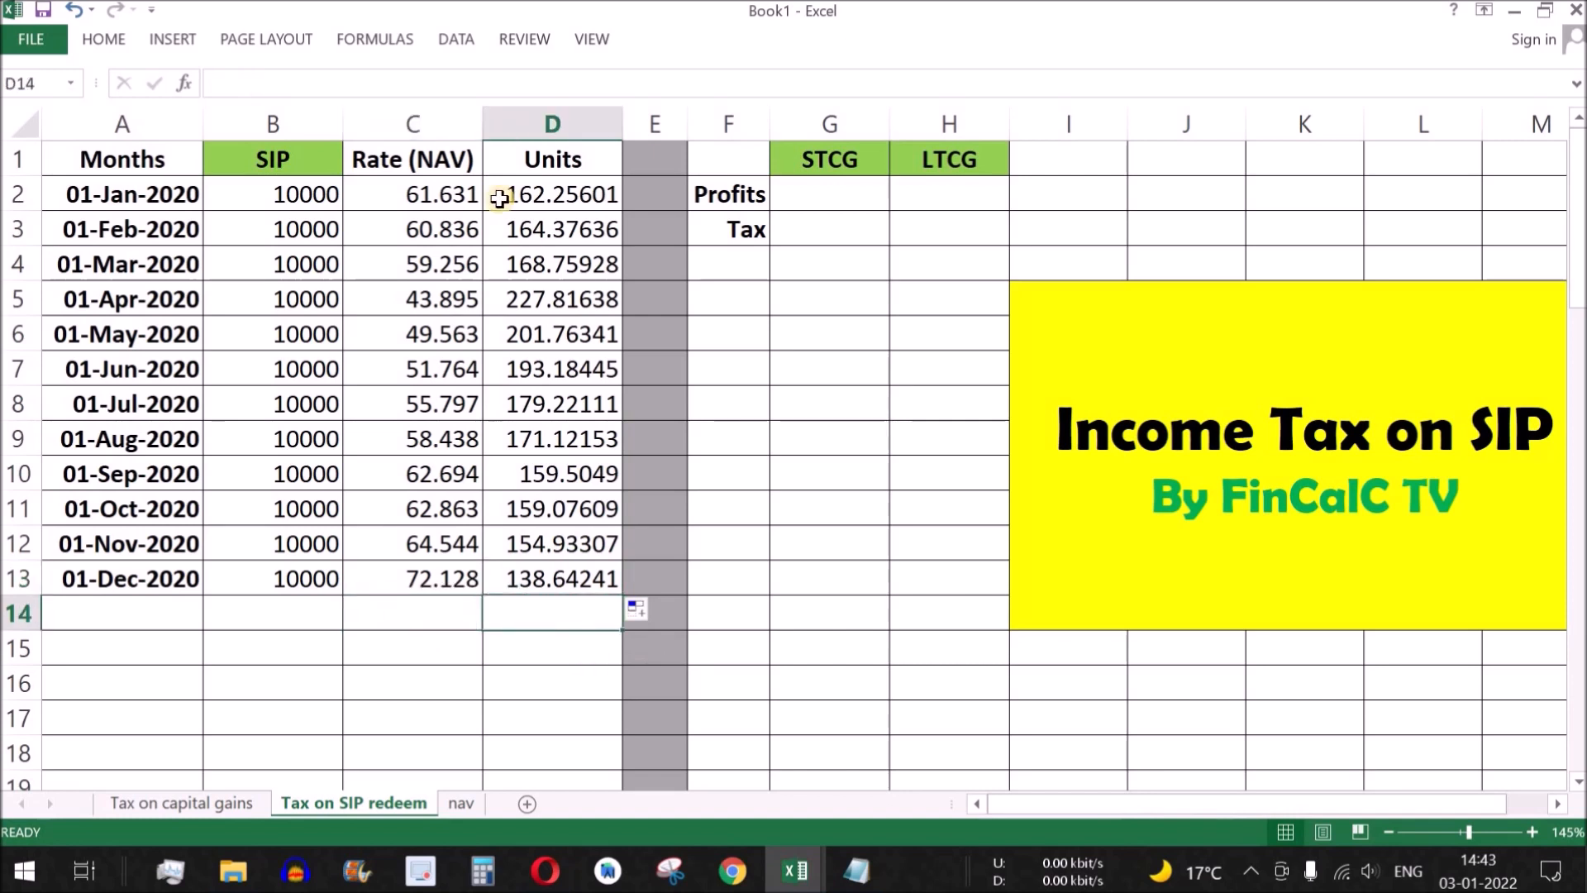
type("=")
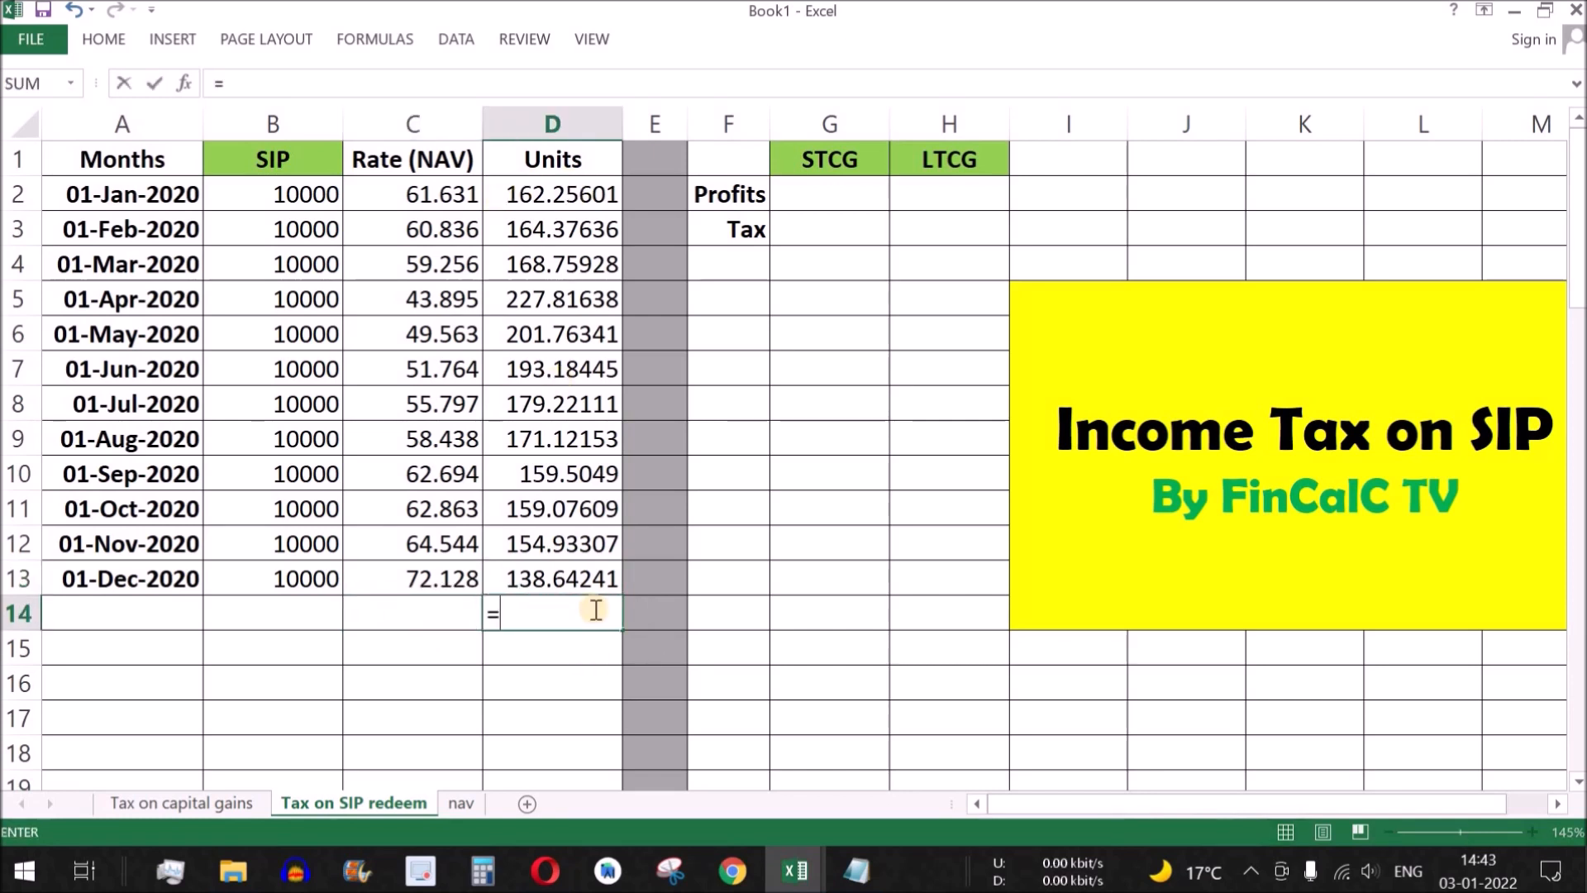
type("sum")
key("Tab")
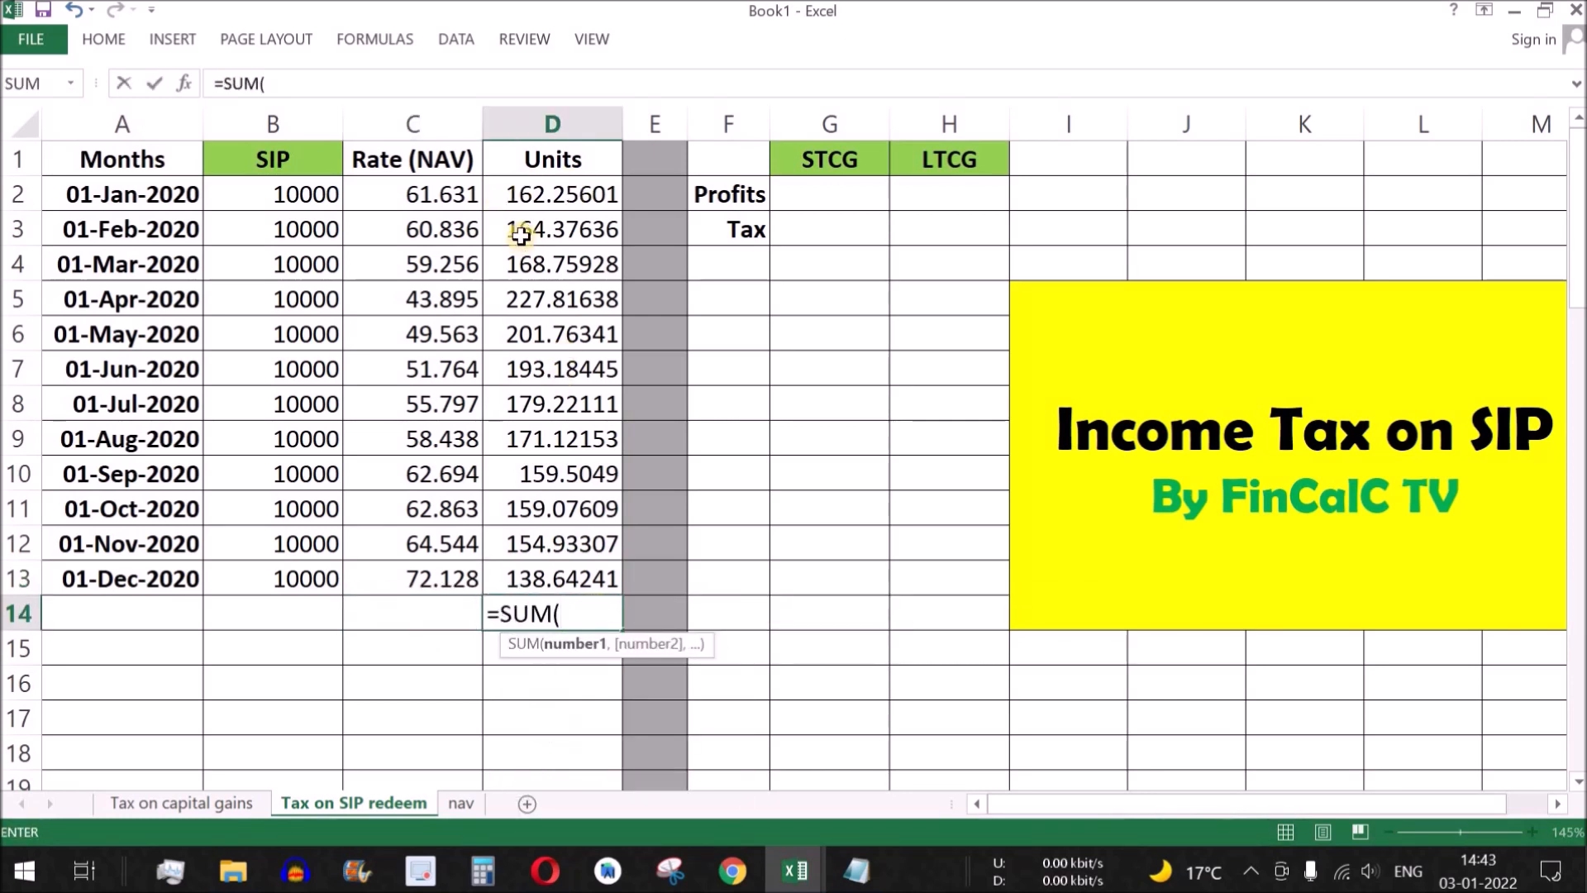
left_click_drag(545, 196, 574, 572)
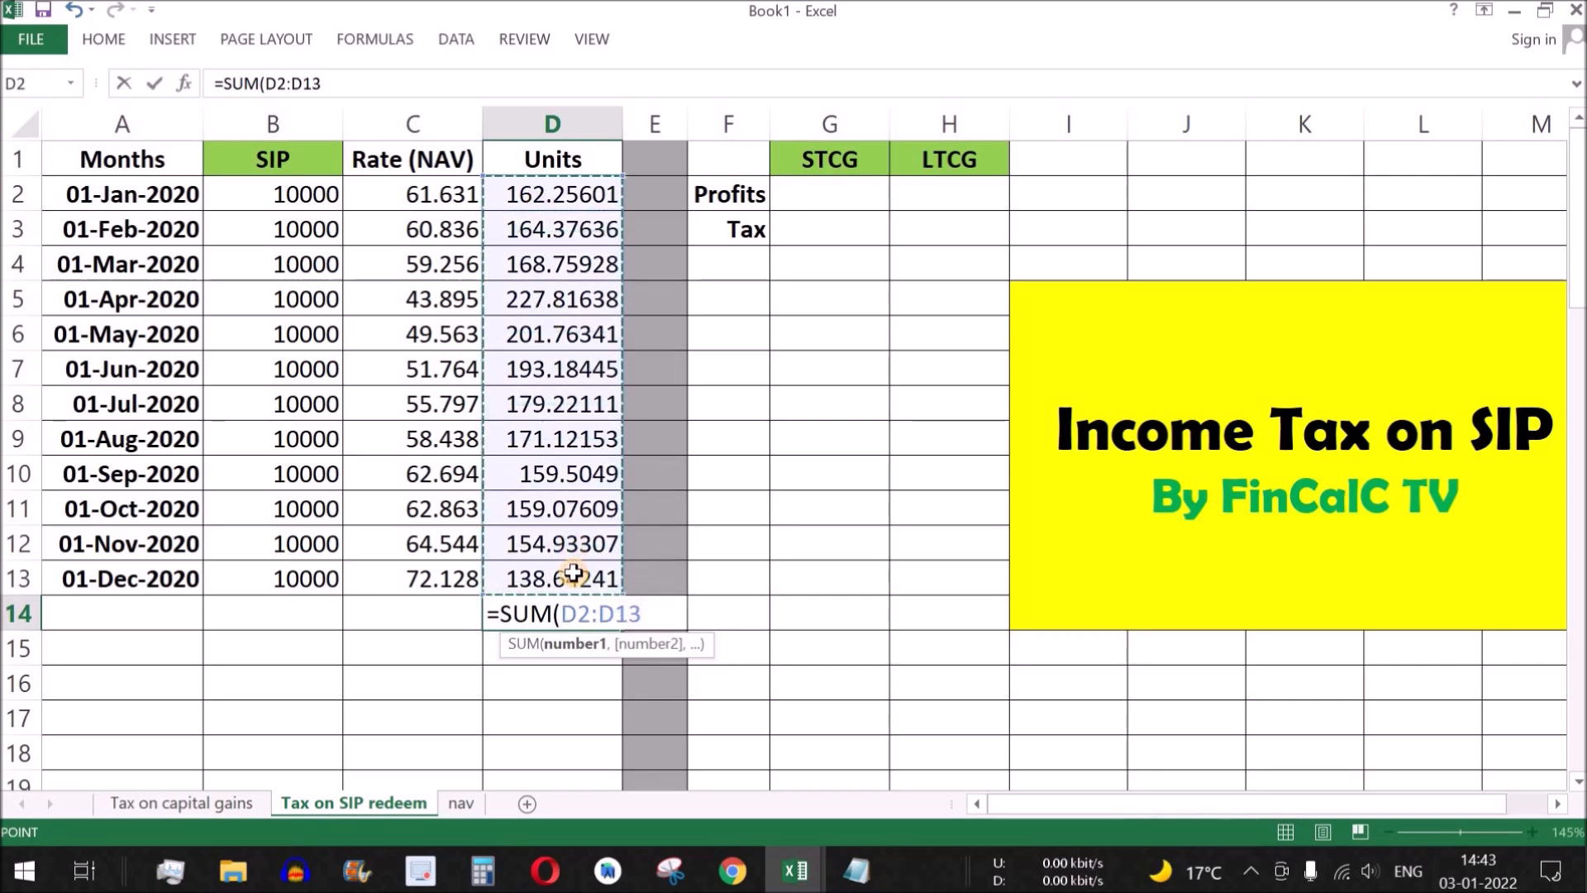
key("Return")
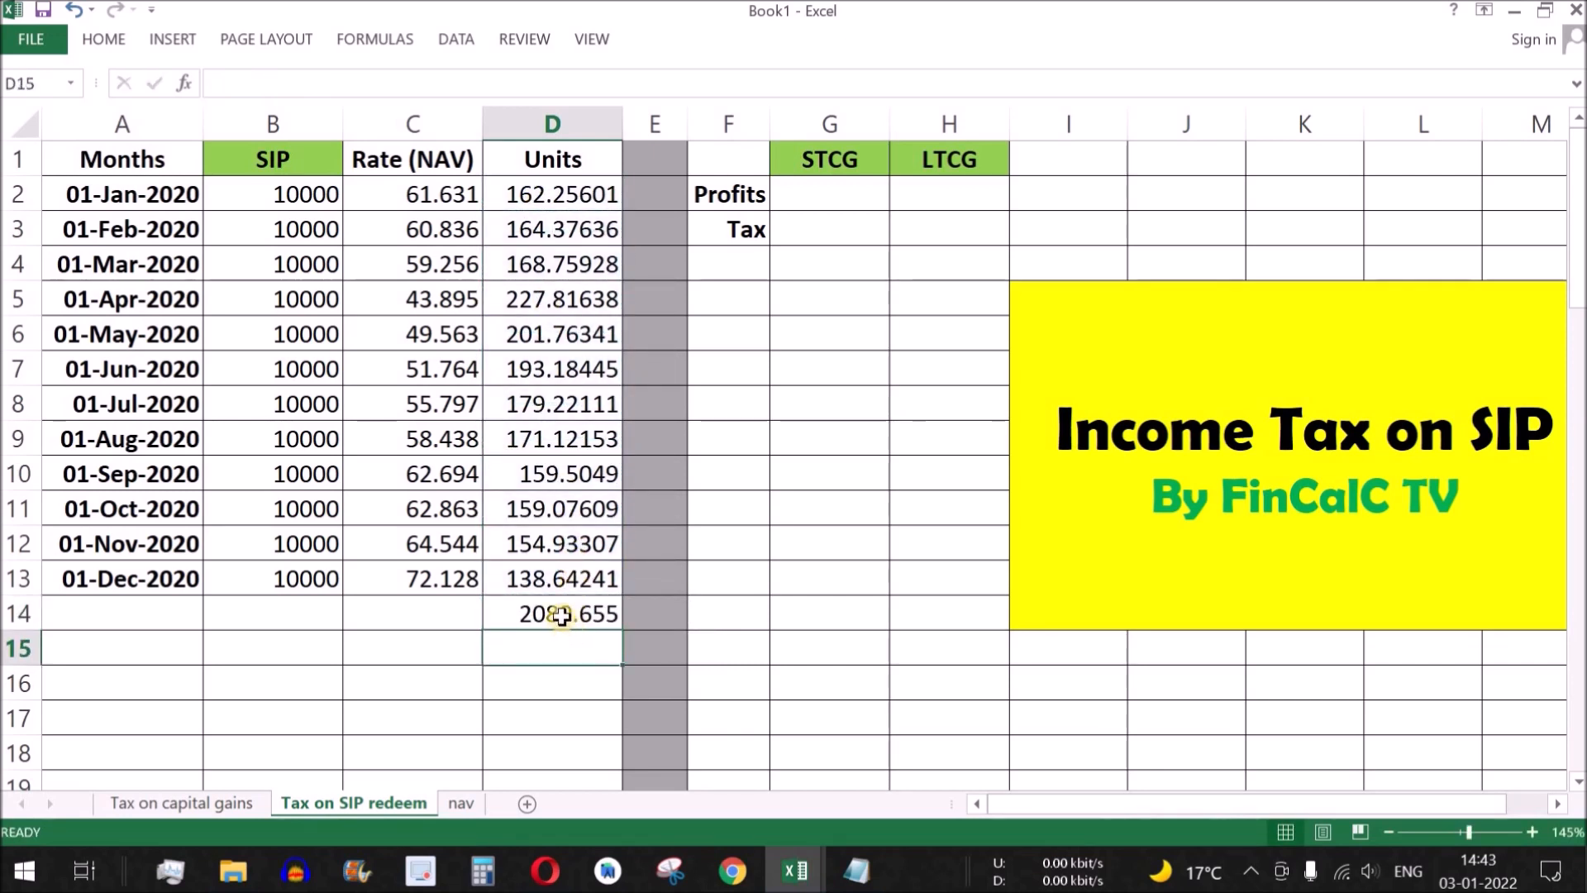
left_click(560, 619)
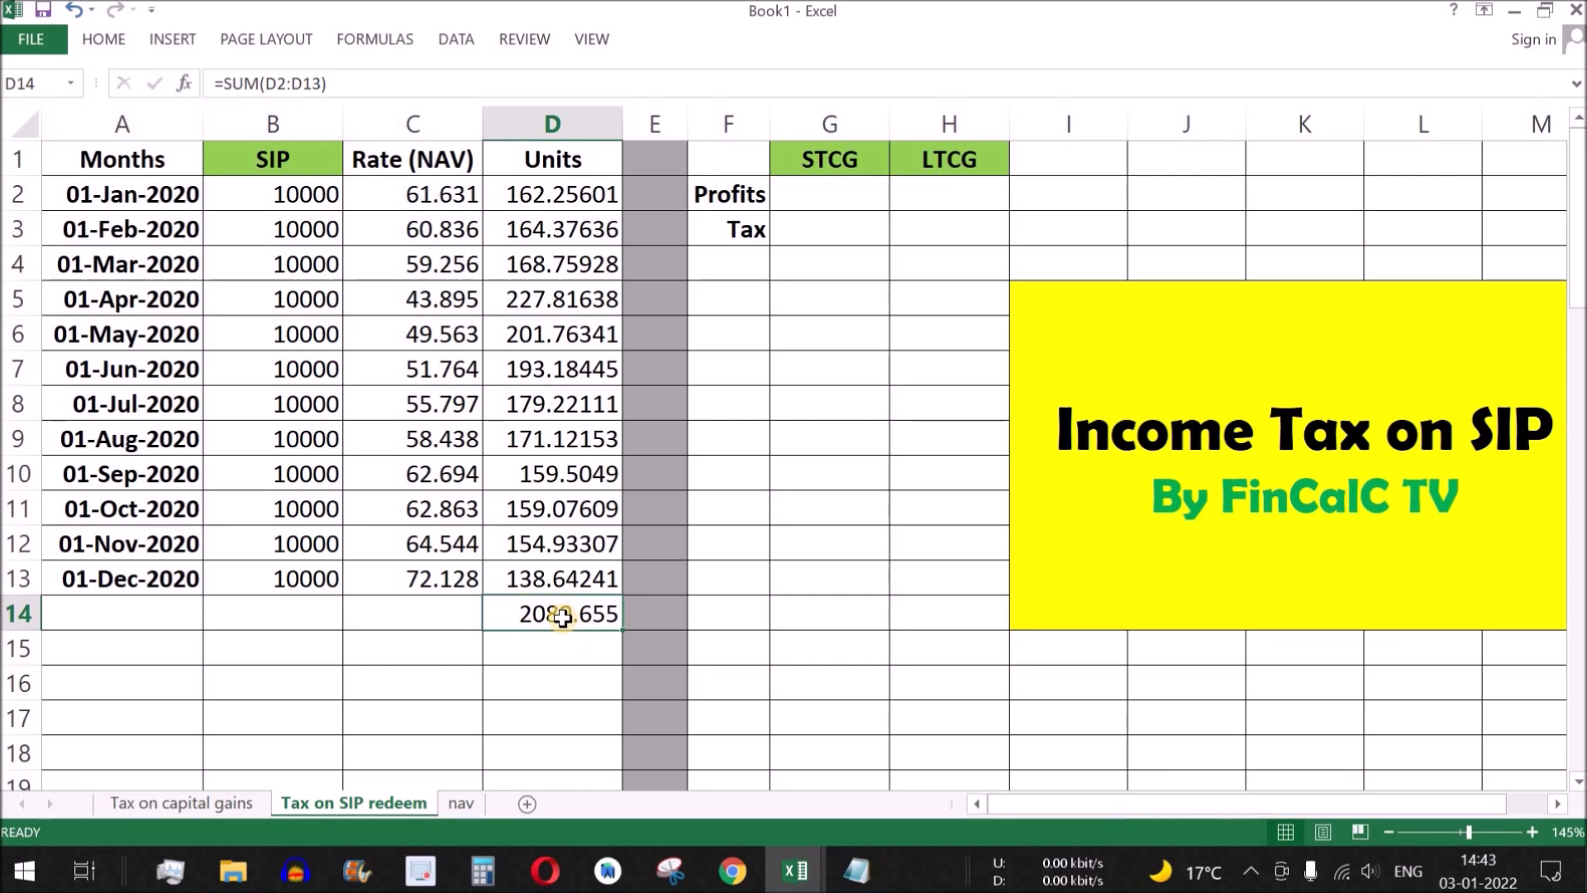
Step: Enter the redemption date 2 jan 2021 in A14 and make it bold
left_click(407, 588)
left_click(430, 613)
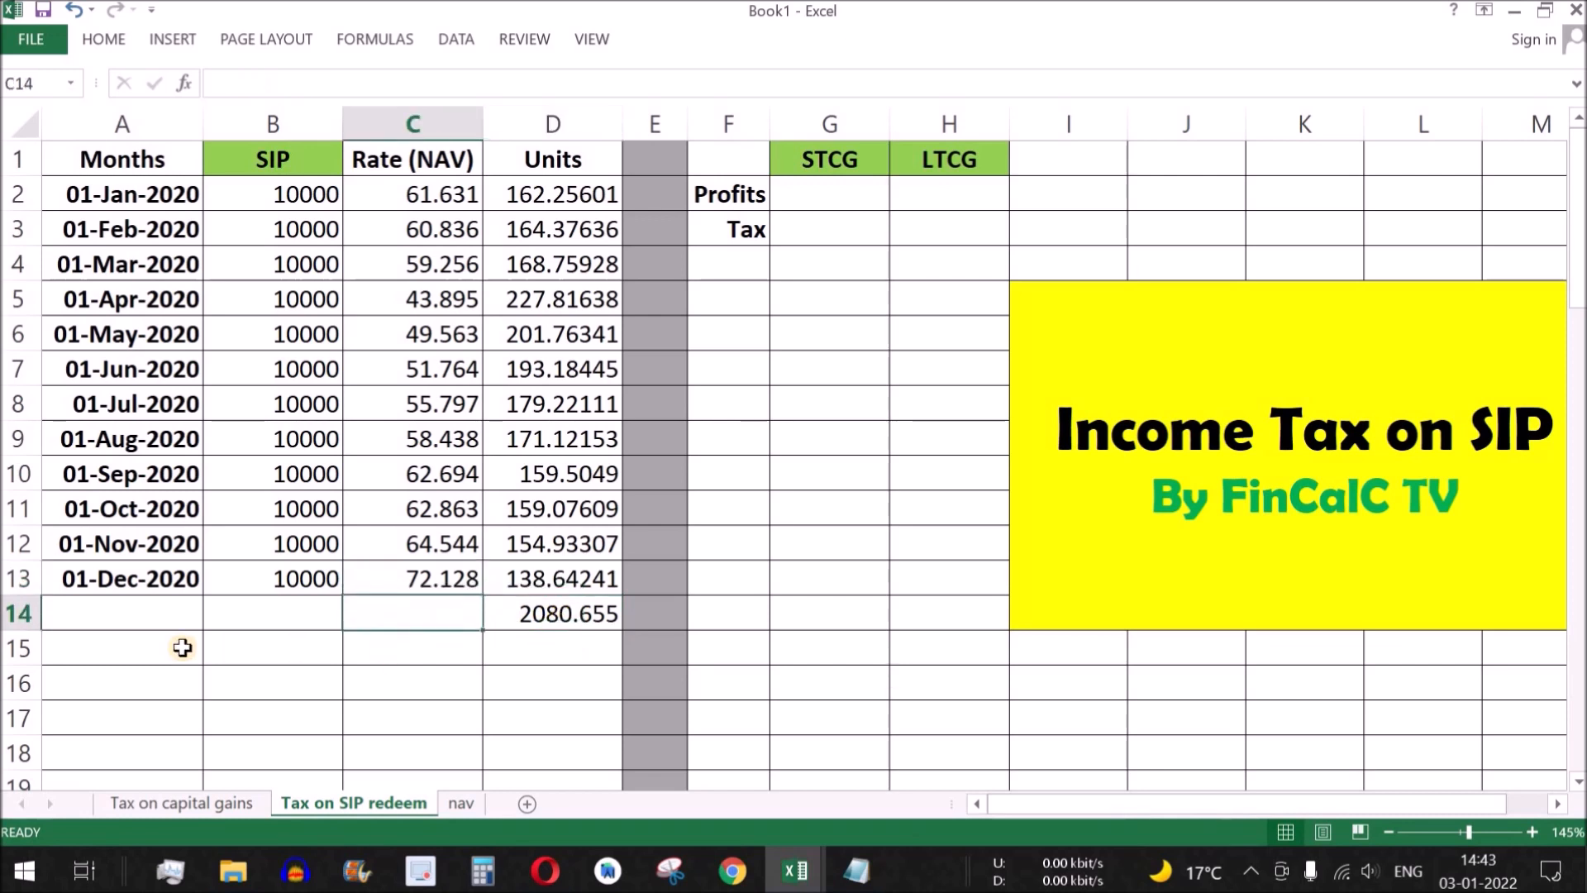
left_click(137, 615)
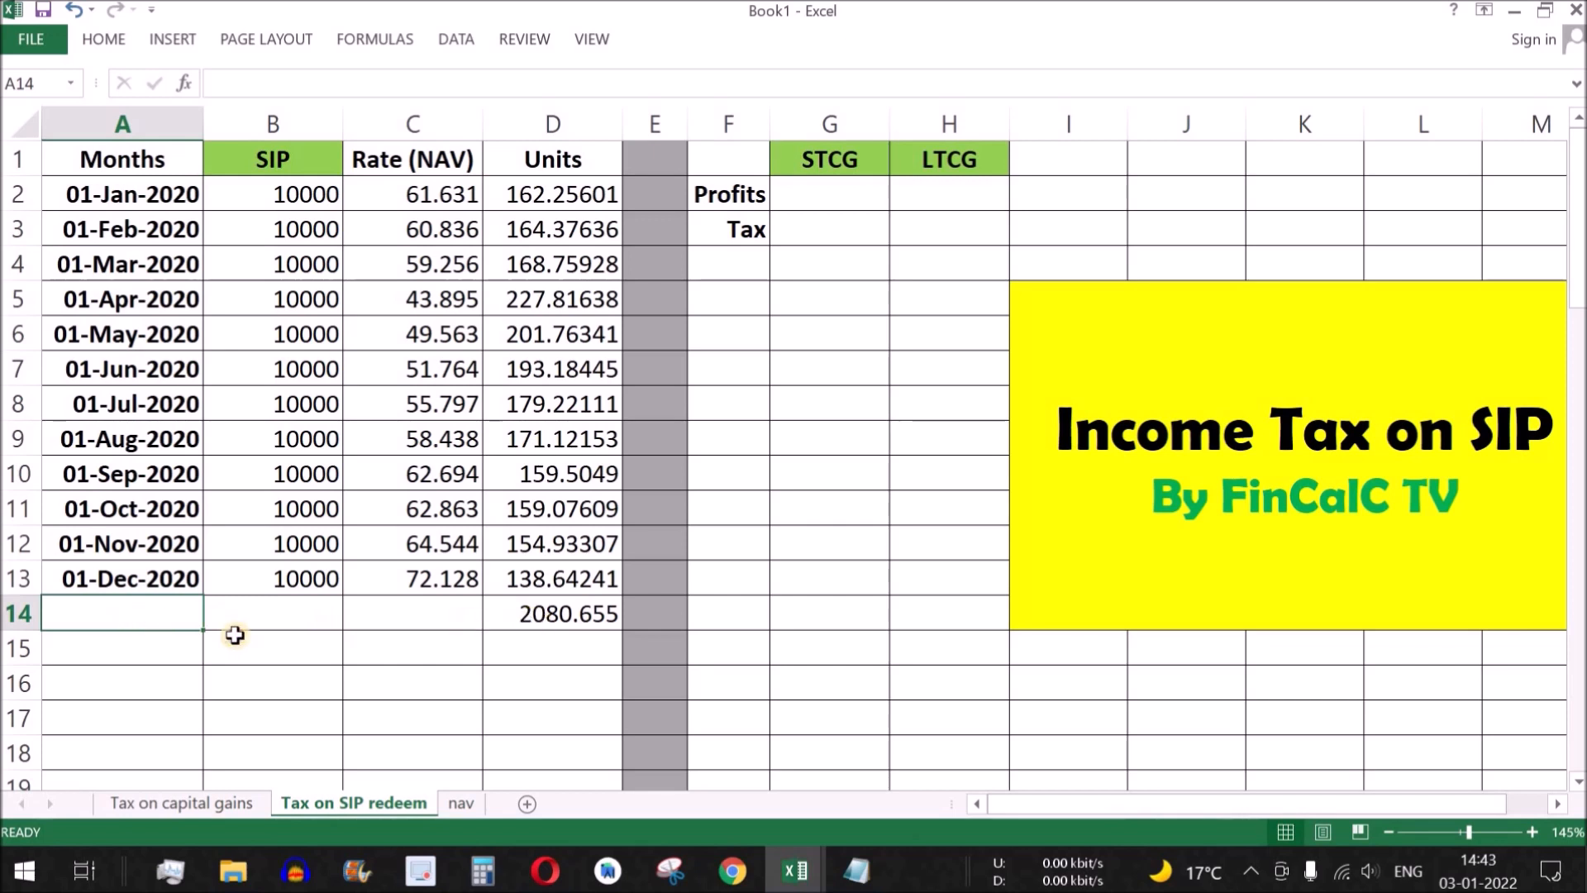
type("2 jan 2021")
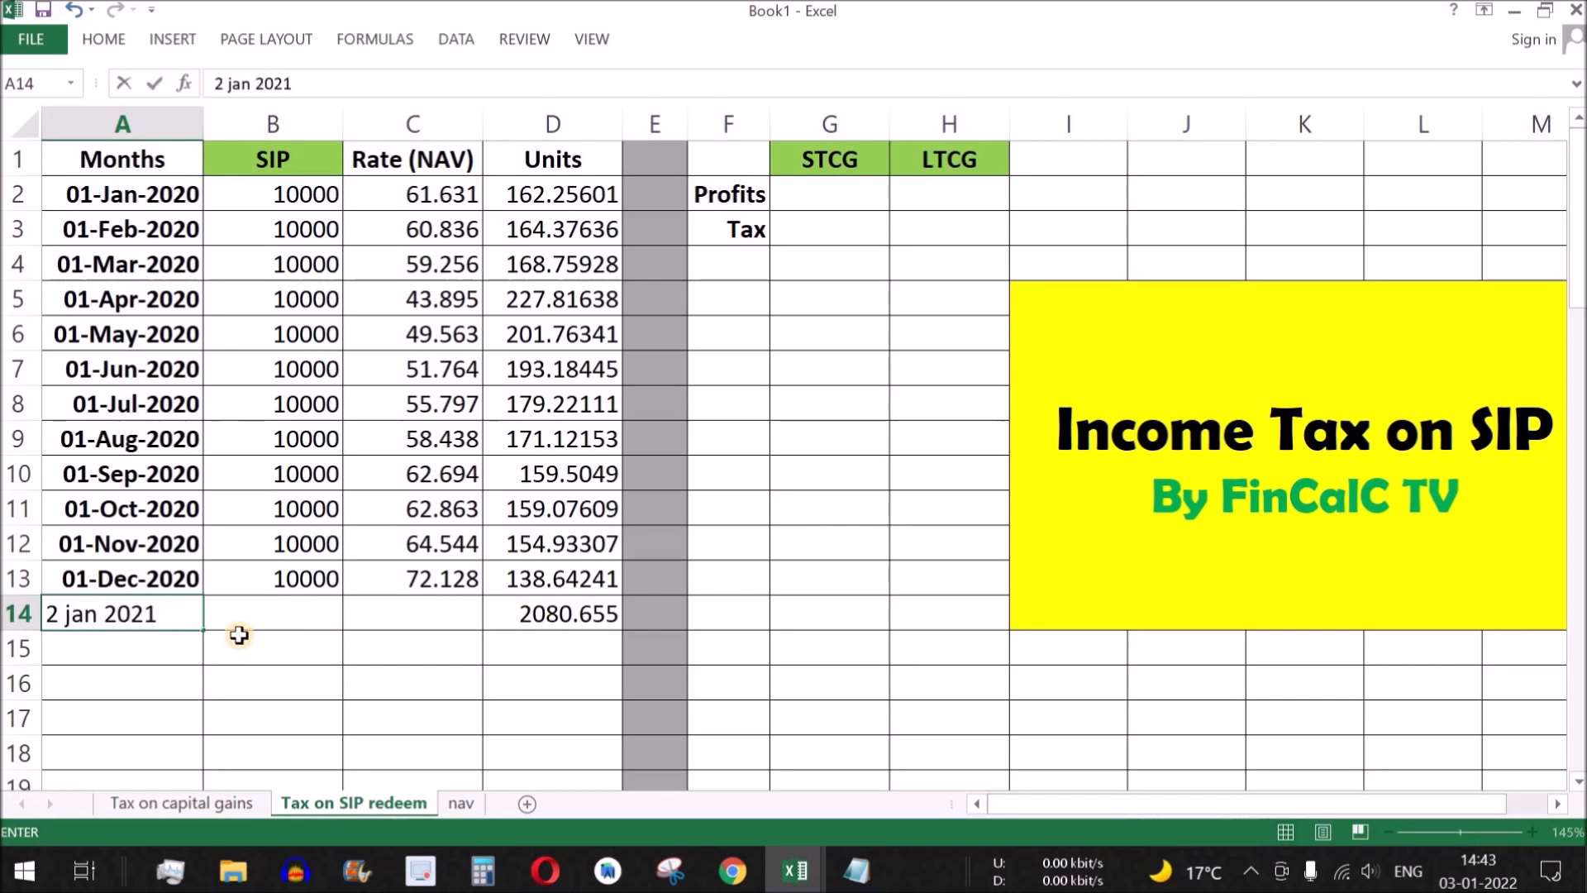
key("Return")
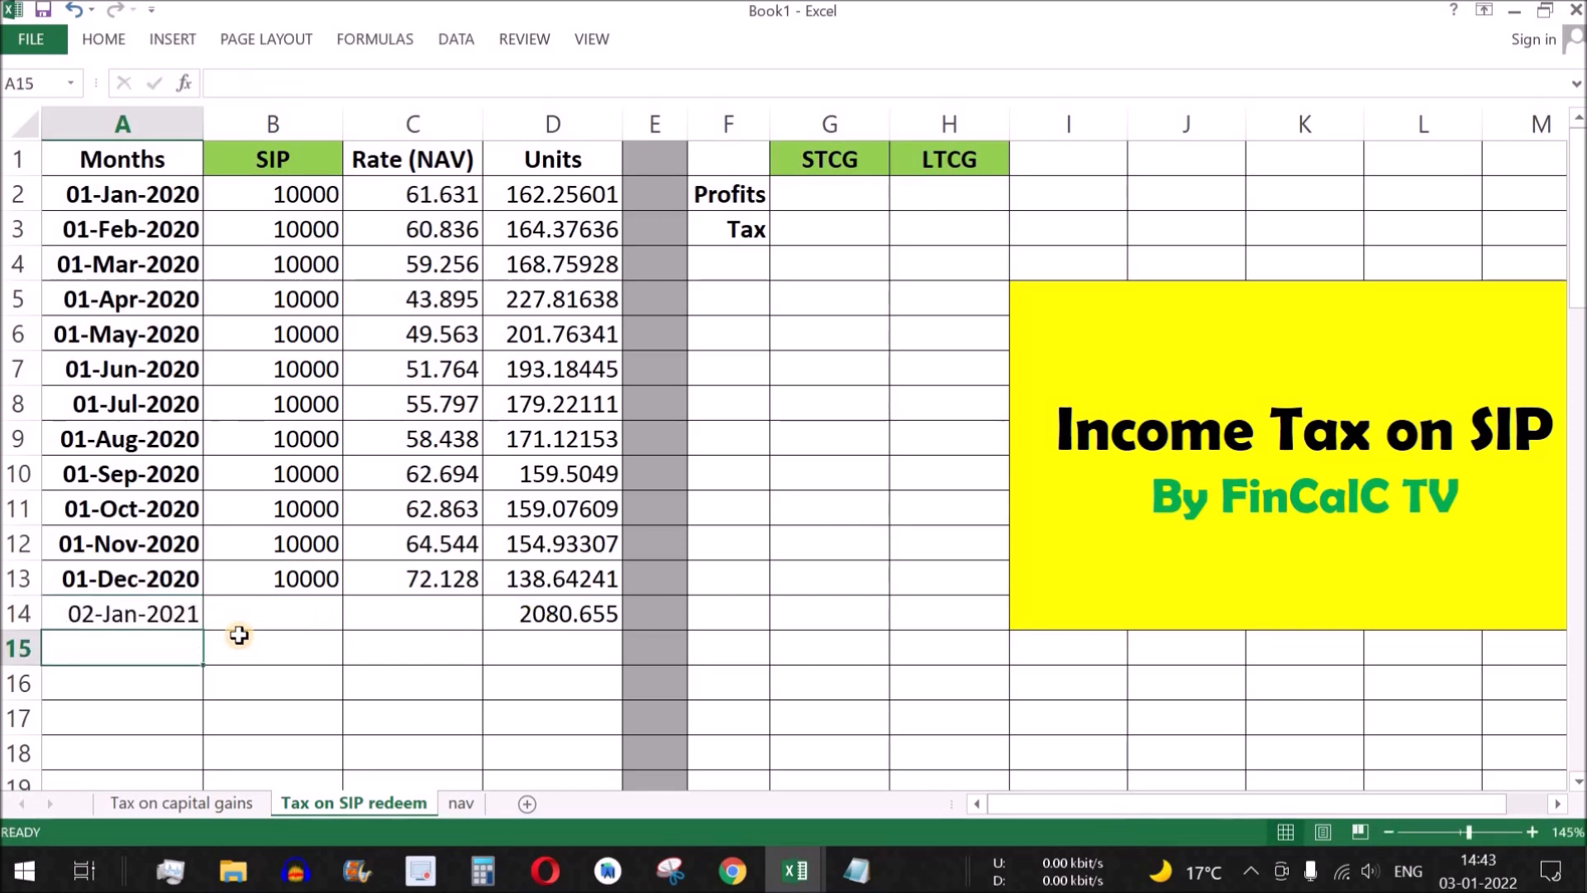
key("Up")
key("ctrl+b")
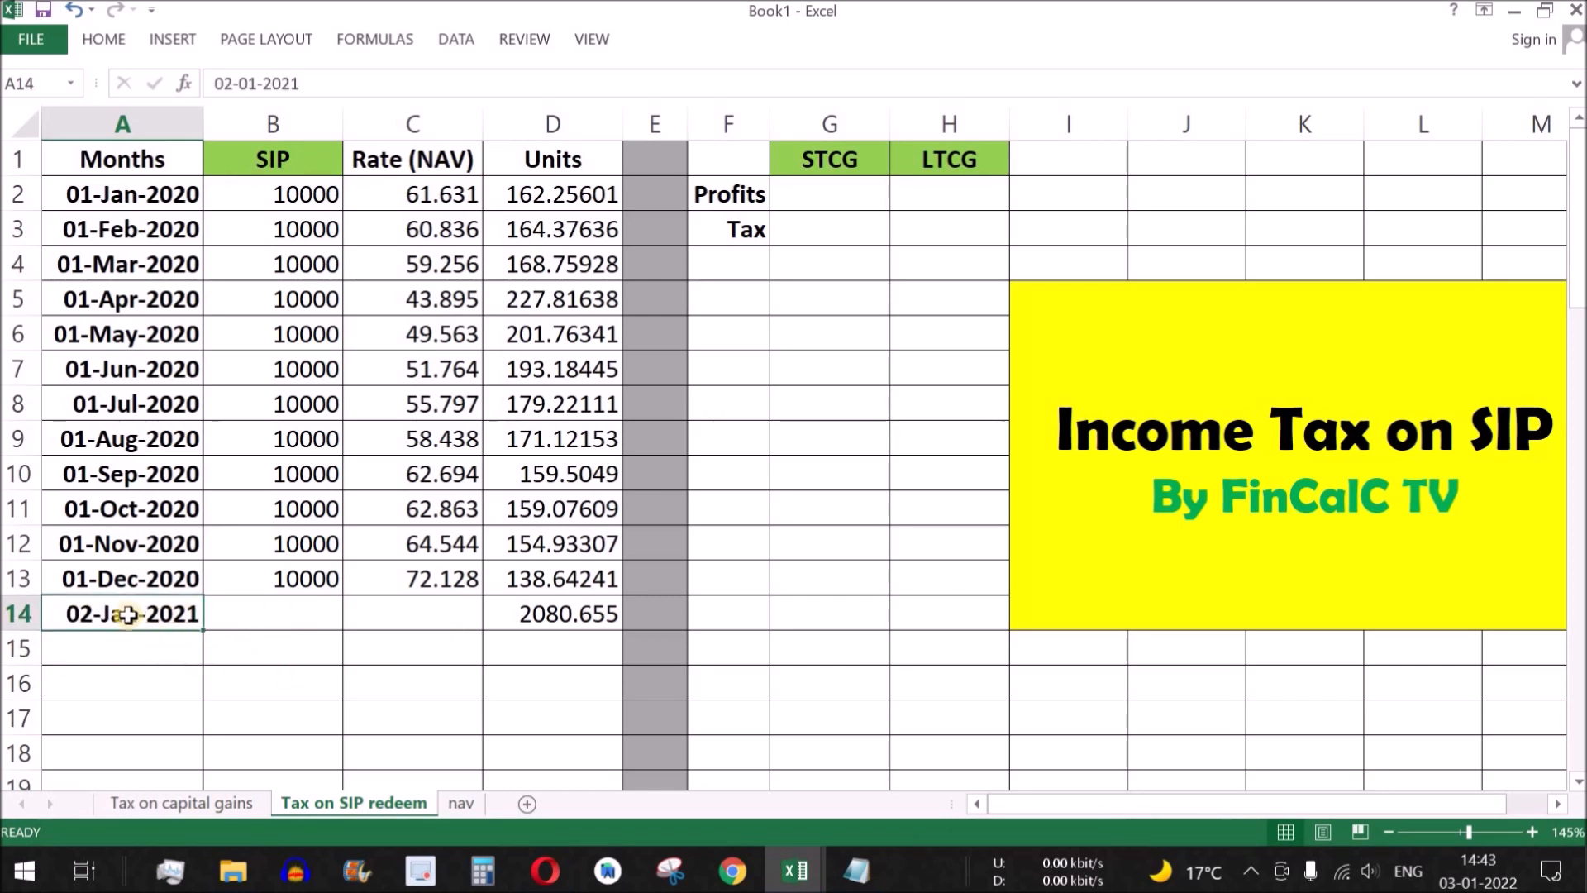
Step: Enter 74 in C14 as the NAV for the redemption date
left_click(436, 612)
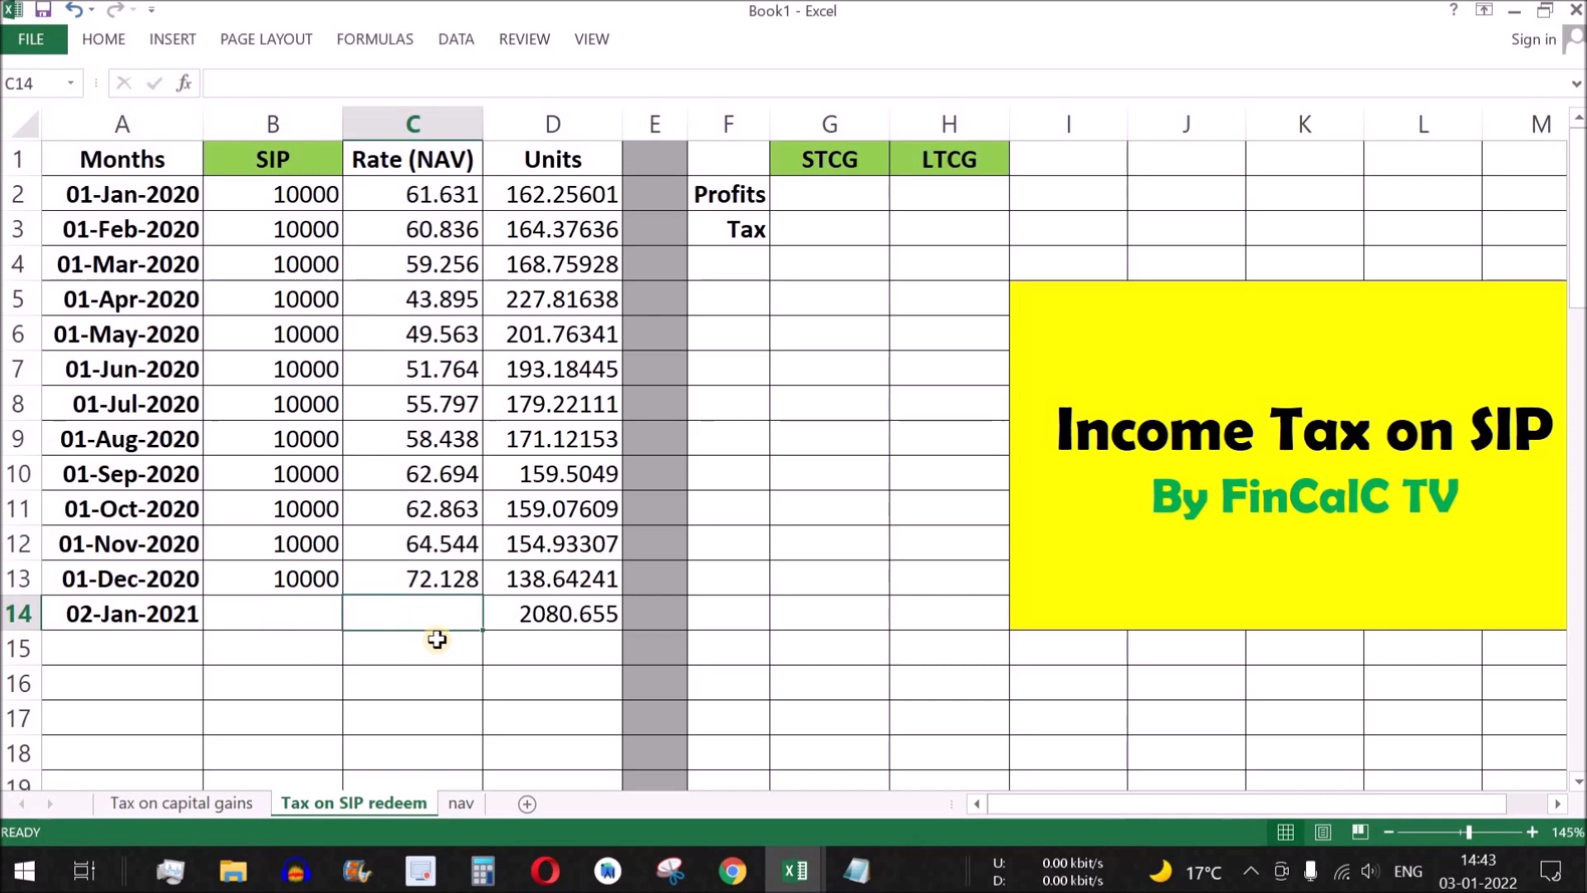
type("74")
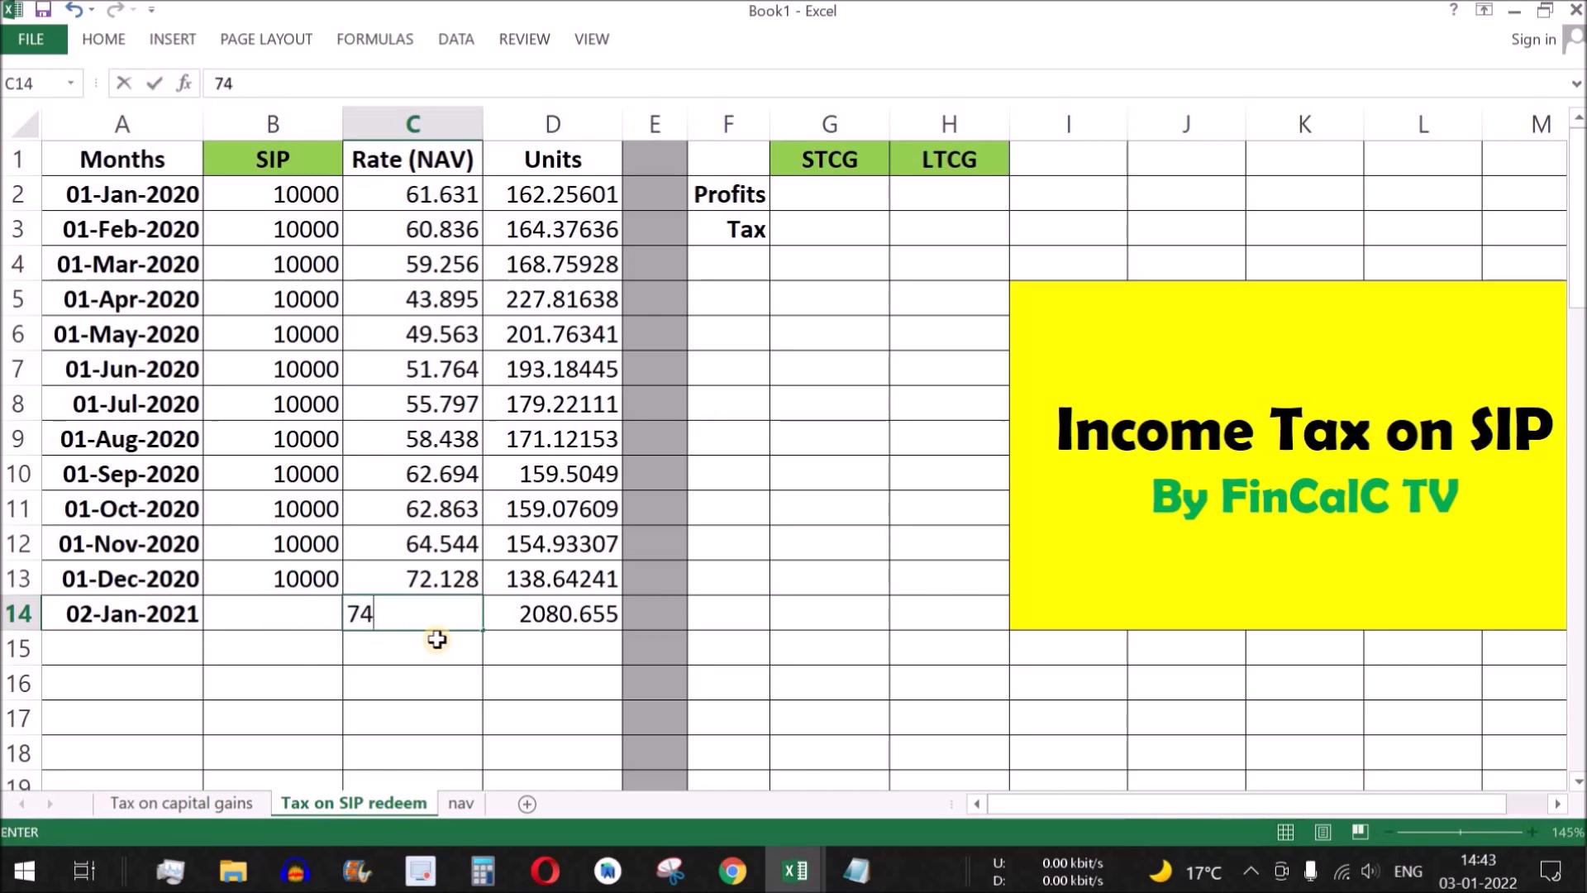
key("Return")
left_click(443, 626)
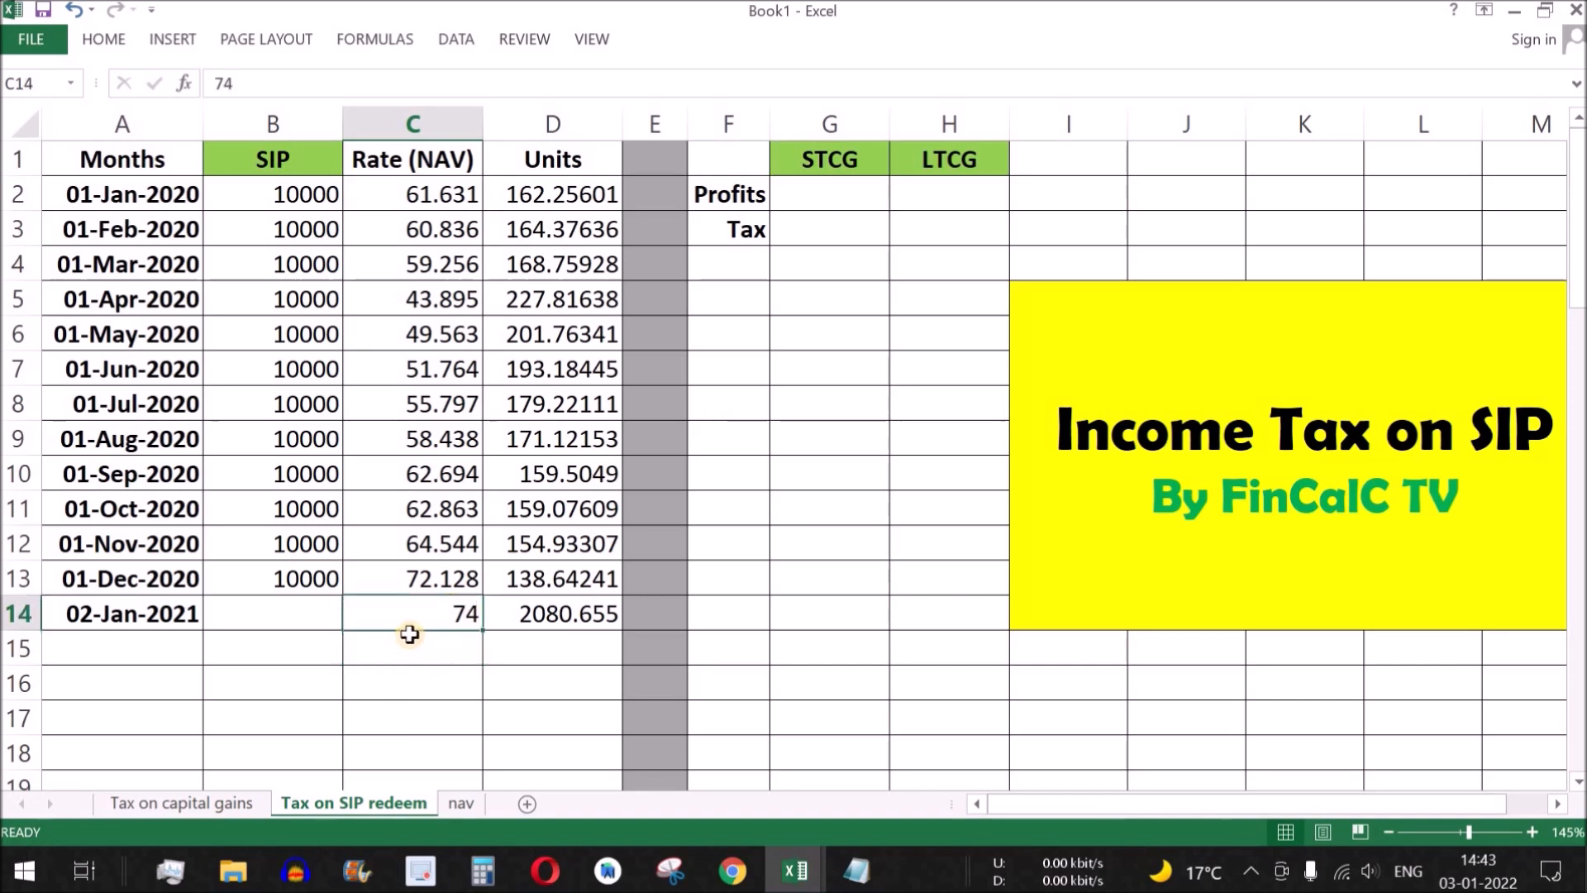
Step: Add the label Total in C15 below the redemption NAV
left_click(556, 648)
left_click(400, 647)
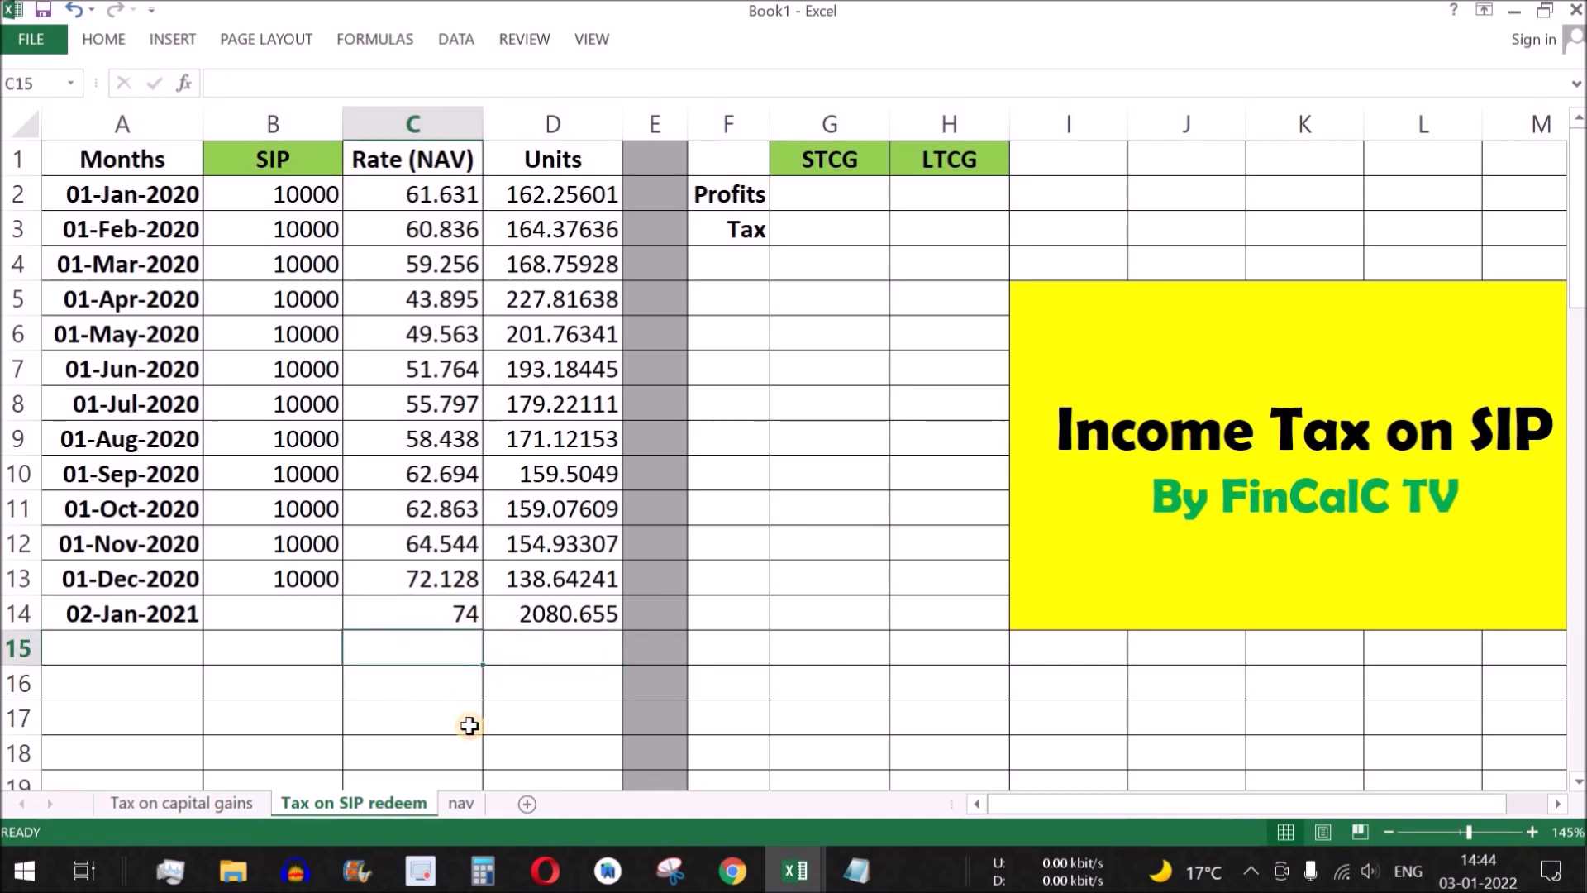
type("Tot")
key("Return")
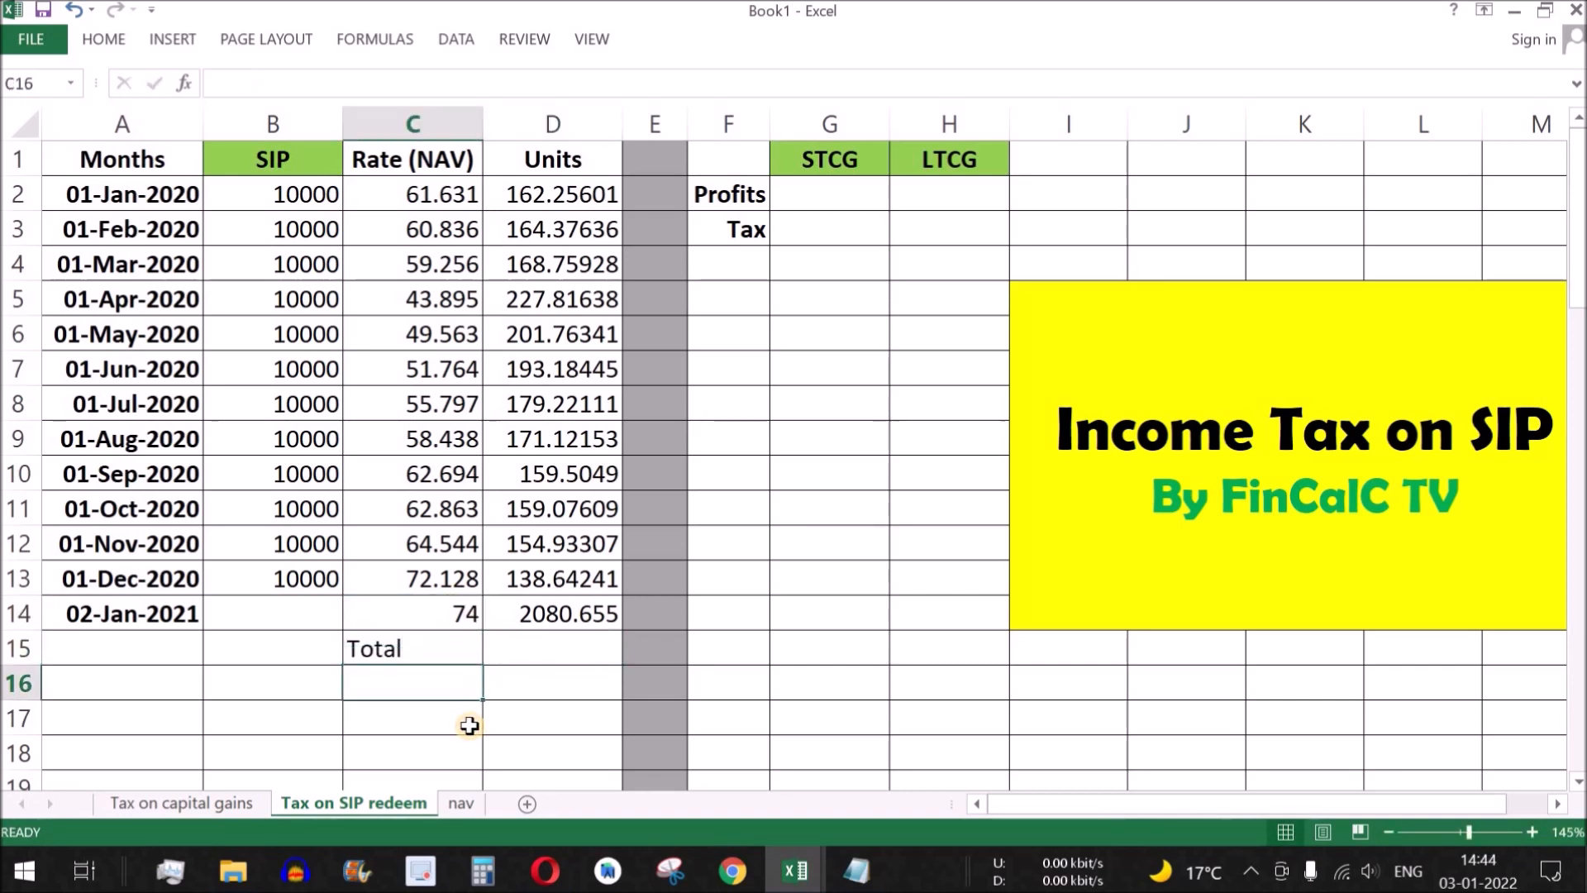
Step: Calculate the total redemption value in D15 with the formula =D14*C14, multiplying the total units by the redemption NAV
left_click(552, 646)
left_click(562, 615)
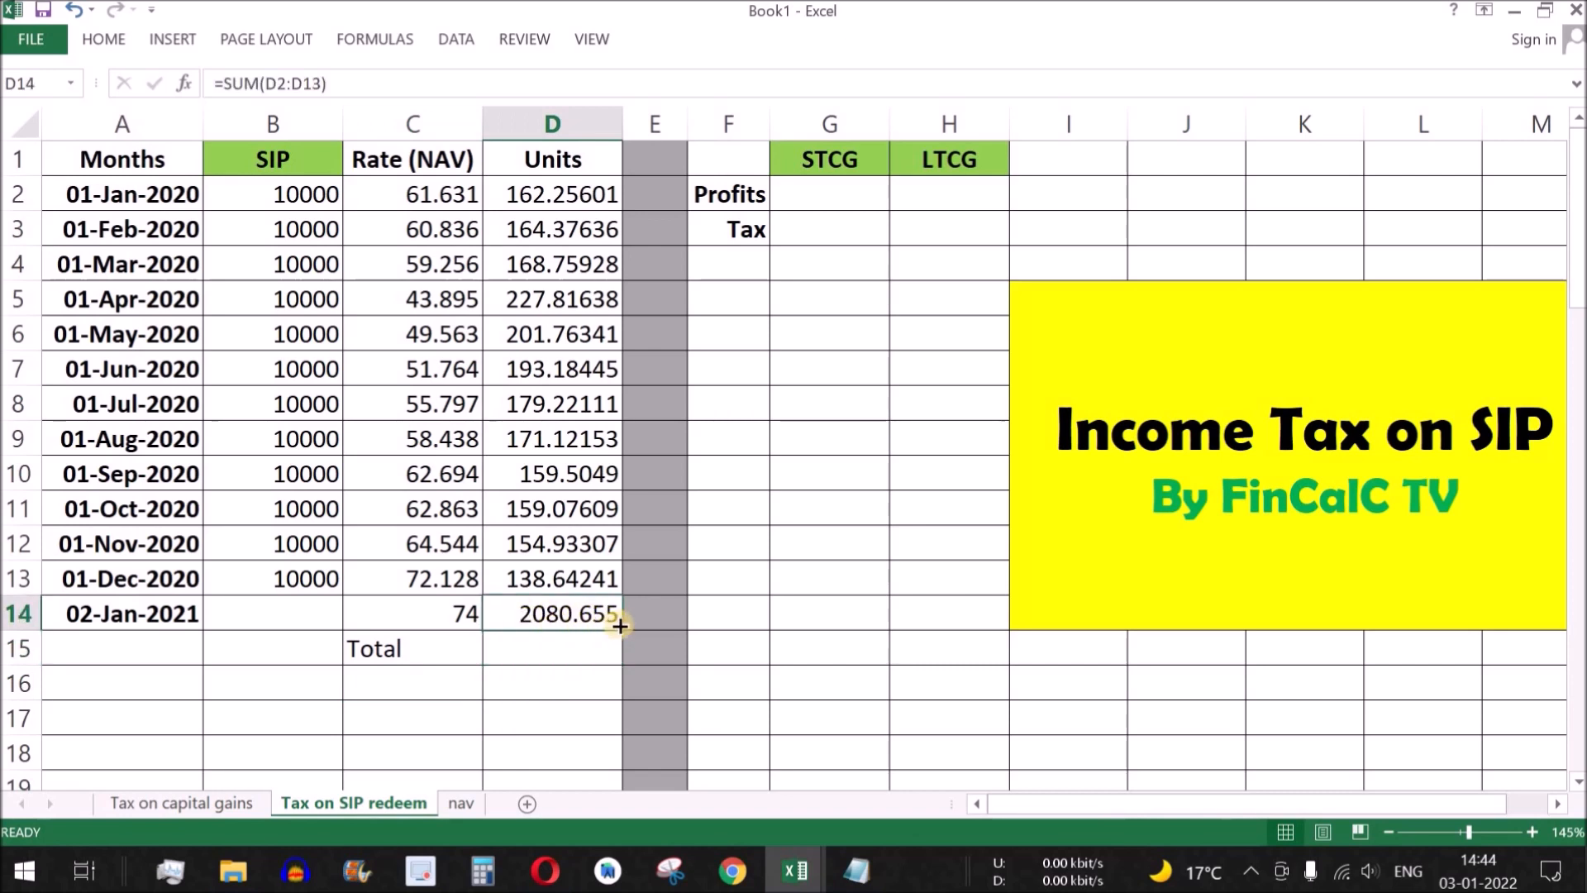
left_click(446, 616)
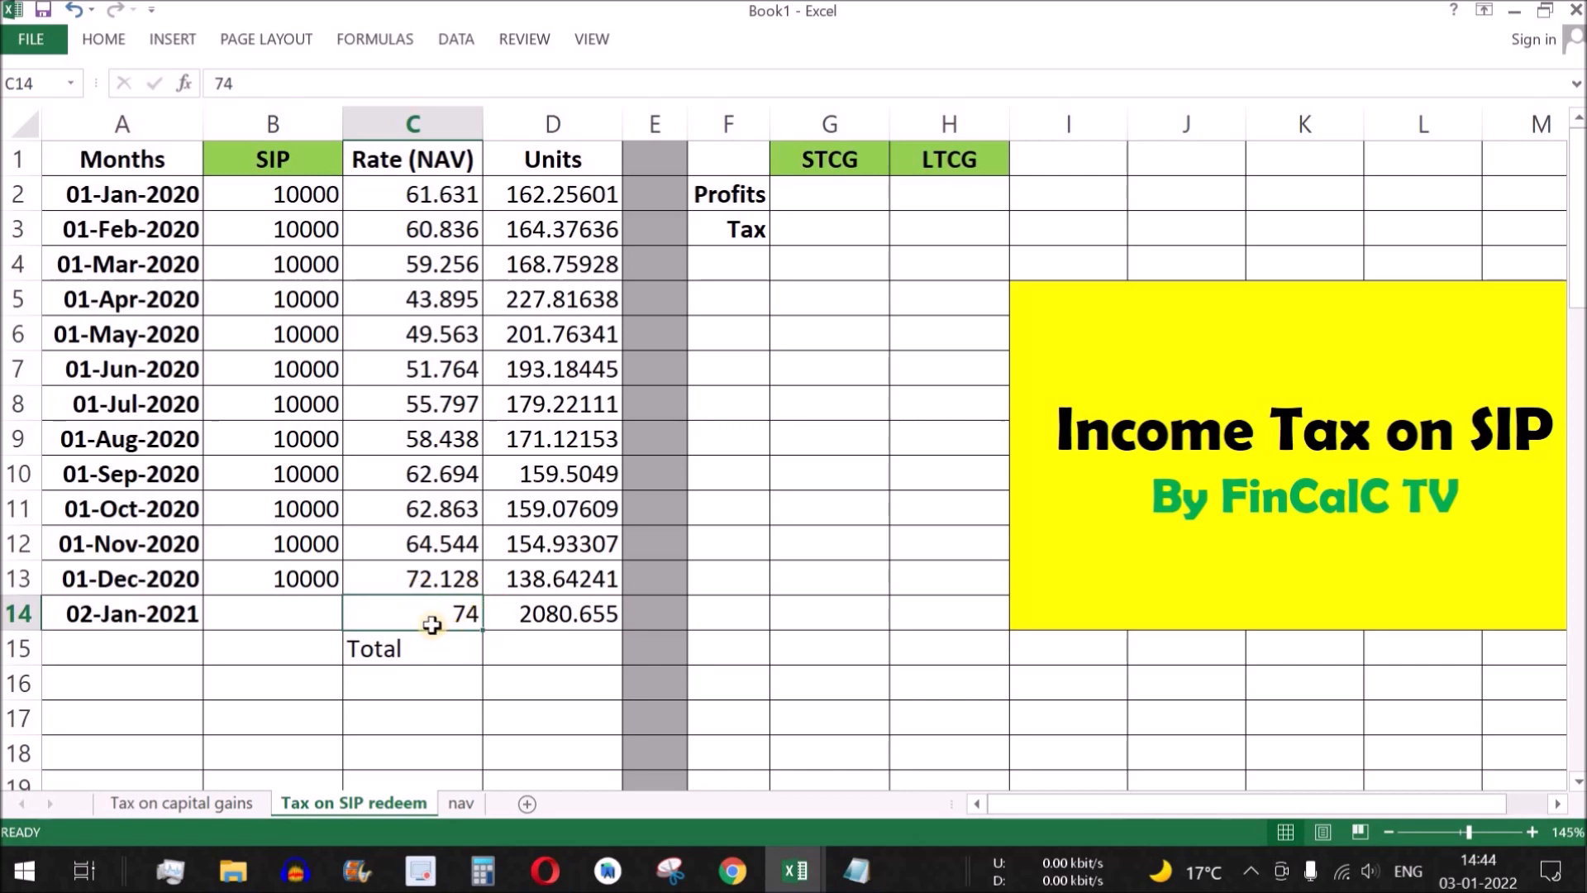
left_click(554, 644)
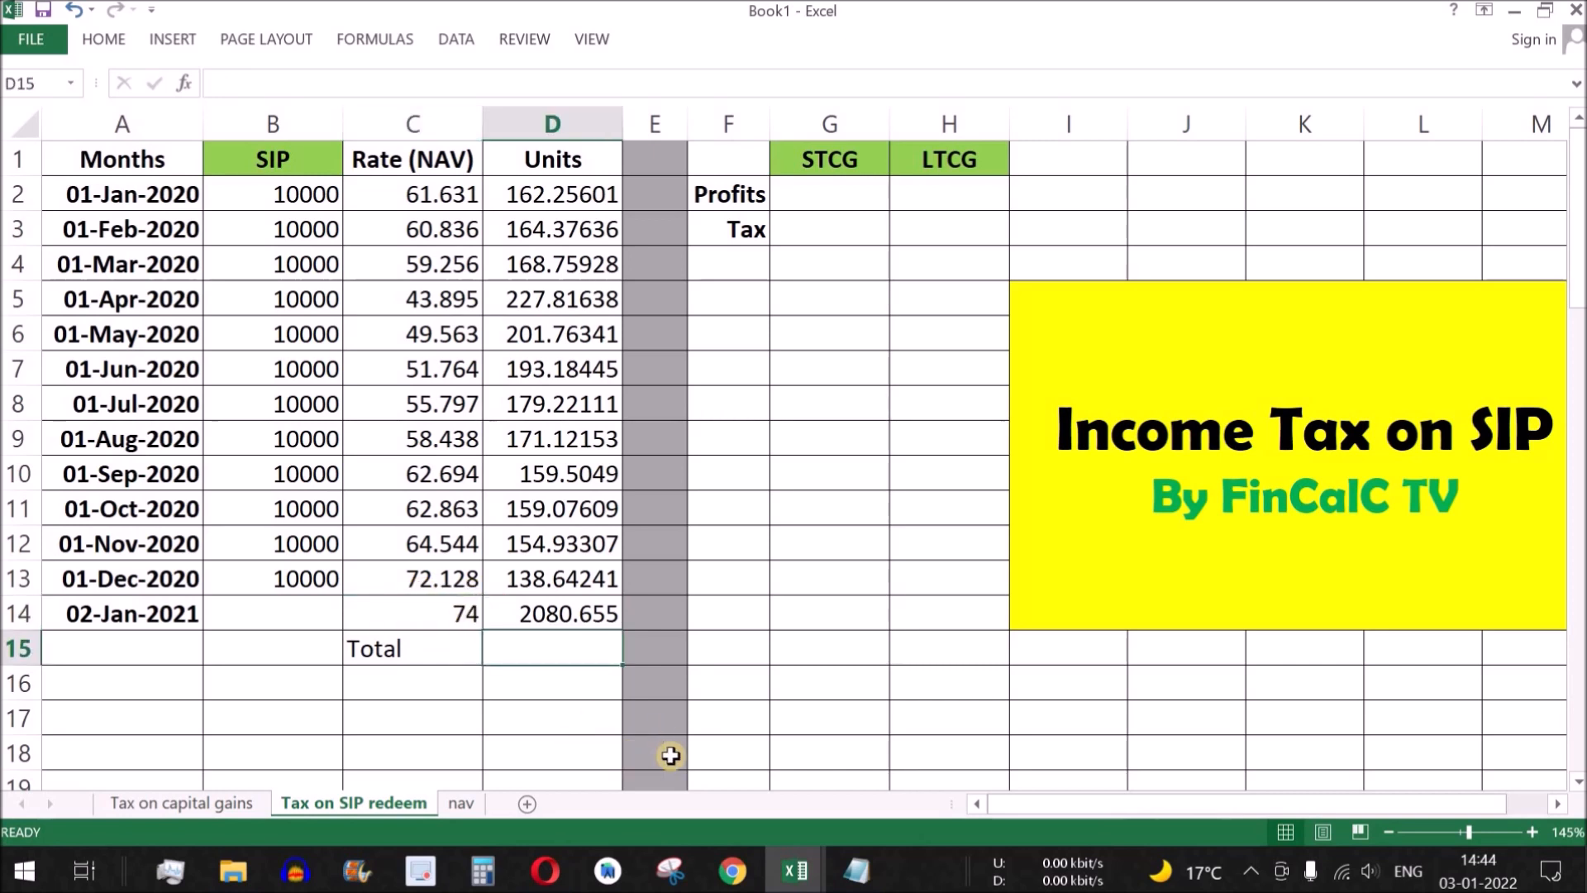
type("=")
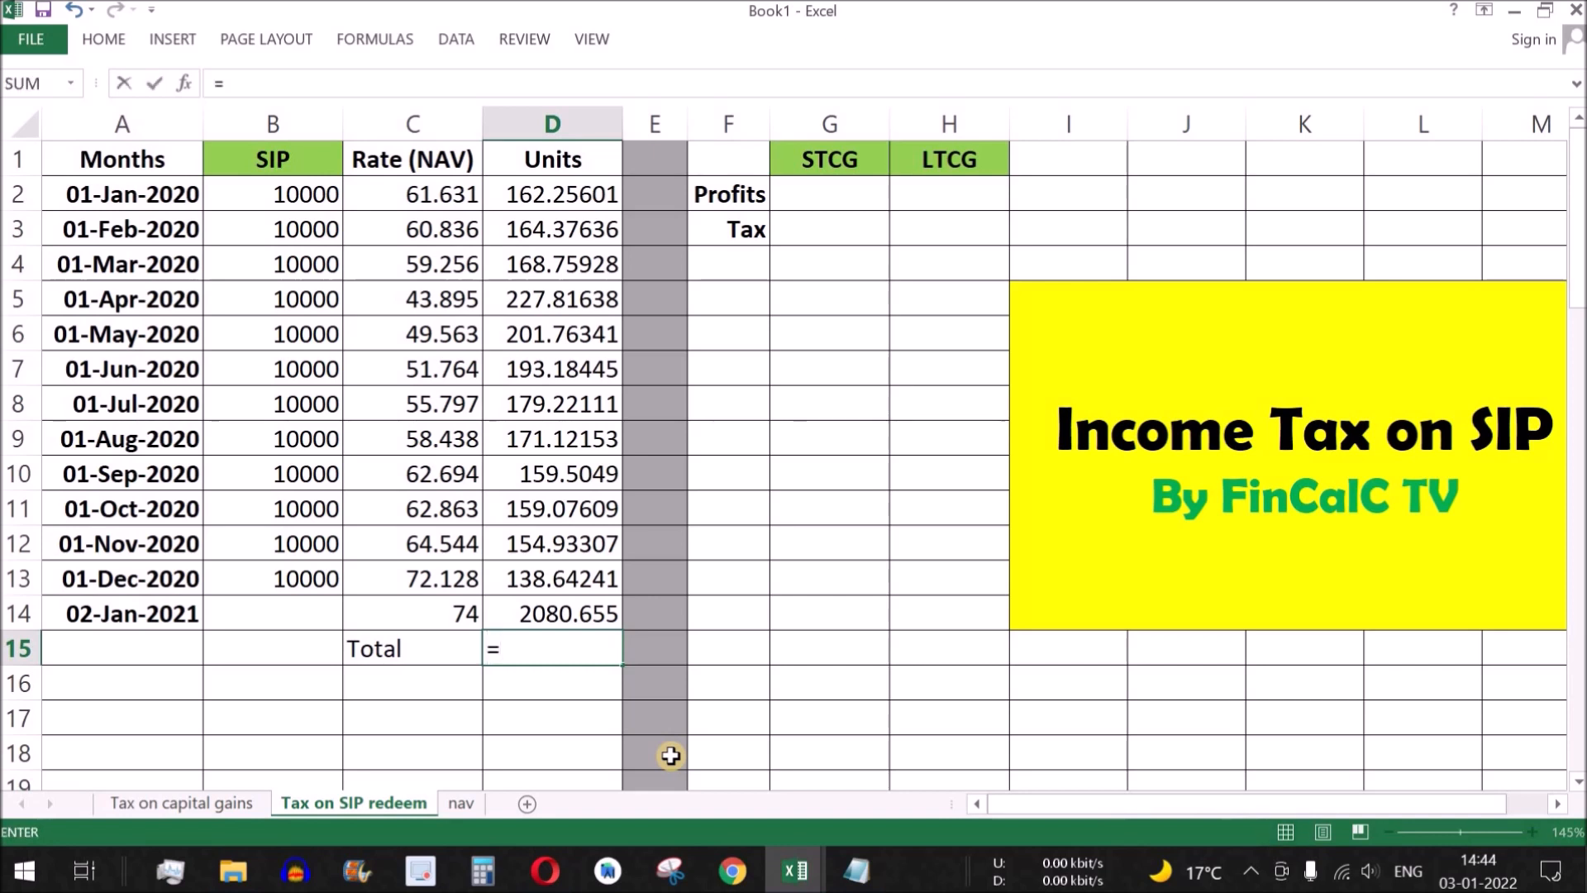
left_click(575, 614)
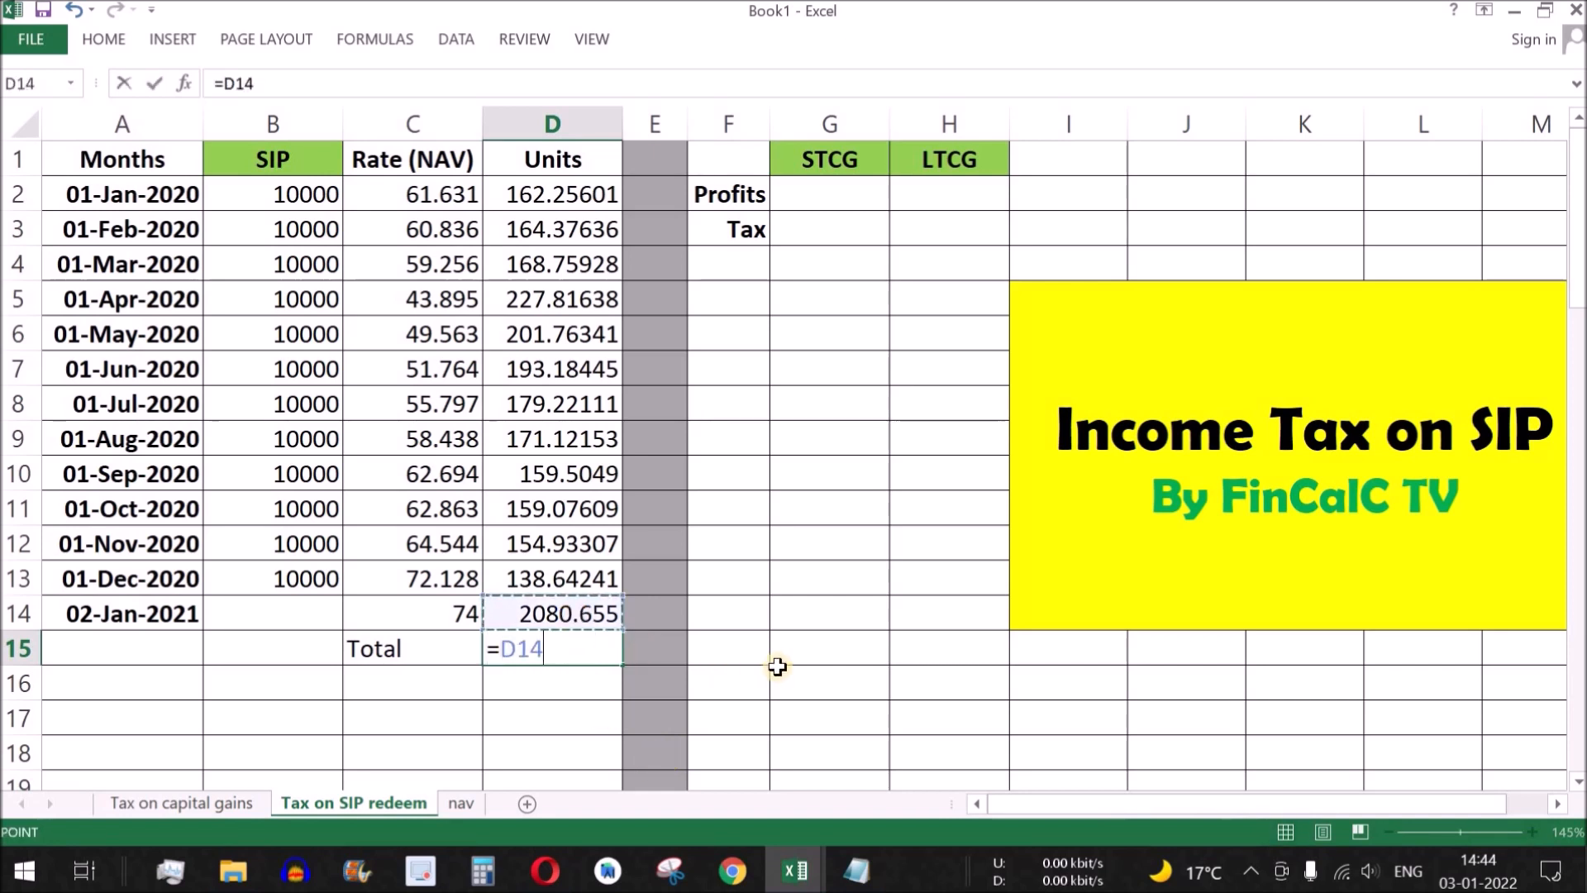
type("*")
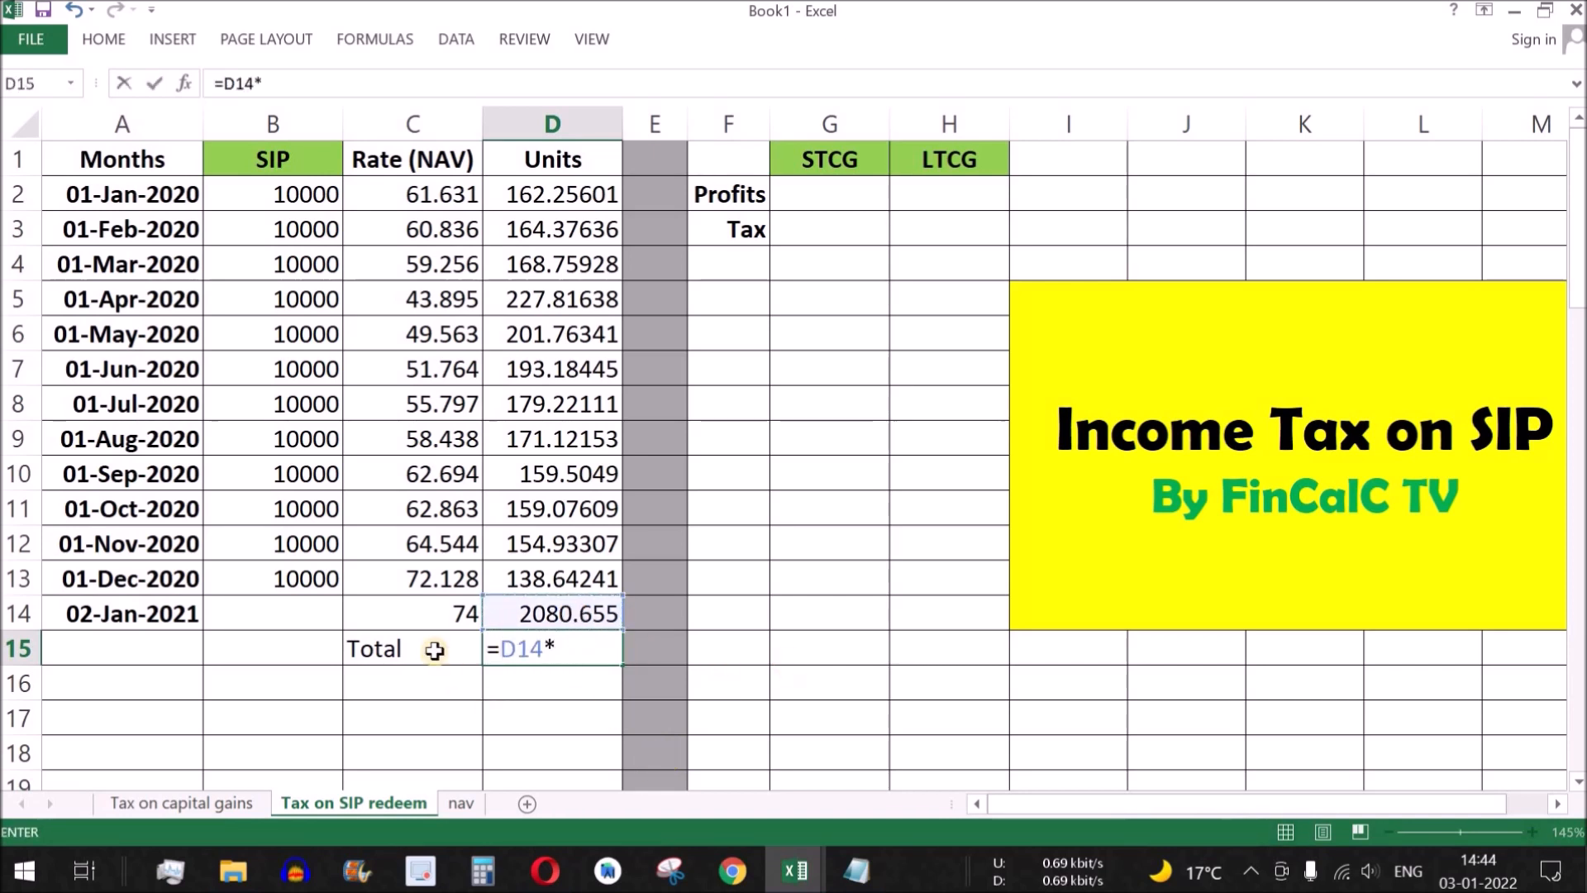
left_click(434, 609)
key("Return")
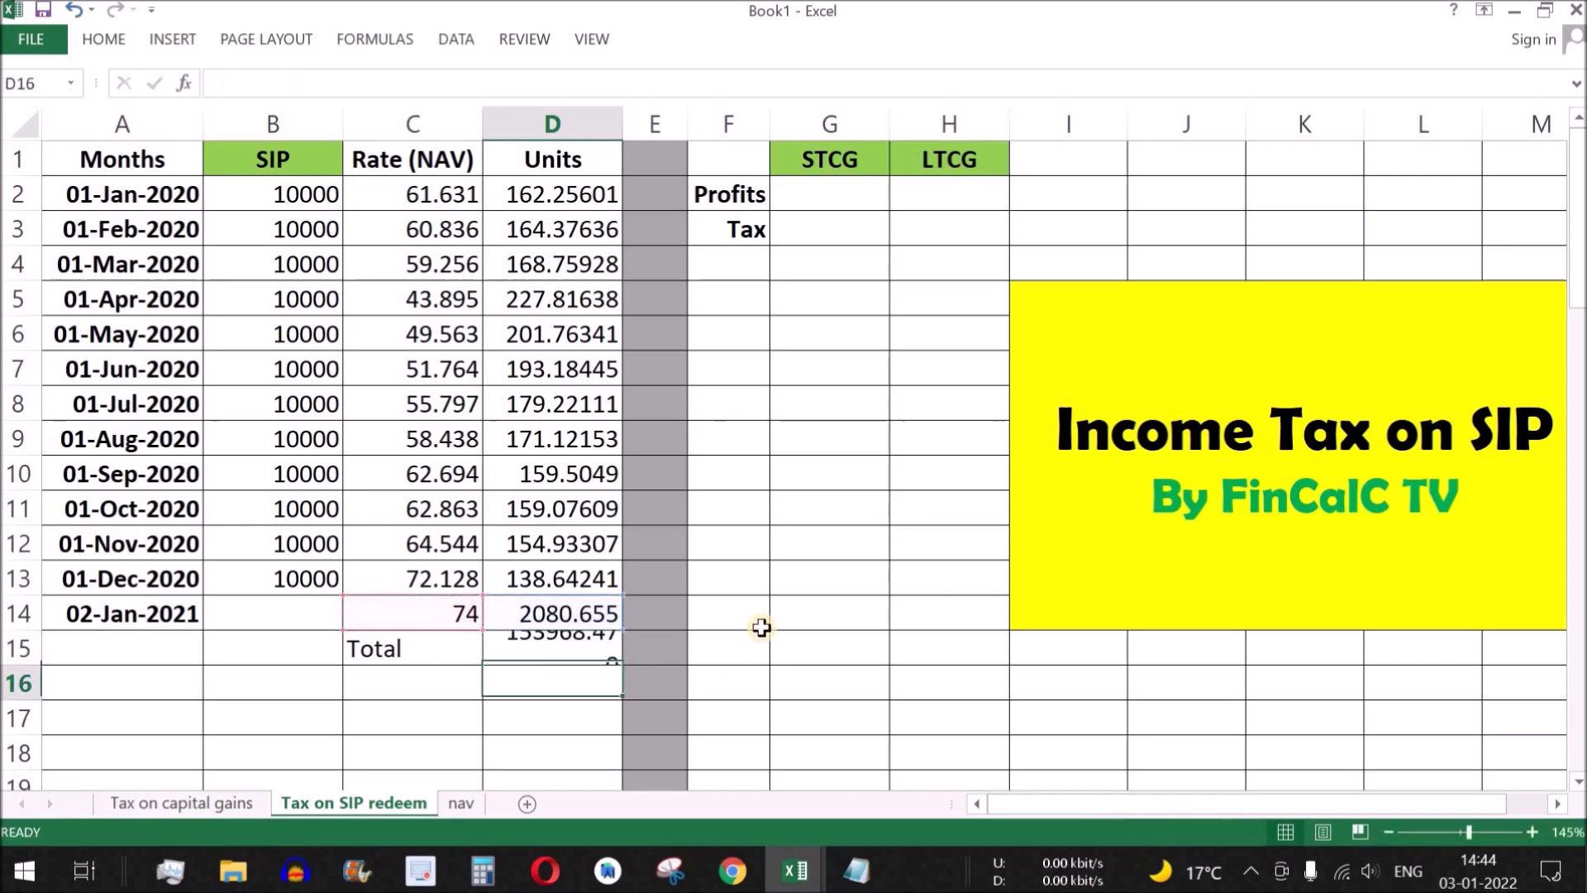
left_click(602, 652)
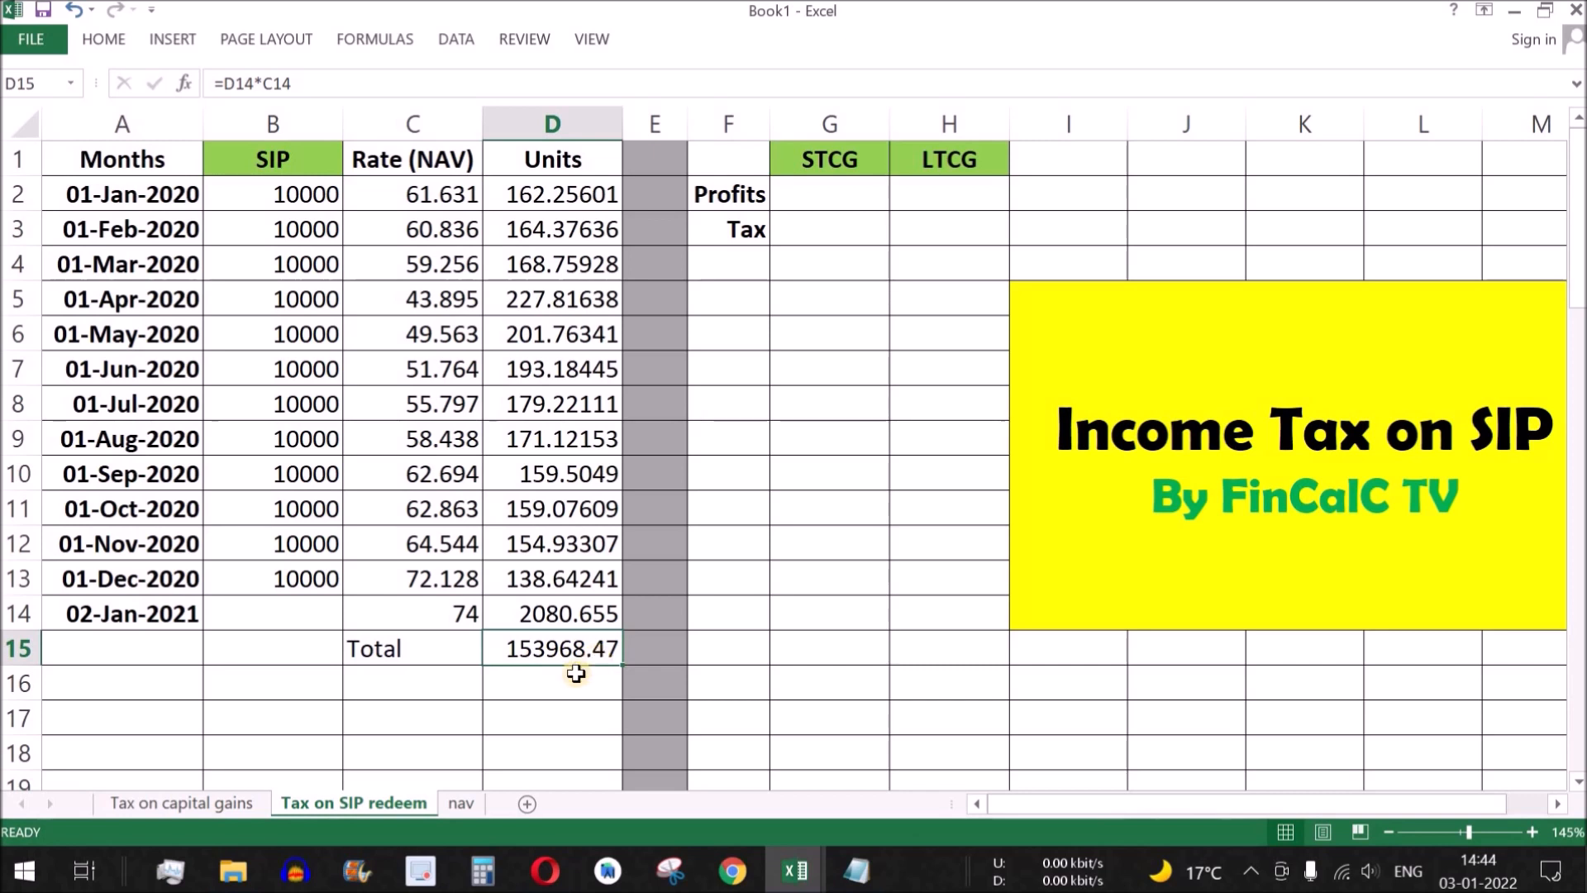
Step: Add the label Deposits in A15 and total the monthly SIP amounts in B15 with =SUM(B2:B13)
left_click(173, 646)
type("Deposits")
key("Return")
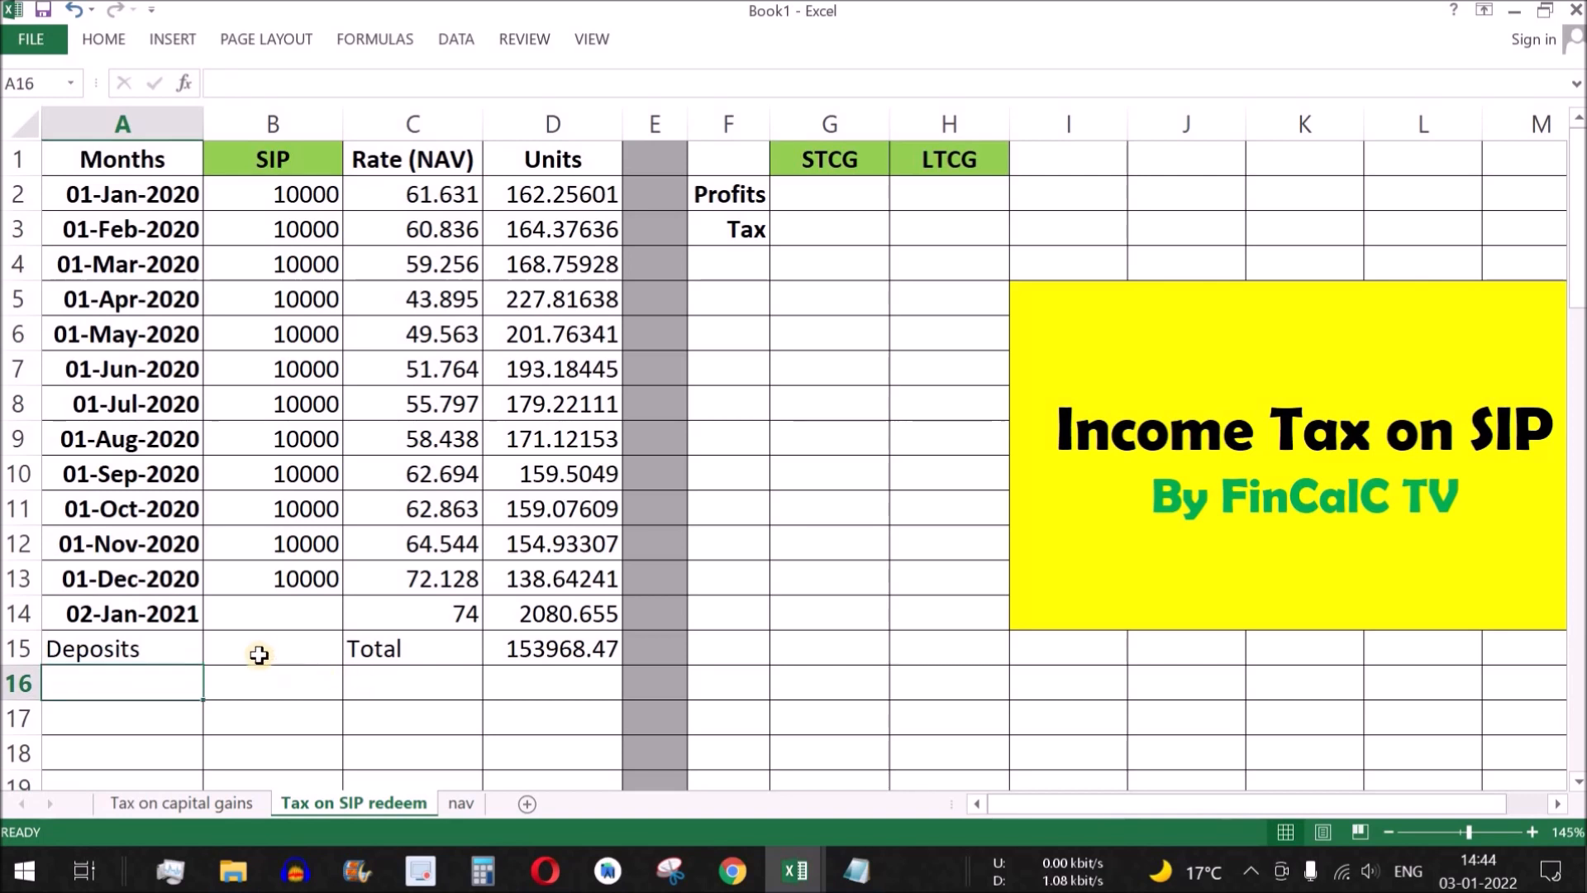
left_click(258, 654)
type("=su")
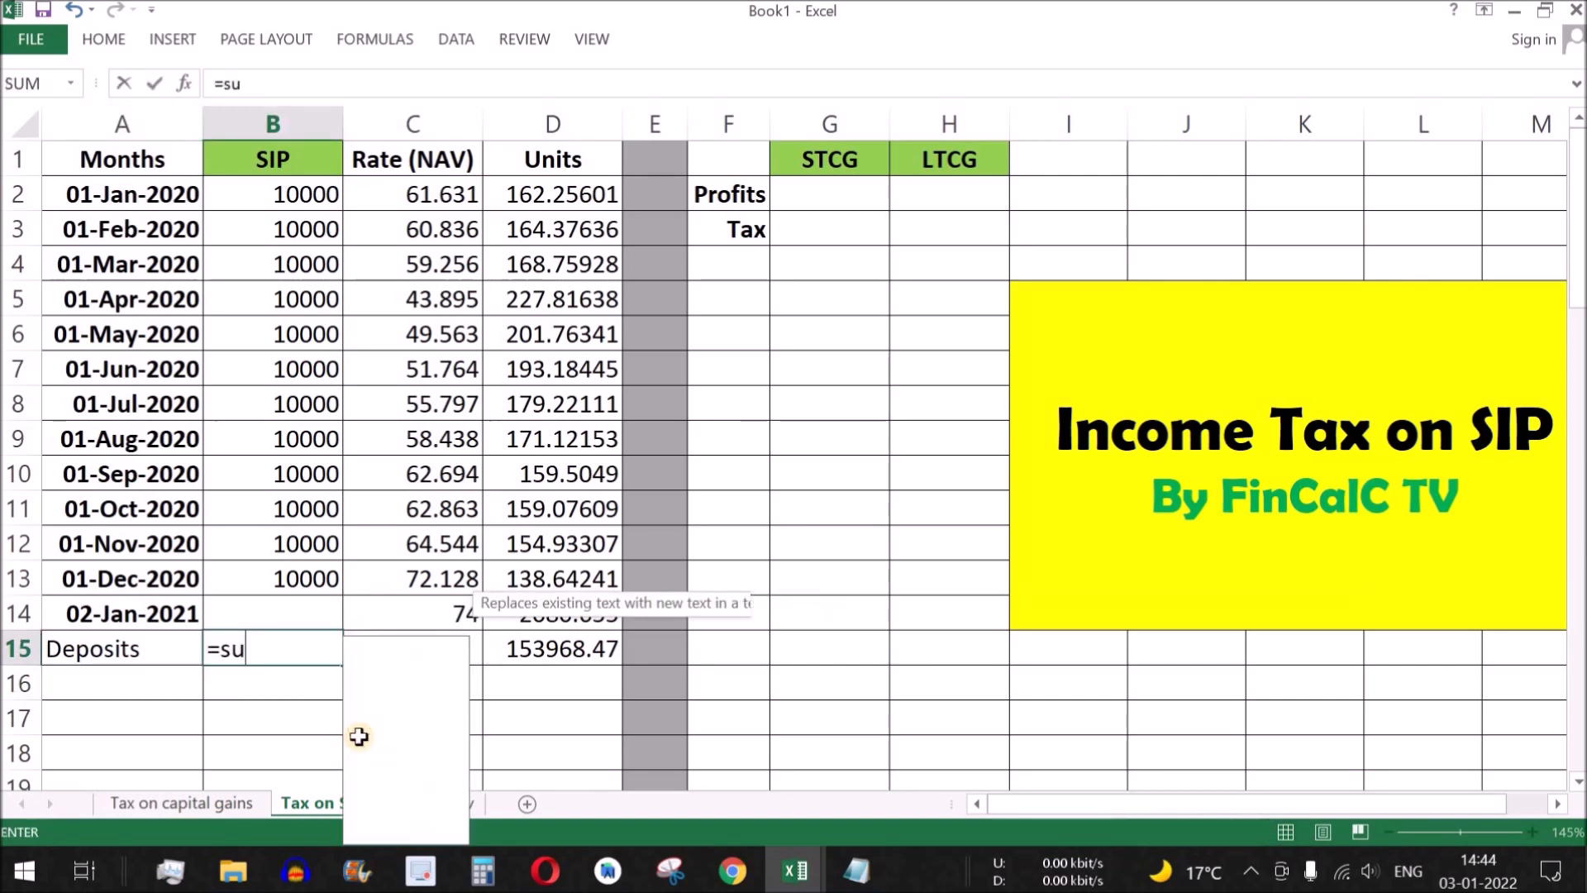
key("Tab")
left_click_drag(285, 197, 276, 571)
type(")")
key("Return")
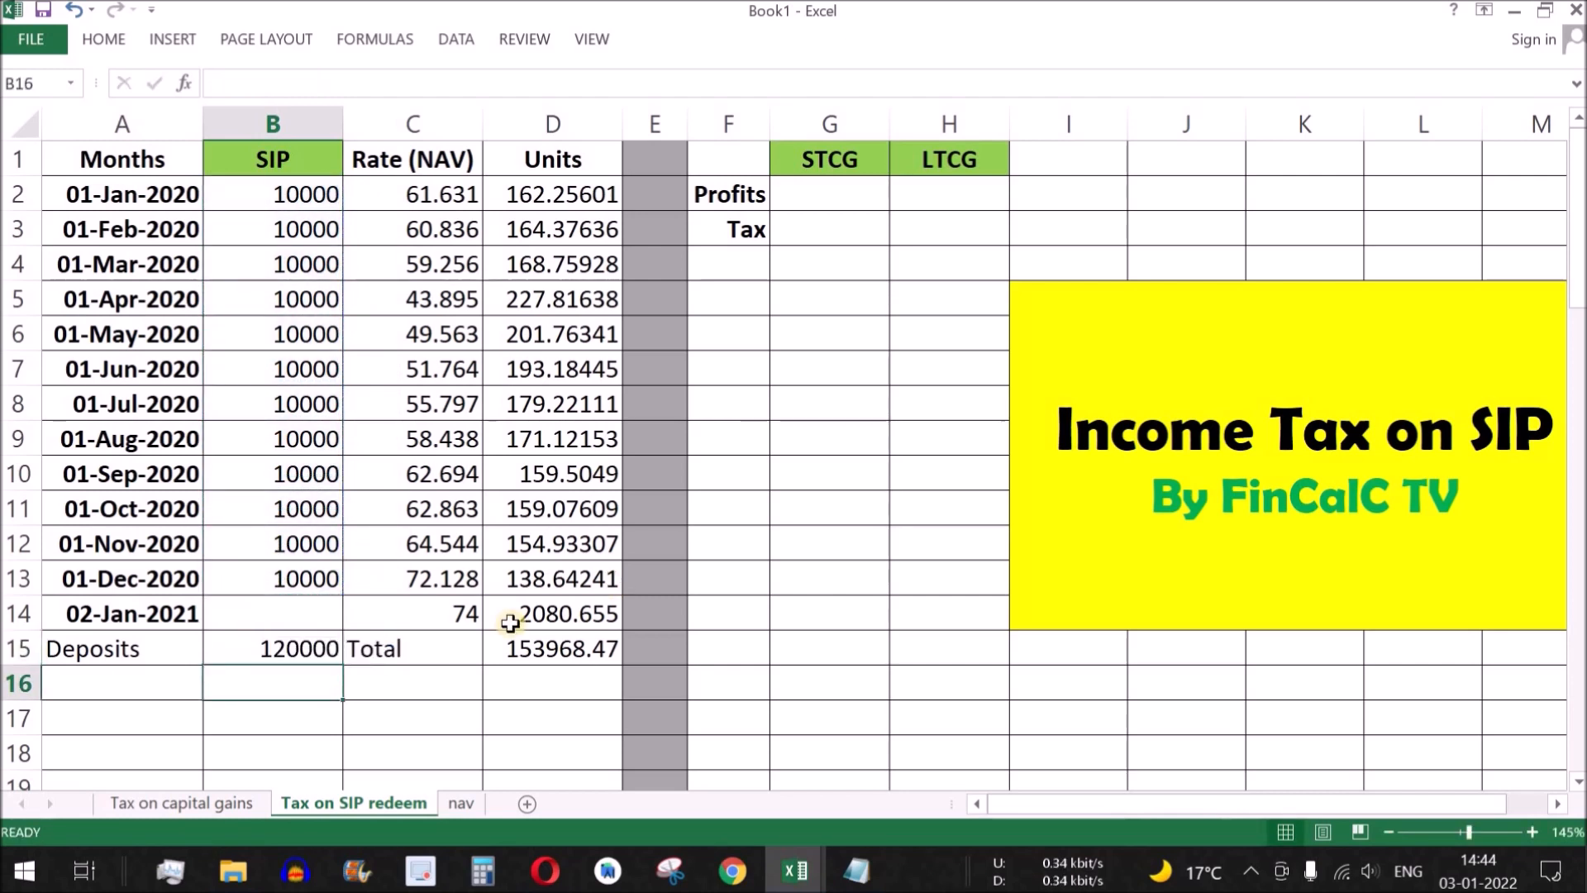
left_click_drag(141, 194, 132, 578)
left_click_drag(296, 580, 315, 199)
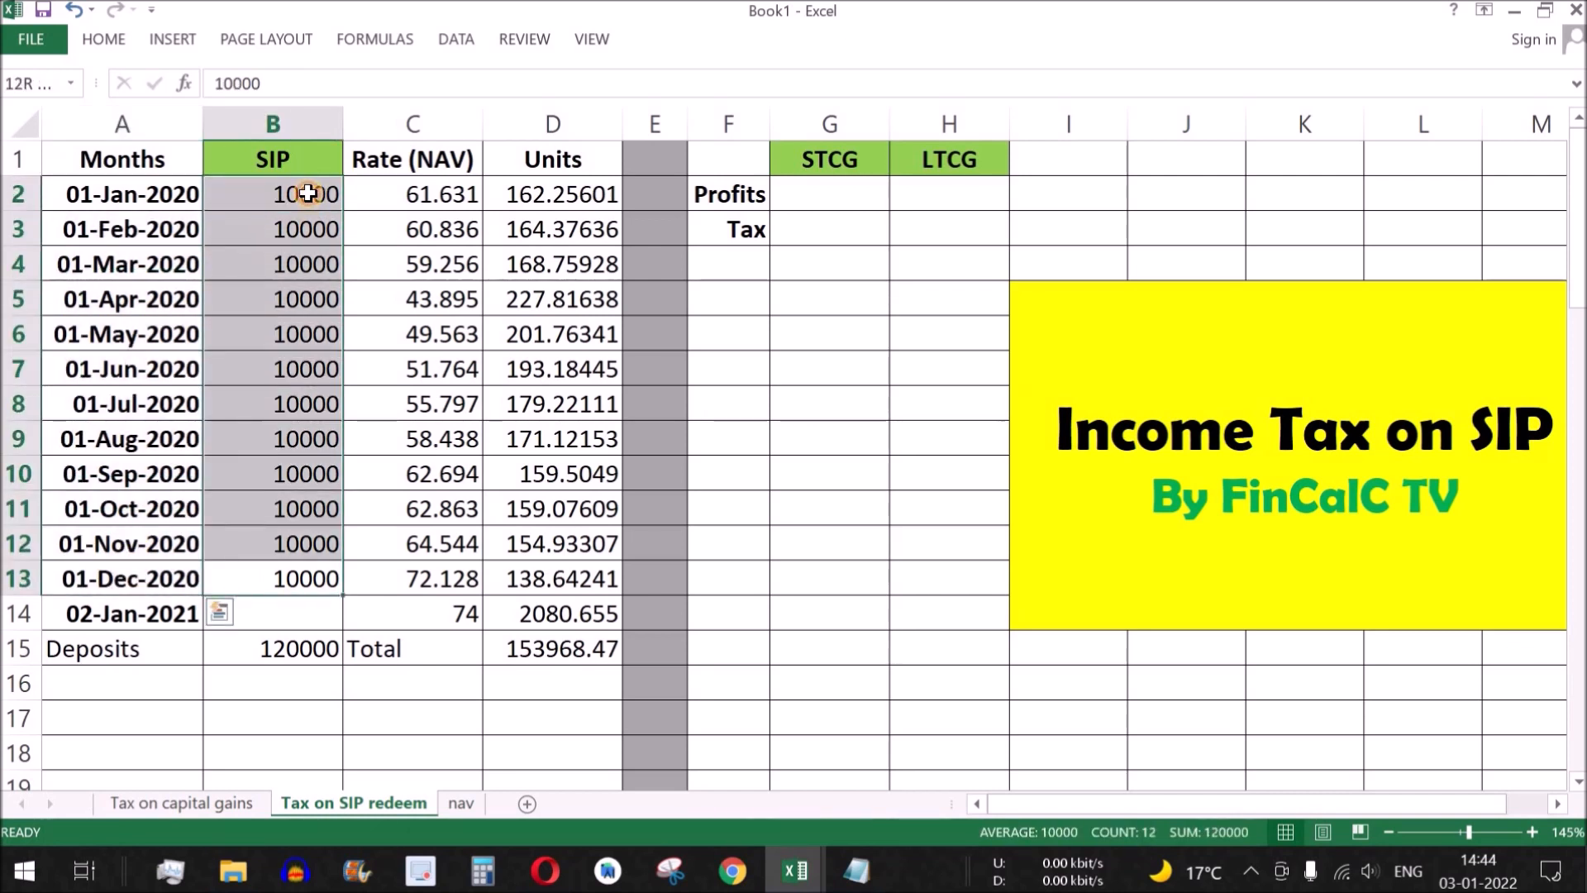
left_click(295, 652)
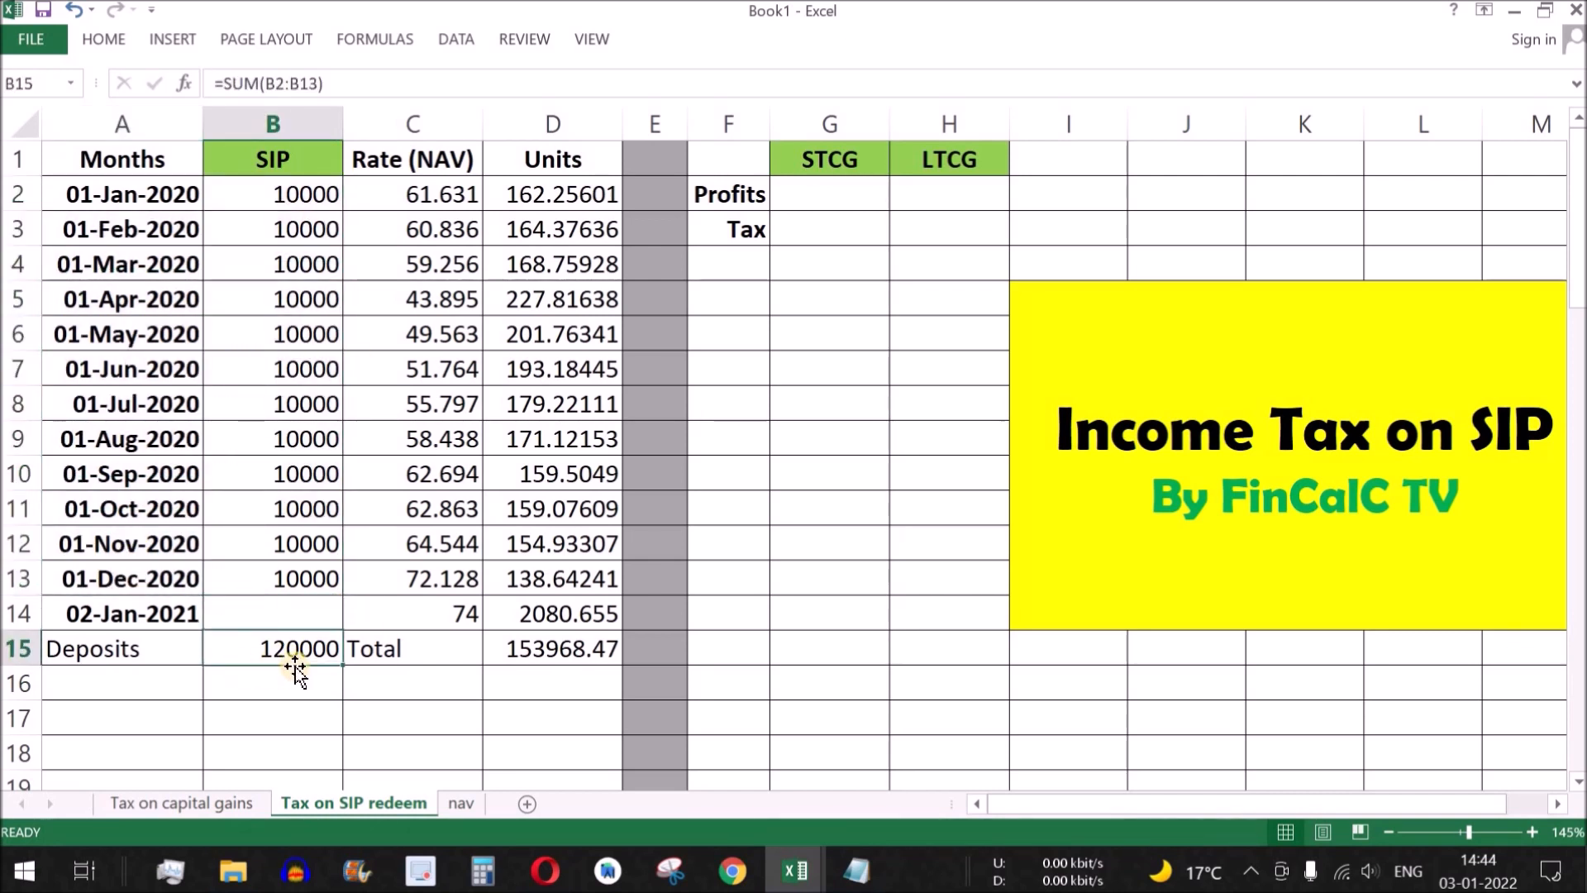
left_click(560, 663)
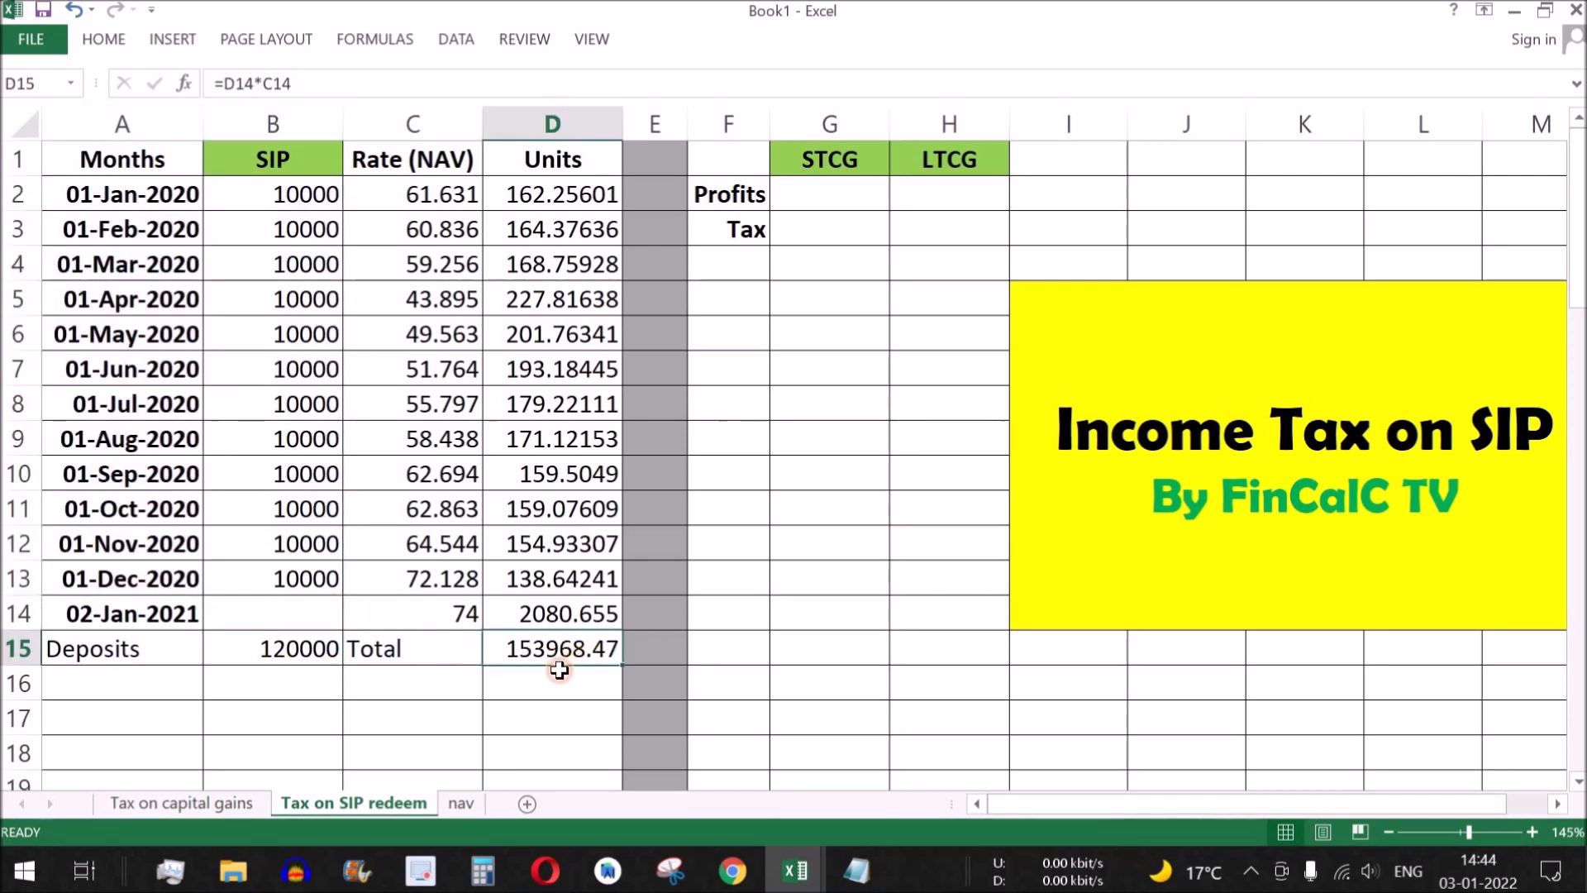
Step: Add the label profits in C16 and calculate the overall profit in D16 with the formula =D15-B15
left_click(431, 688)
type("profits")
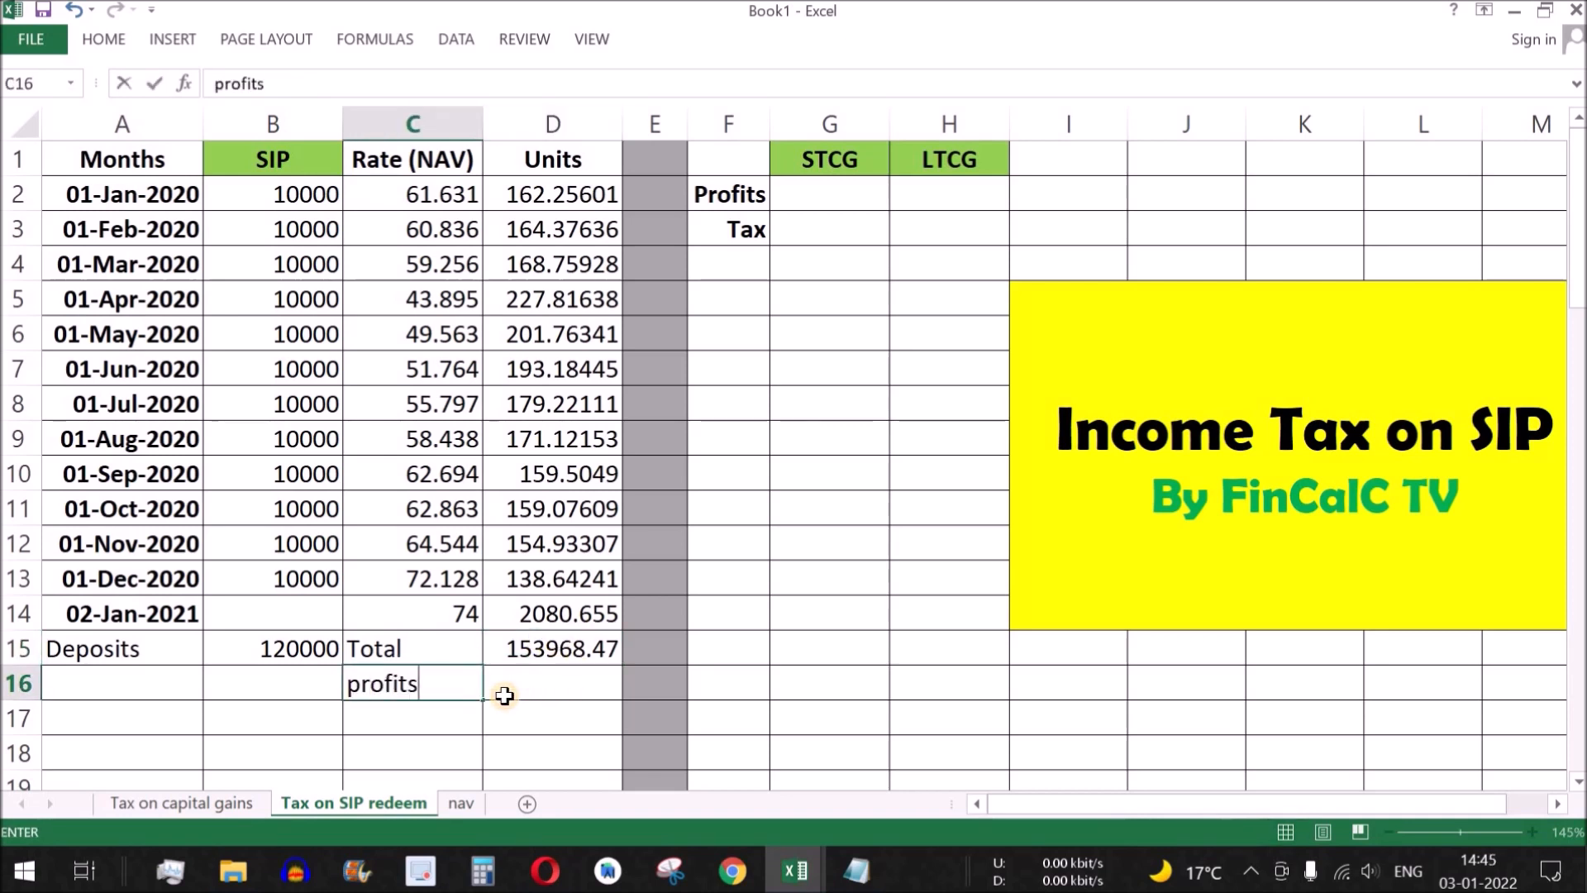
key("Return")
left_click(569, 684)
type("=")
left_click(561, 652)
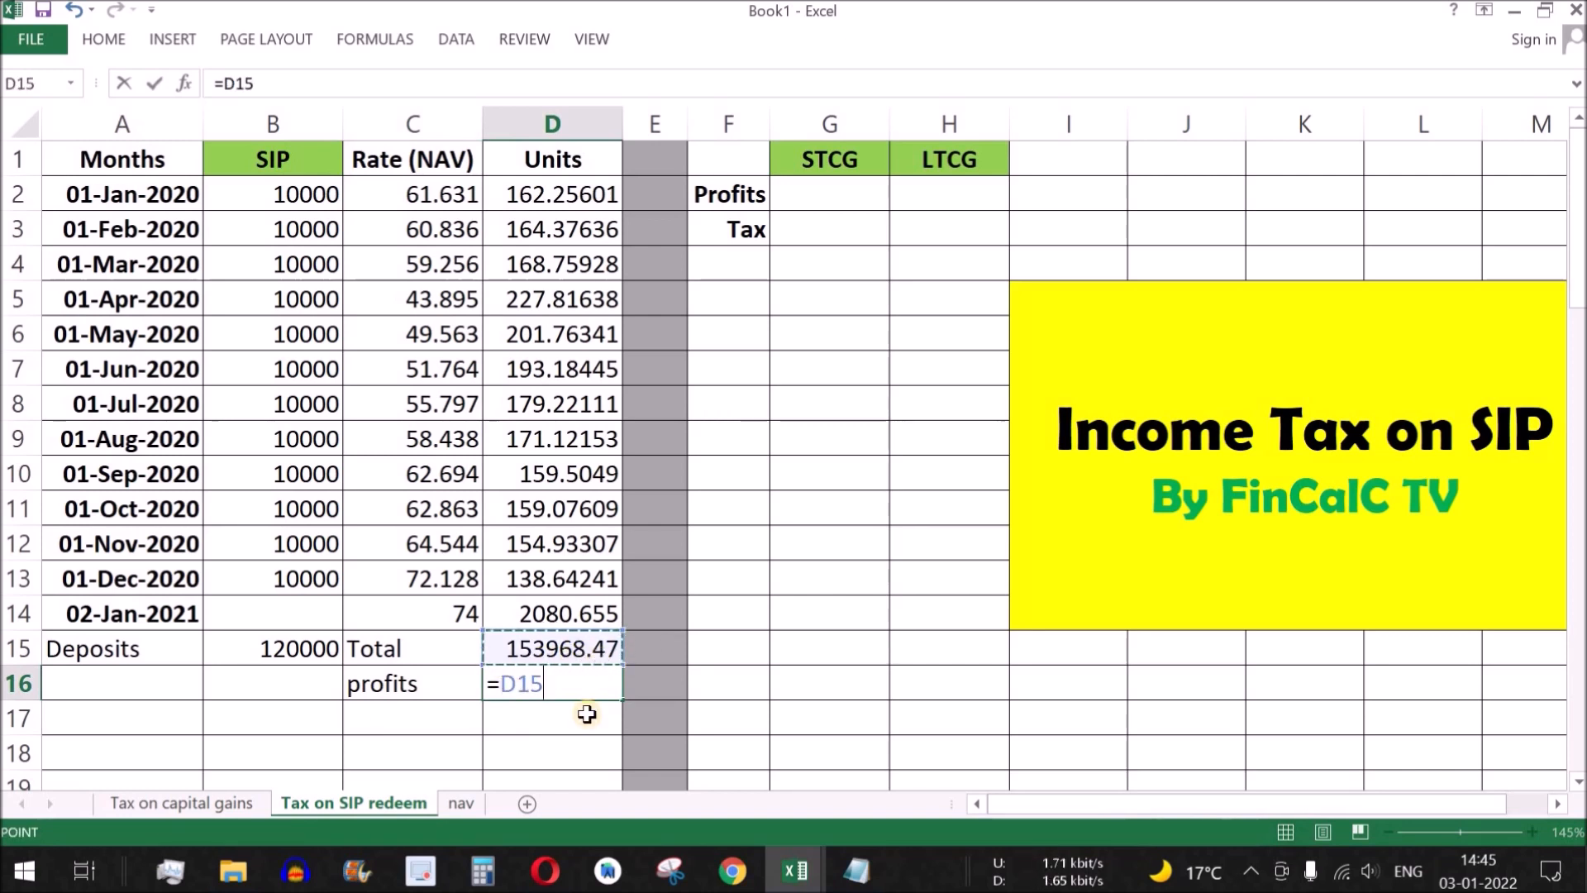
left_click(292, 647)
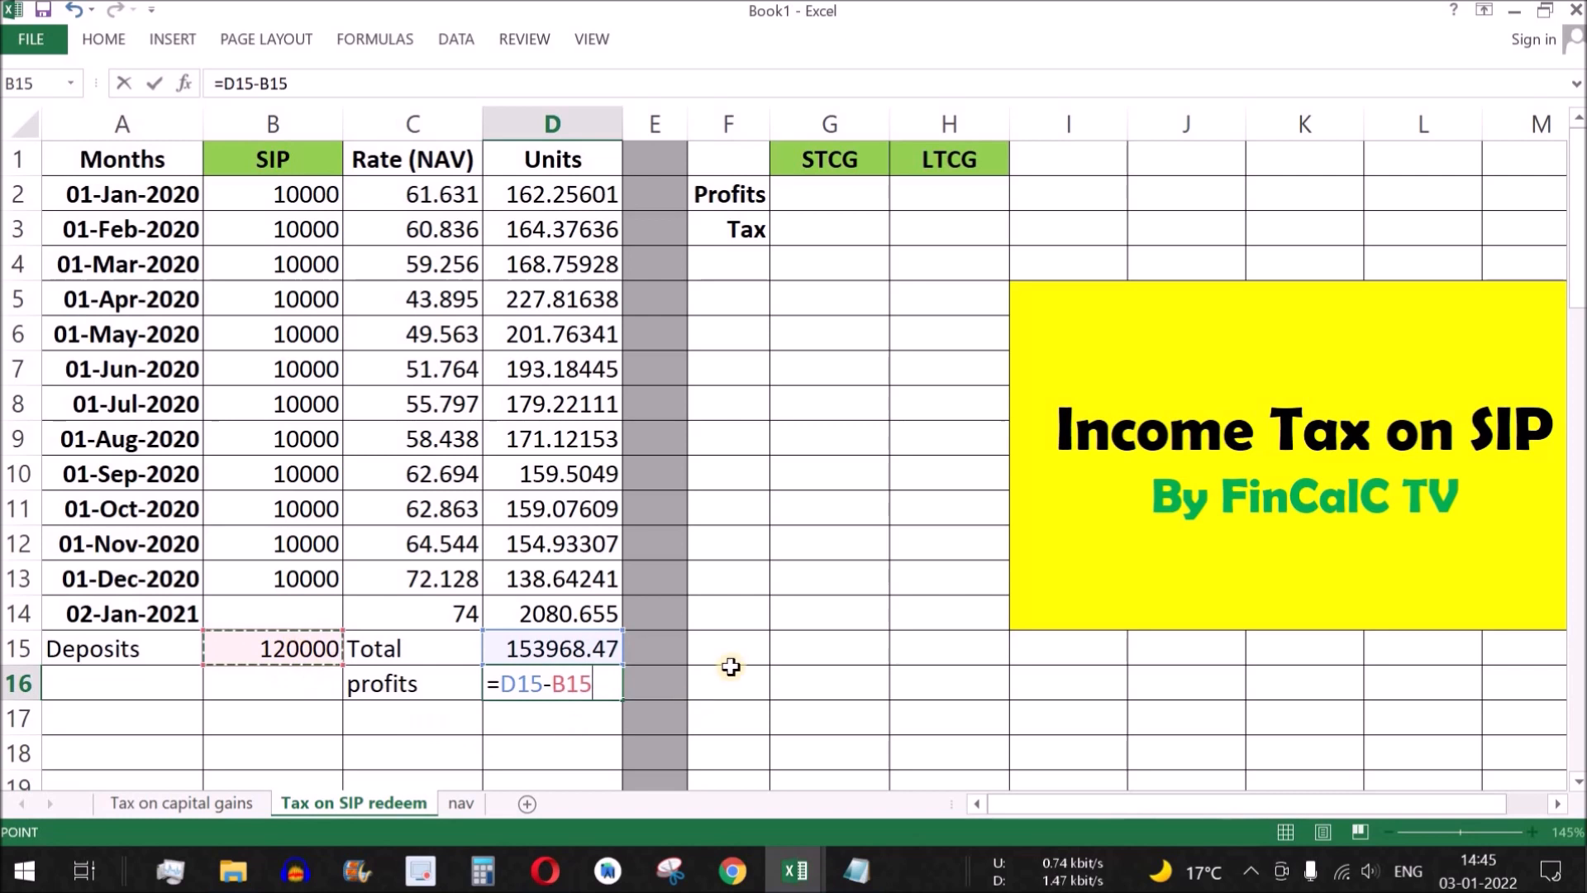
key("Return")
left_click(555, 693)
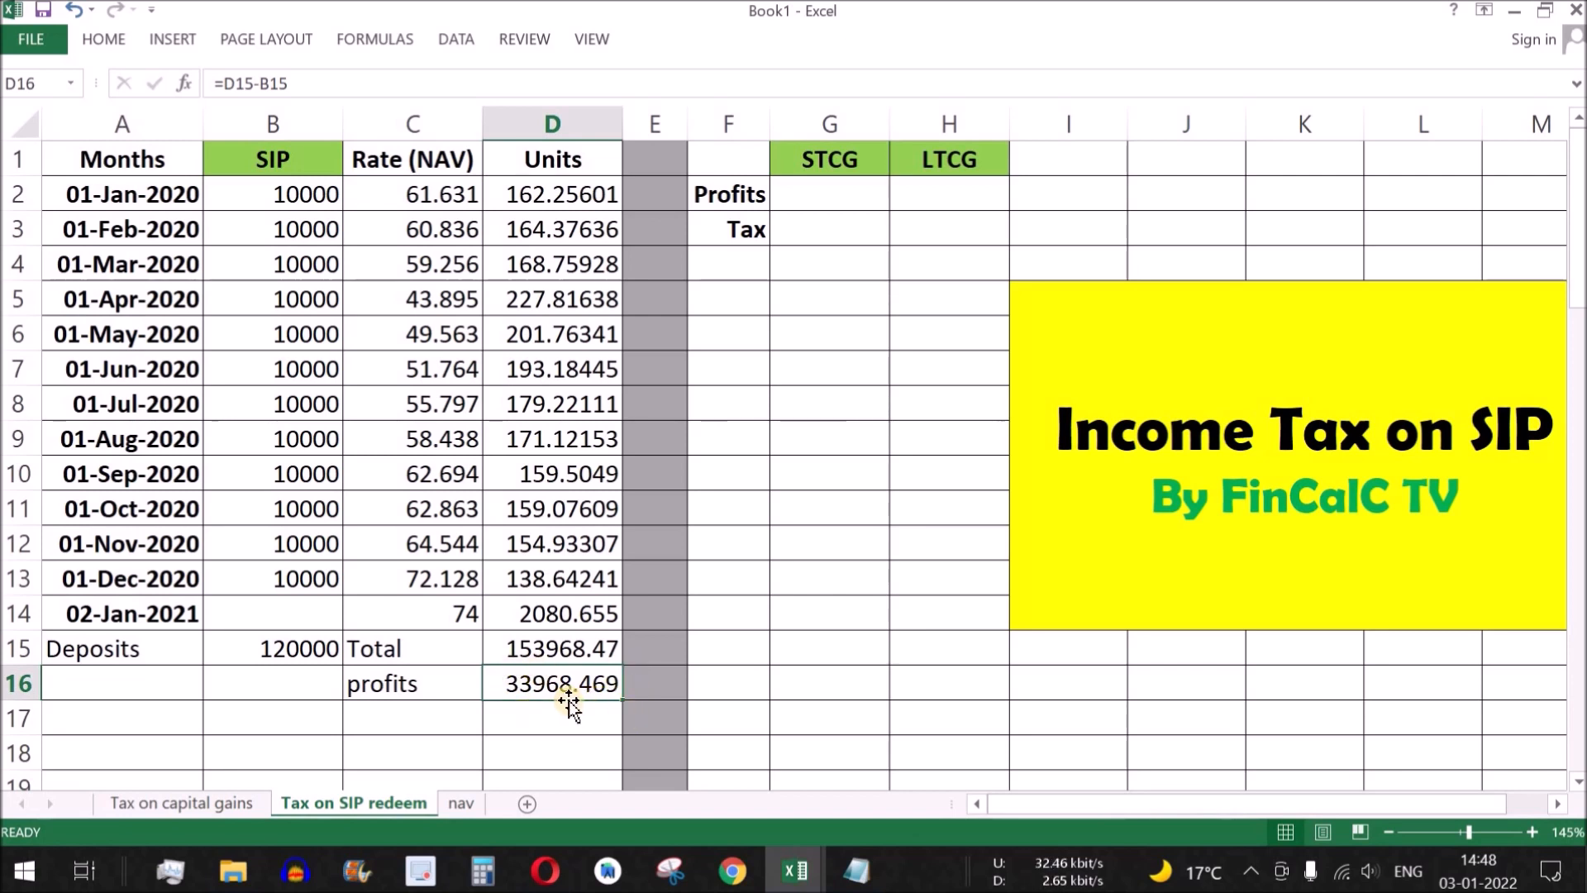
Step: Examine the purchase dates against the redemption date in A14 to separate the LTCG instalments from the STCG ones
left_click_drag(963, 162, 879, 161)
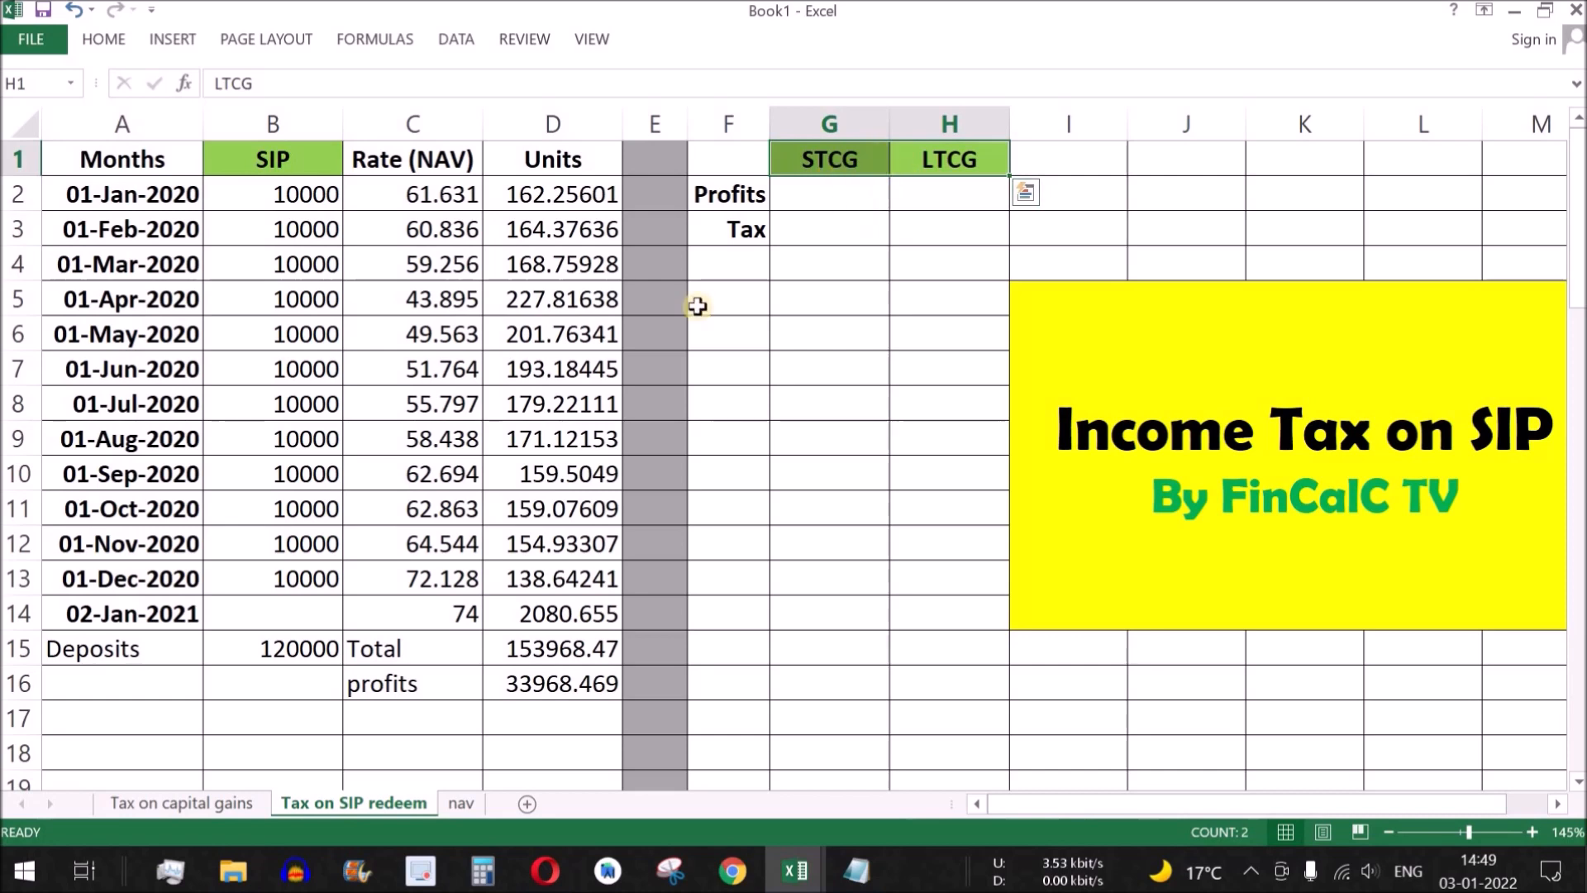
left_click_drag(177, 201, 542, 613)
left_click(541, 614)
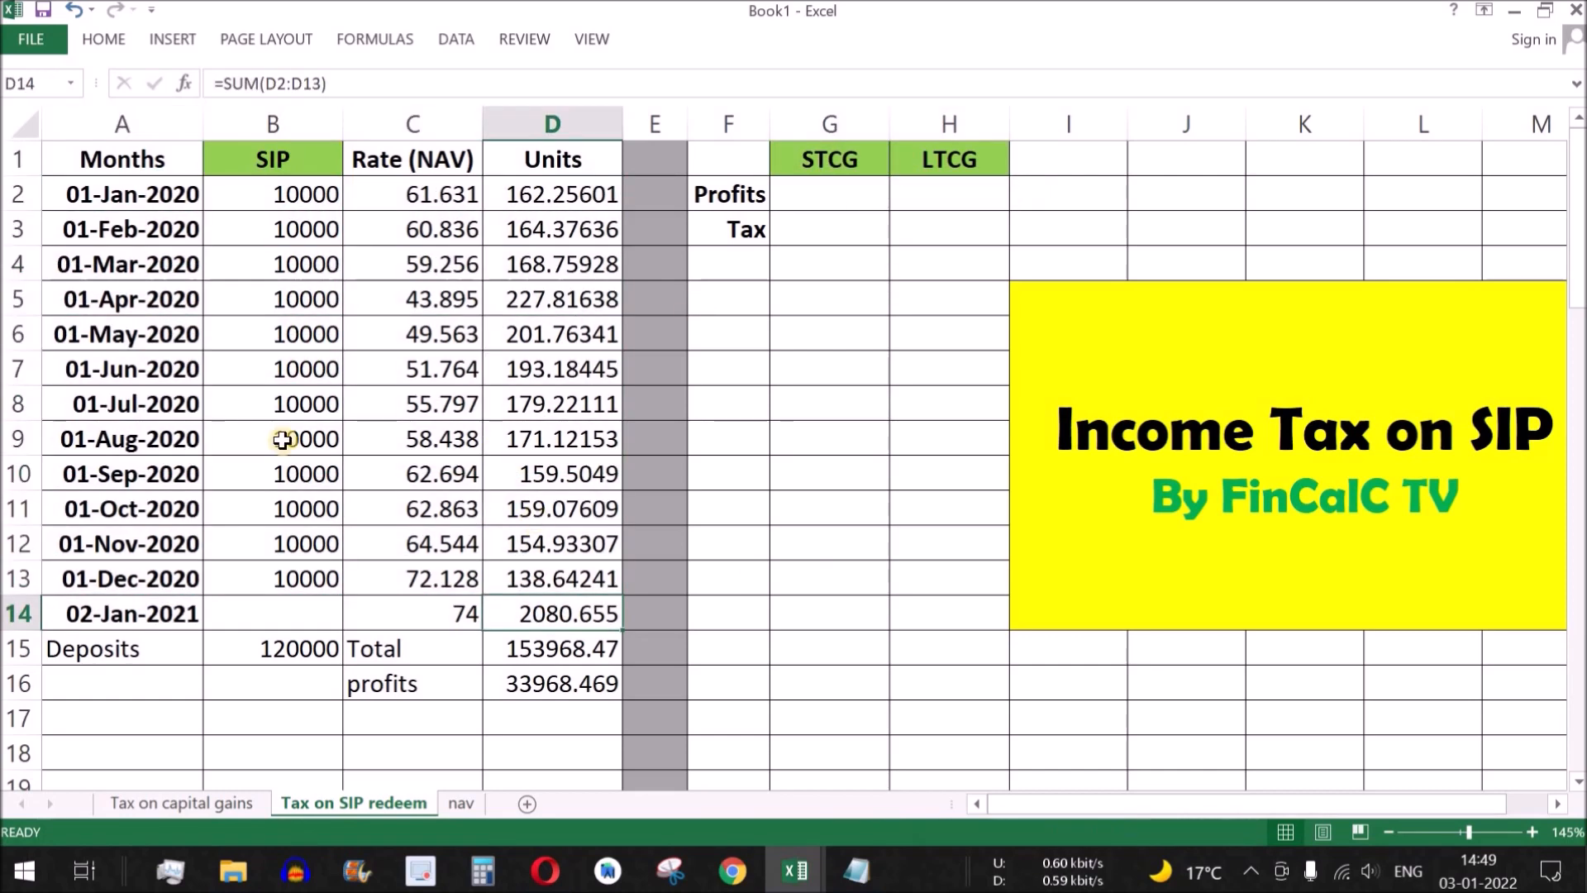
left_click_drag(160, 198, 192, 612)
left_click(155, 622)
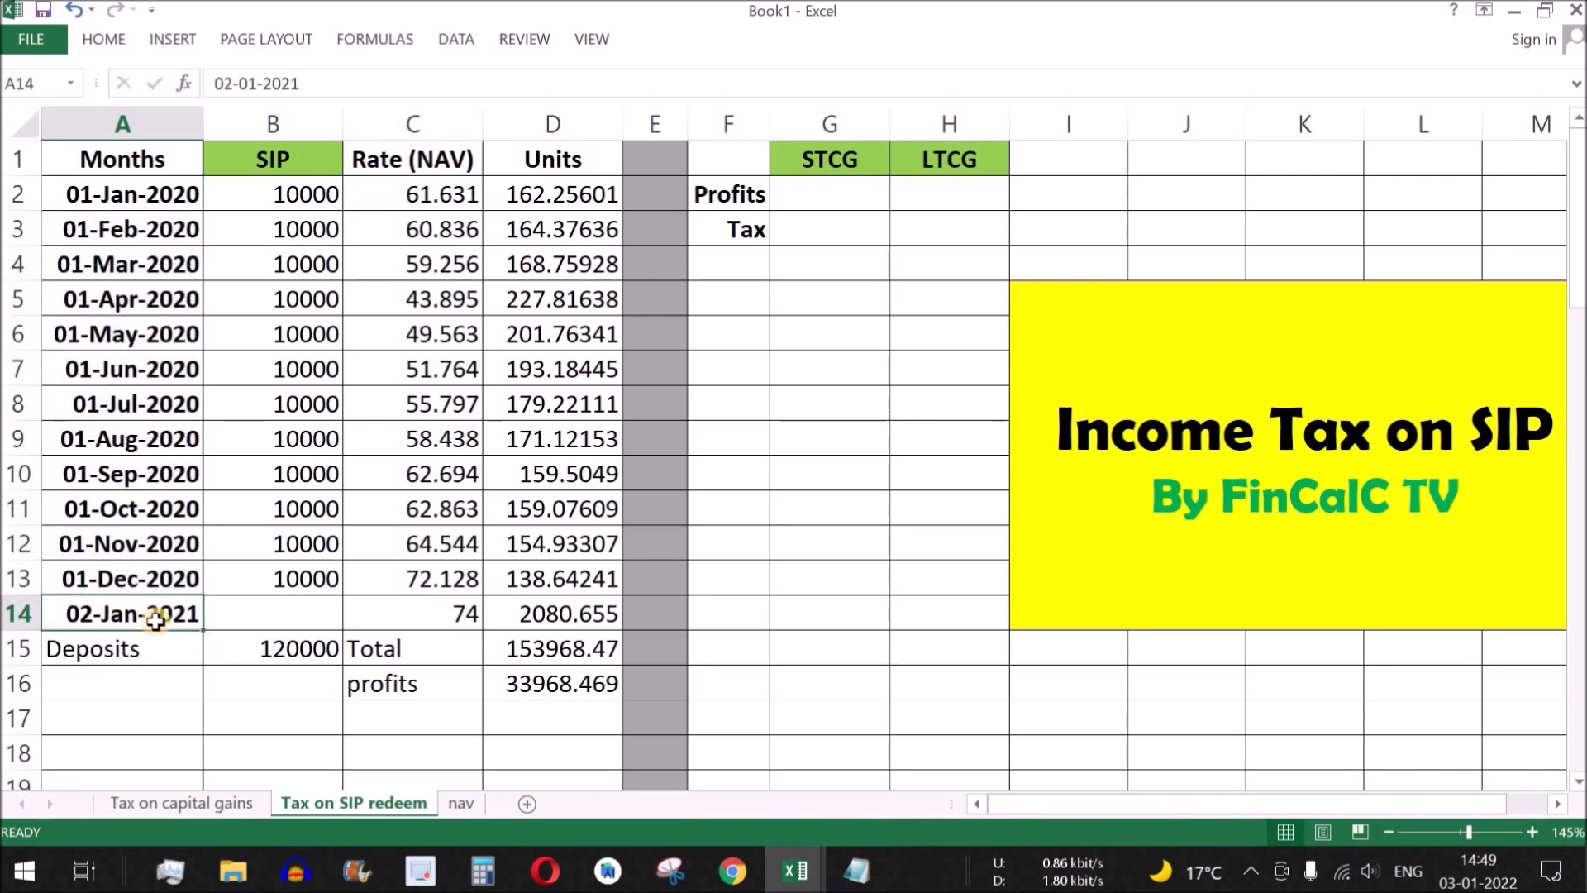
left_click(128, 208)
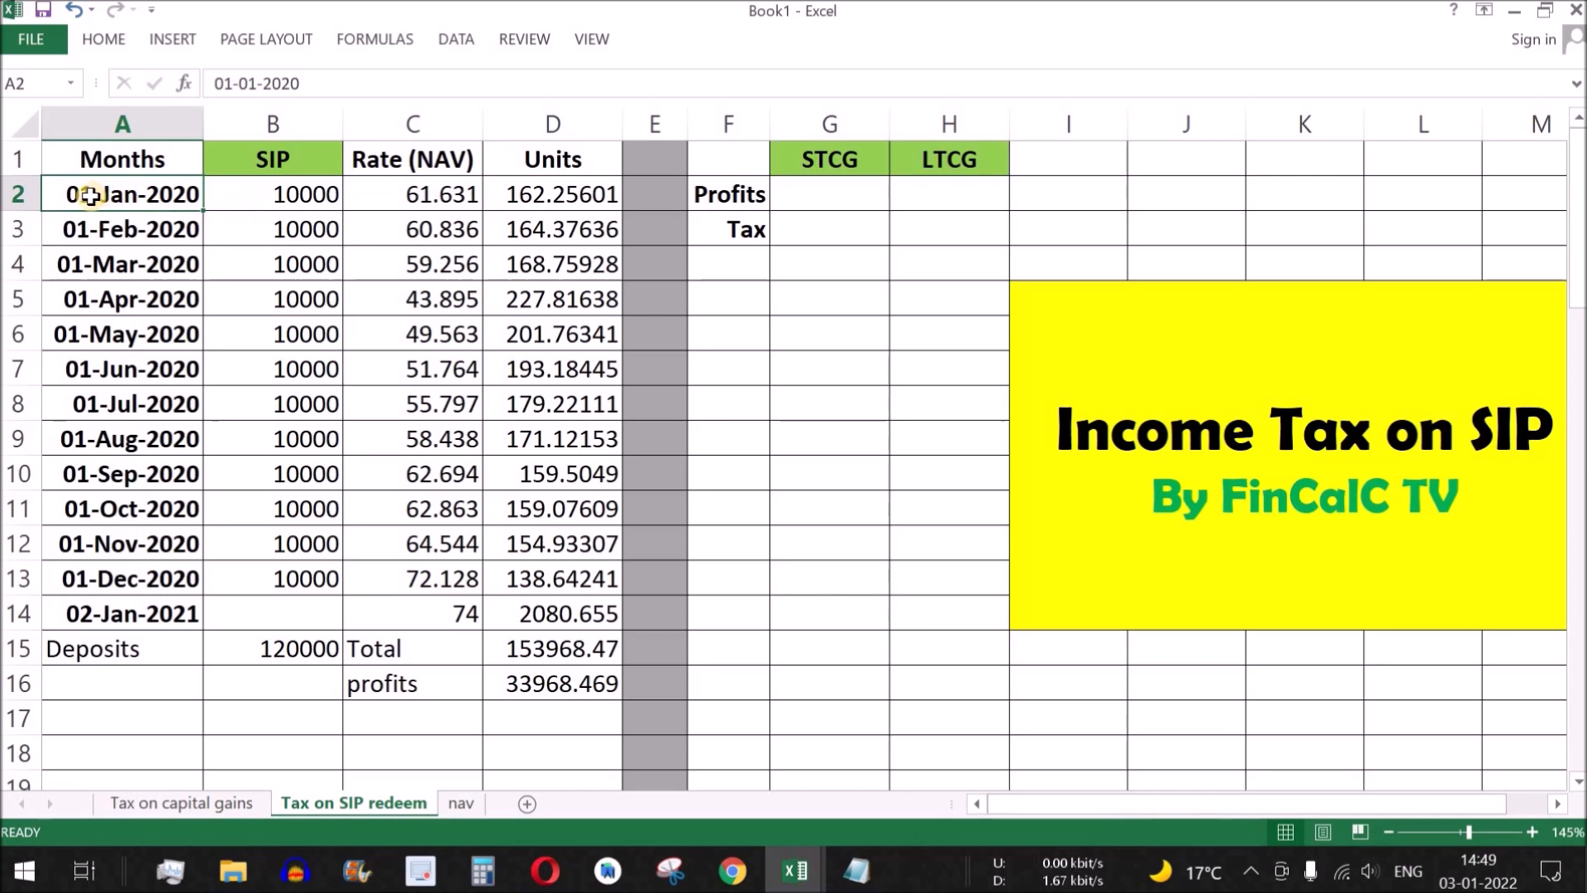
mouse_move(131, 194)
left_mouse_down()
mouse_move(493, 194)
mouse_move(543, 216)
left_mouse_up()
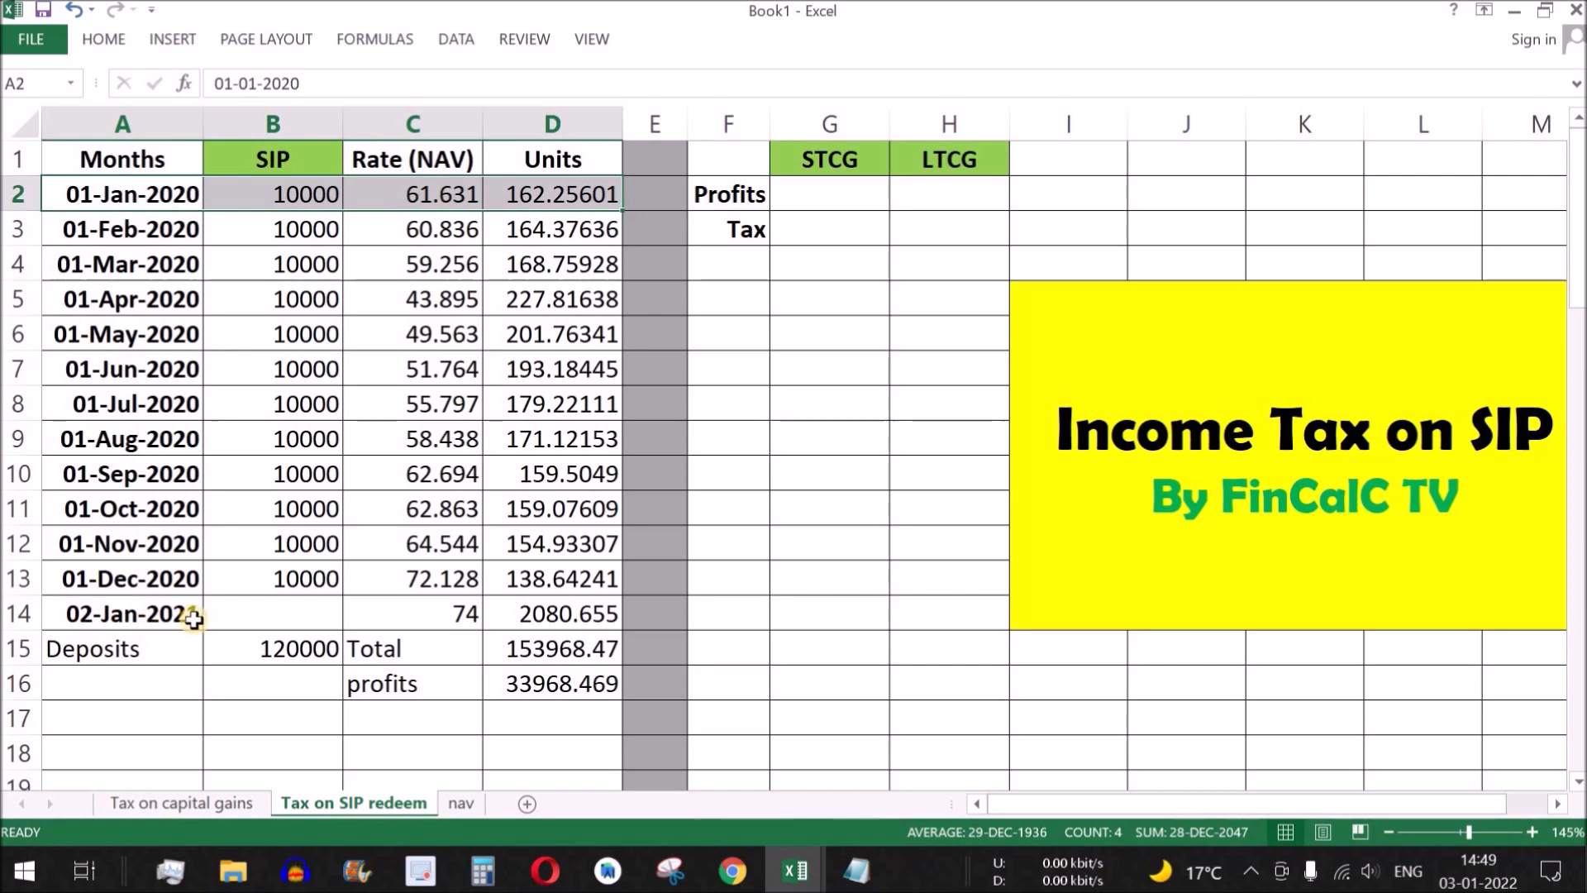
left_click_drag(122, 231, 578, 236)
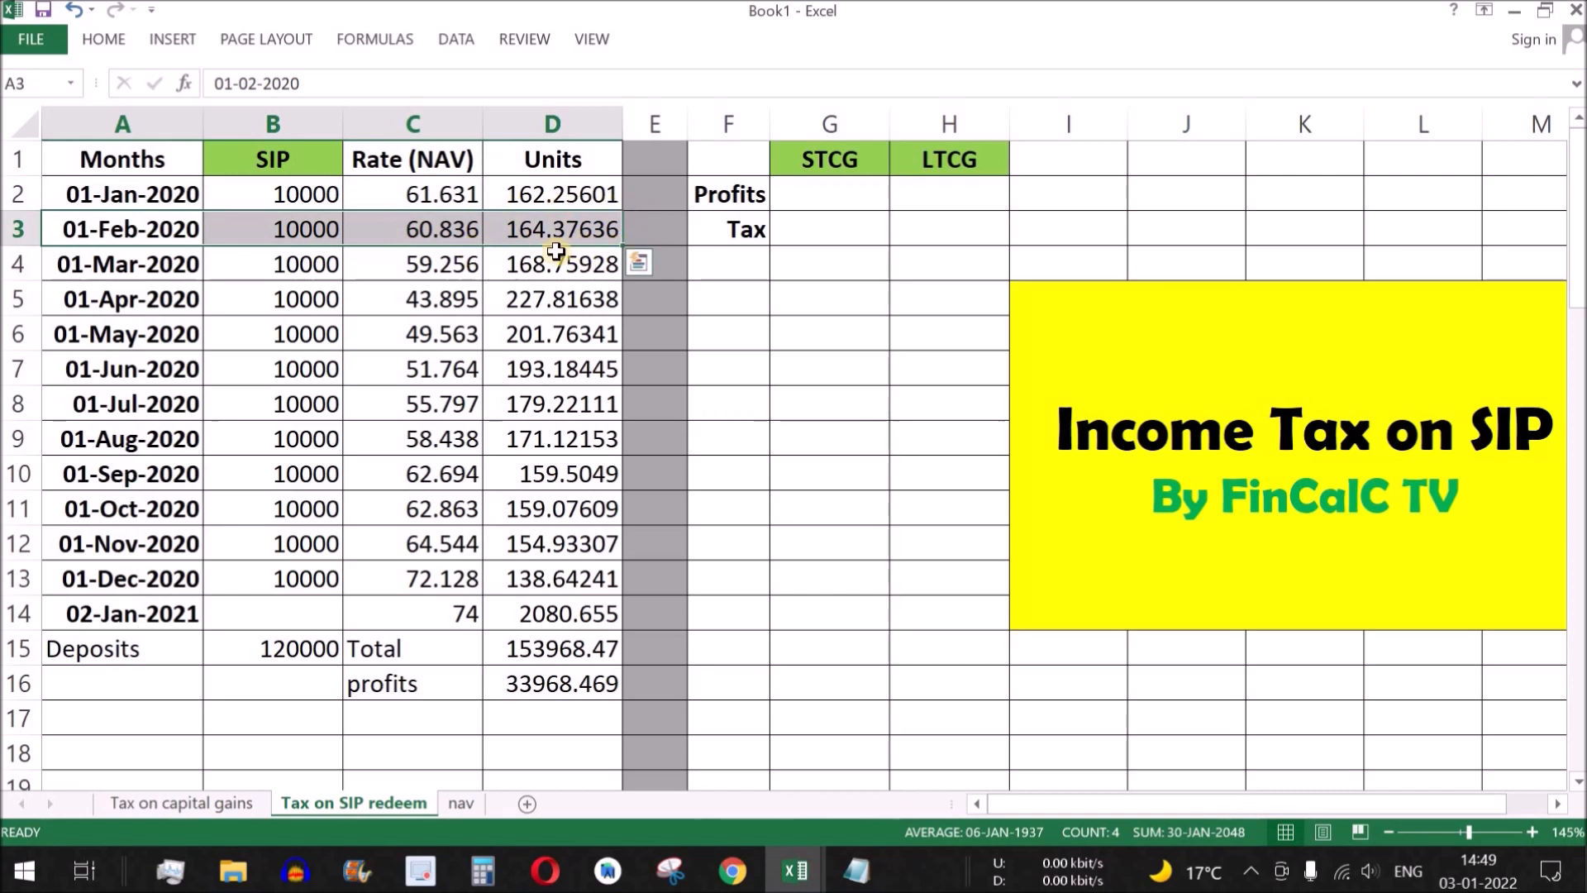
left_click_drag(113, 194, 572, 198)
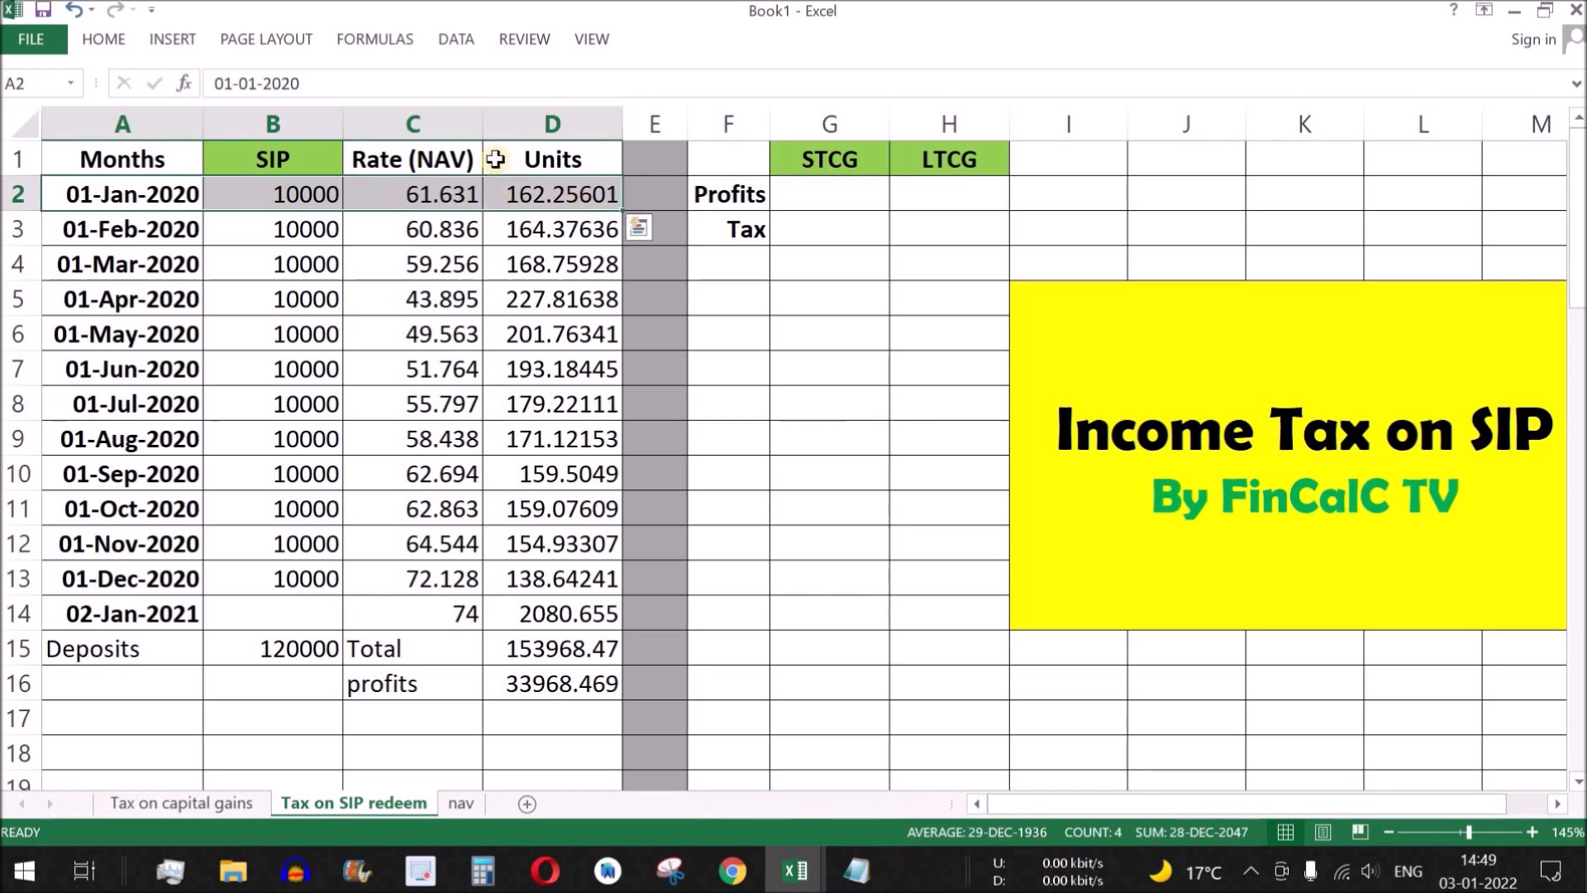
left_click(995, 161)
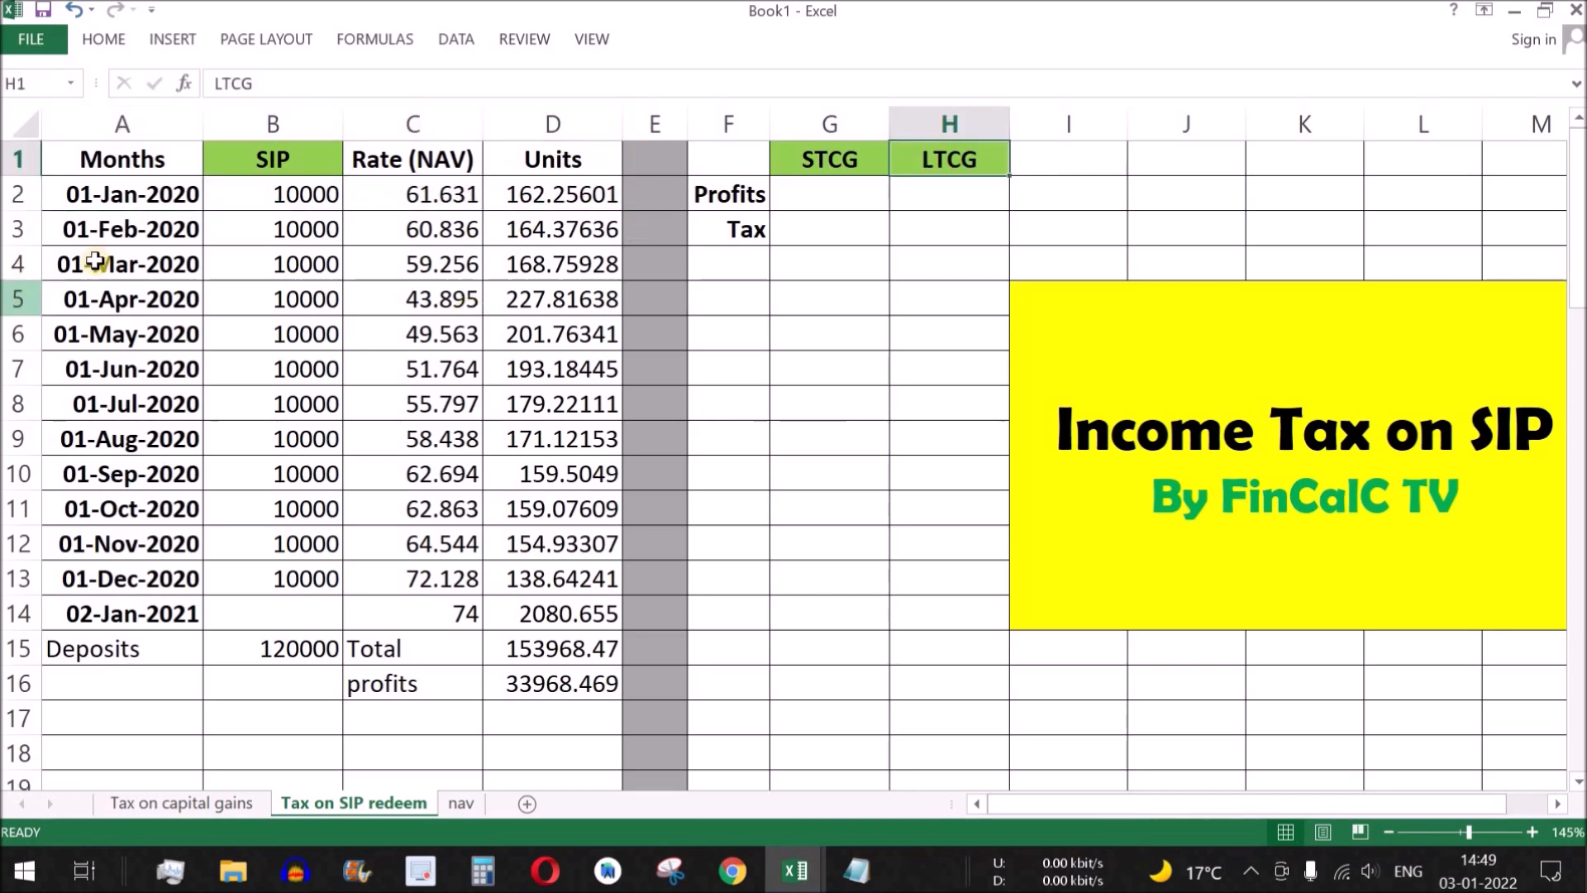
left_click_drag(124, 229, 549, 567)
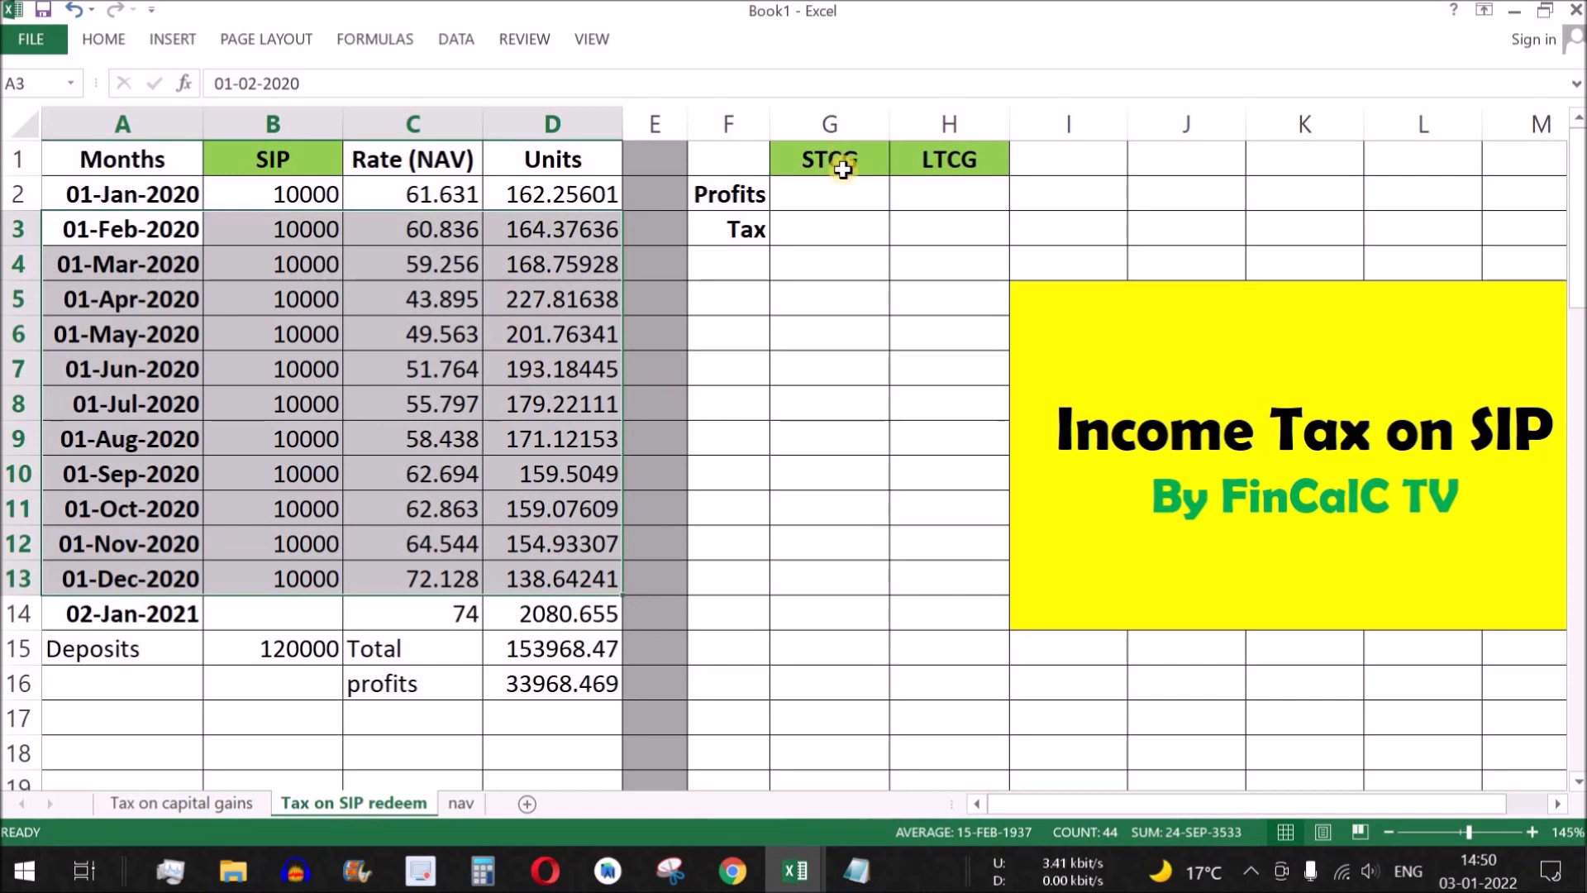
Step: Enter =D2*C14 in the LTCG profits cell H2 to value the January 2020 units at the redemption NAV
left_click(943, 202)
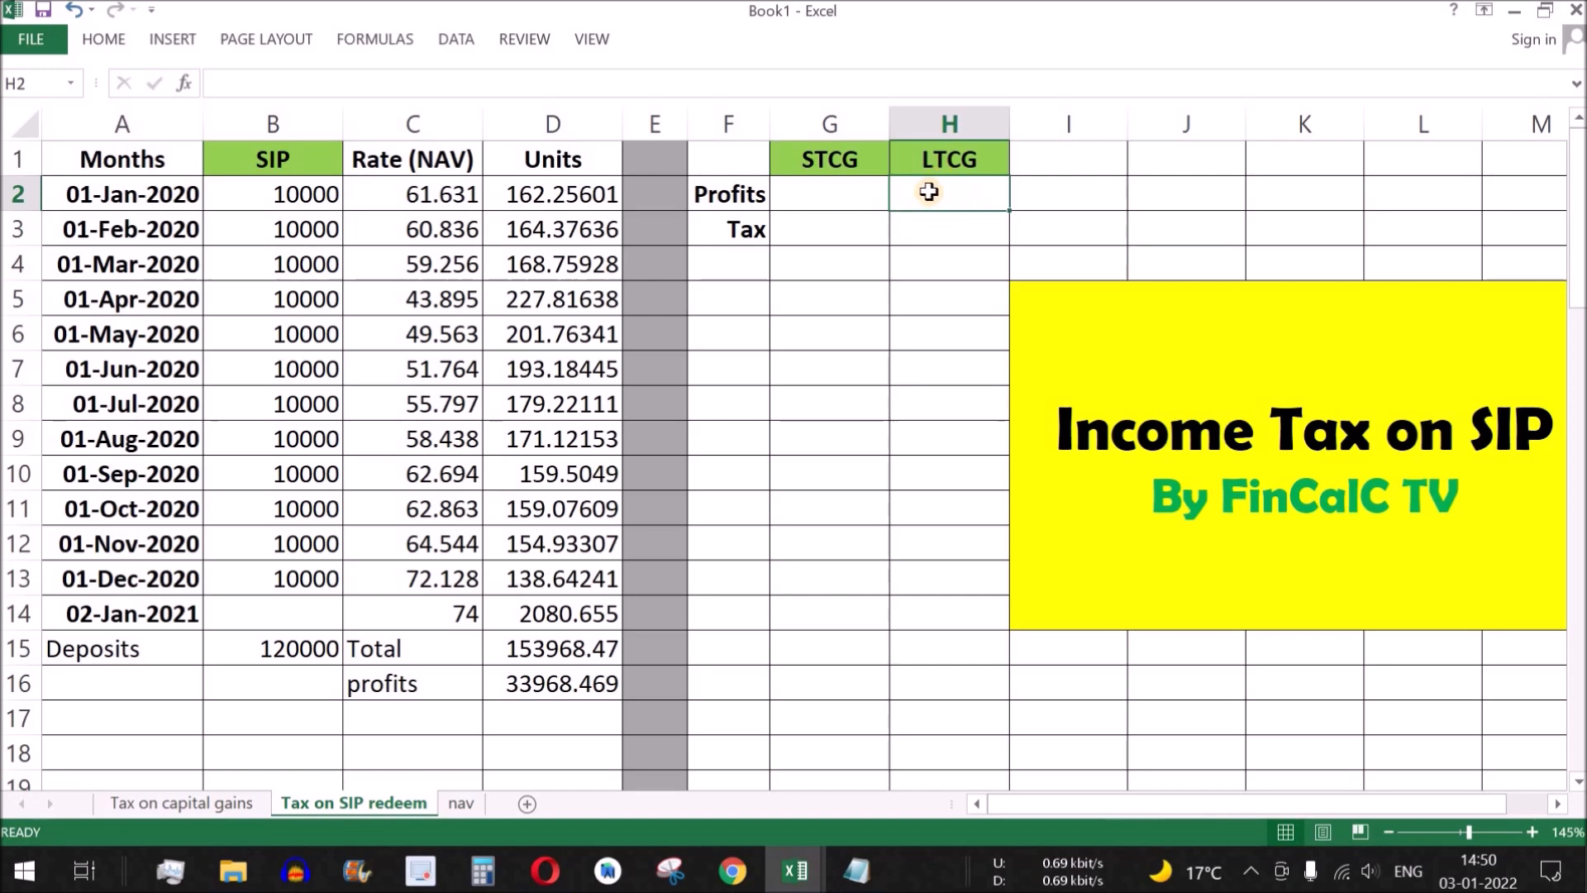
left_click(580, 194)
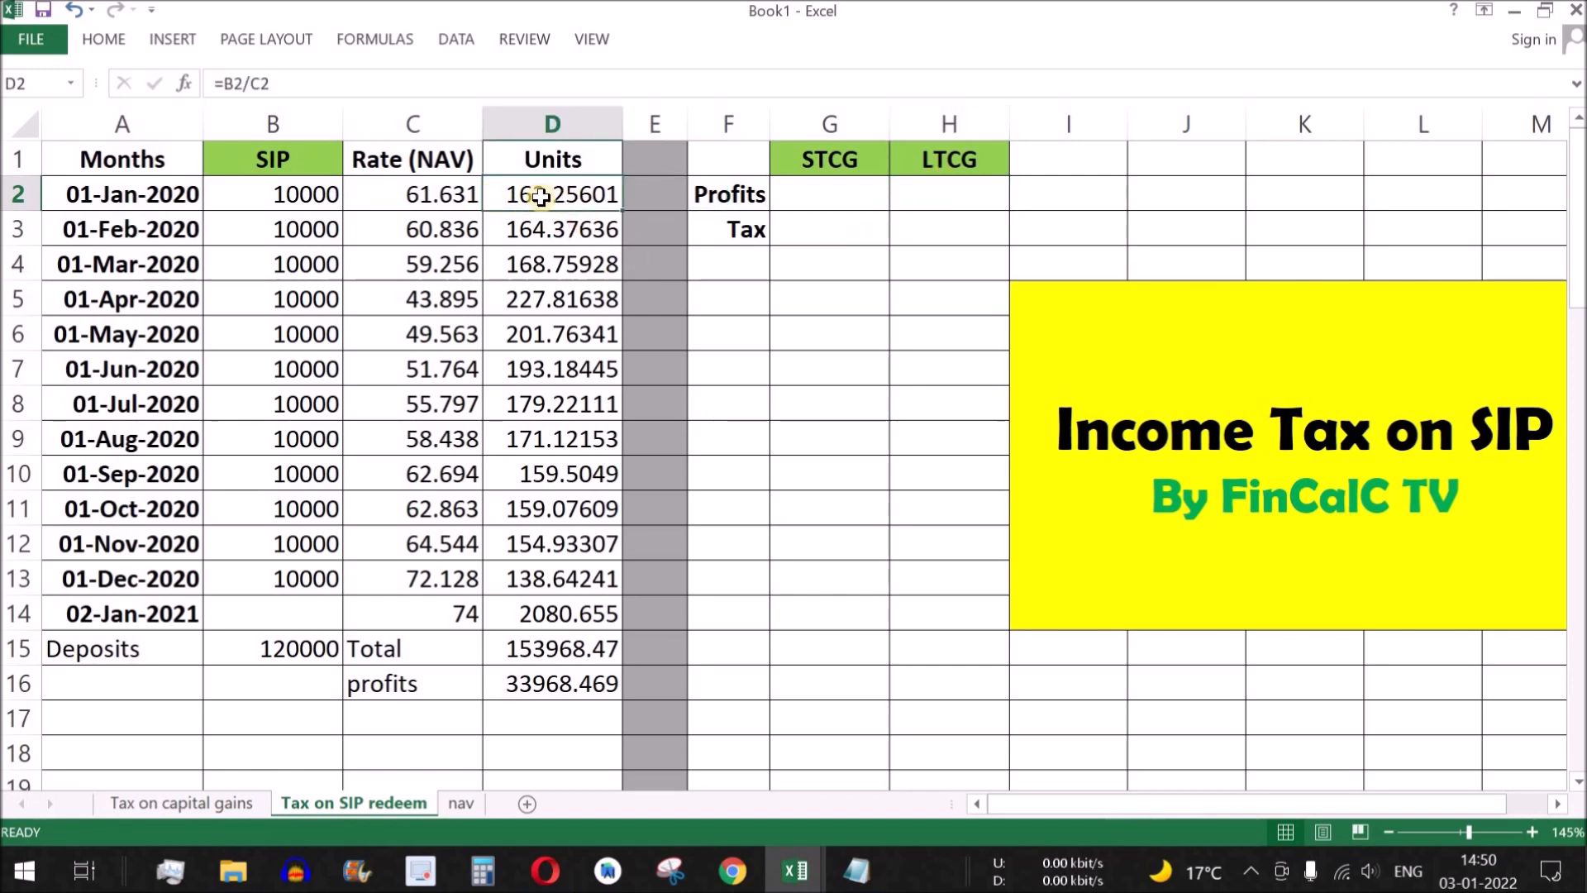
left_click(900, 196)
type("=")
left_click(566, 197)
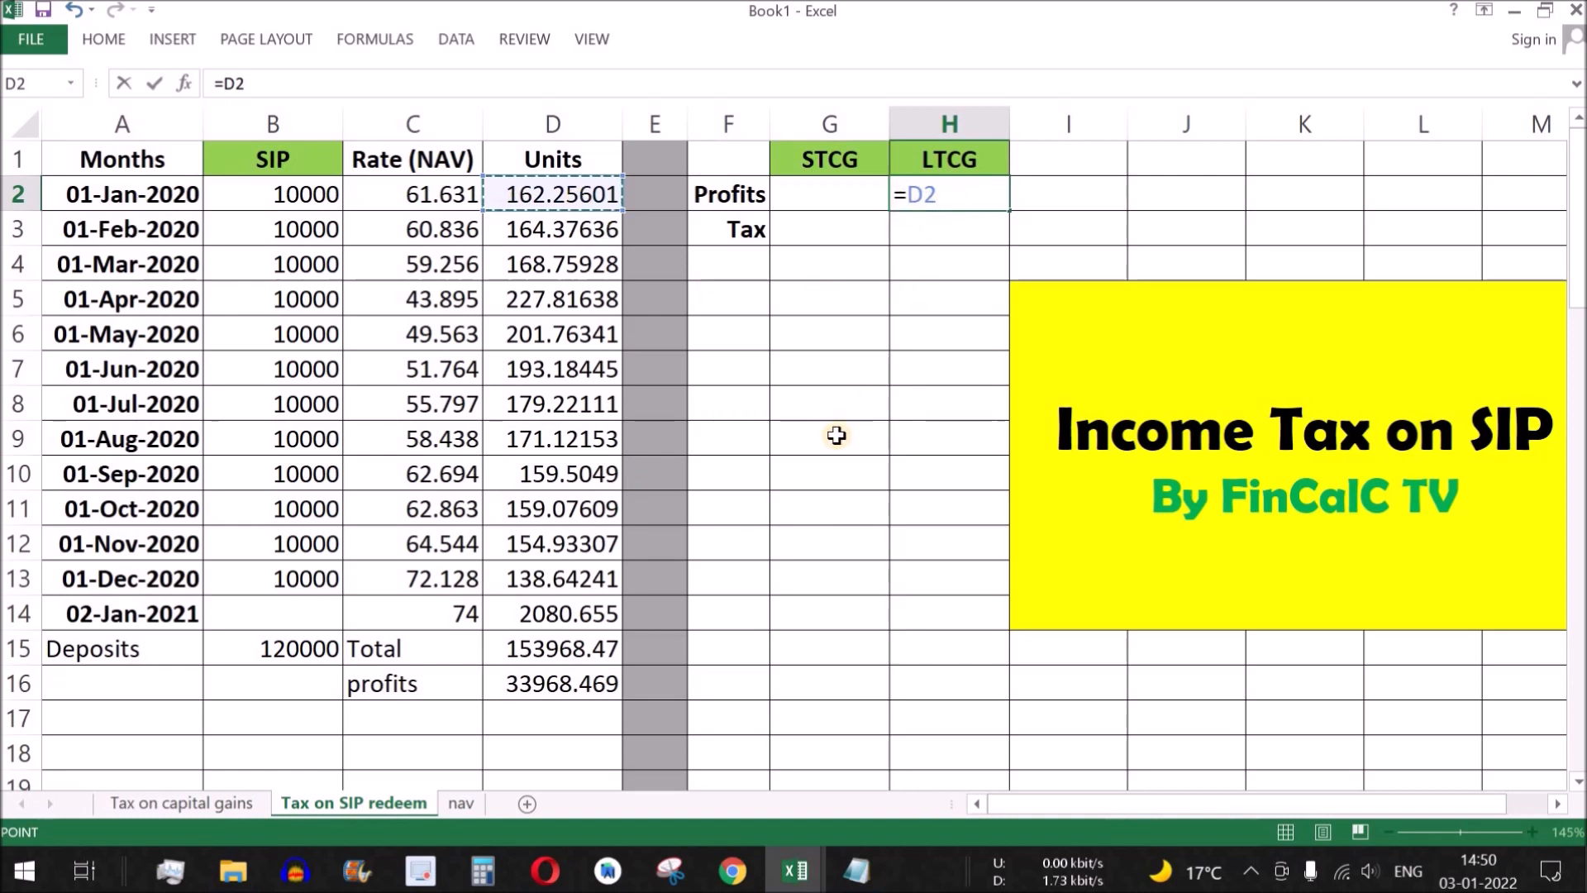
type("*")
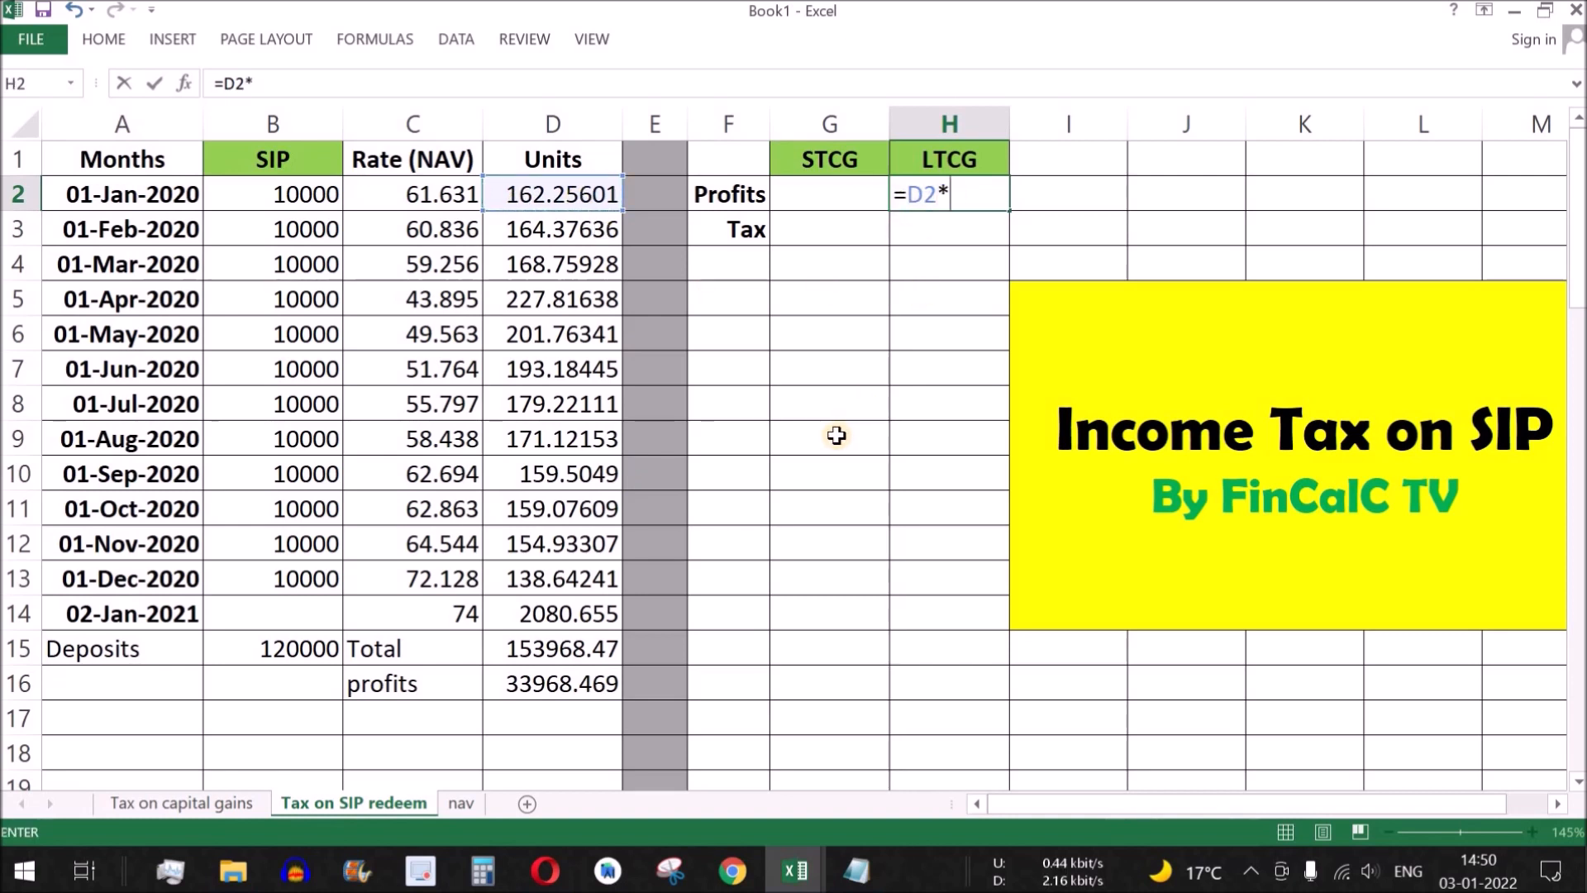
left_click(441, 616)
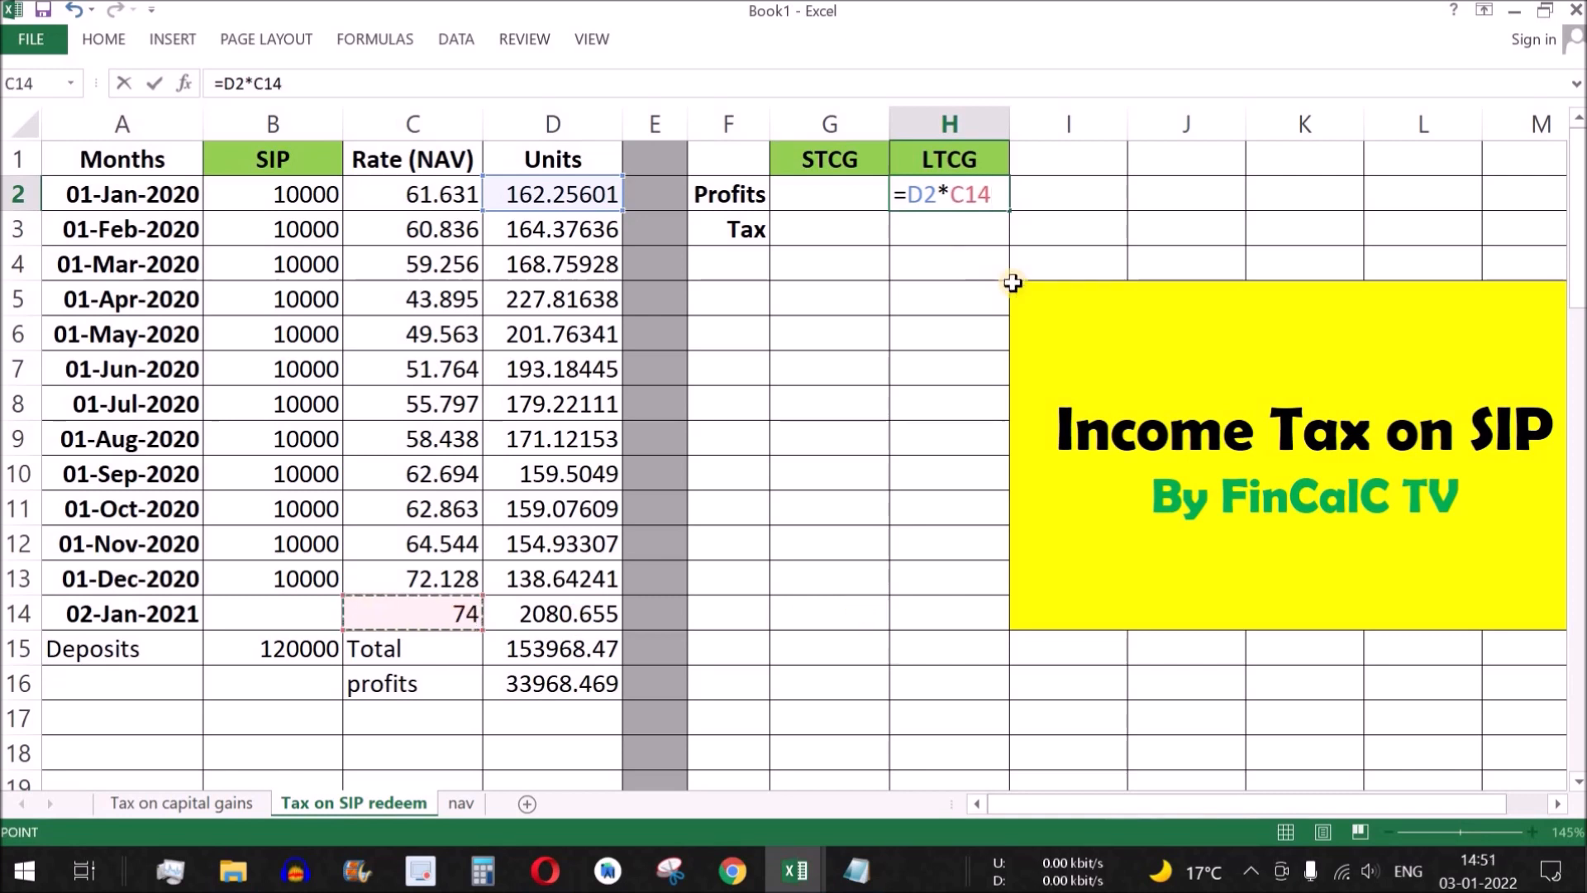
key("Return")
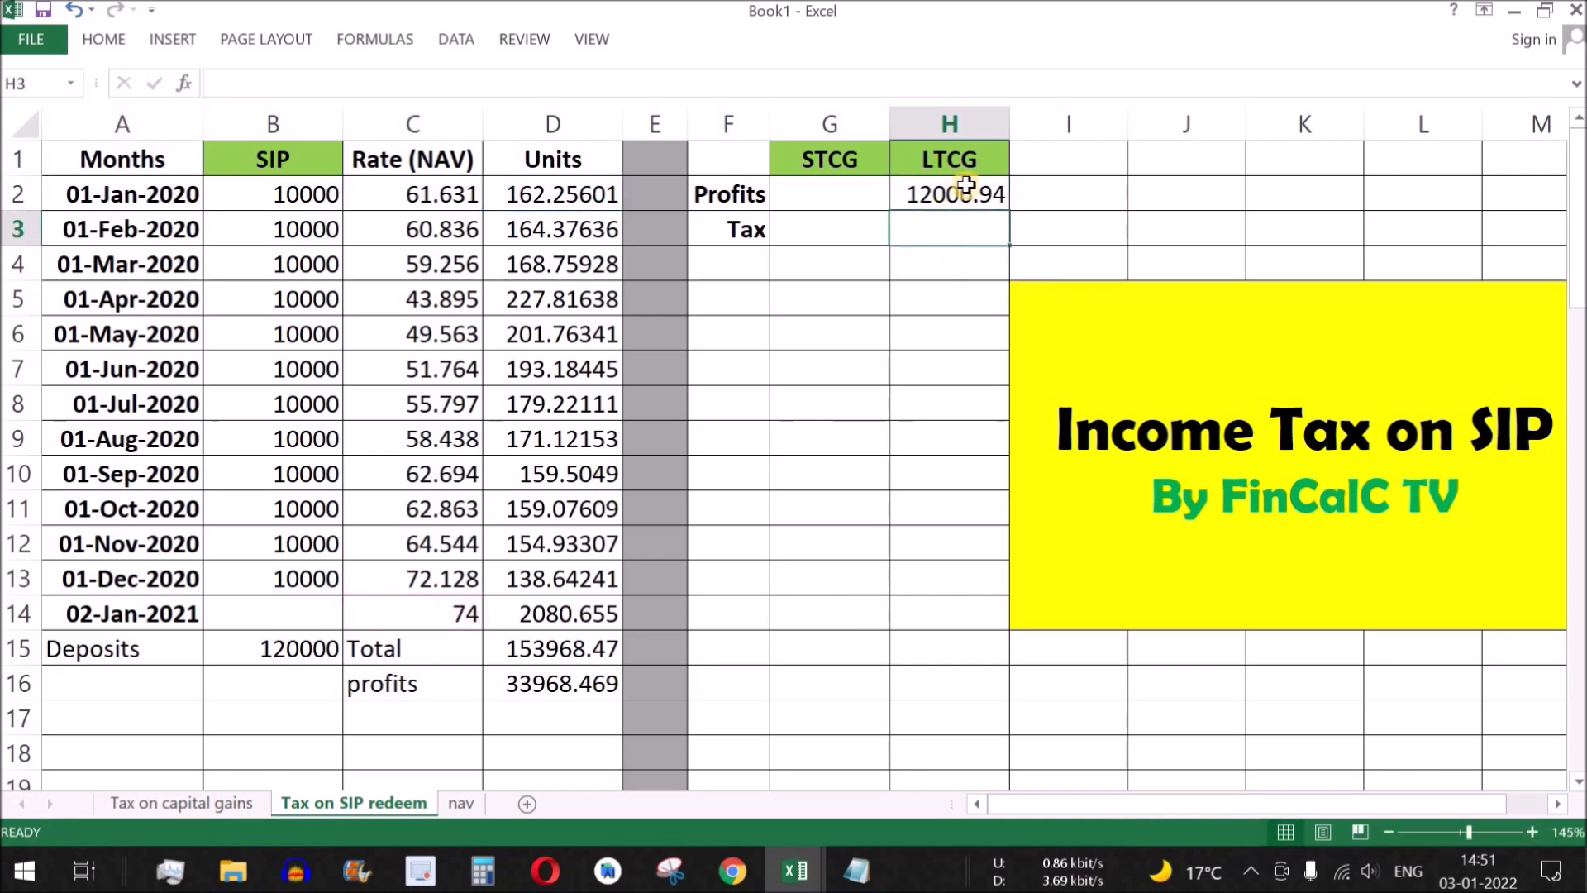
left_click(905, 207)
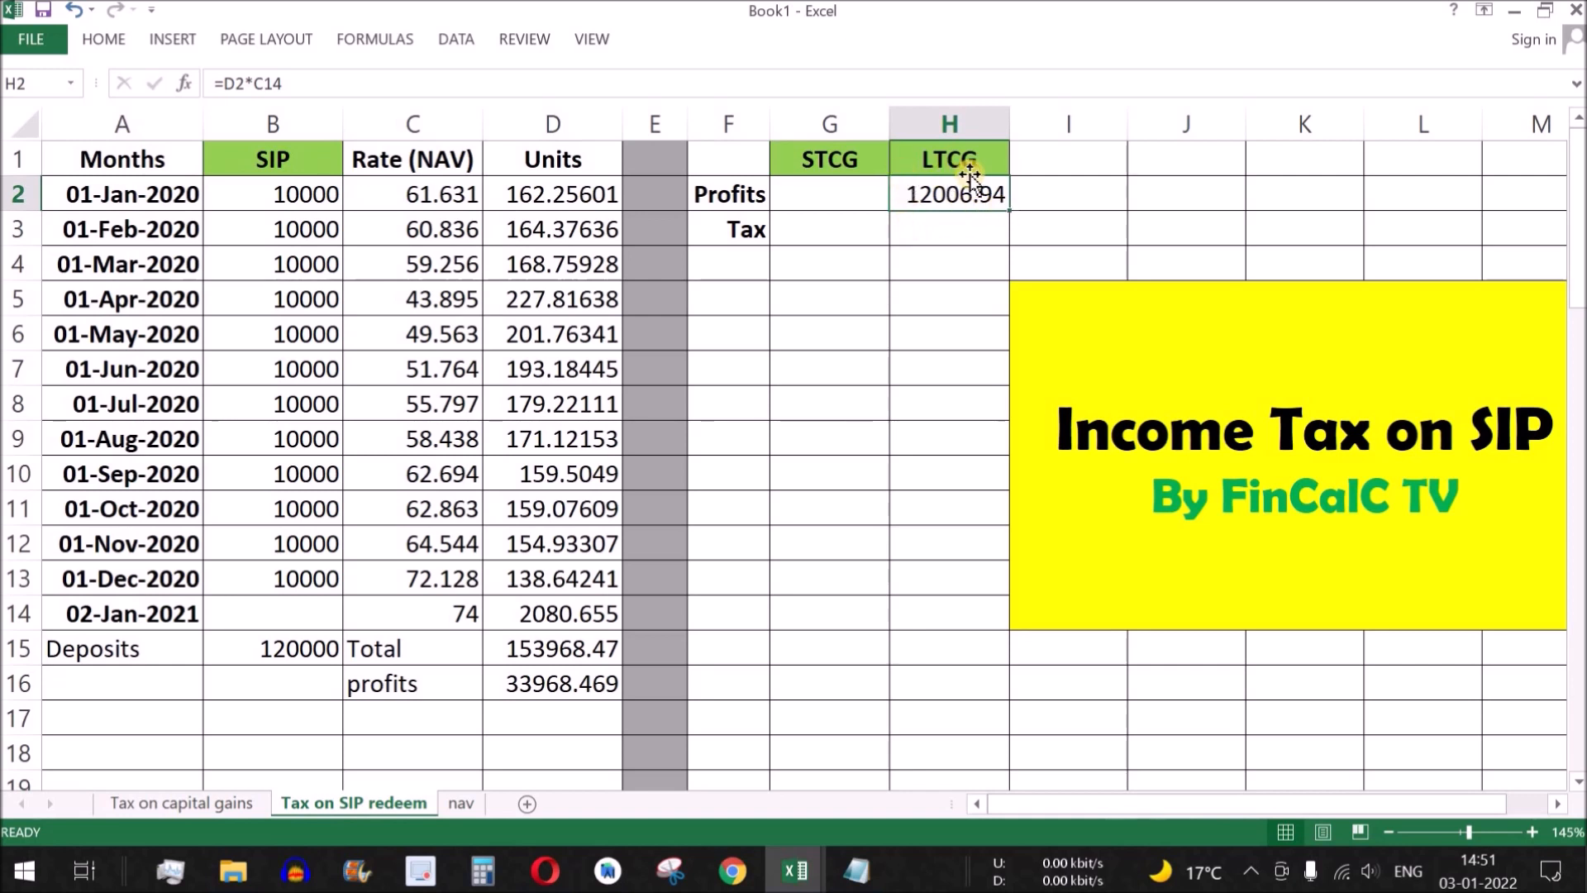
left_click(572, 202)
left_click(450, 610)
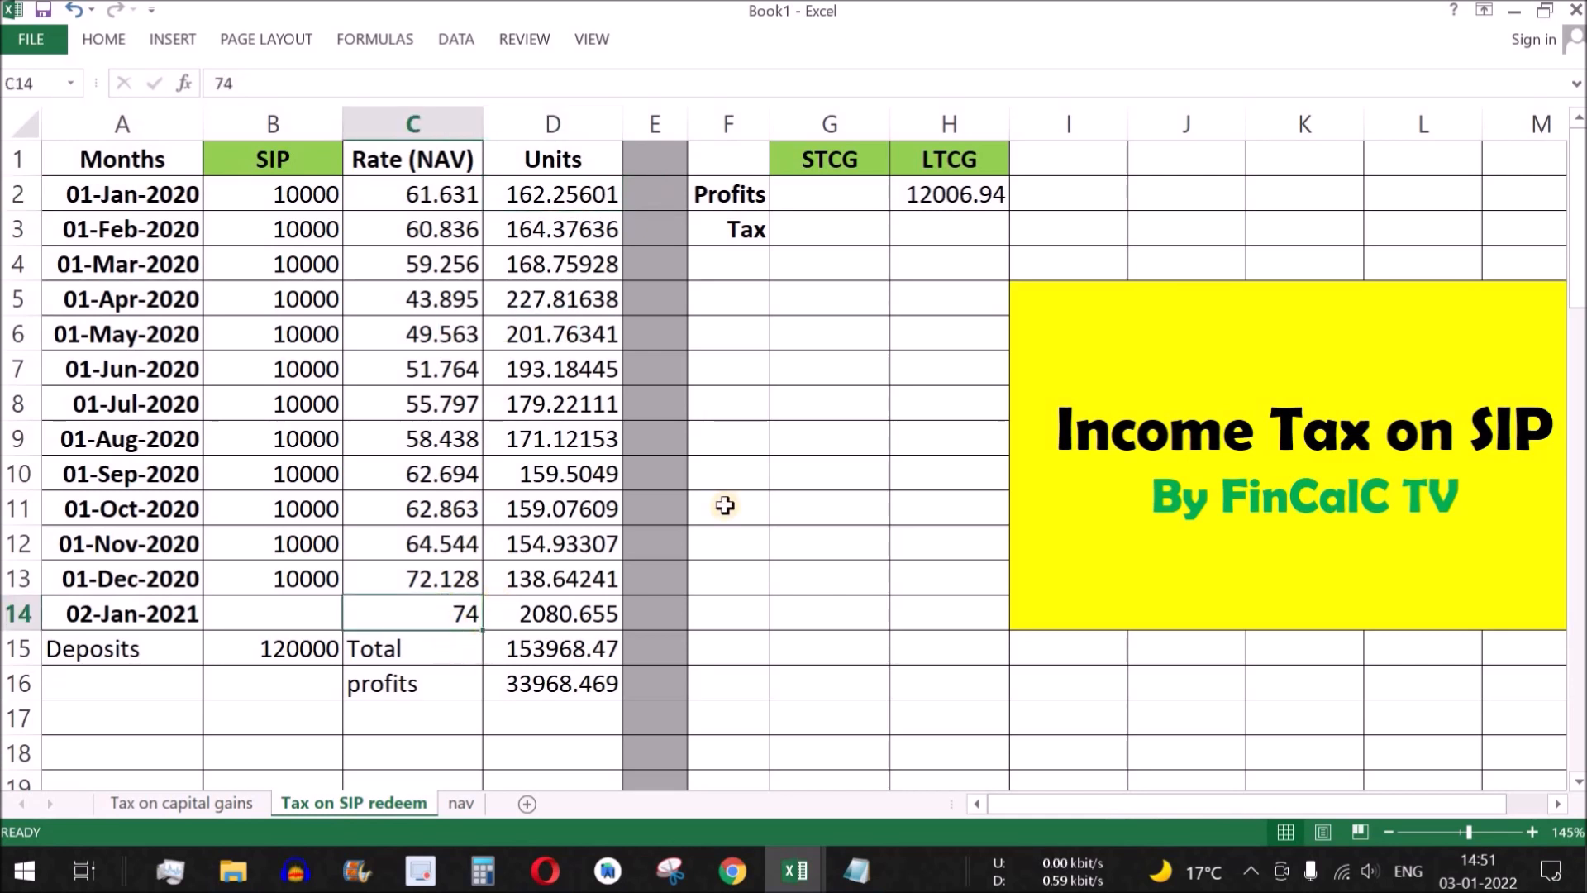
Step: Extend the LTCG profits formula in H2 to =D2*C14-B2 to subtract the January 2020 investment from its redemption value
left_click(985, 198)
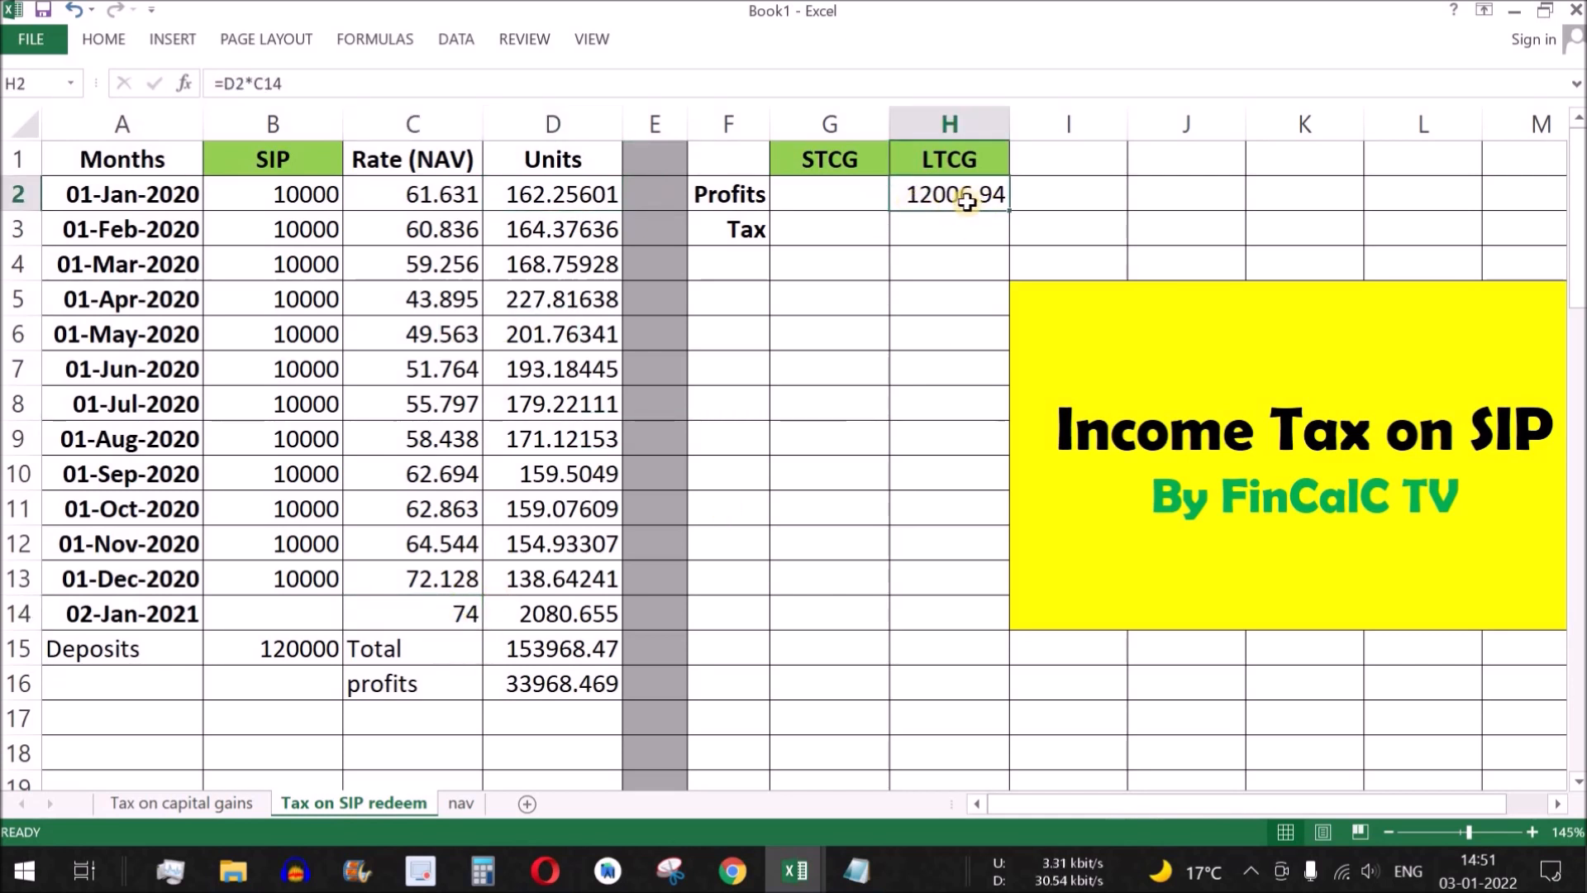
left_click(327, 203)
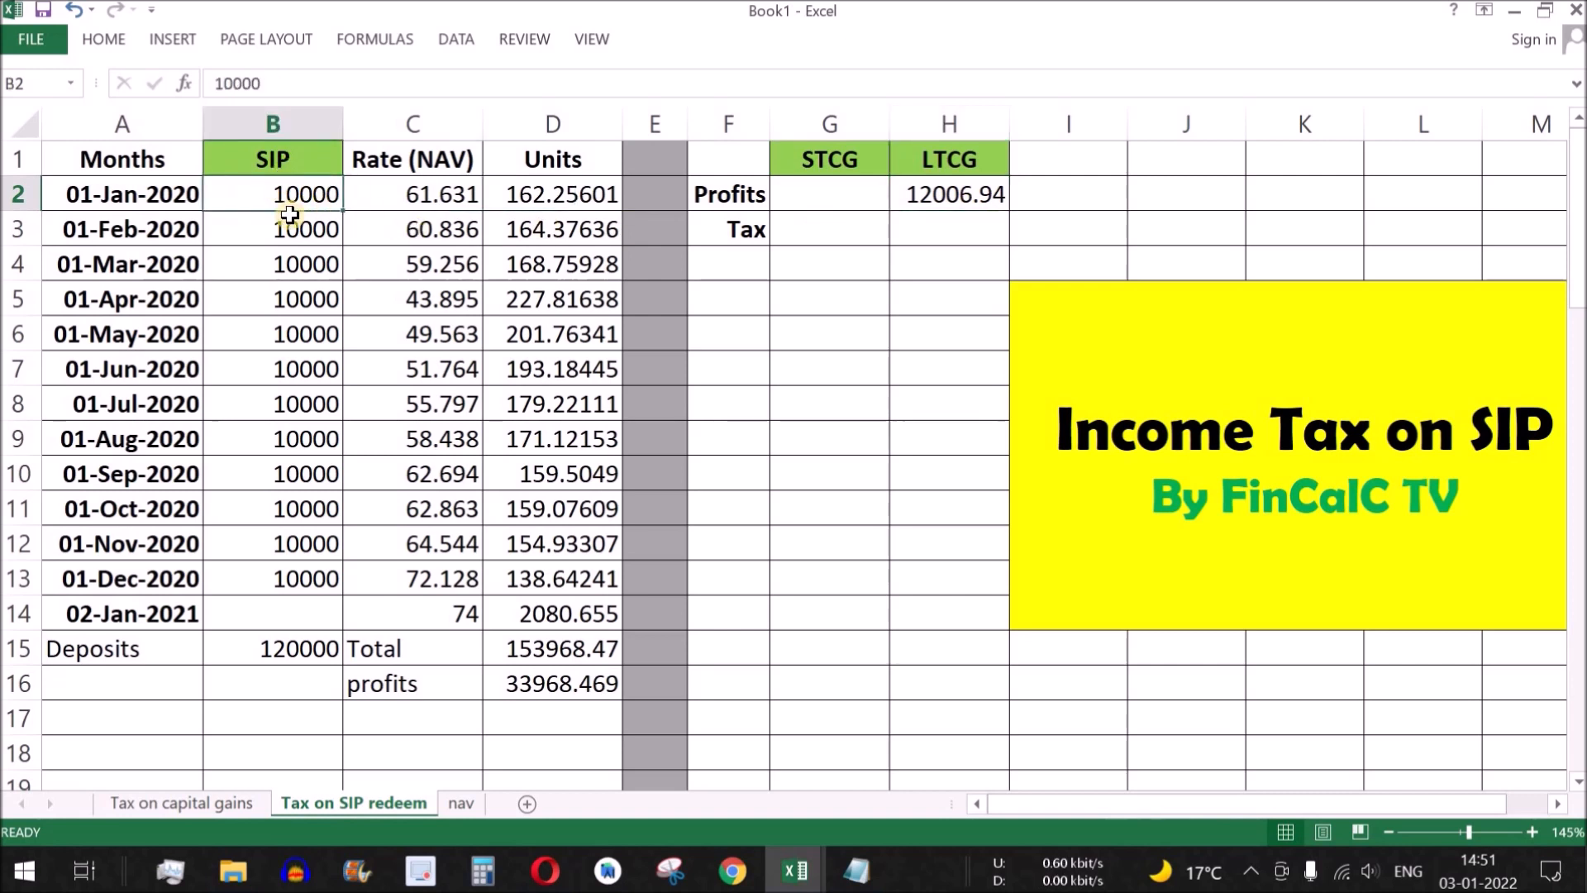
left_click(986, 195)
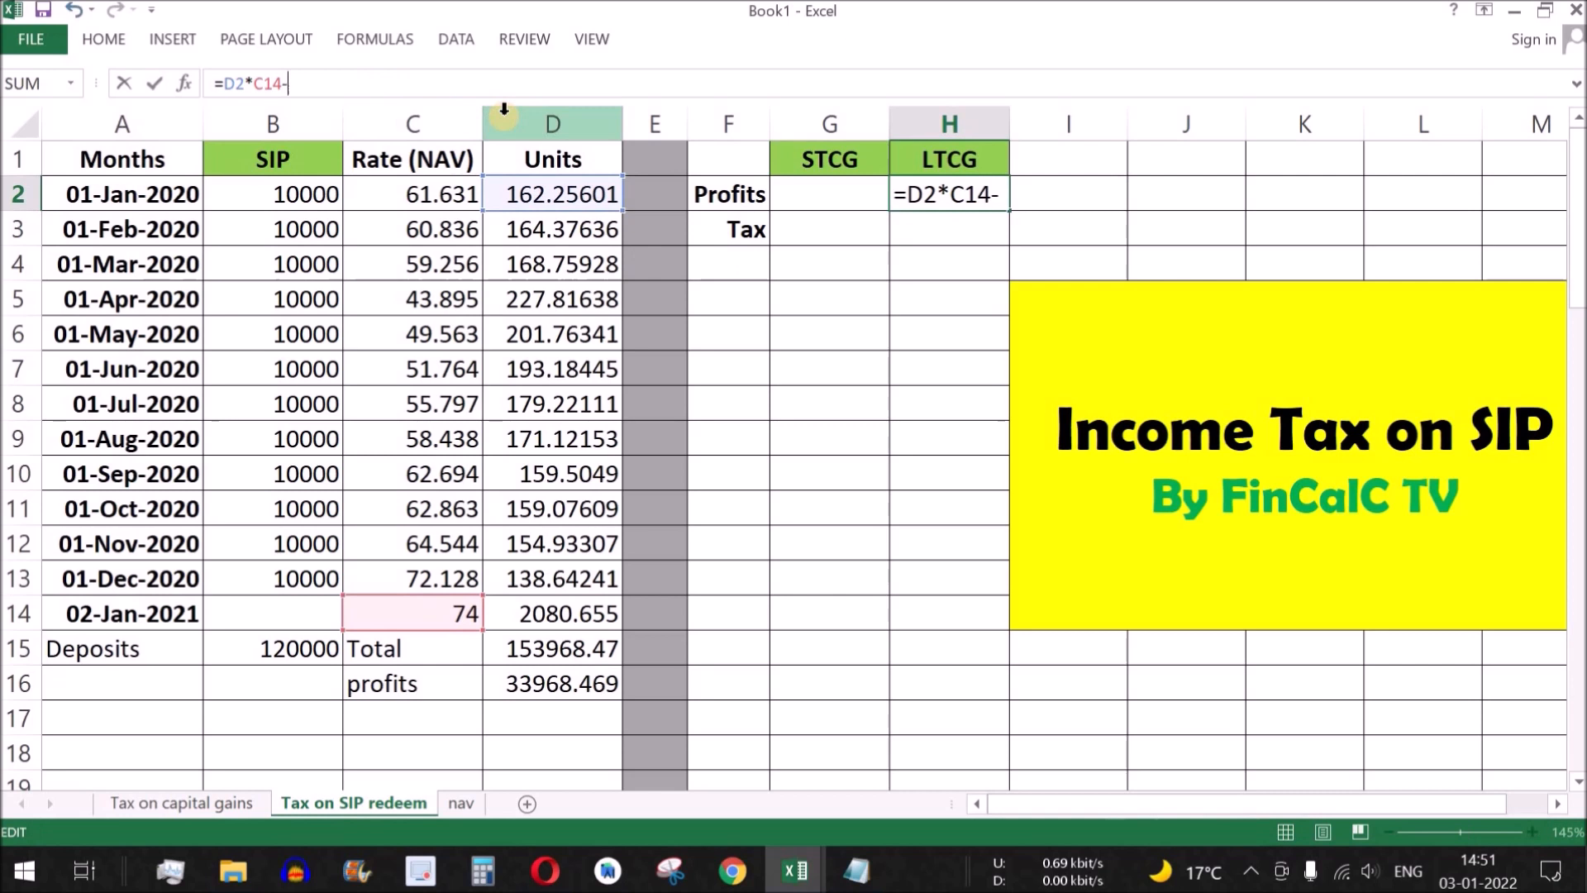
type("-")
left_click(290, 197)
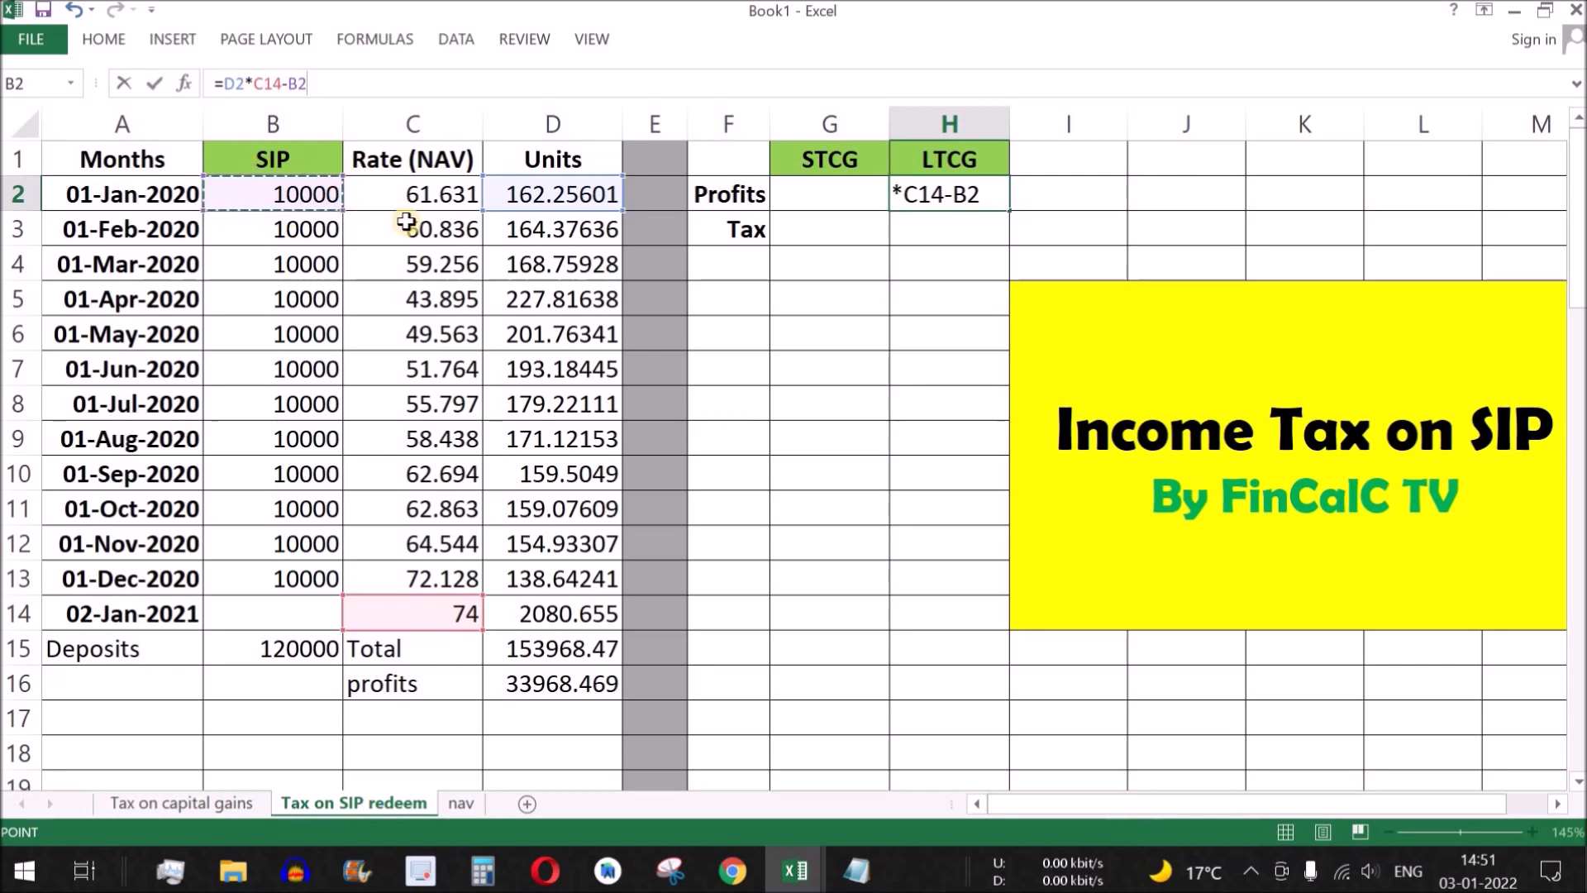
key("Return")
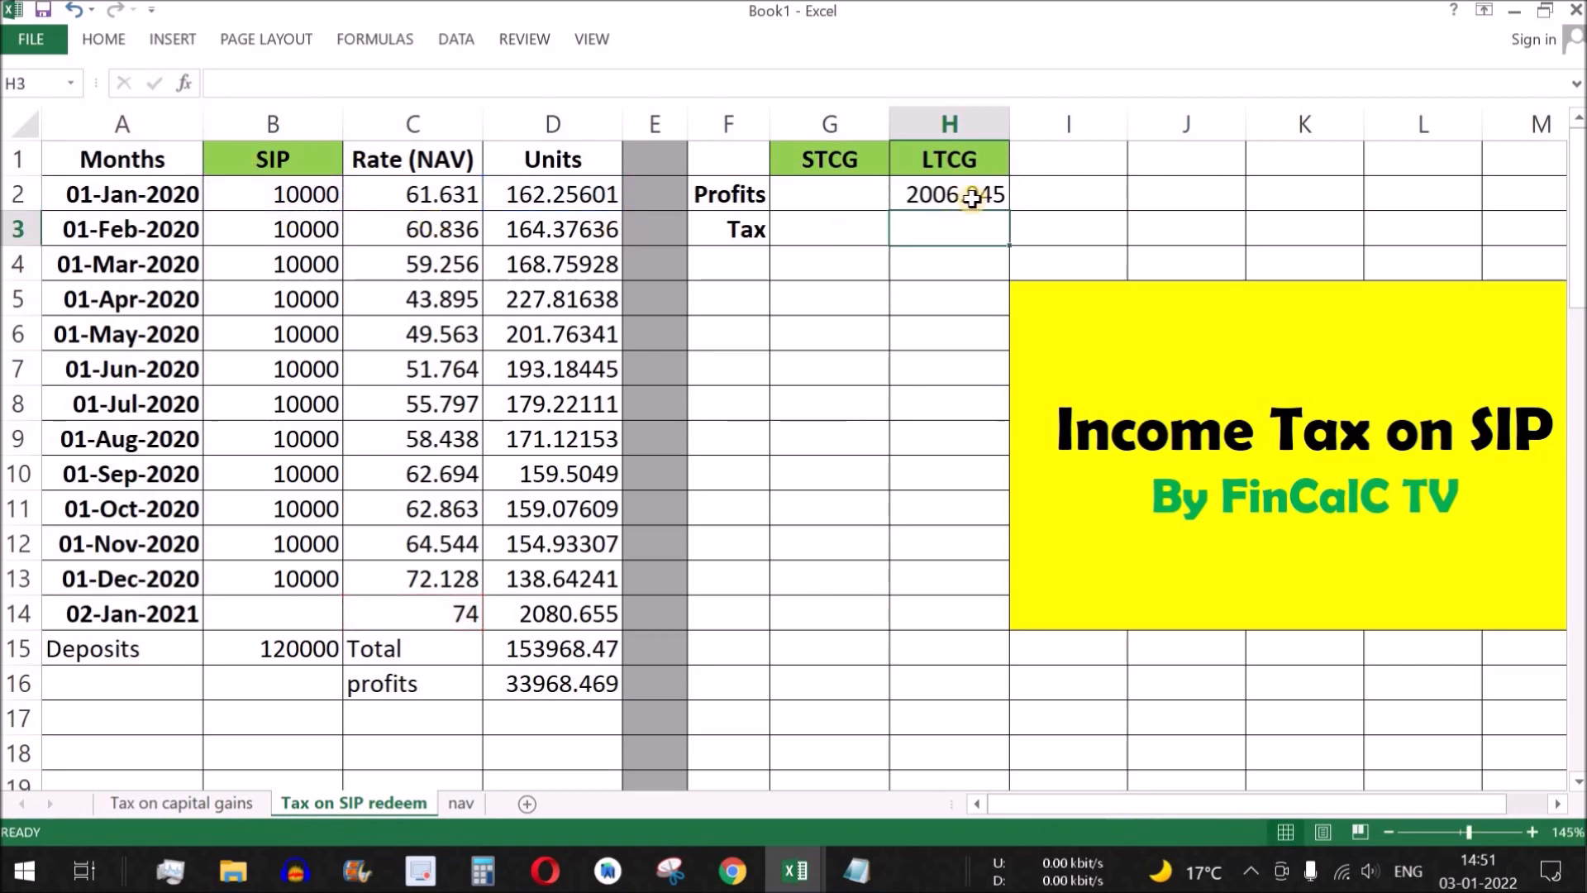
left_click(921, 203)
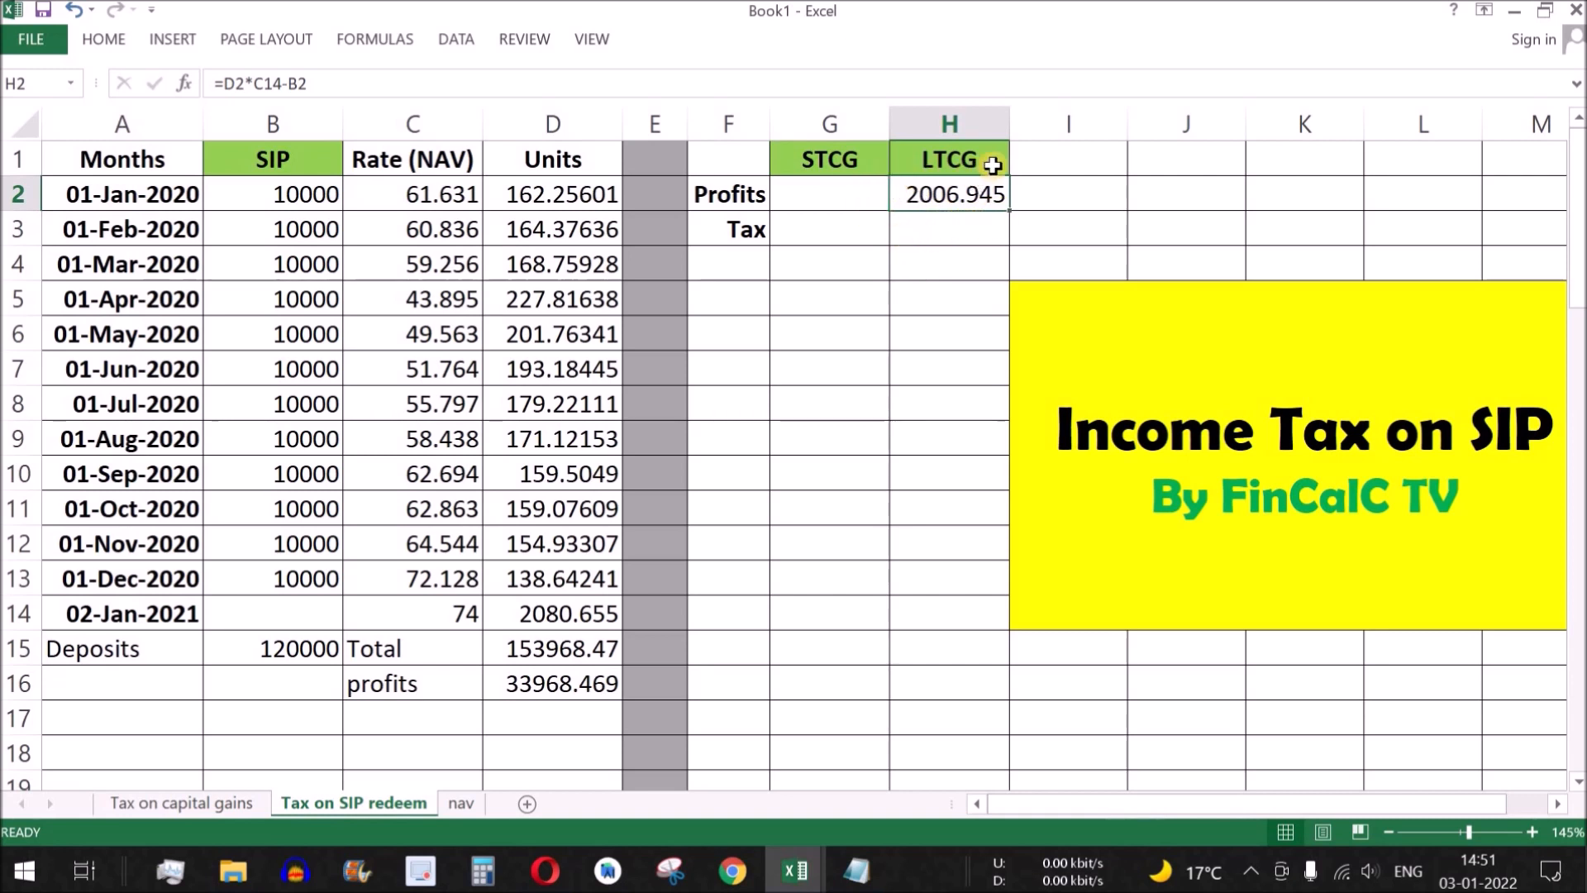
left_click(983, 162)
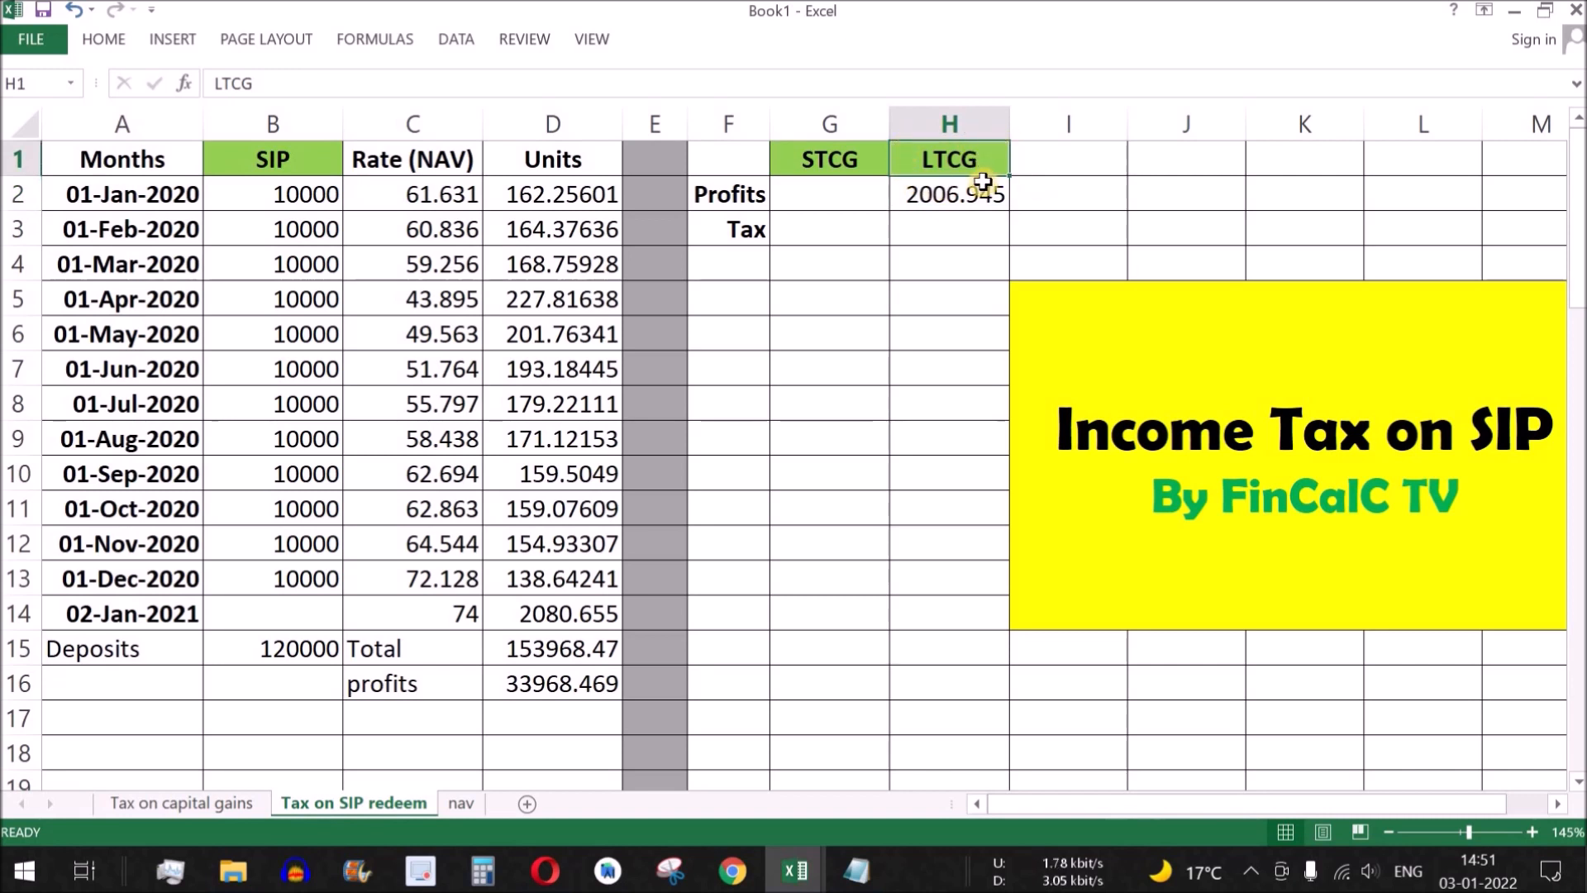
Step: Enter =SUM(D3:D13)*C14 in the STCG profits cell G2 to value the February to December 2020 units at the redemption NAV
left_click(842, 201)
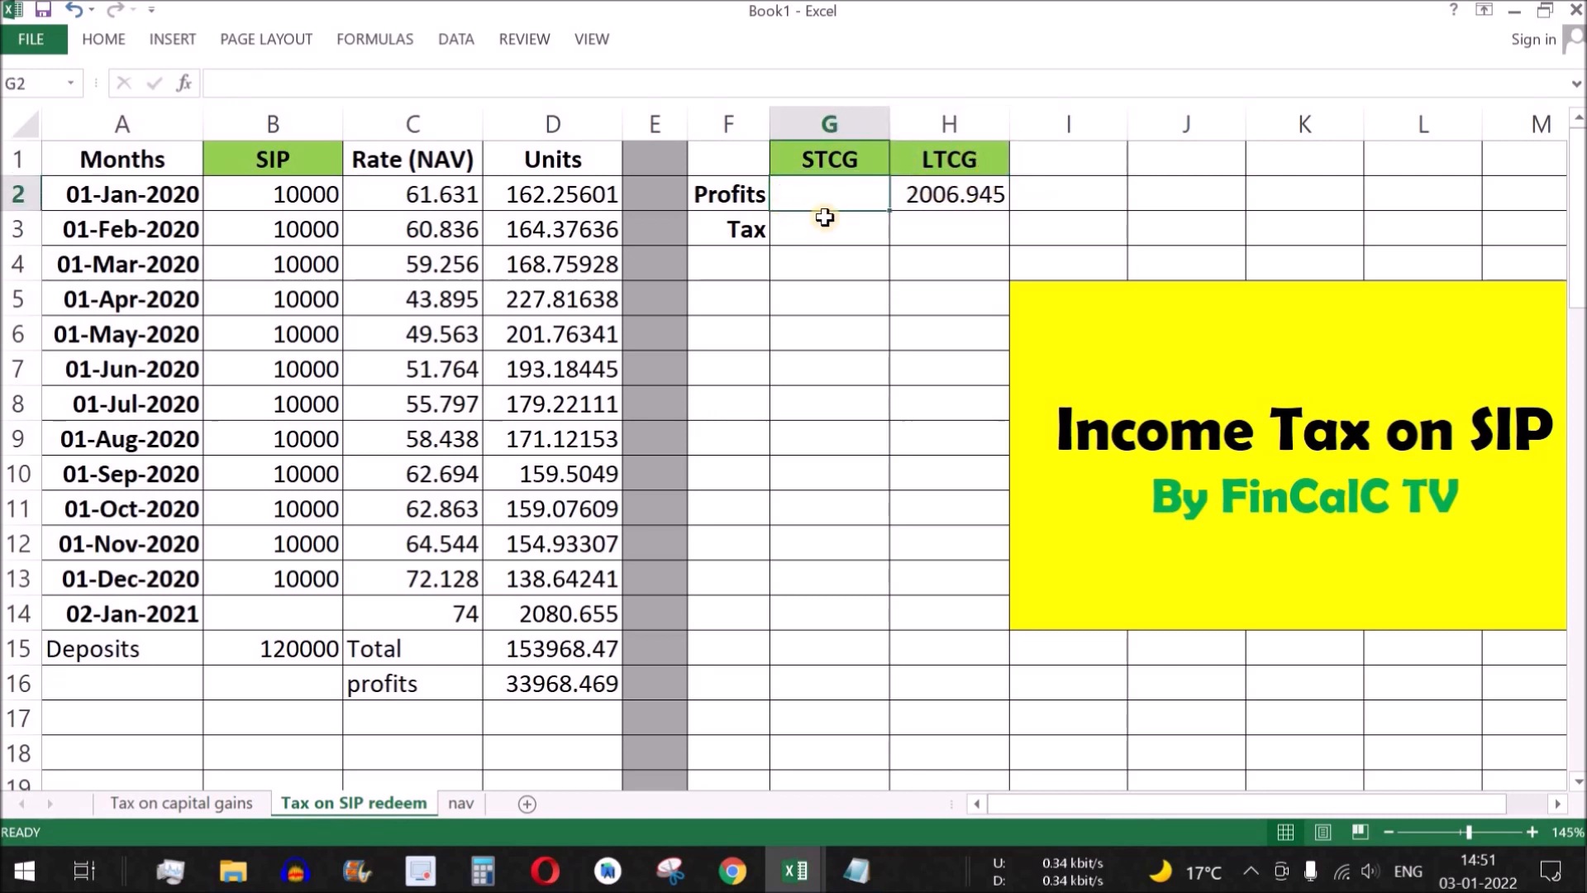
left_click_drag(572, 231, 578, 550)
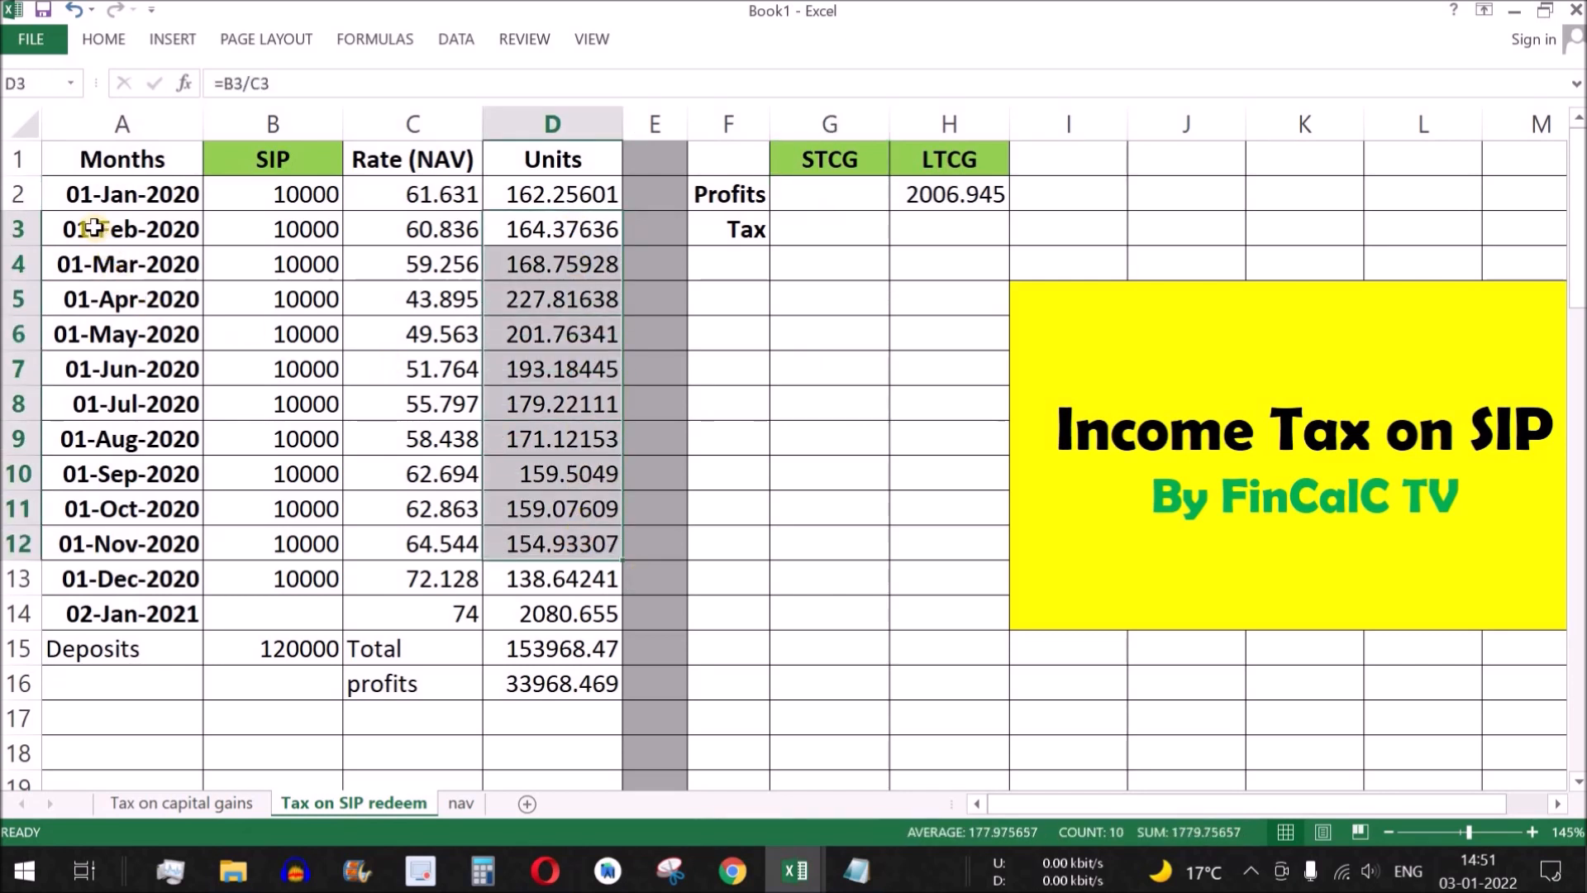
left_click(179, 229)
left_click_drag(178, 229, 532, 576)
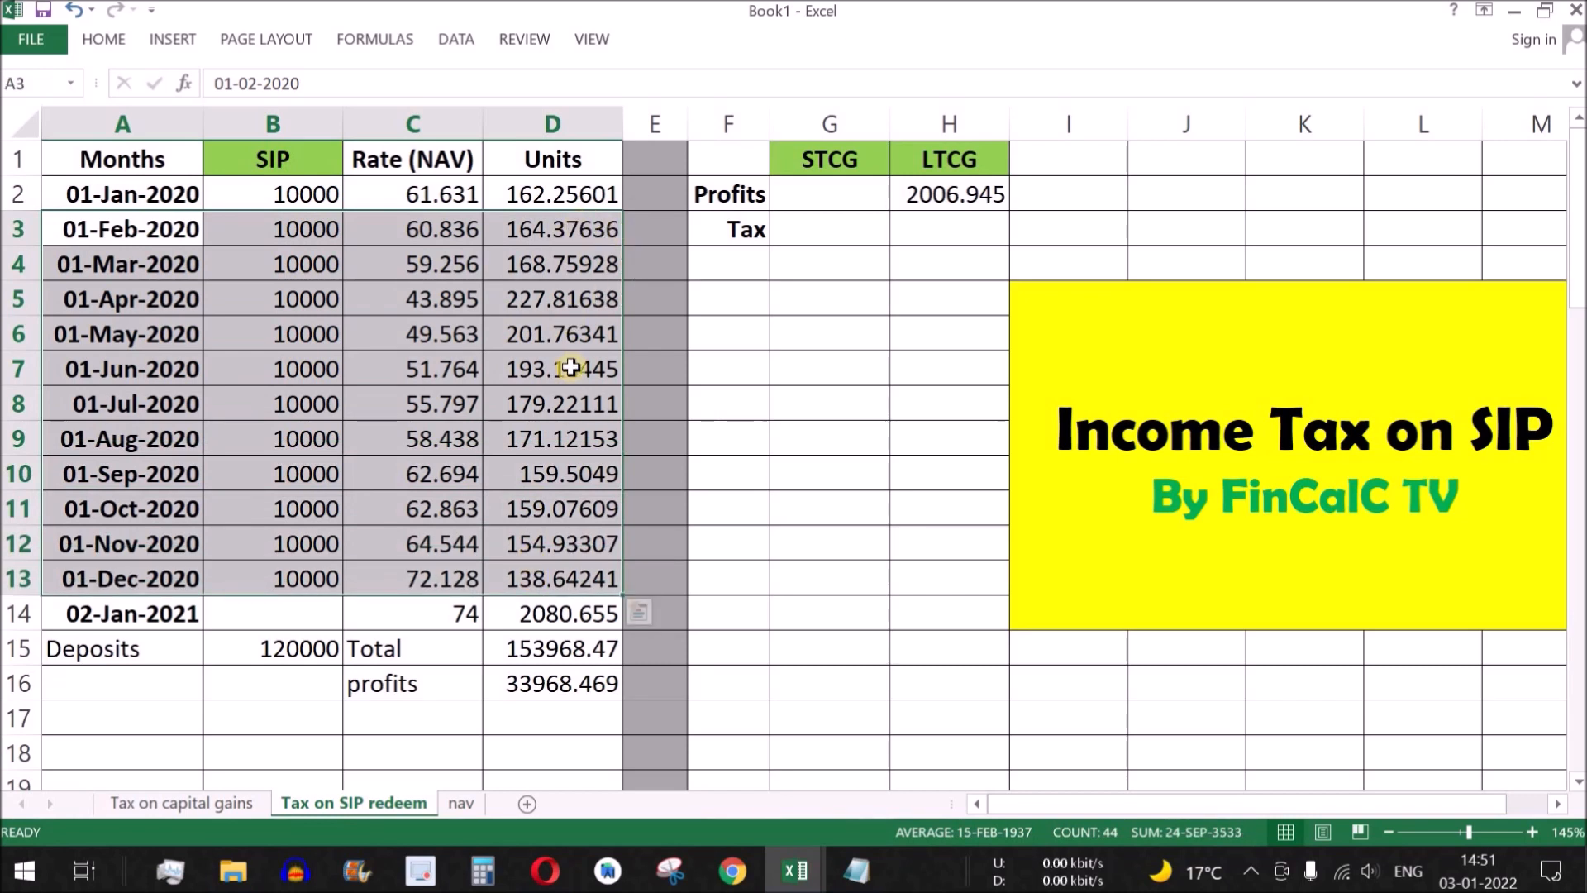
left_click(820, 190)
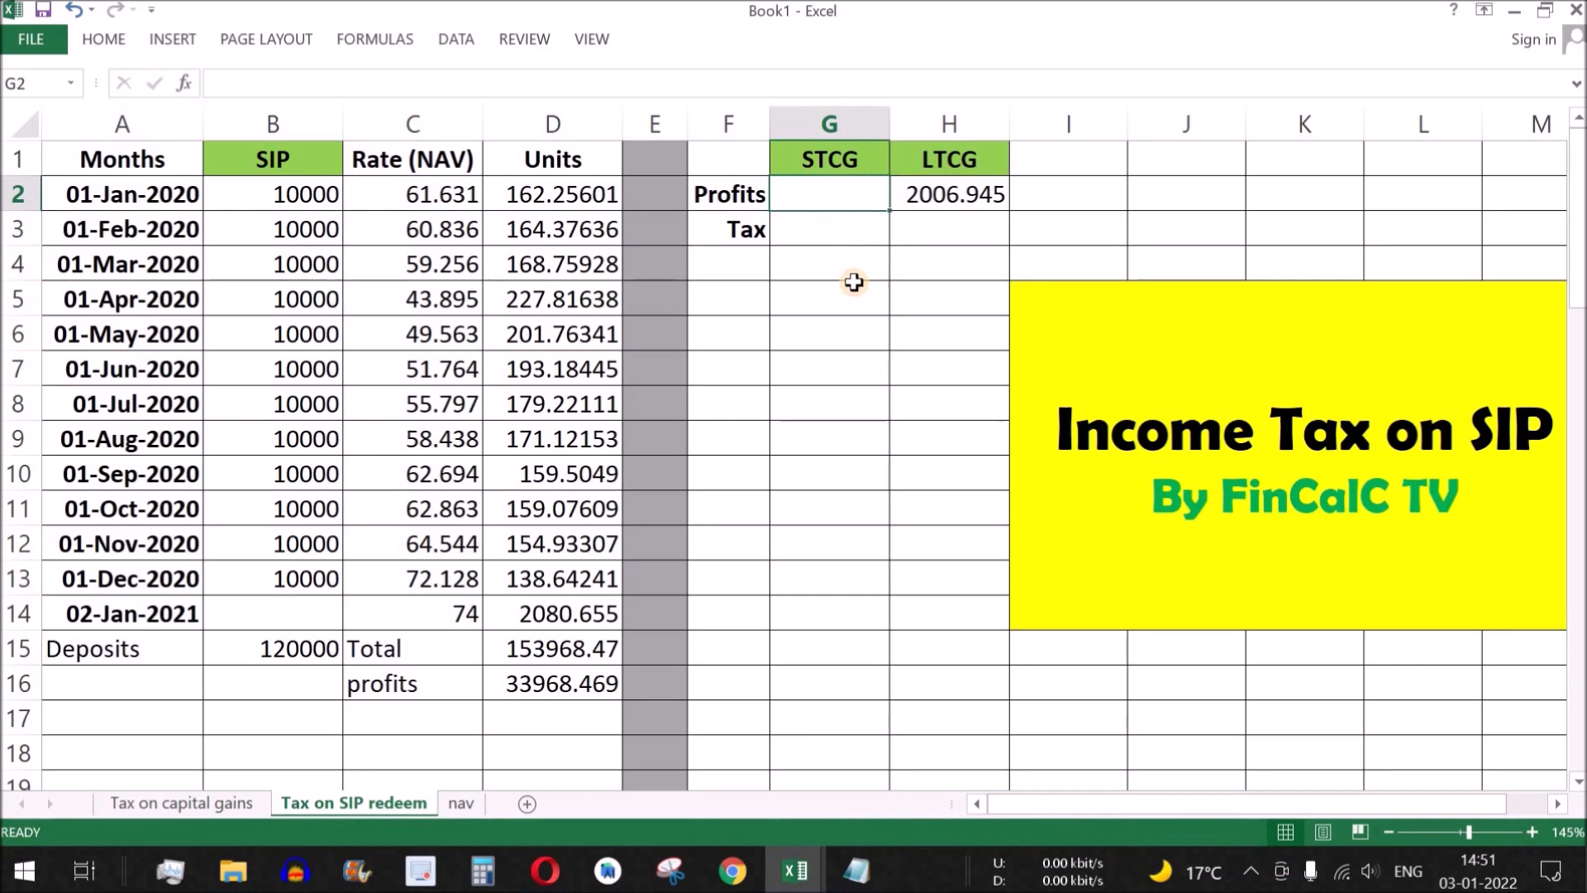
type("=sum")
key("Tab")
left_click_drag(570, 233, 563, 582)
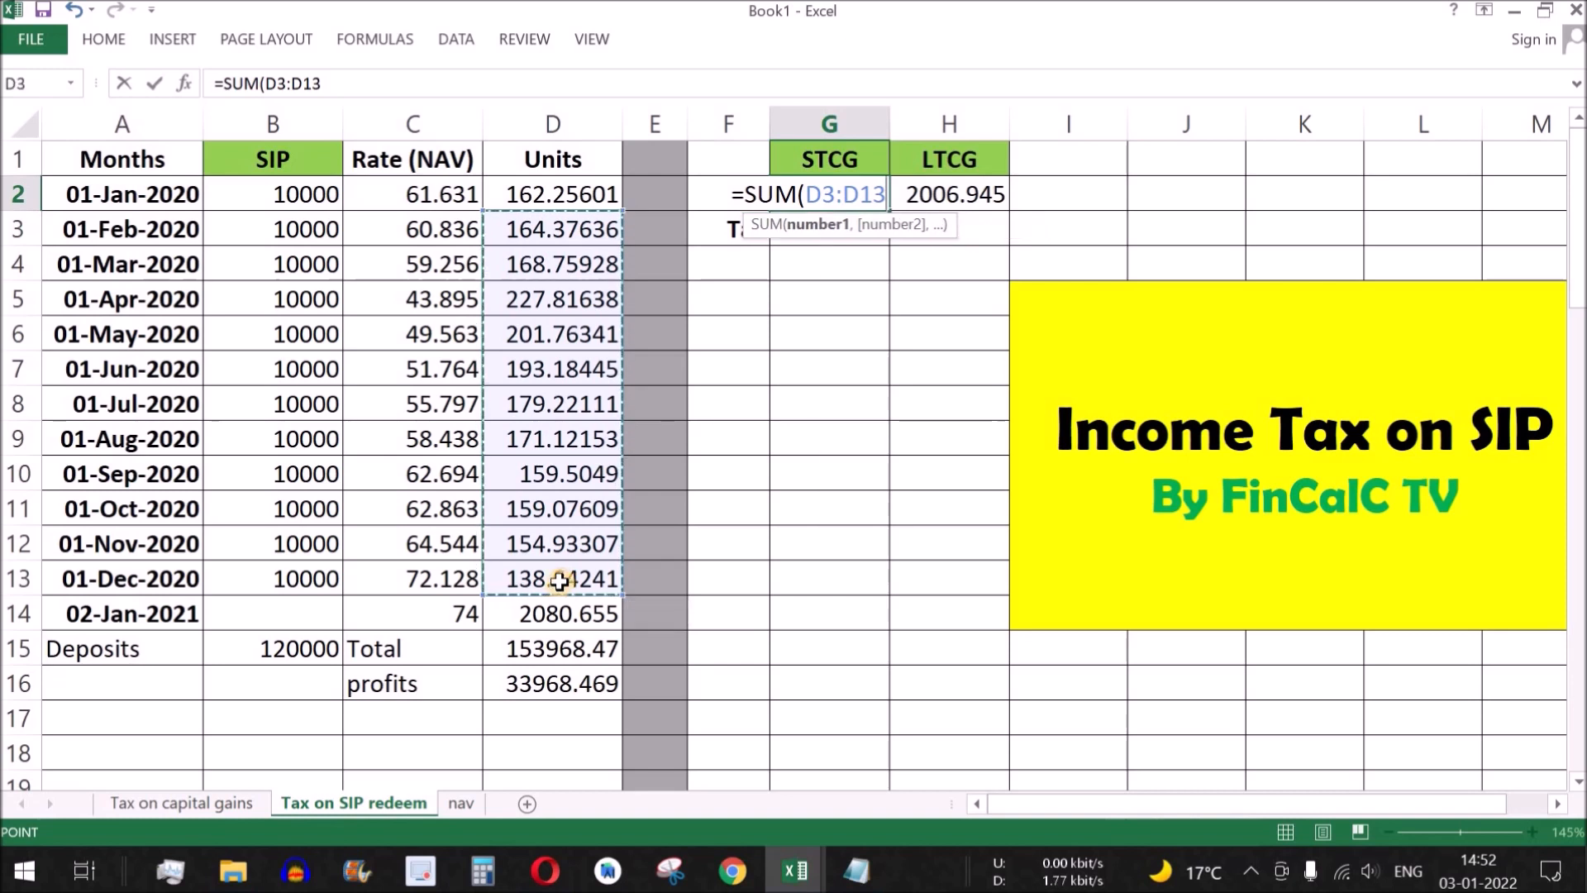
type(")")
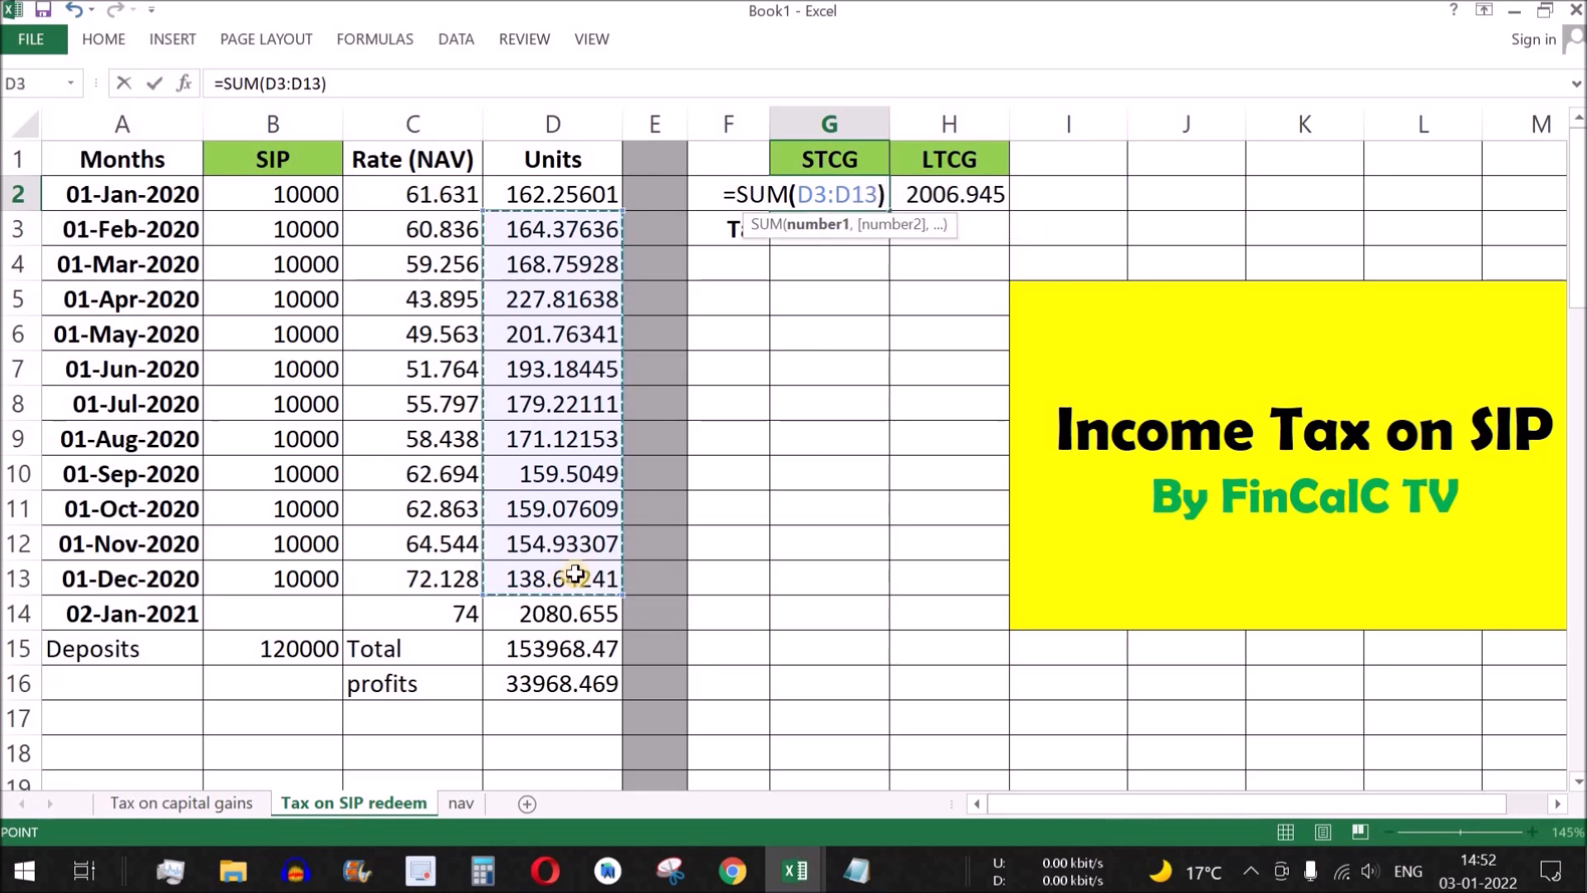
type("*")
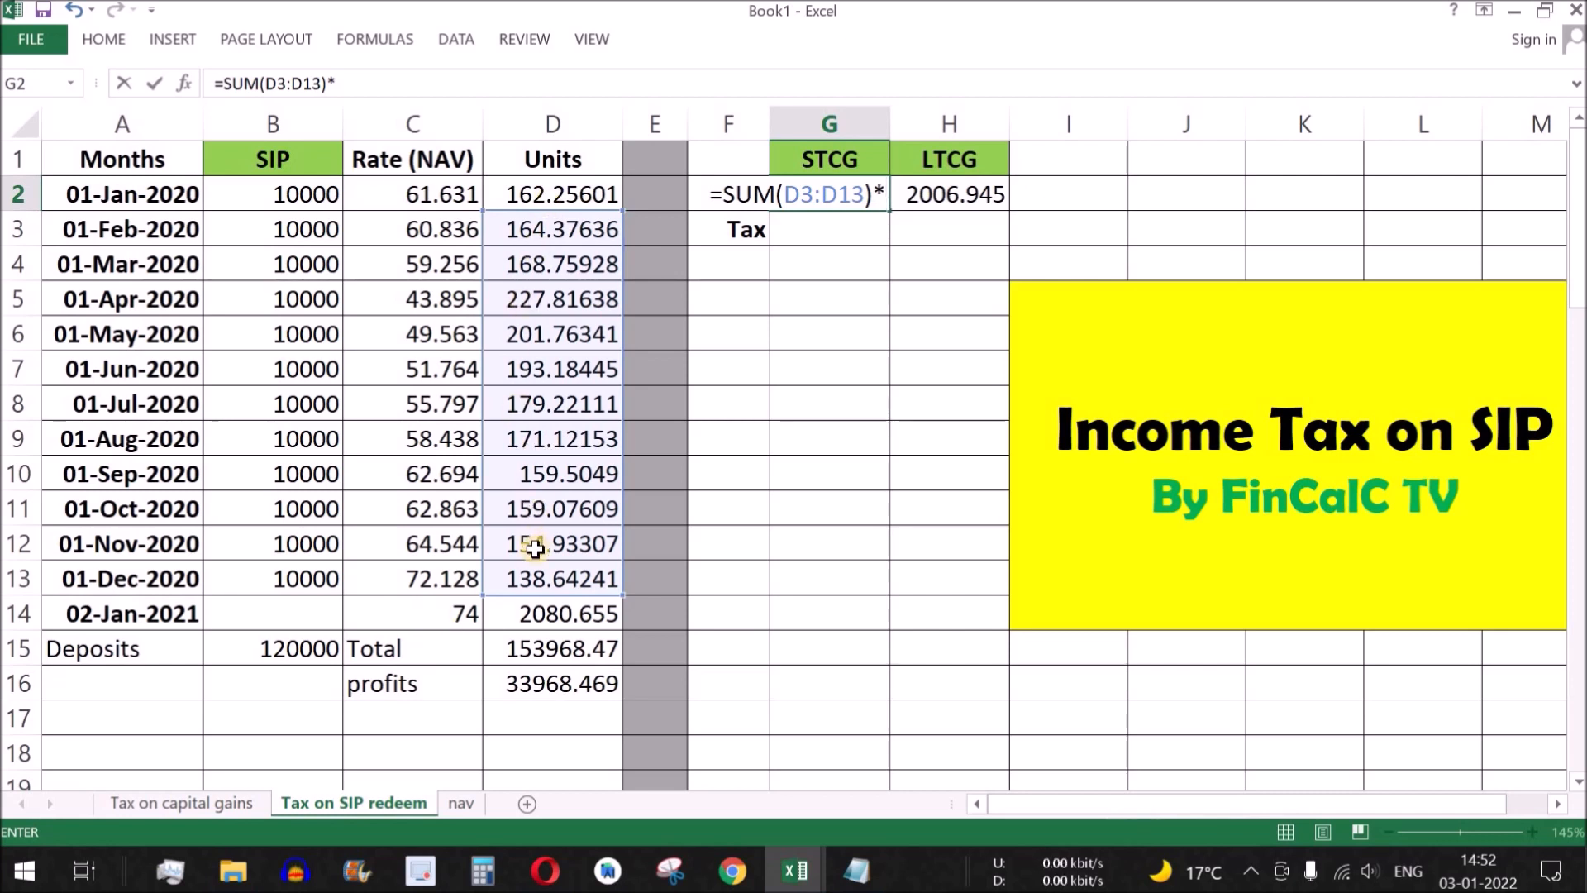
left_click(422, 616)
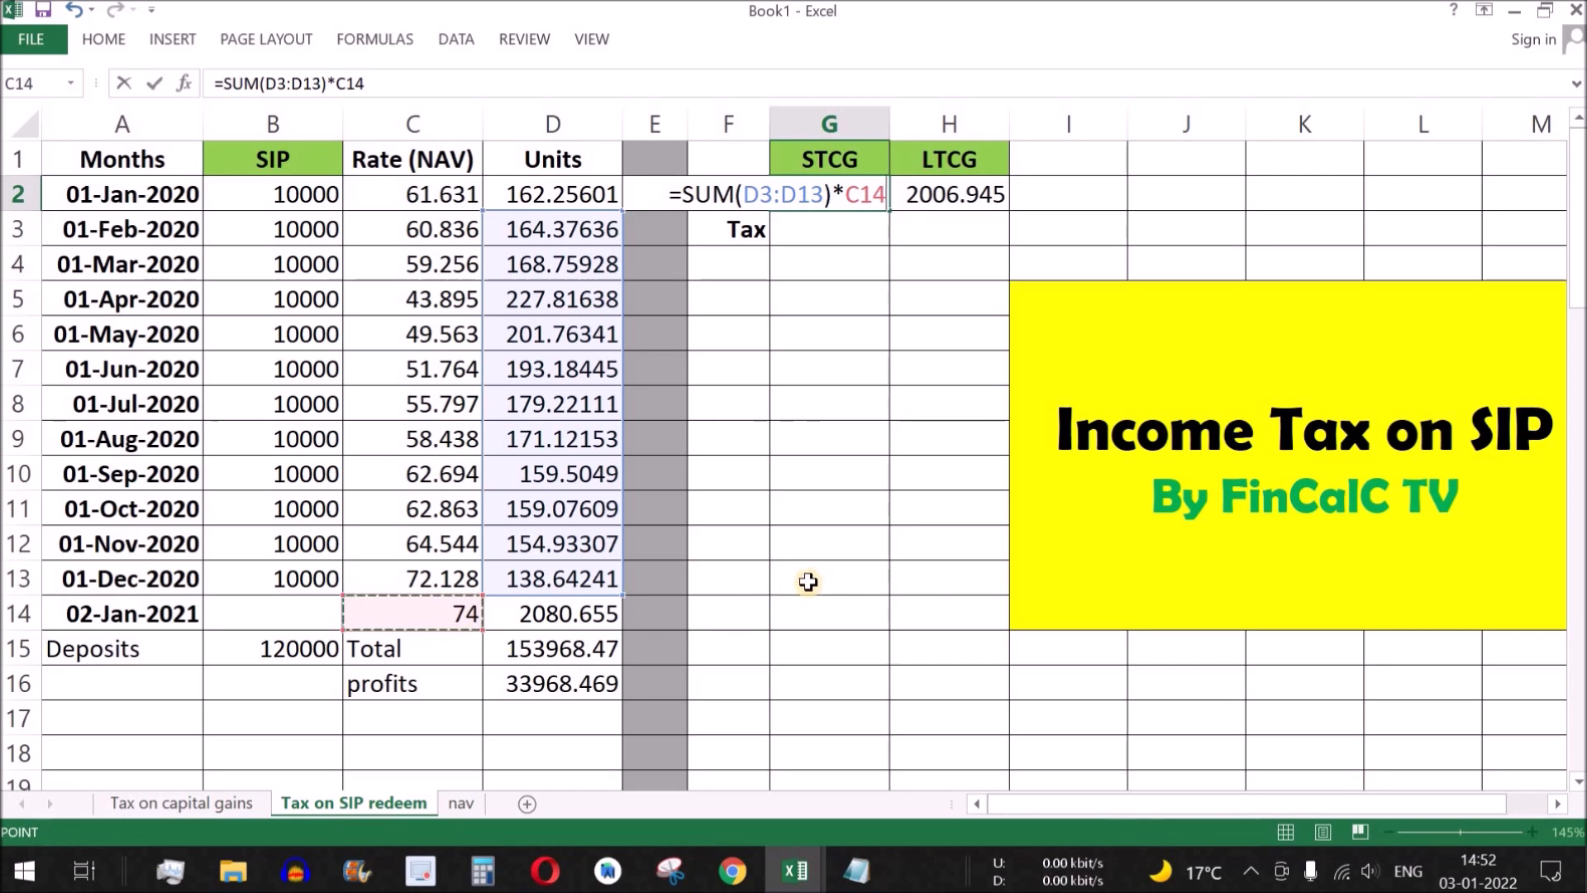
key("Return")
Step: Extend the STCG profits formula in G2 to =SUM(D3:D13)*C14-SUM(B3:B13) to subtract the February to December deposits
left_click(852, 196)
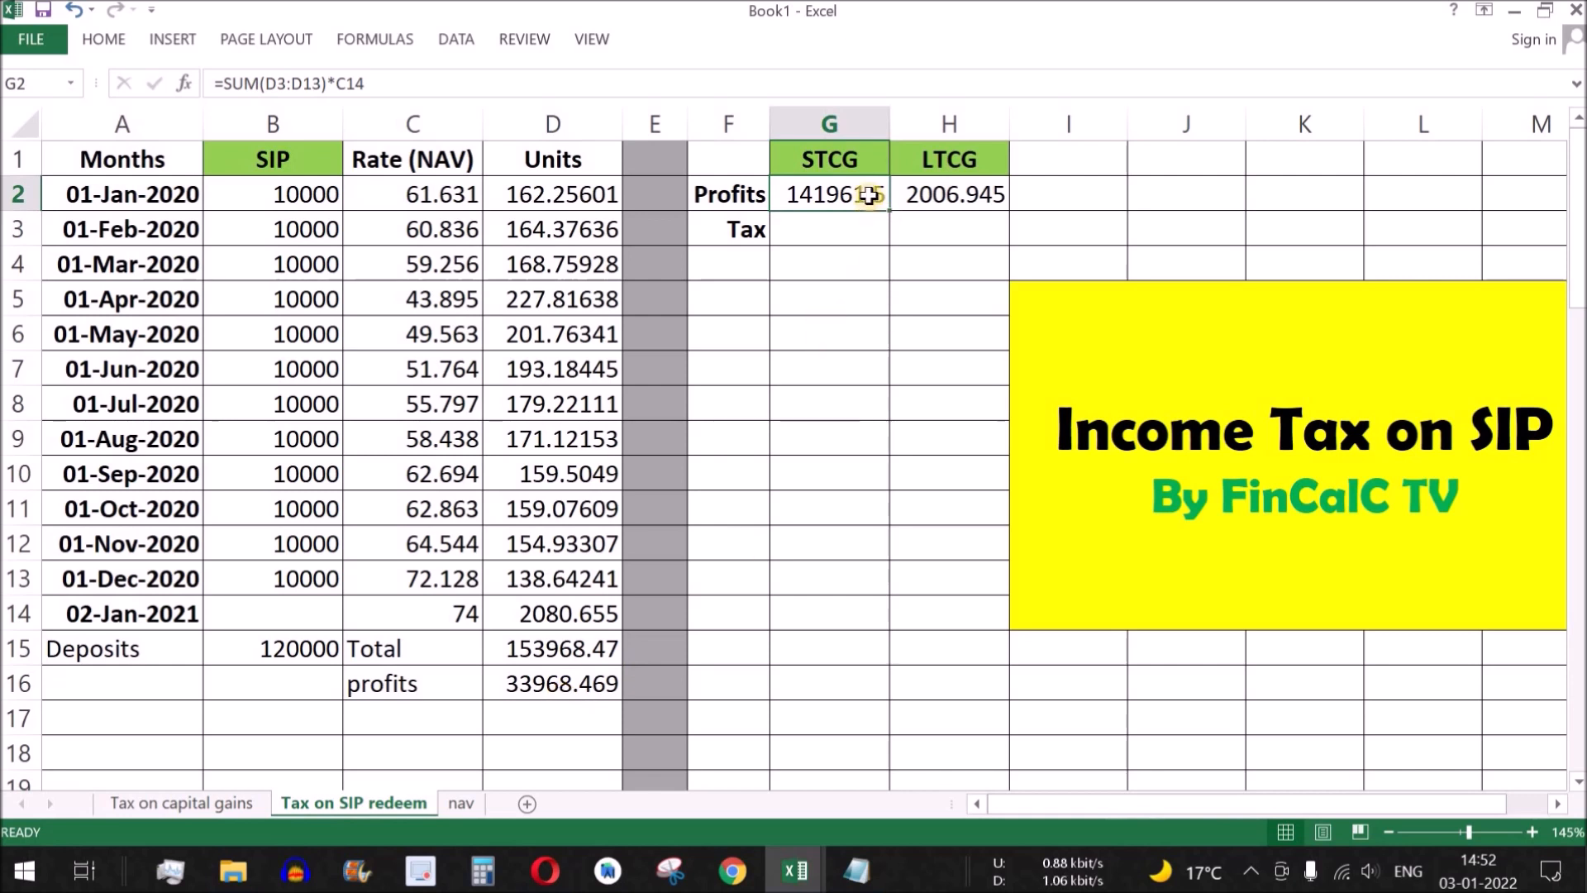
left_click(425, 82)
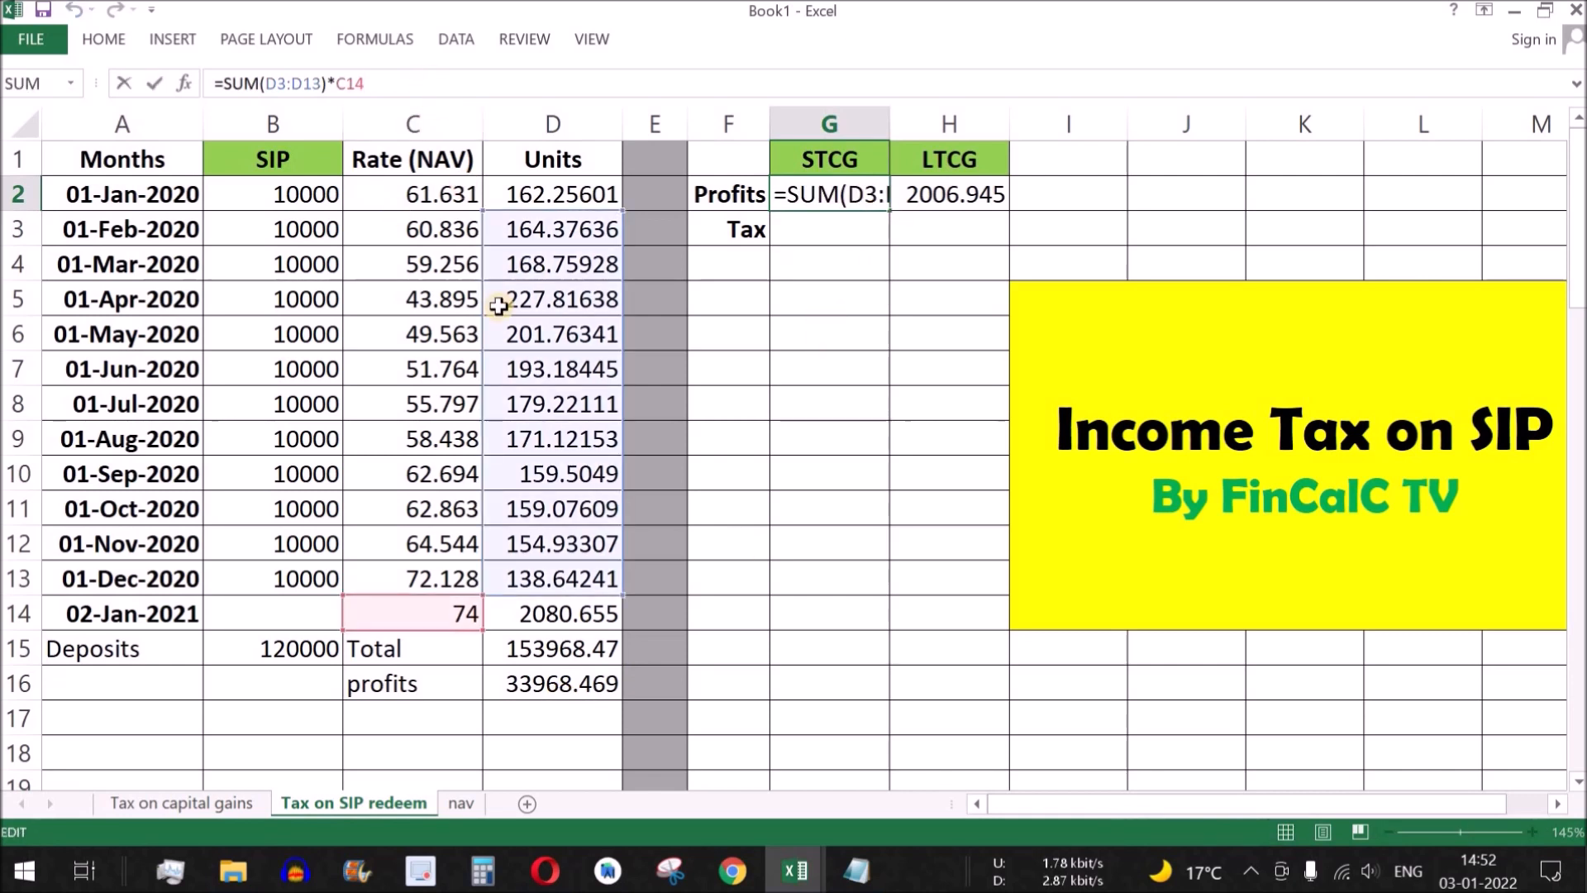
type("-")
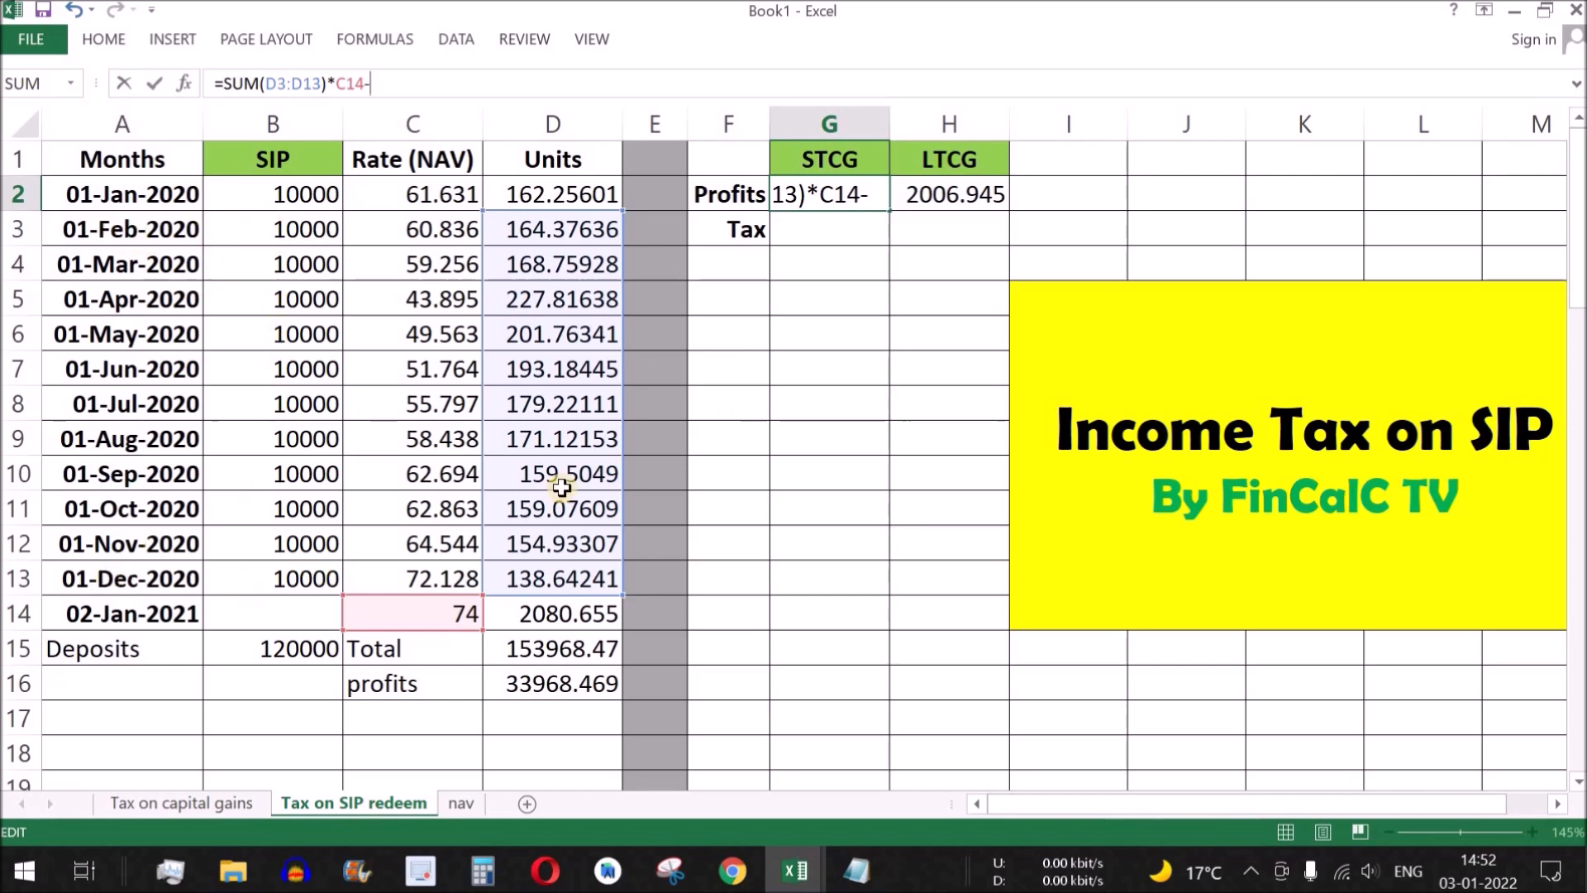
type("sum")
key("Tab")
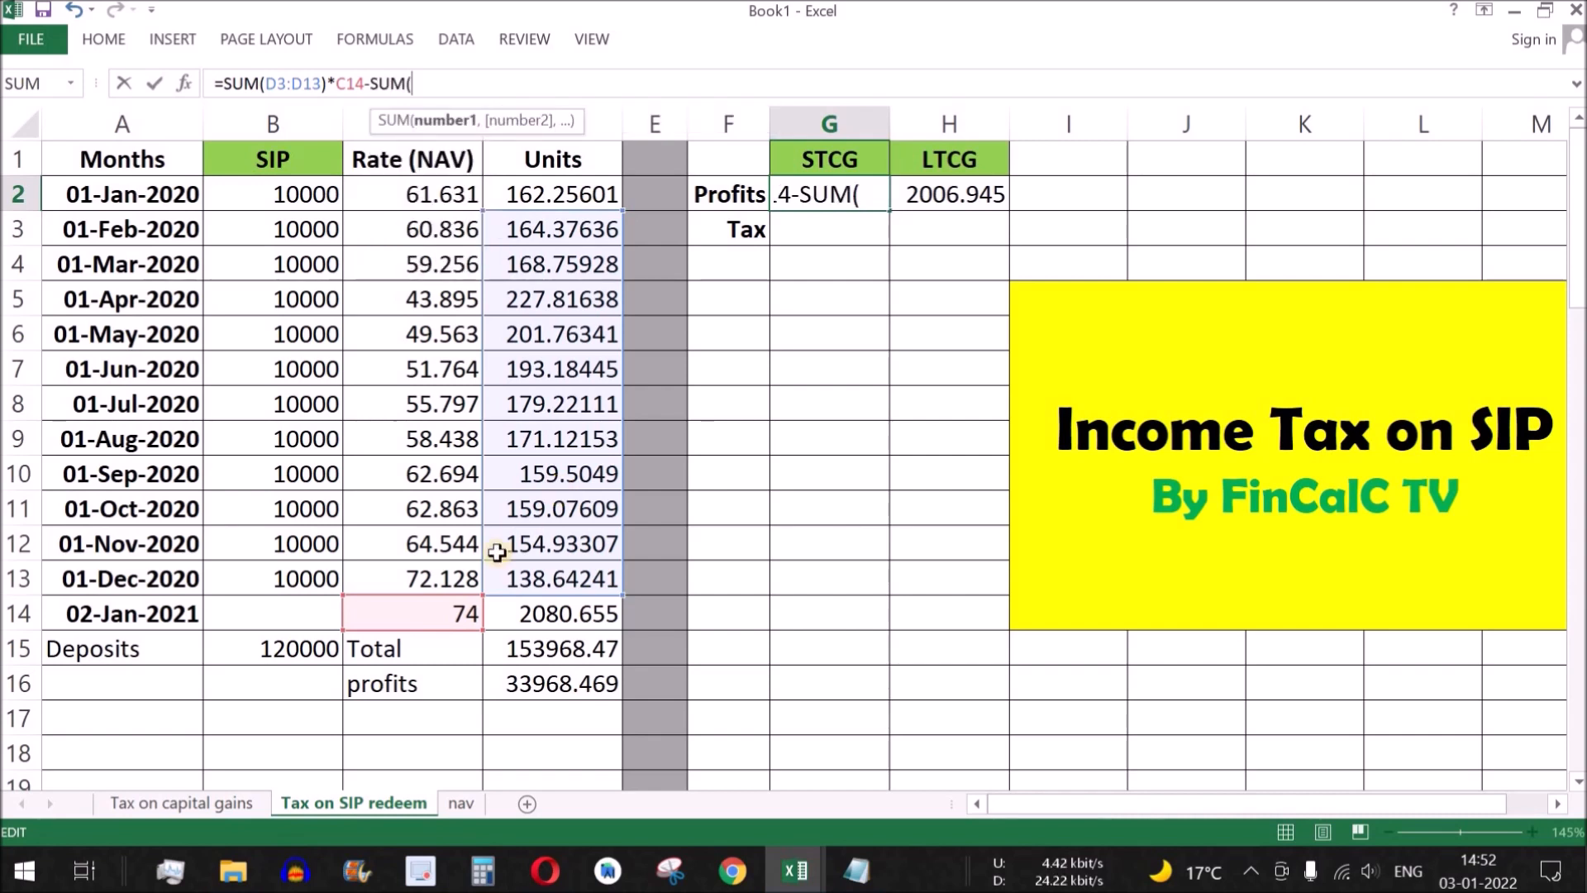
left_click_drag(278, 235, 283, 583)
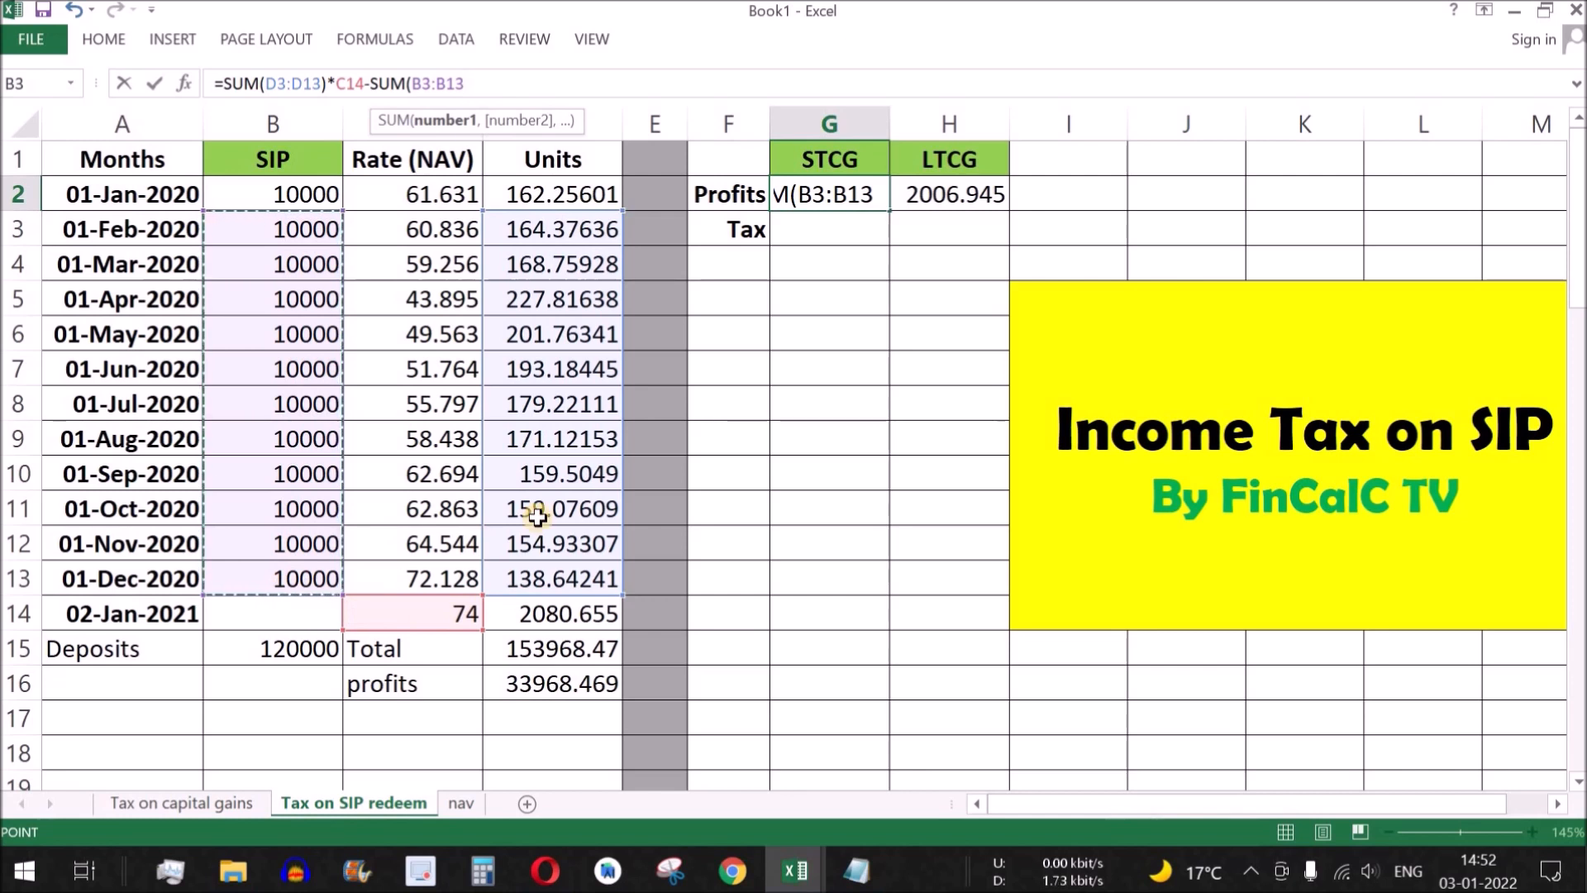
type(")")
key("Return")
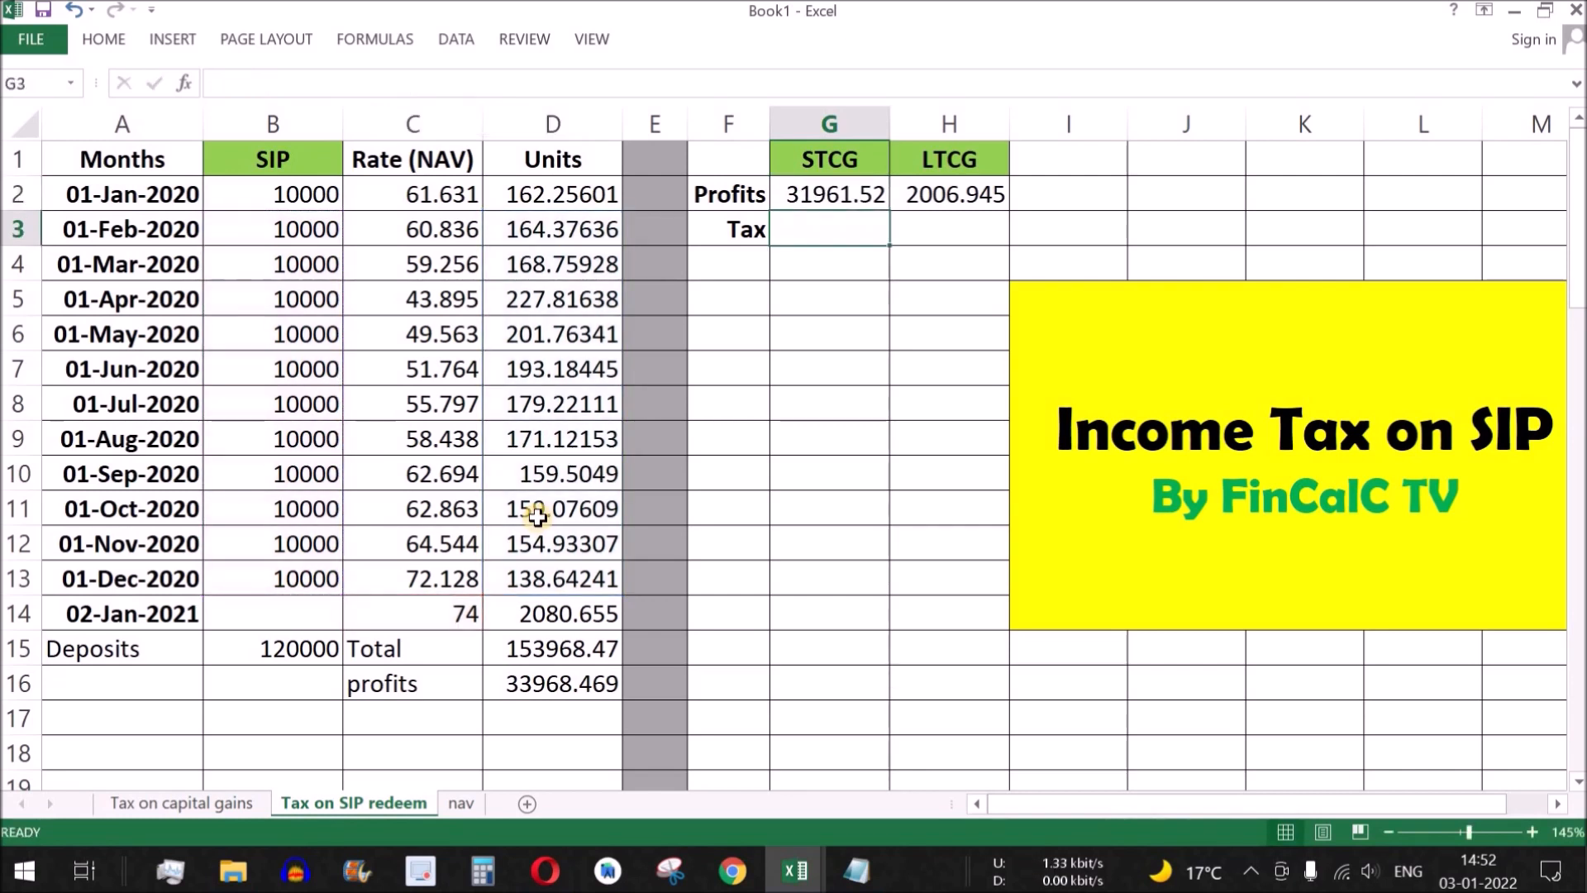
Step: Review the STCG and LTCG profits in G2 and H2 and the tax cells beneath them
left_click(843, 205)
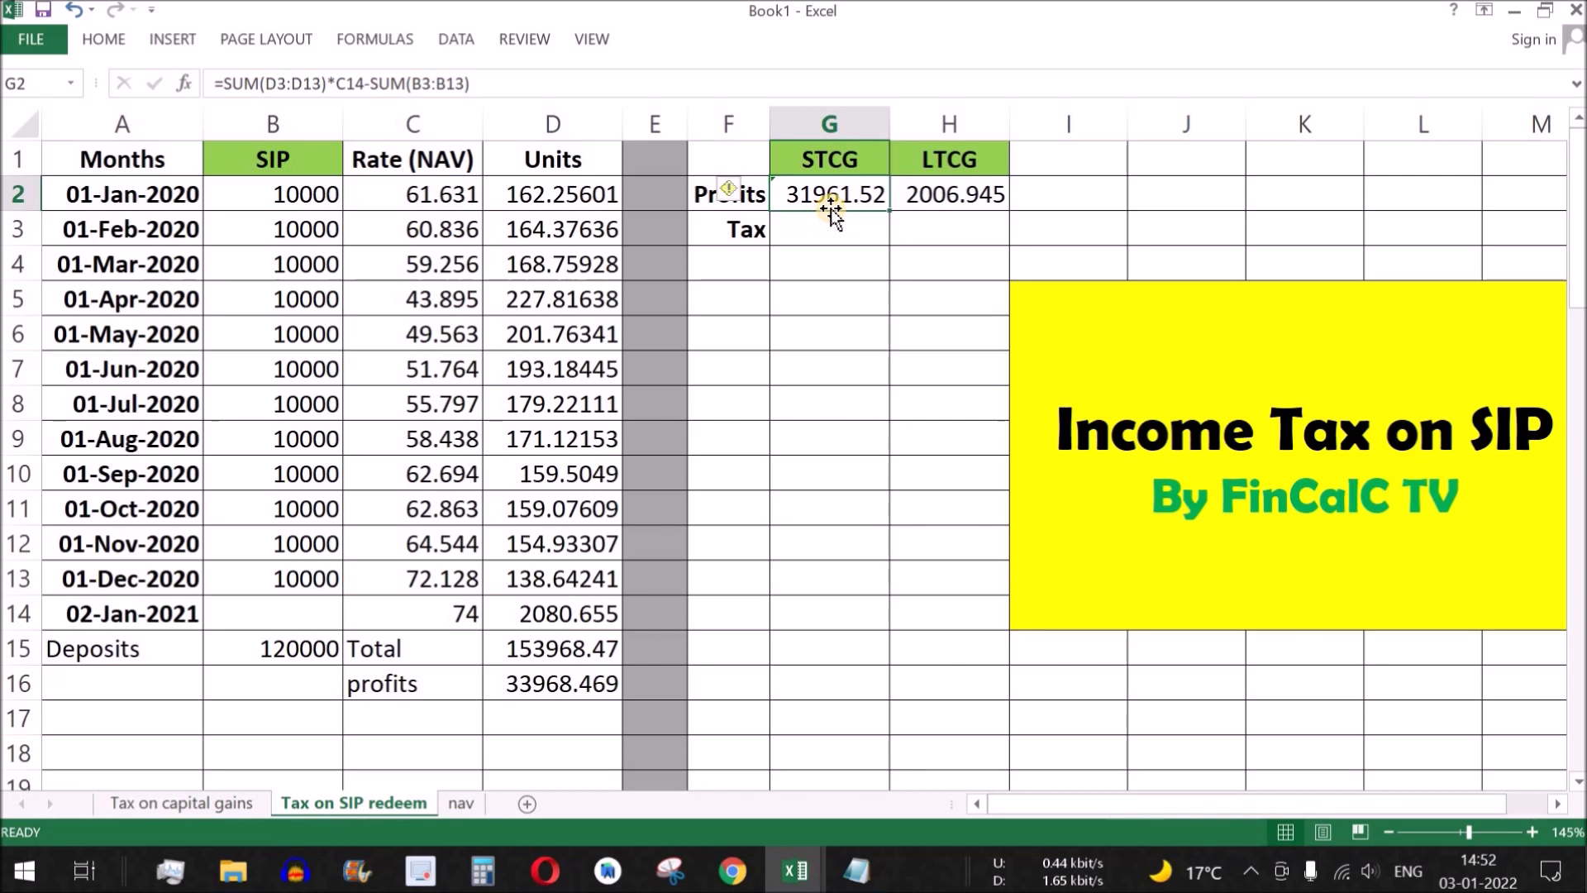
left_click(850, 168)
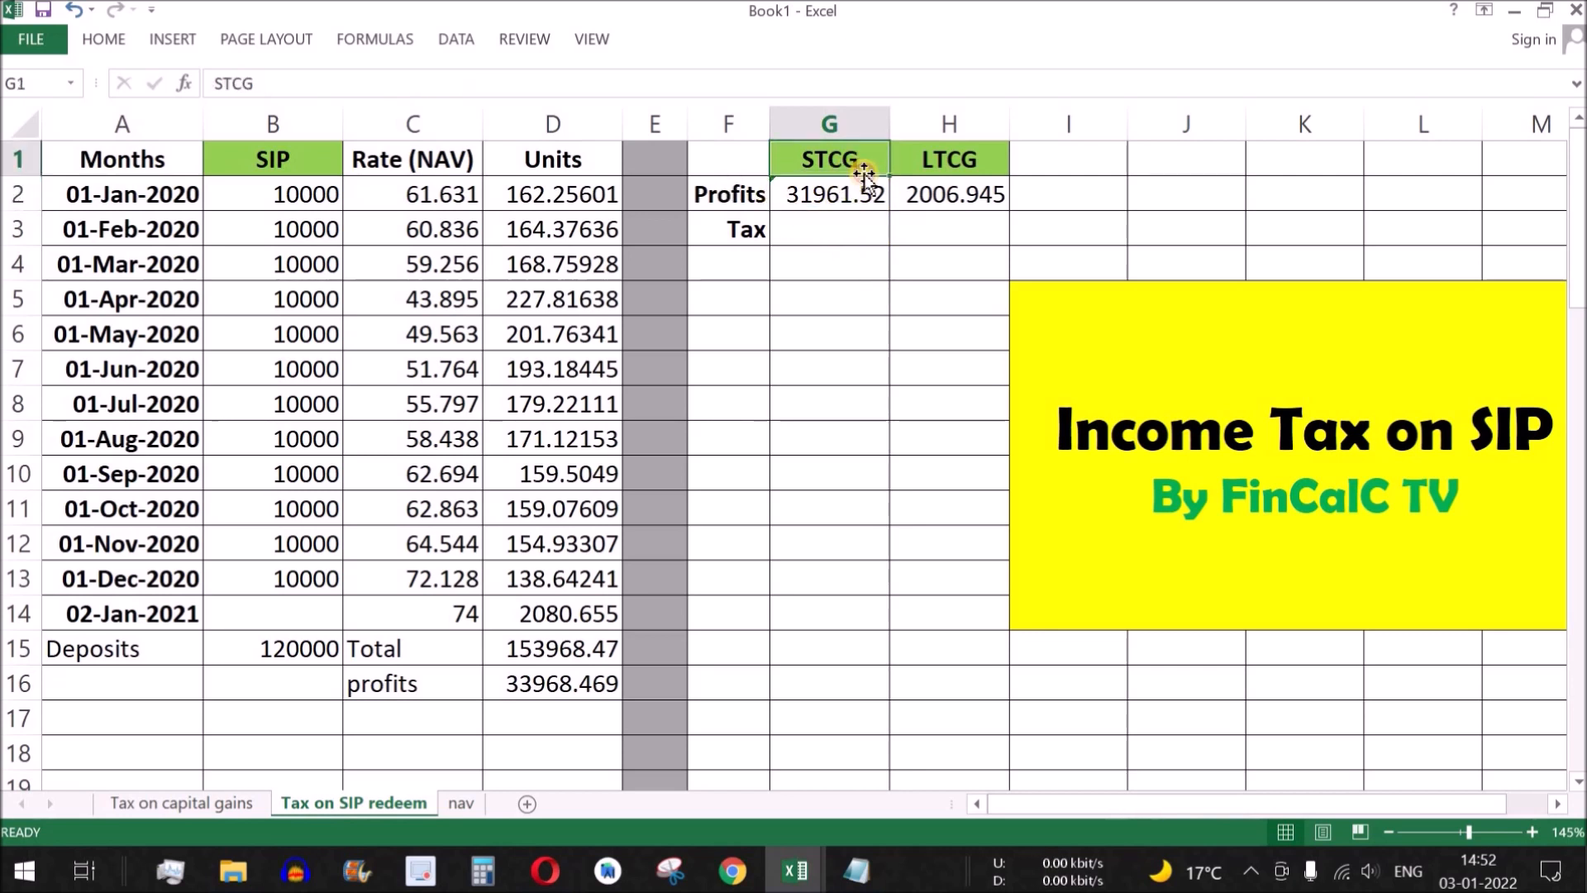
left_click(976, 194)
left_click(989, 166)
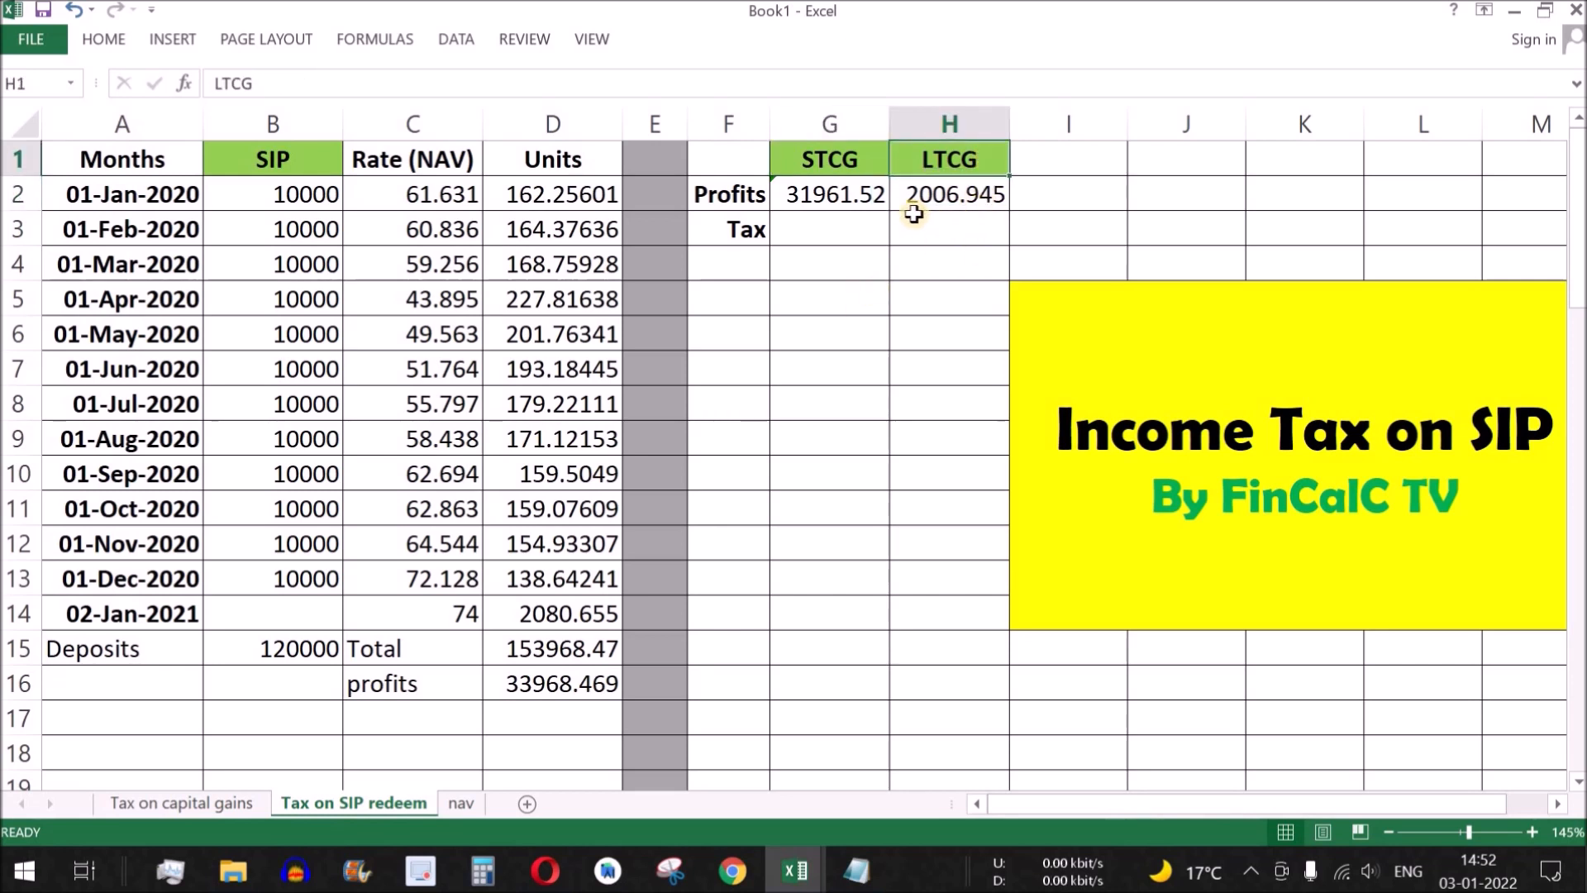
left_click(992, 212)
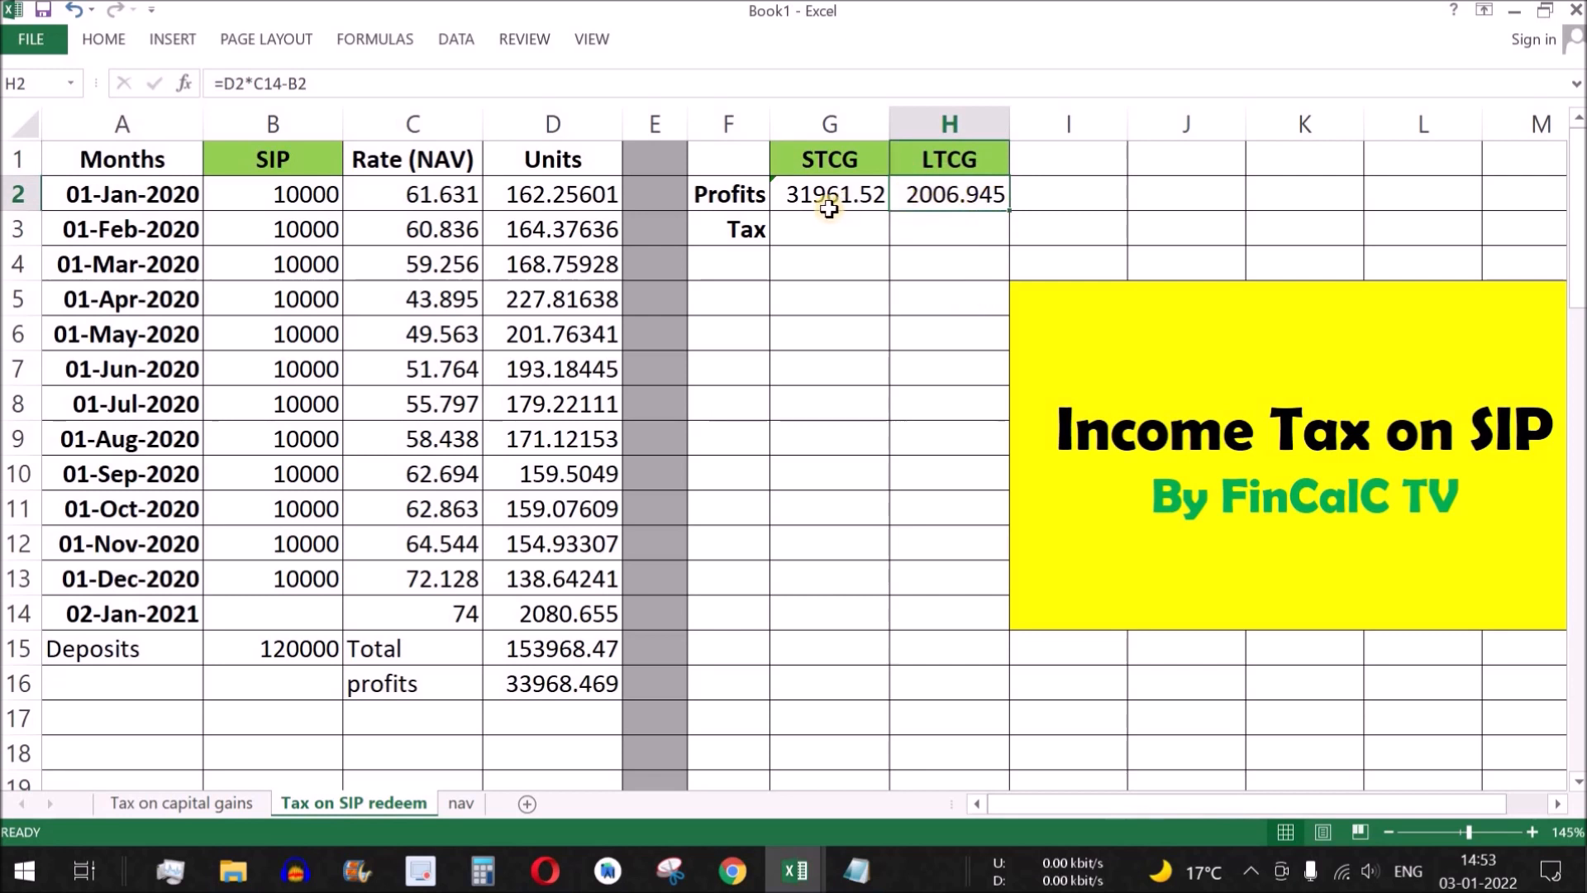
left_click_drag(809, 235, 914, 232)
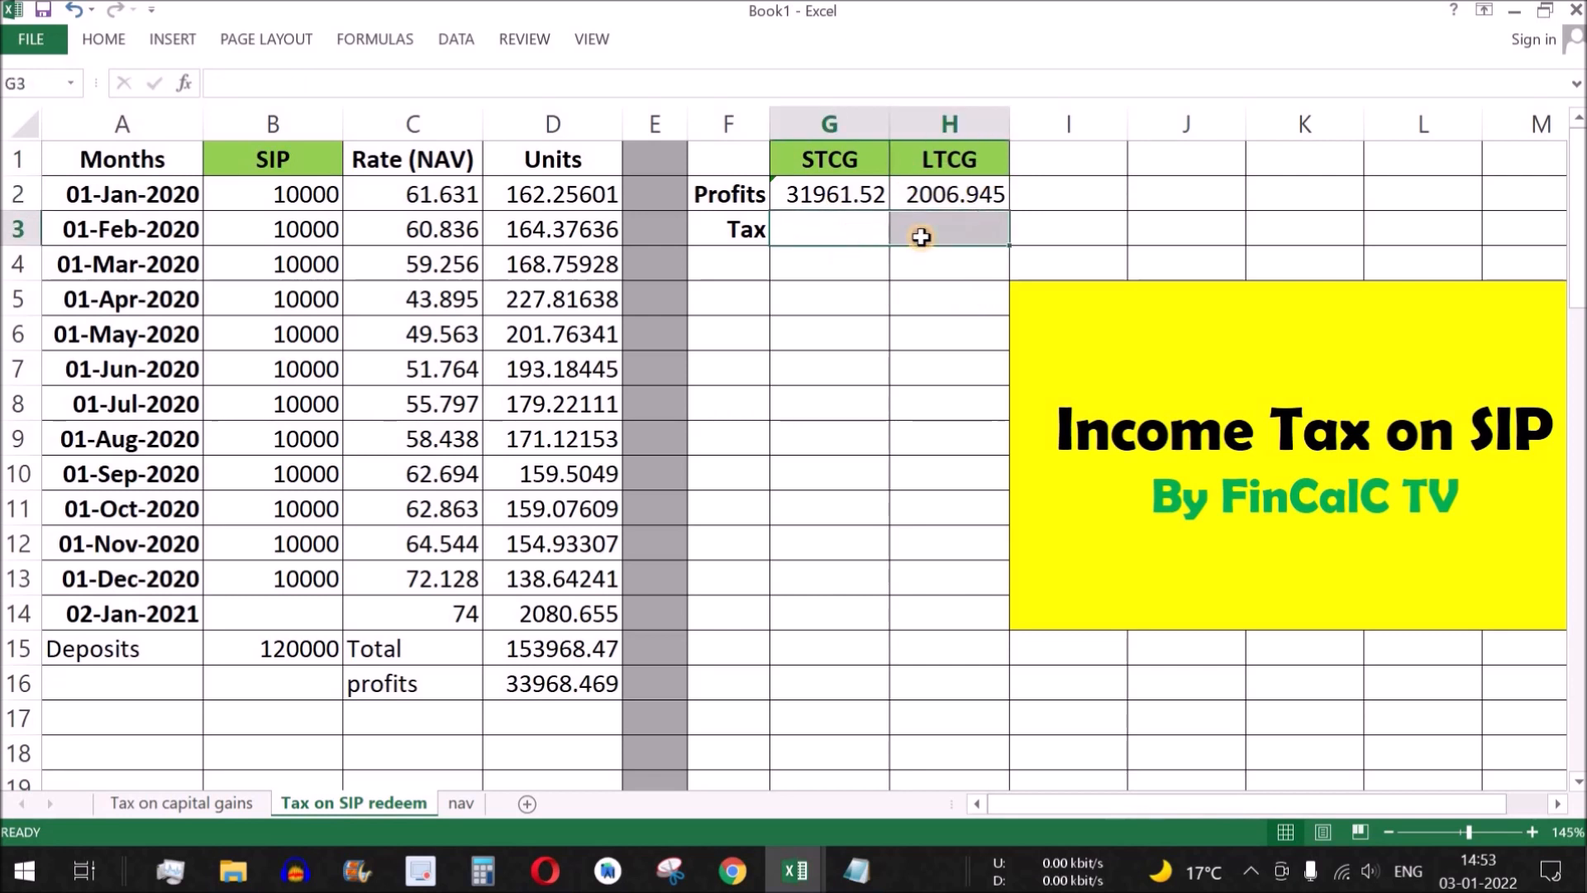
left_click_drag(750, 229, 981, 234)
left_click(989, 231)
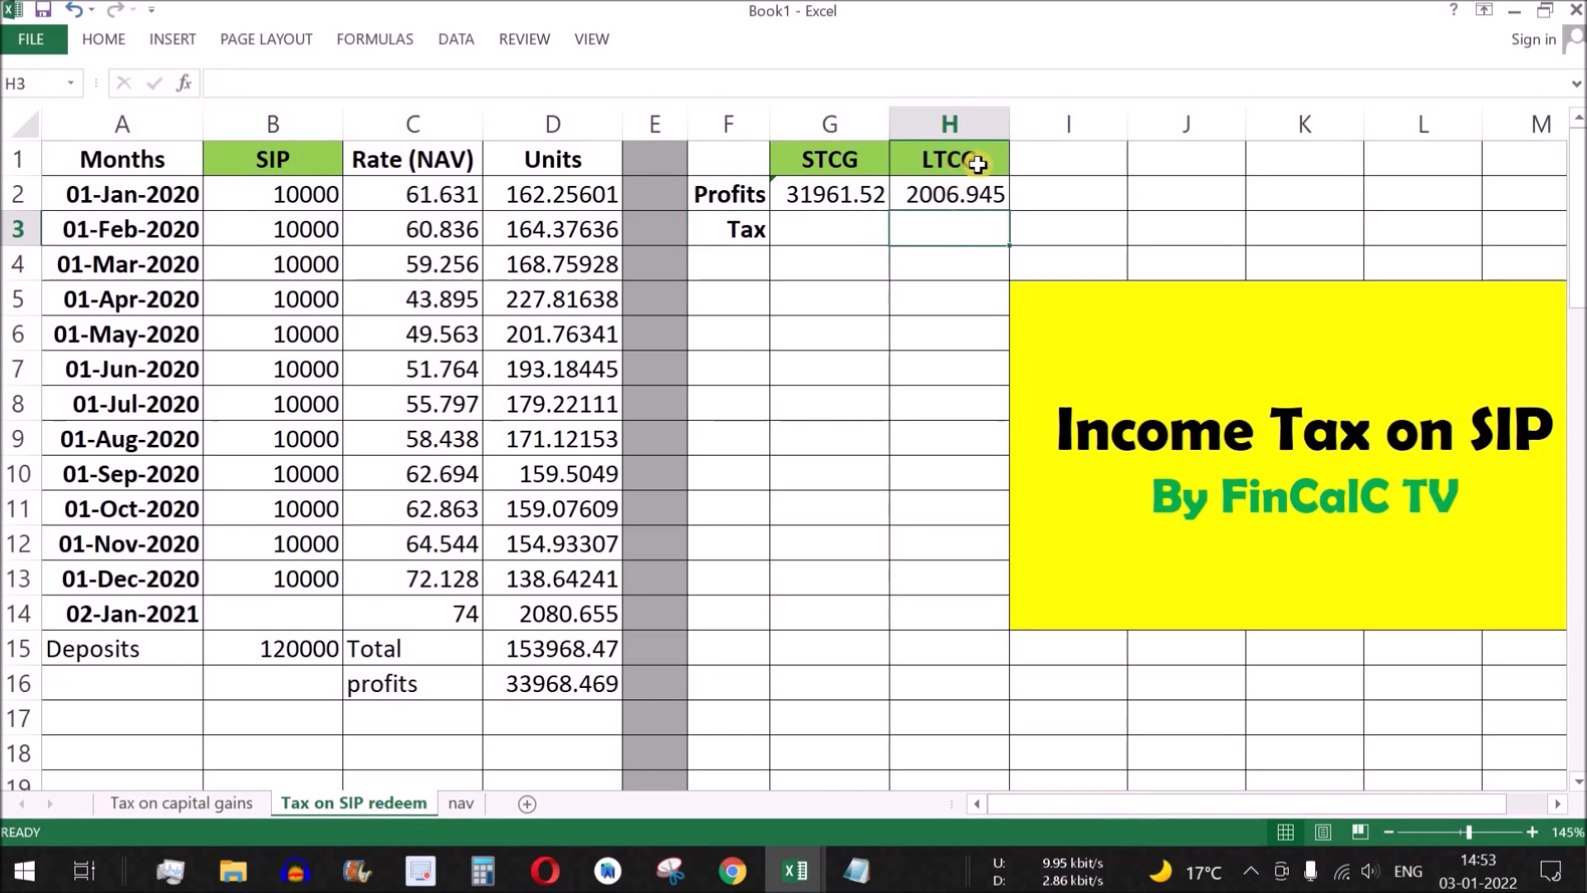
Step: Check the equity fund LTCG rate and exemption on the Tax on capital gains sheet, and enter 0 as the LTCG tax in H3 of Tax on SIP redeem
left_click(225, 802)
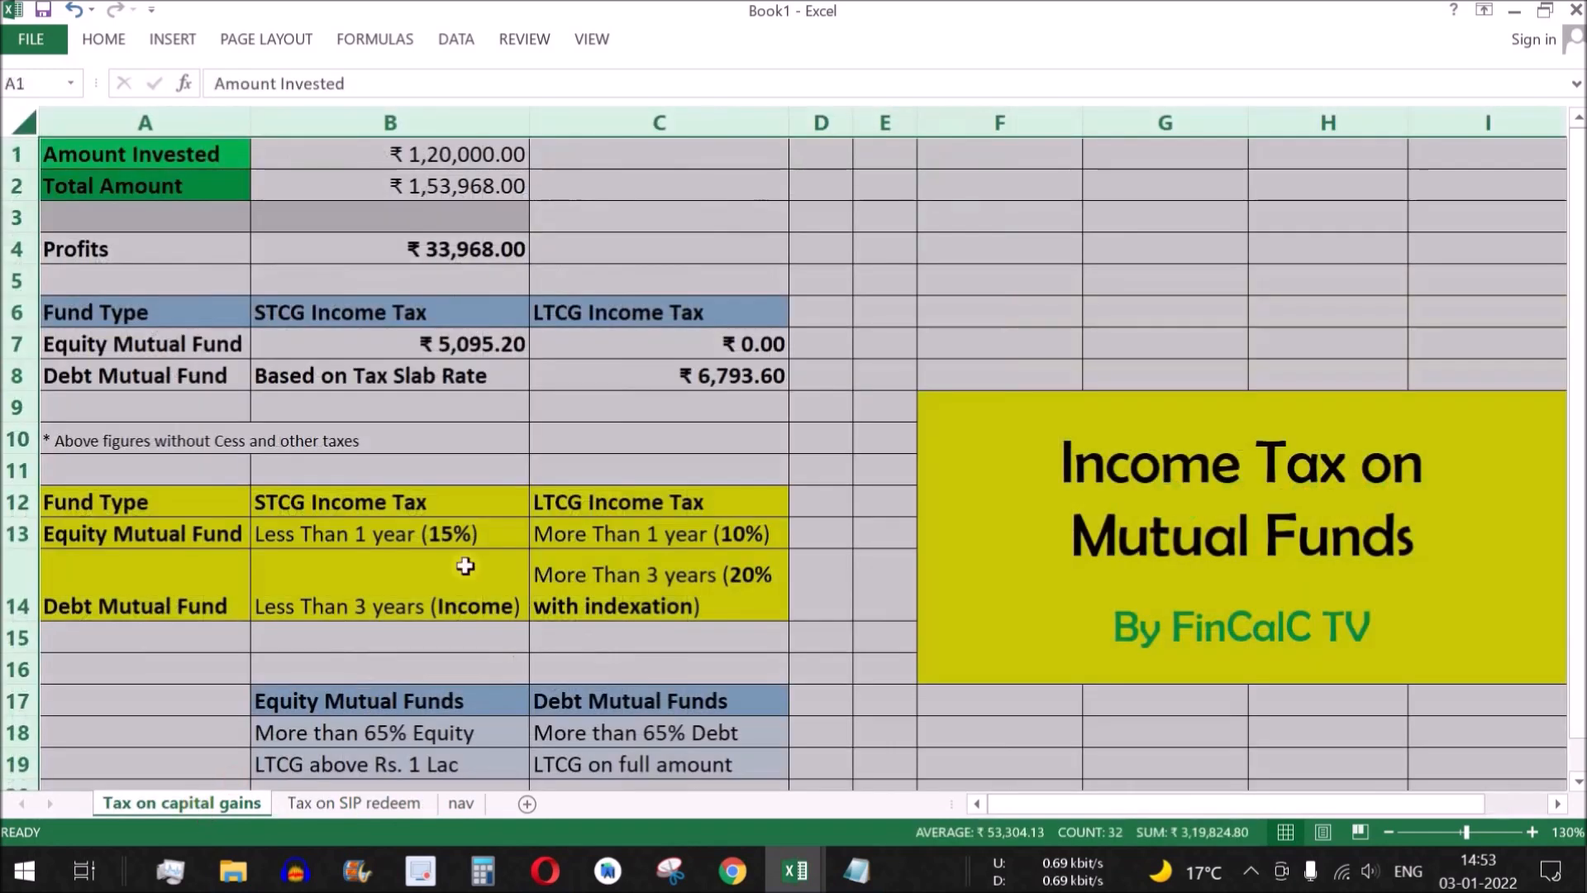
left_click(692, 345)
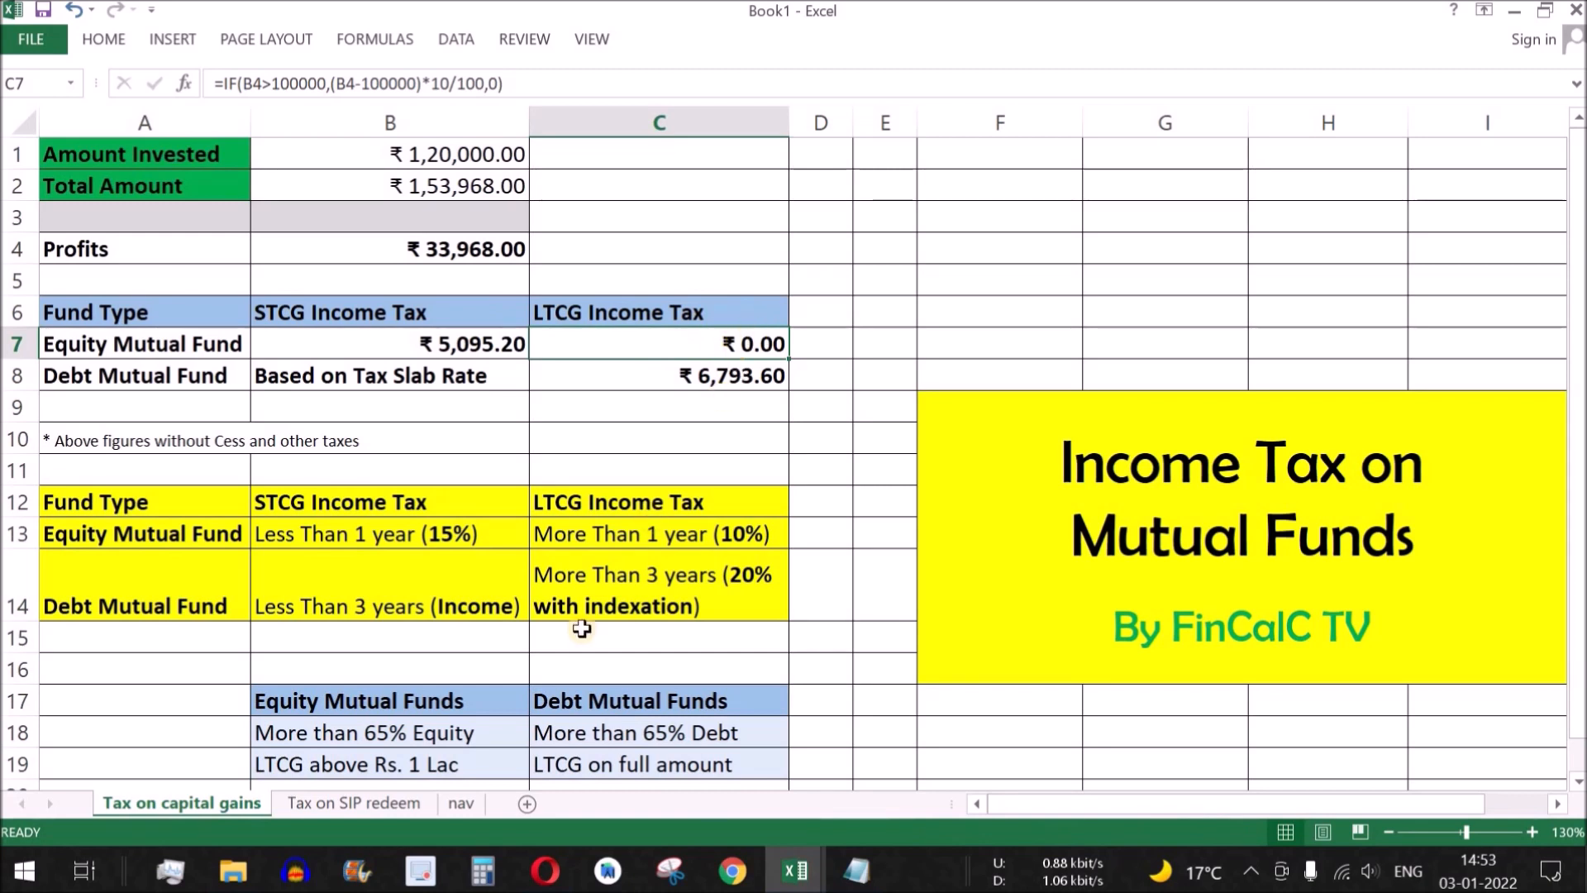
left_click(335, 761)
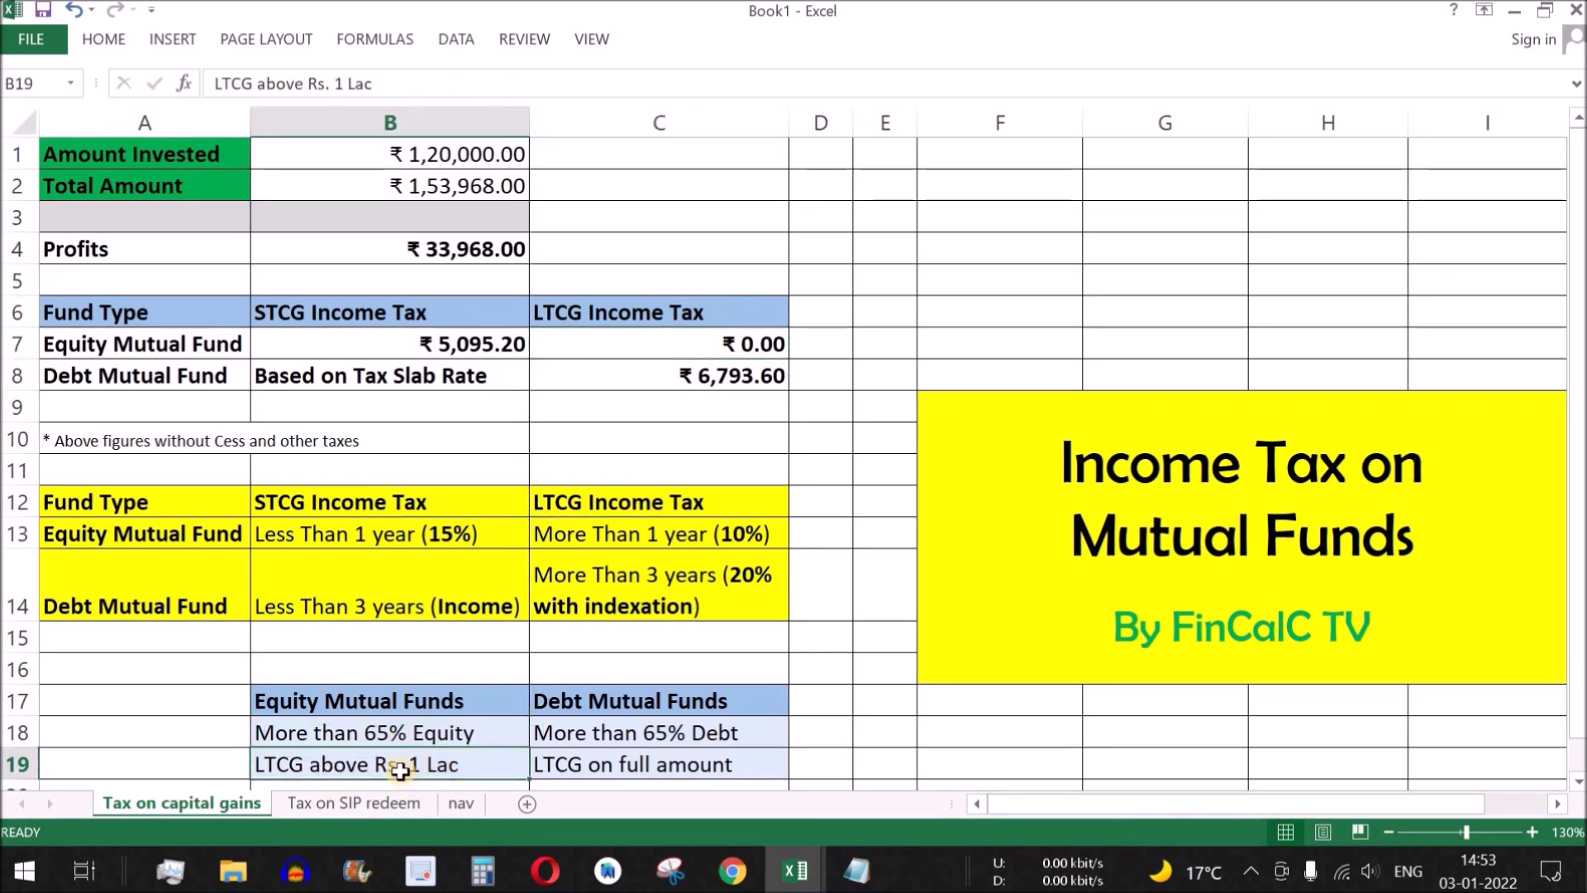
left_click(736, 345)
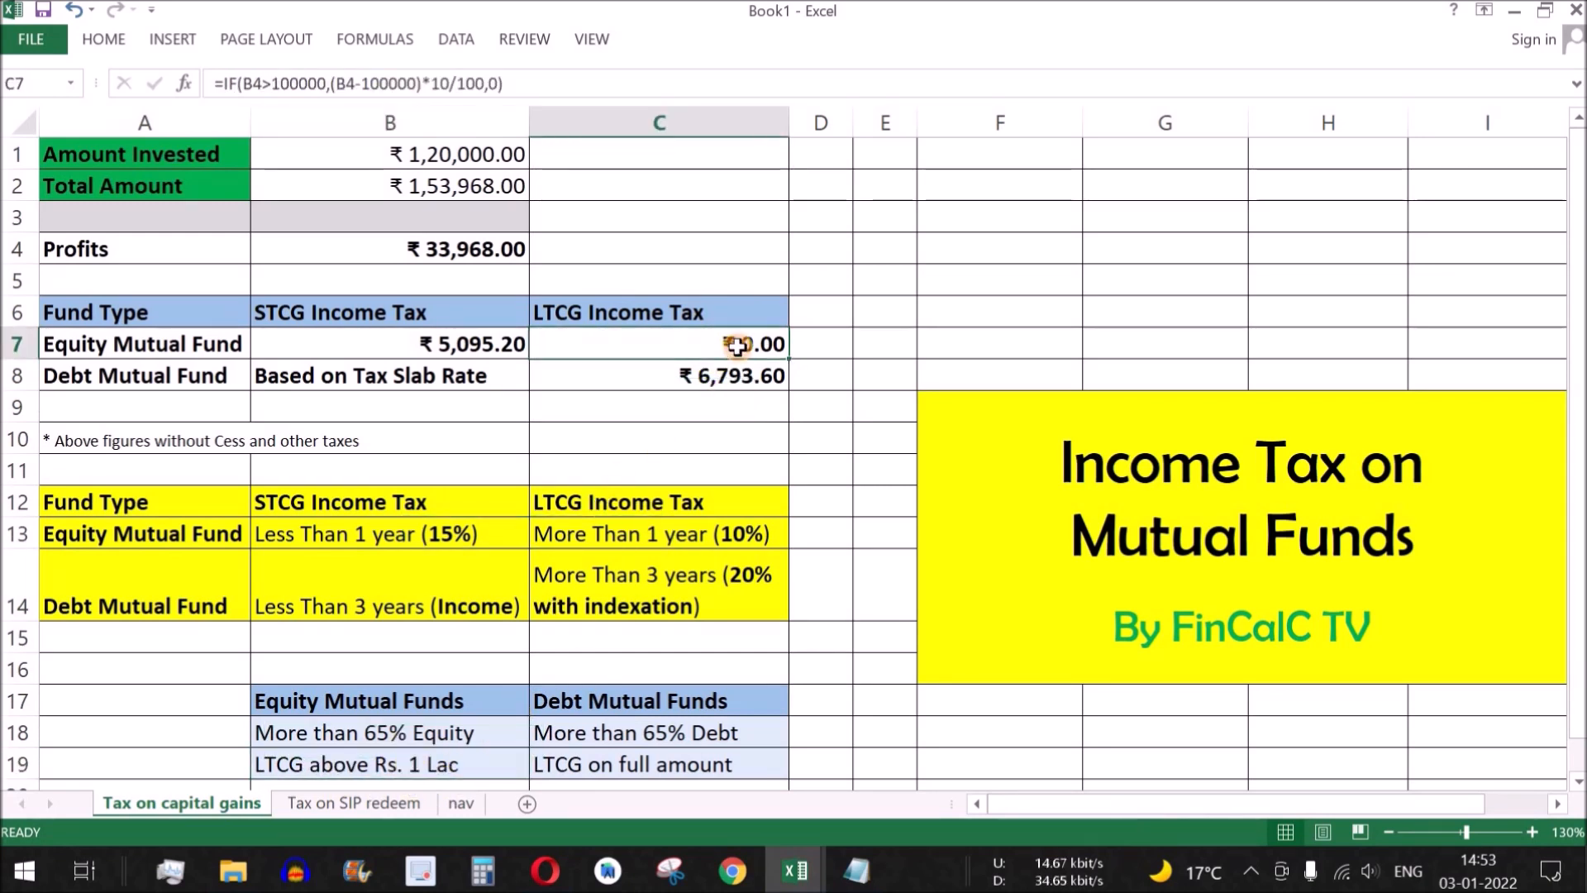
left_click(699, 537)
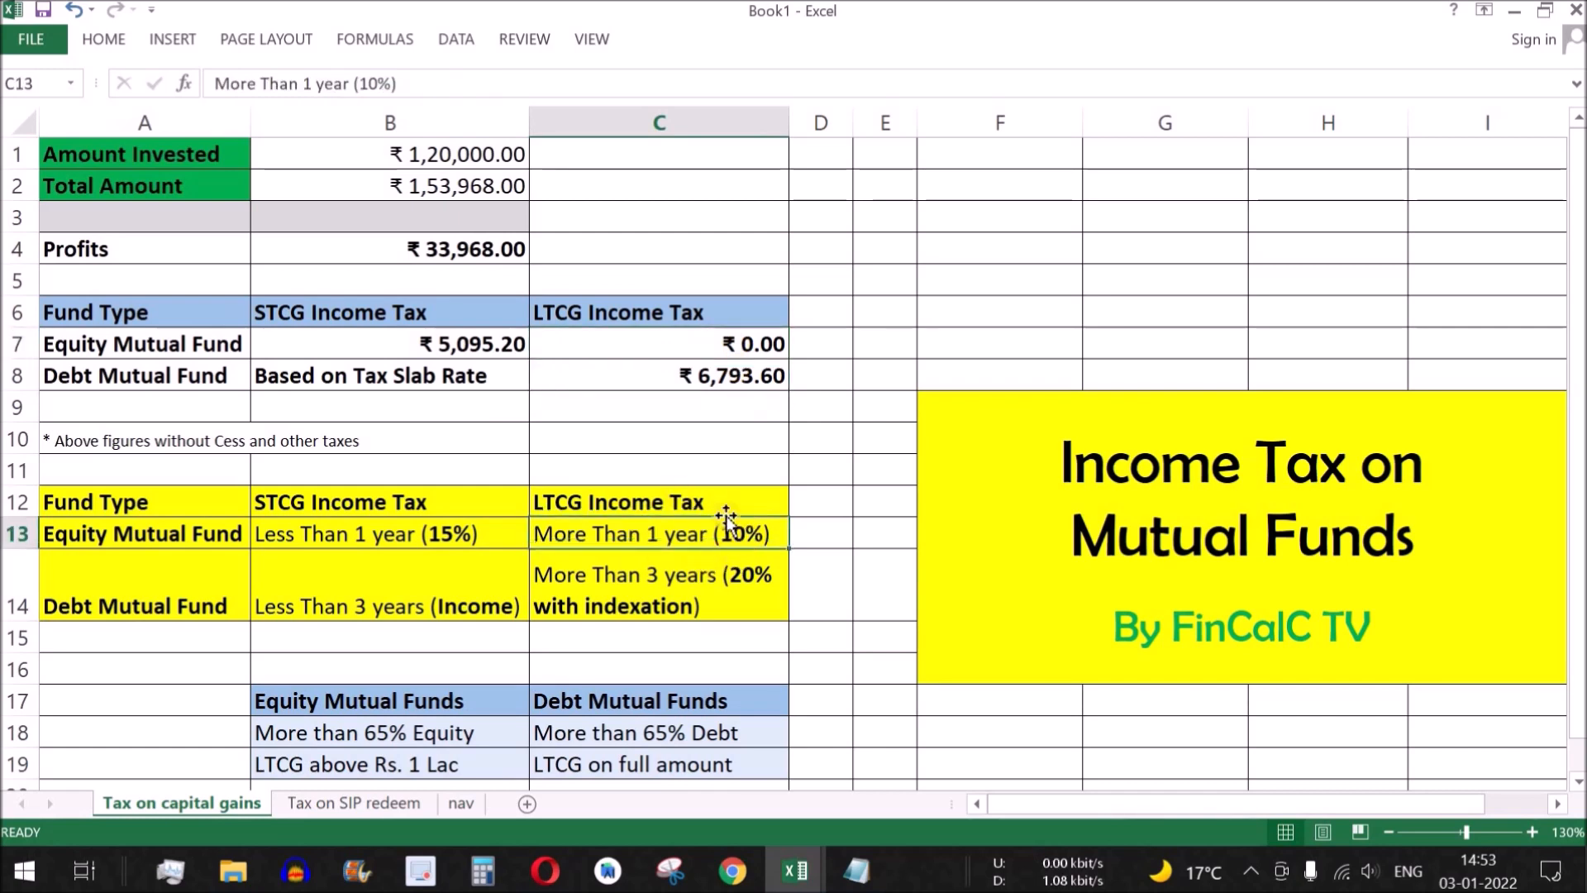
left_click(354, 803)
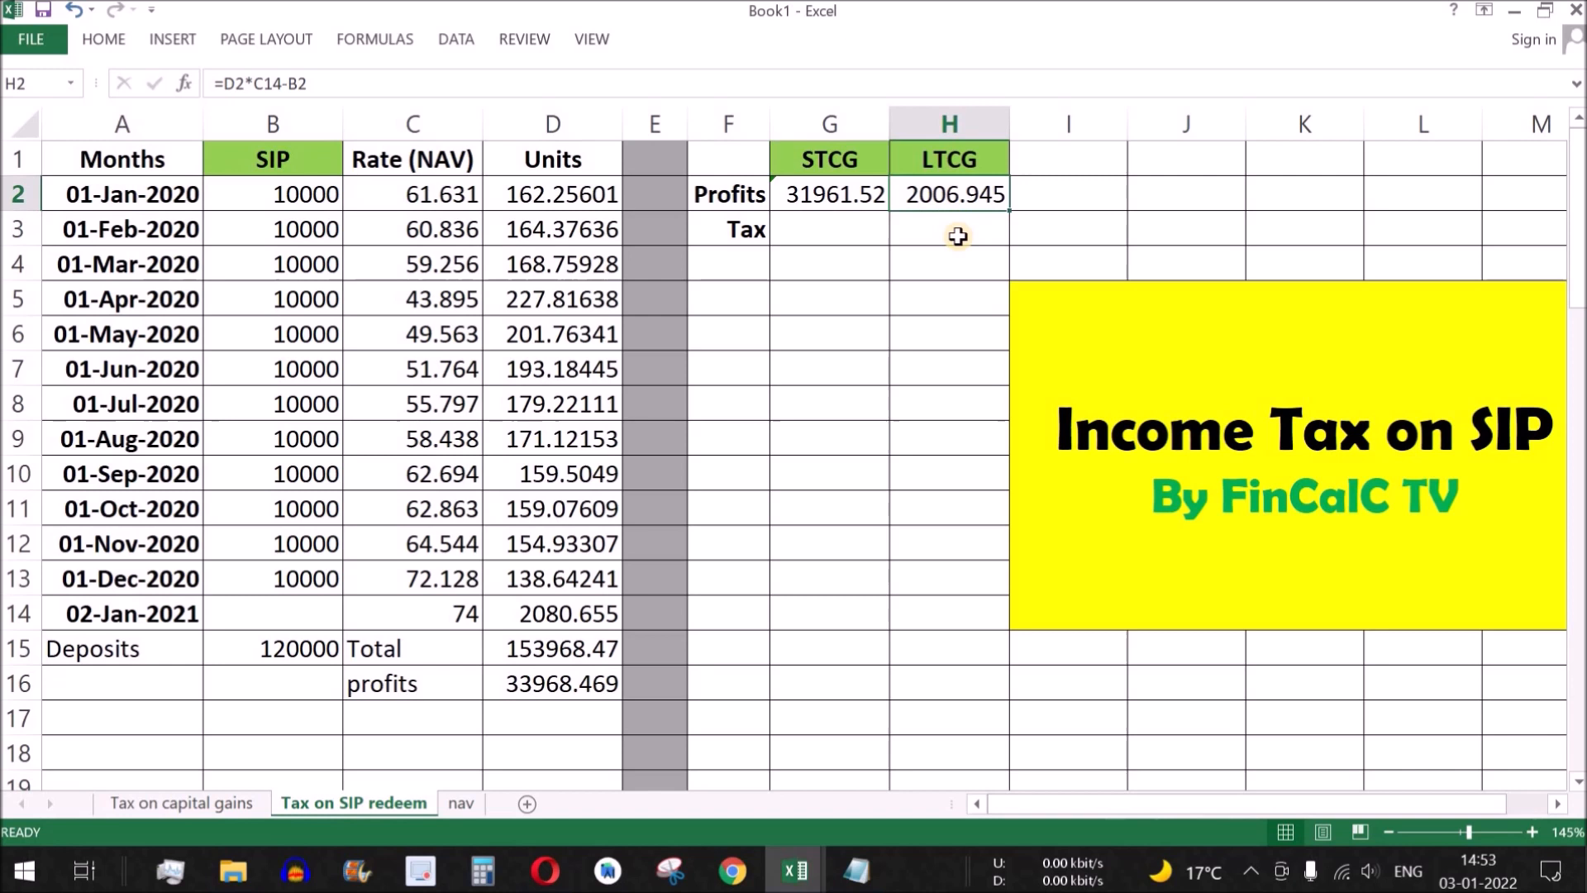
left_click(957, 235)
type("0")
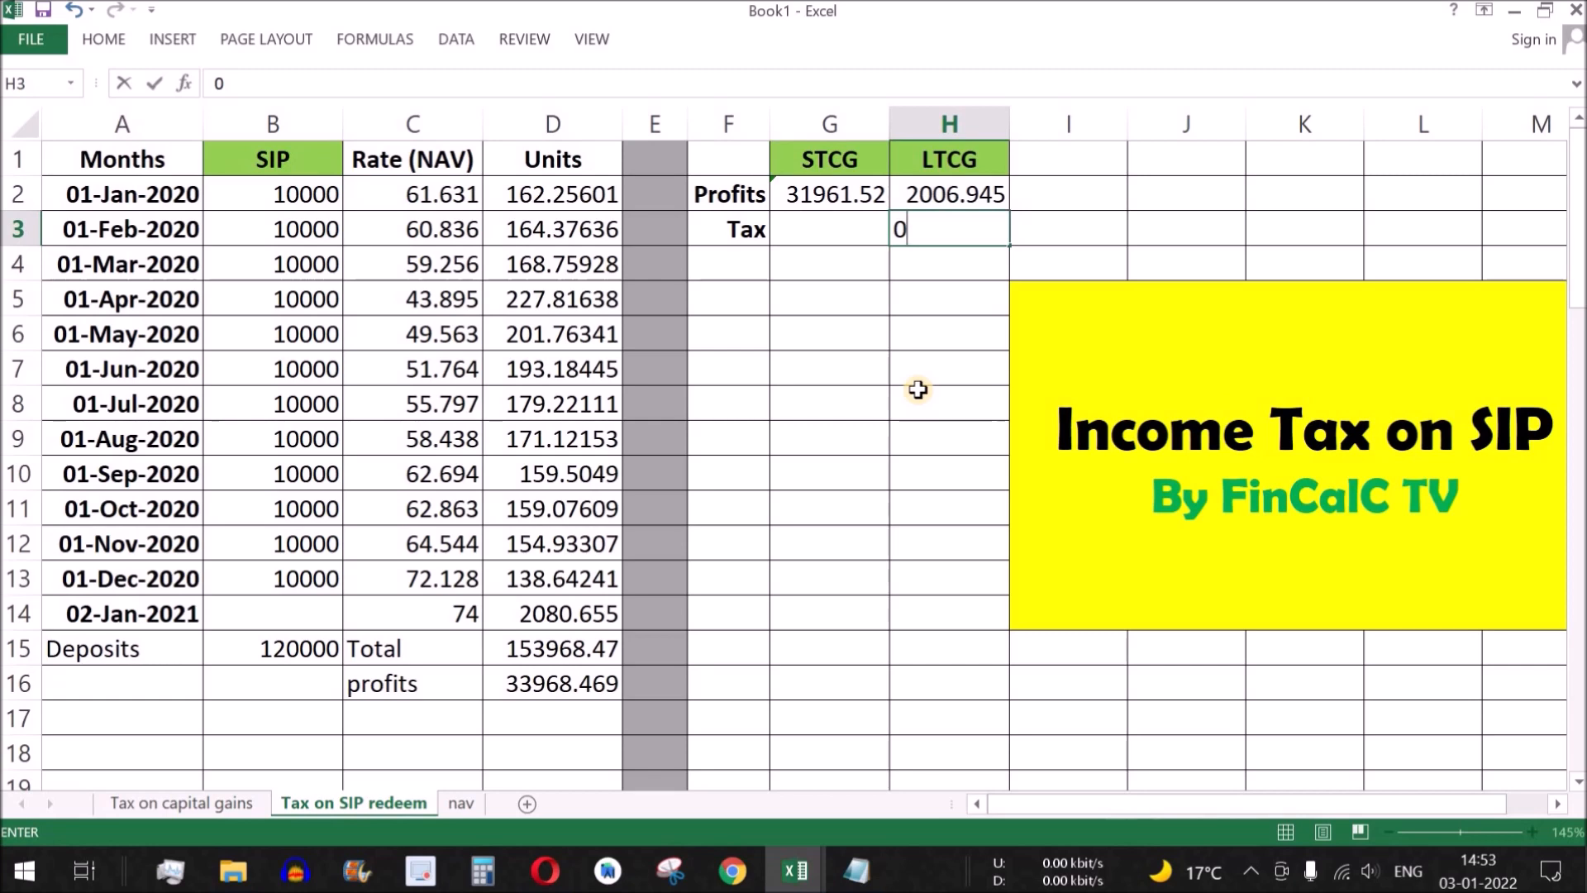
key("Return")
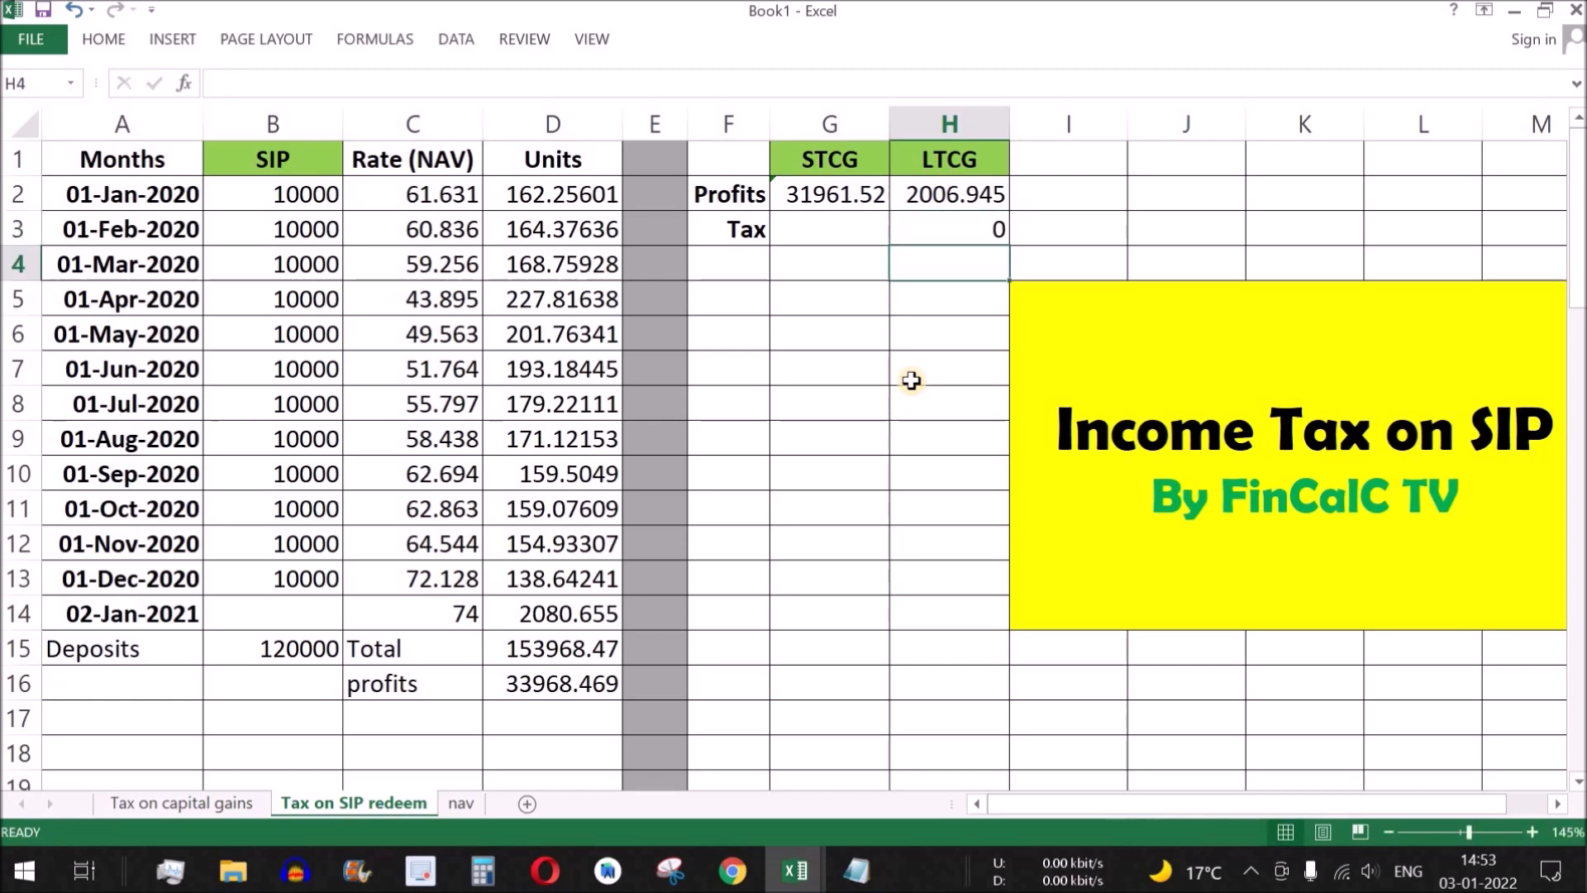
Step: Check the equity fund STCG rate on the Tax on capital gains sheet against the STCG profits on Tax on SIP redeem
left_click(820, 223)
left_click(174, 807)
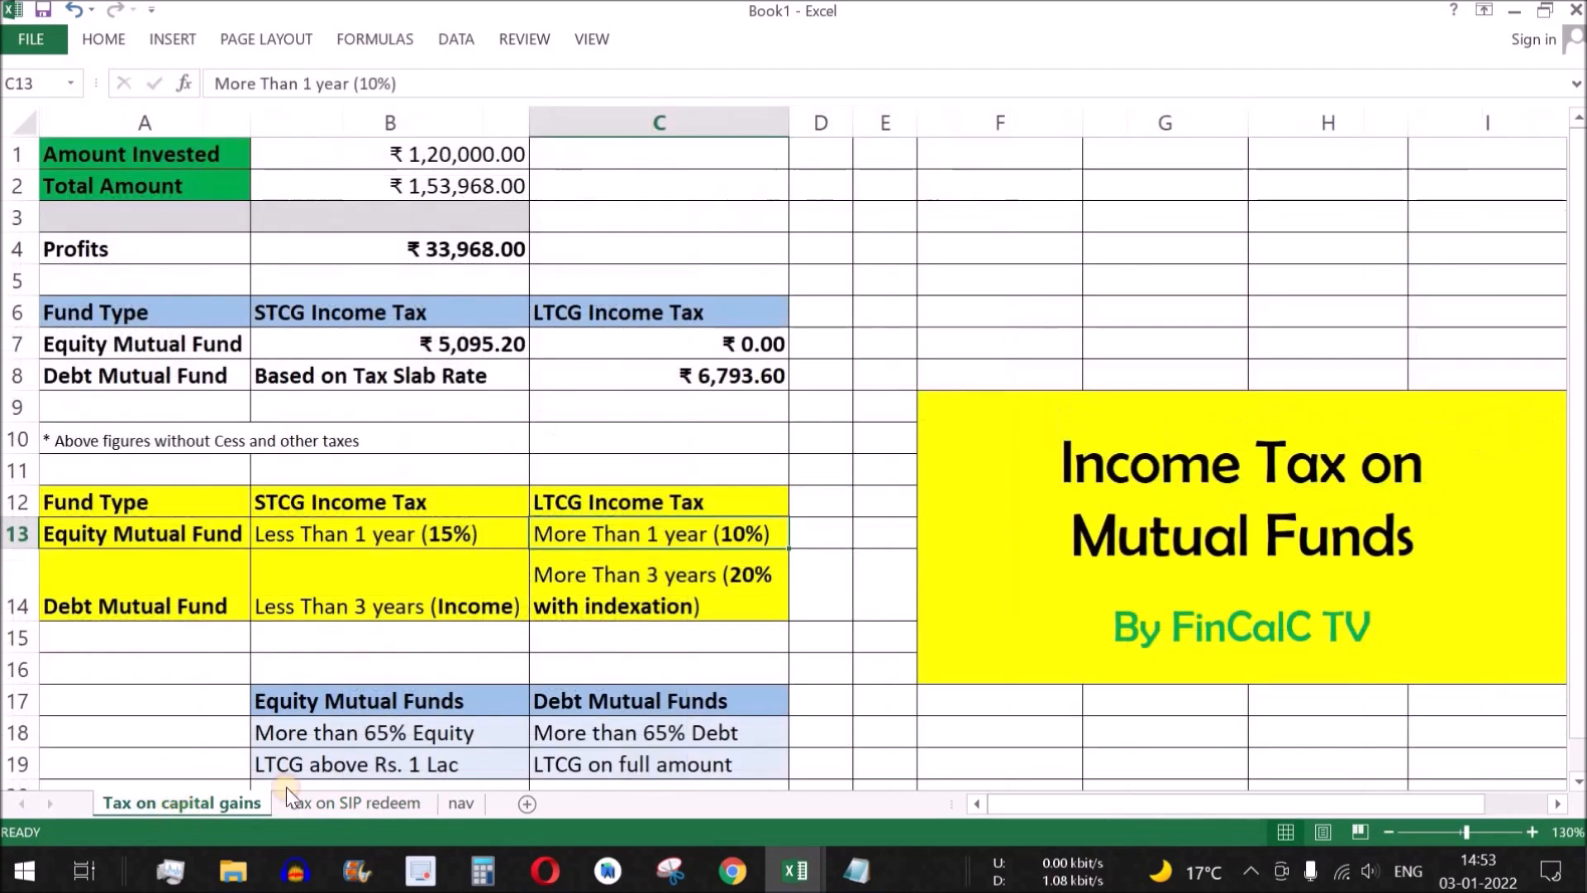
left_click(438, 538)
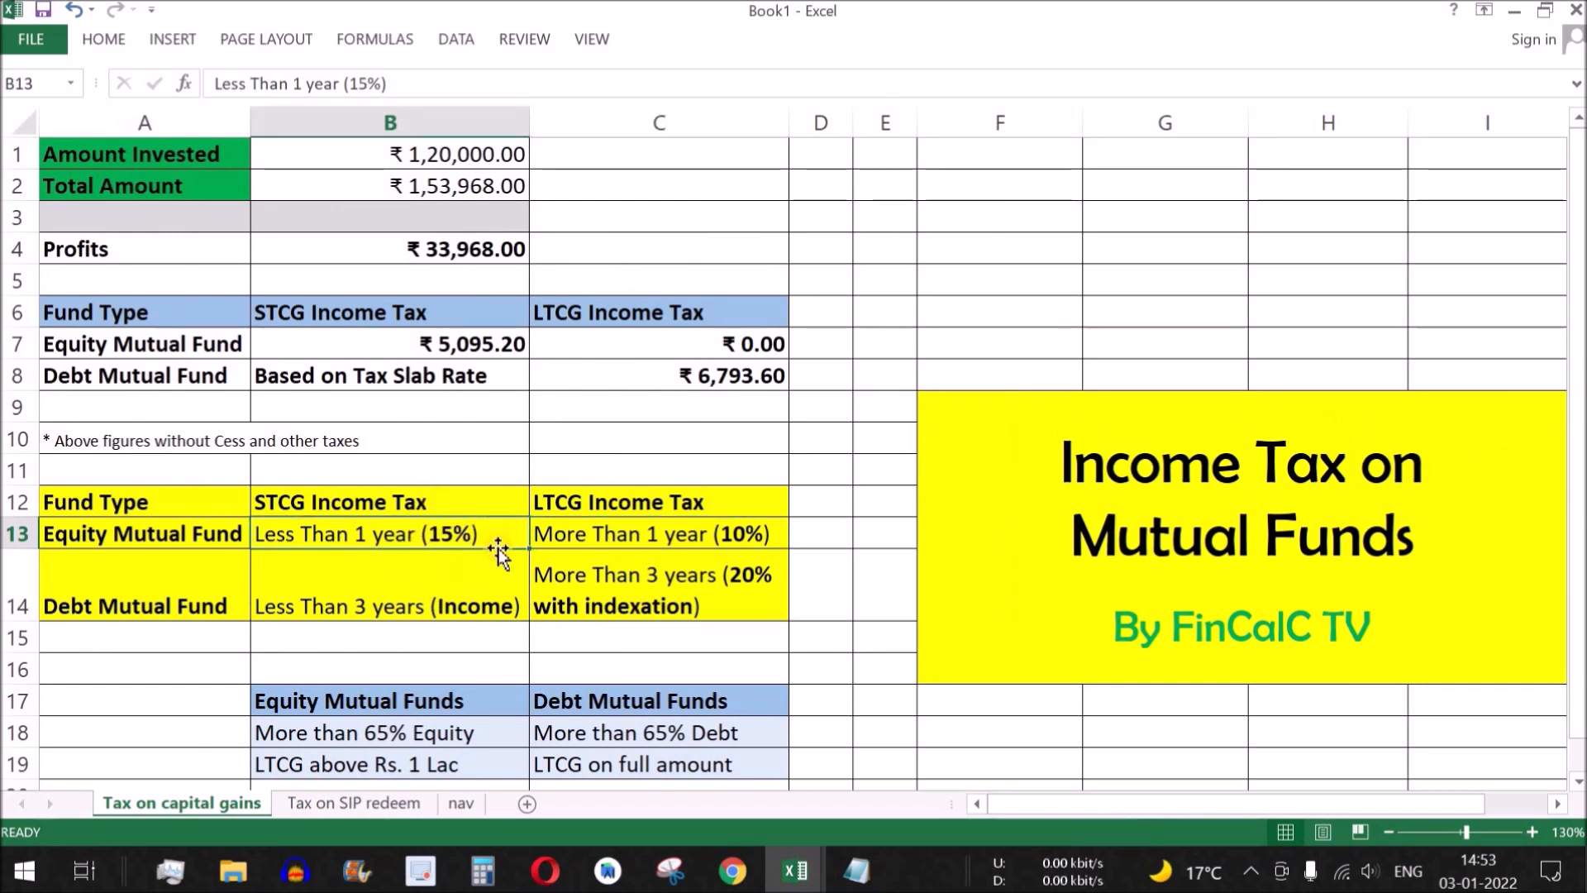
left_click(408, 800)
left_click(835, 198)
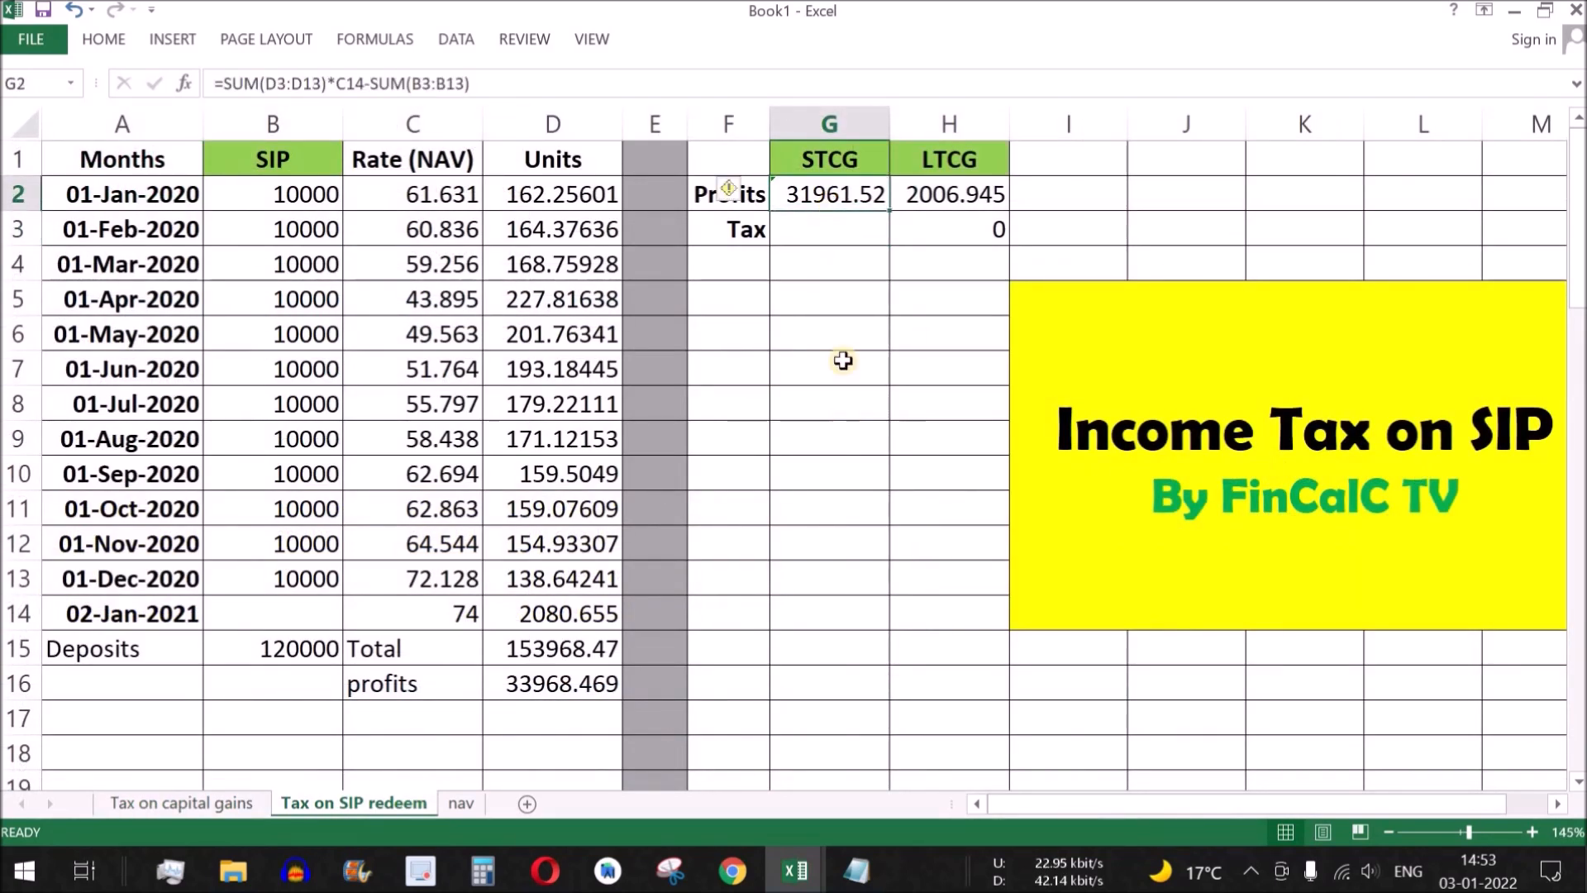
Step: Enter =15*G2/100 in the STCG tax cell G3
left_click(861, 233)
type("=15")
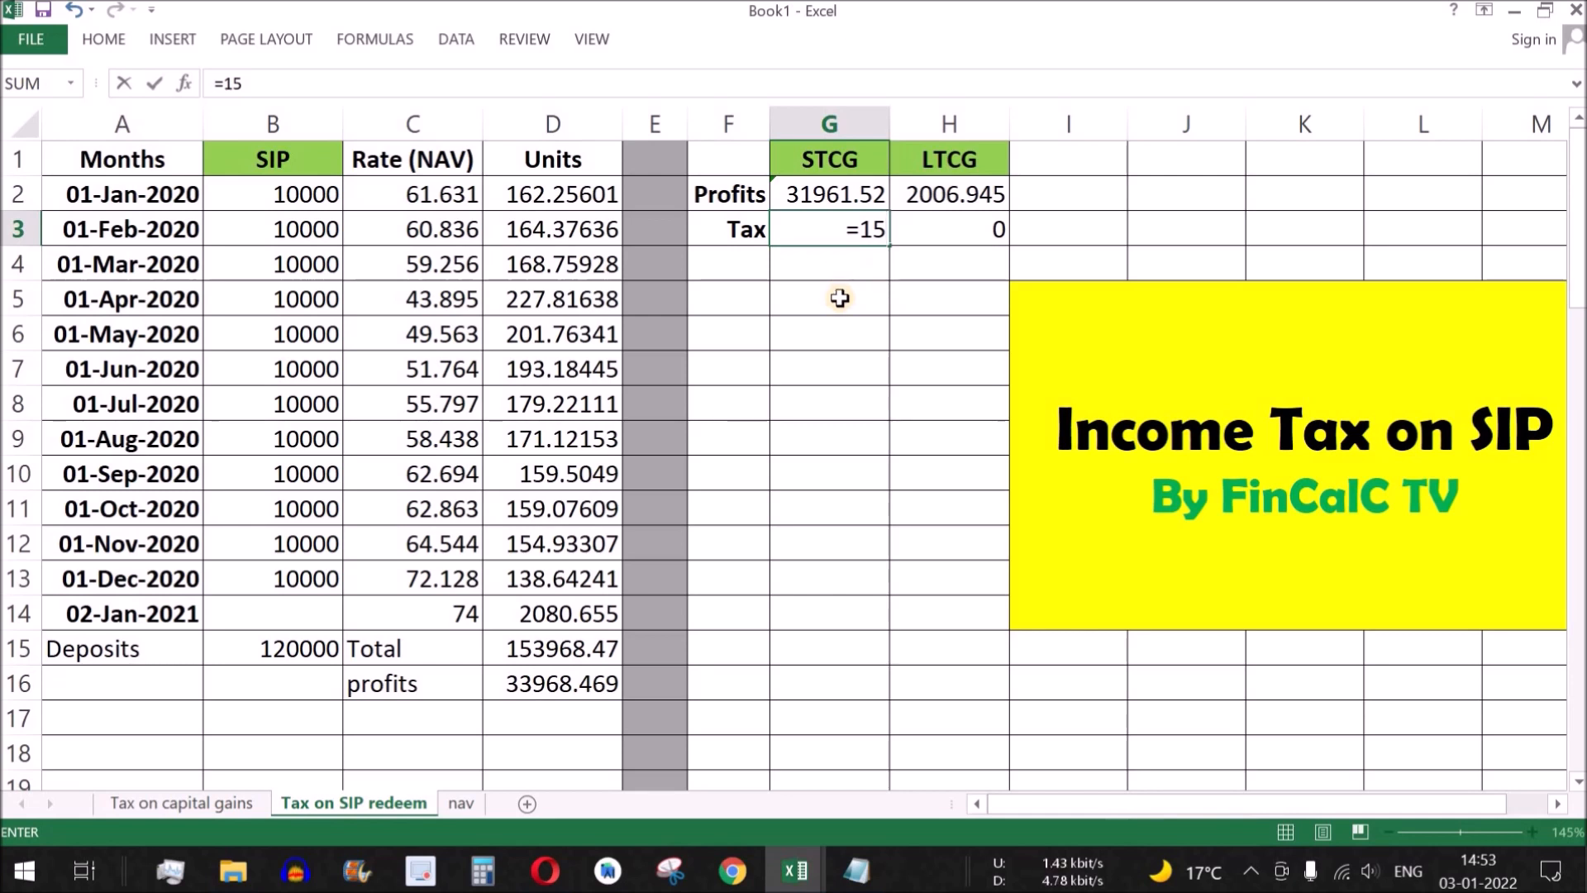
type("*")
left_click(857, 194)
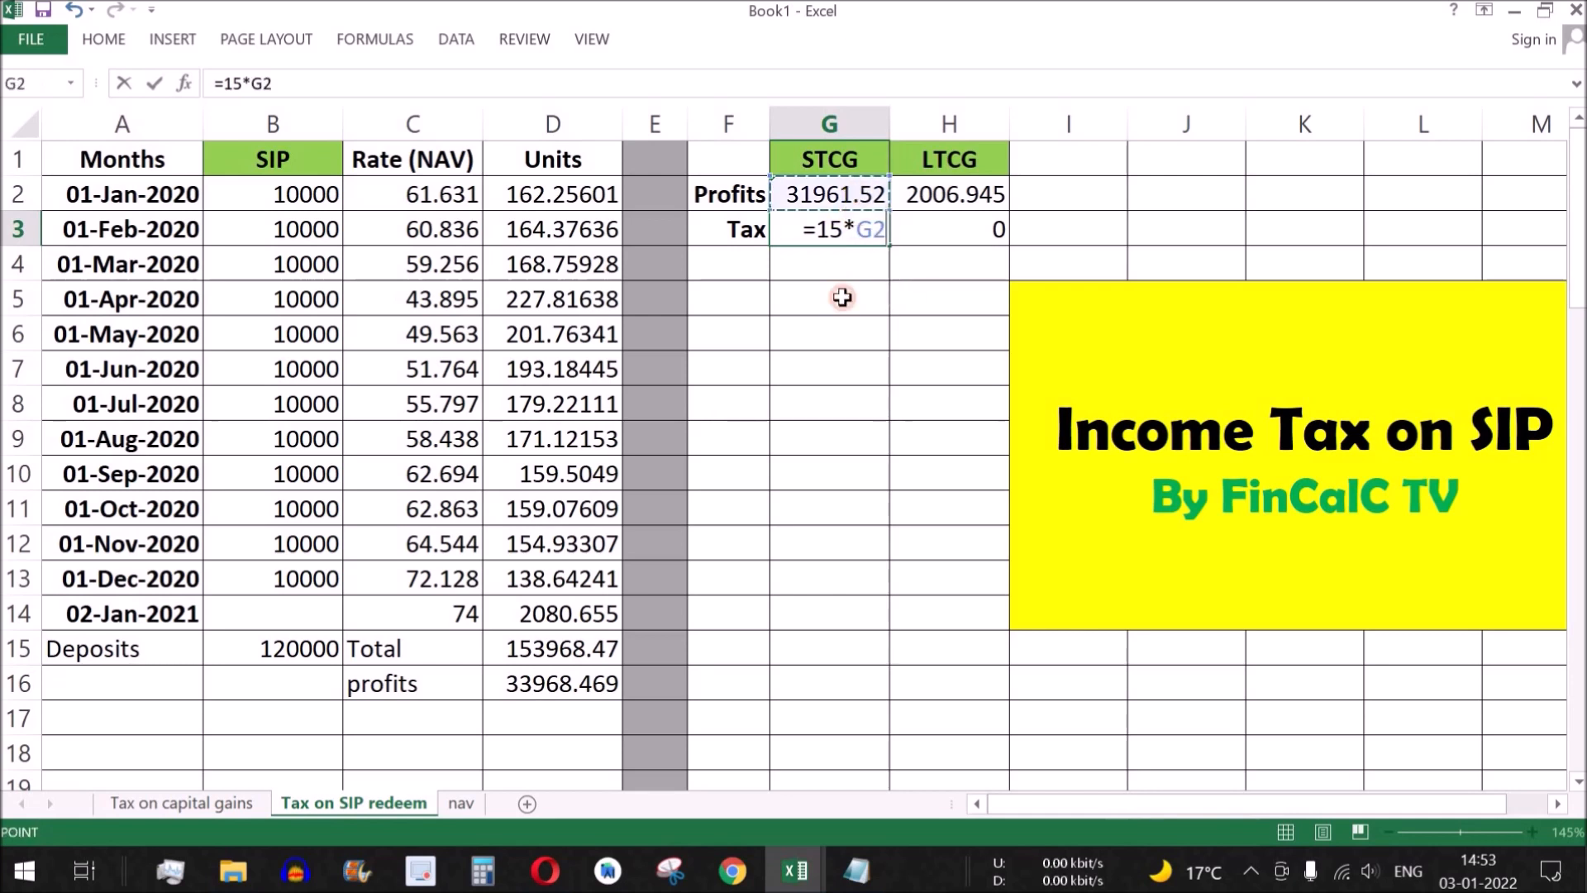
type("/100")
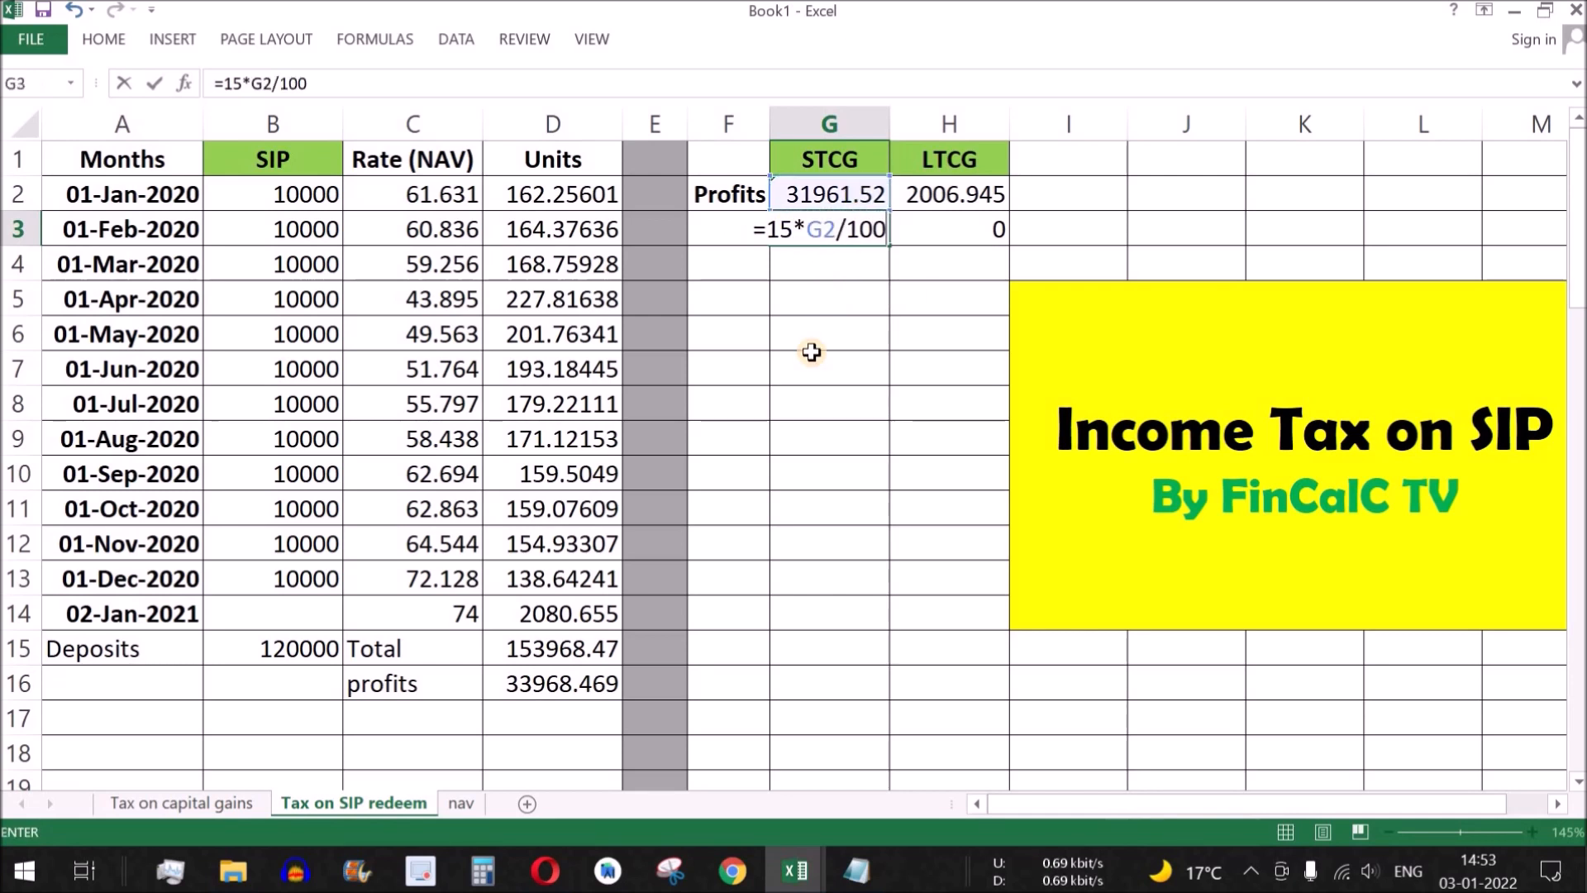
key("Return")
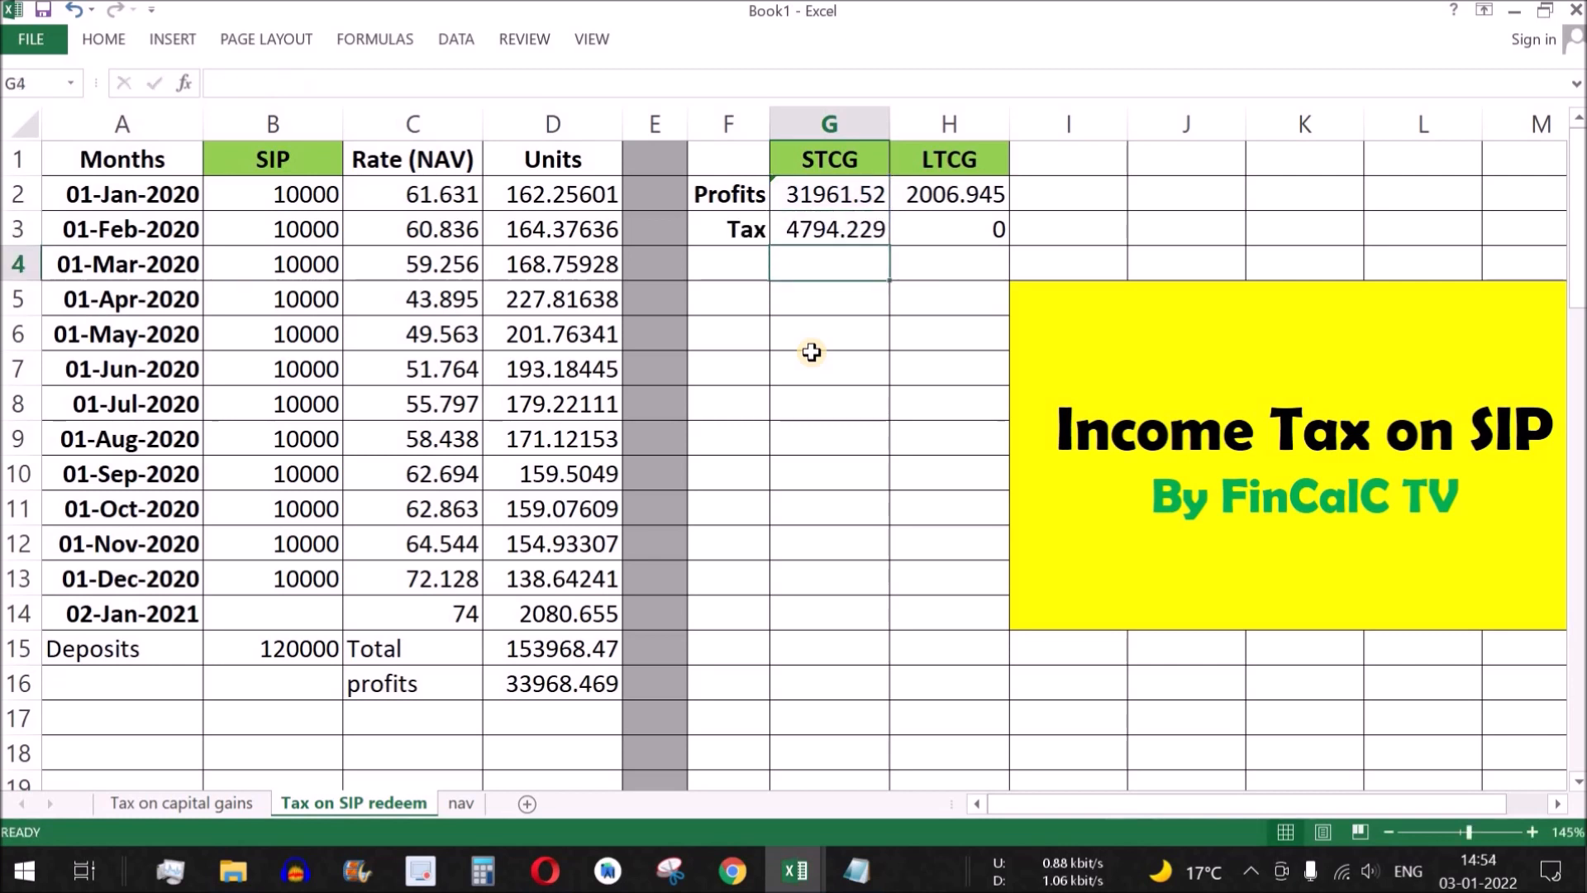
Step: Review the STCG tax and profits in G3 and G2 and the 2020 SIP table with its results
left_click(853, 223)
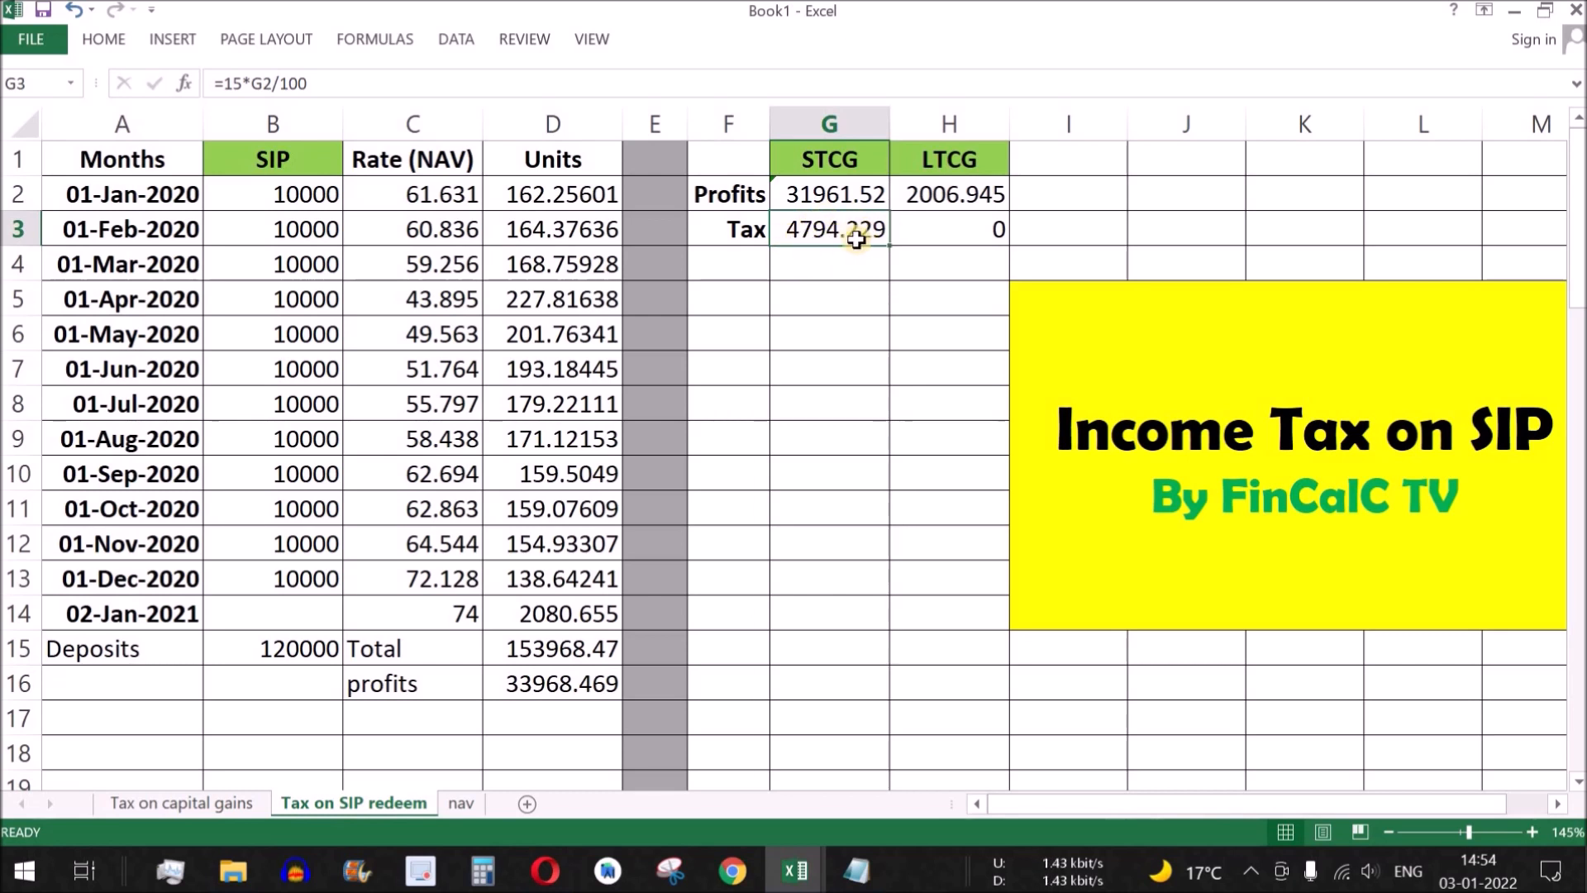
left_click(858, 198)
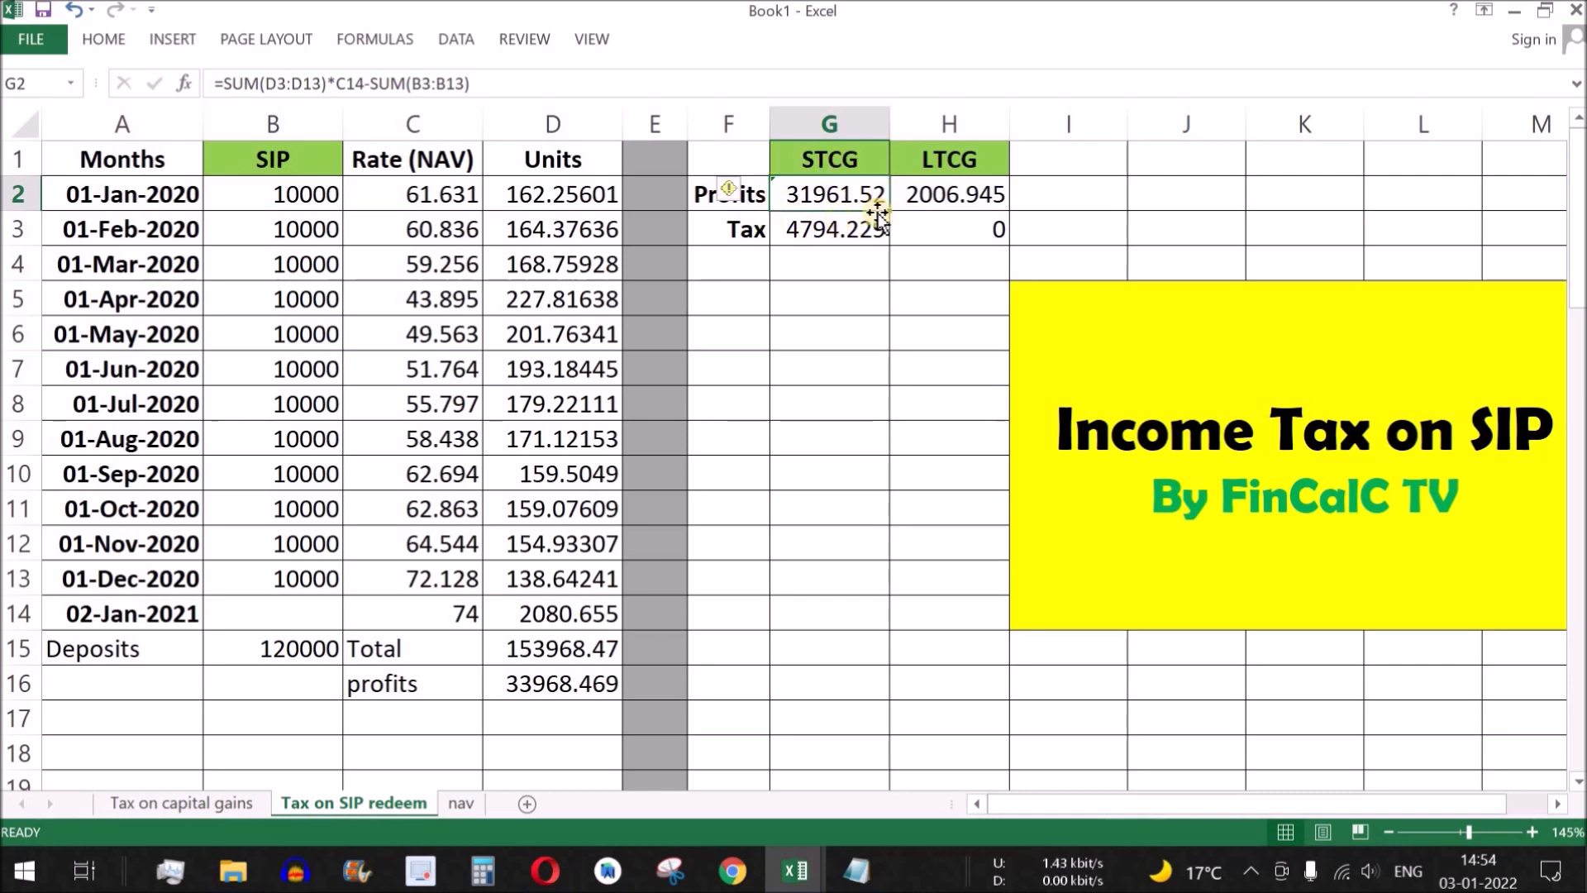
left_click_drag(135, 166, 959, 691)
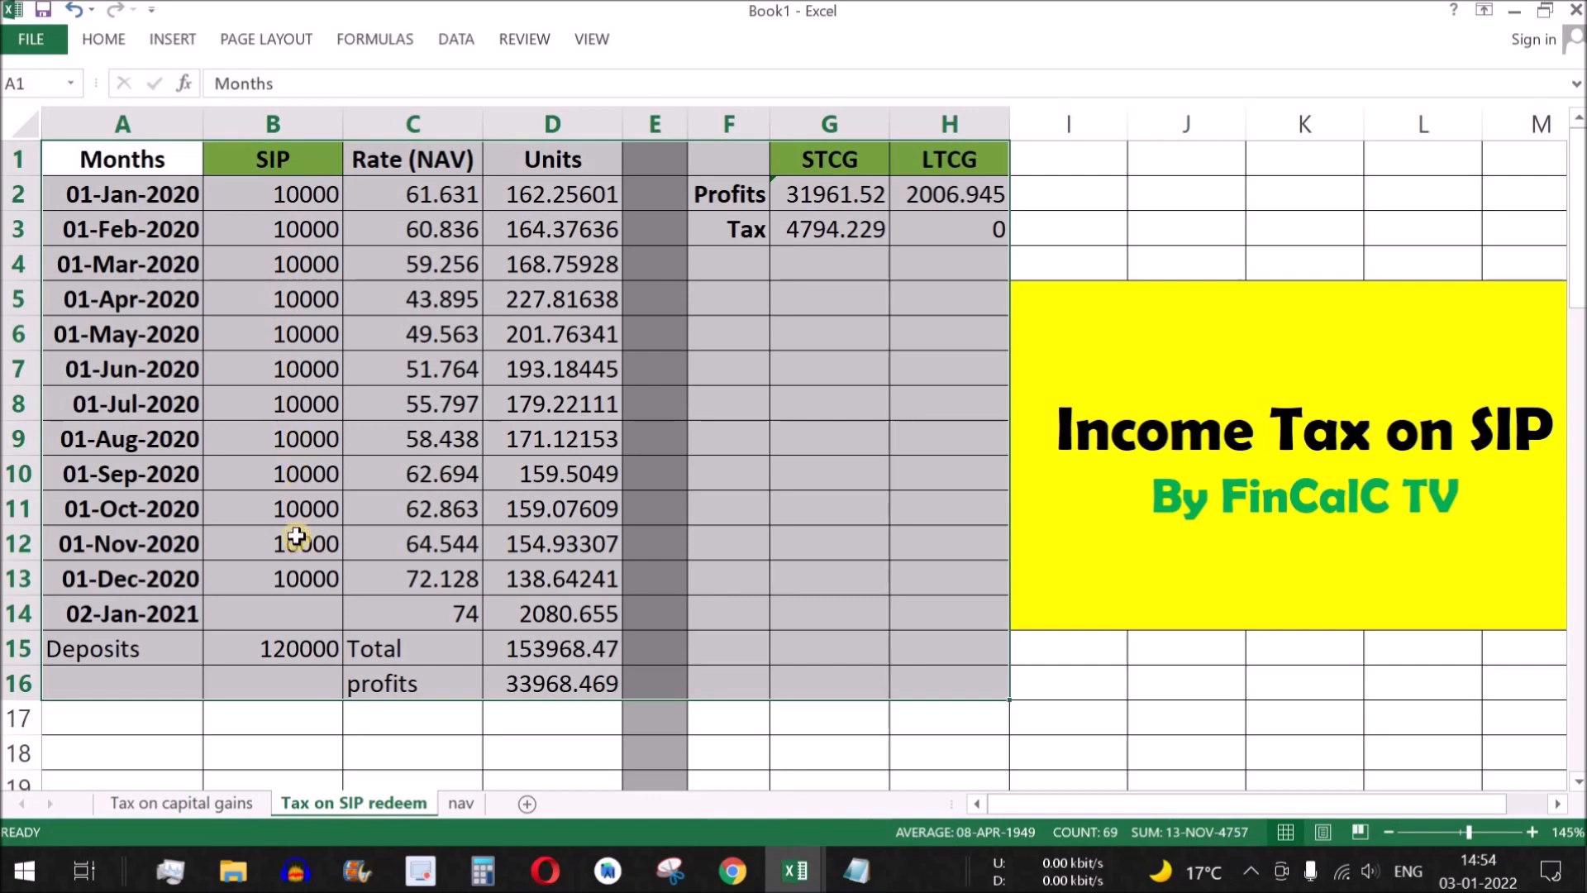
left_click_drag(296, 540, 297, 583)
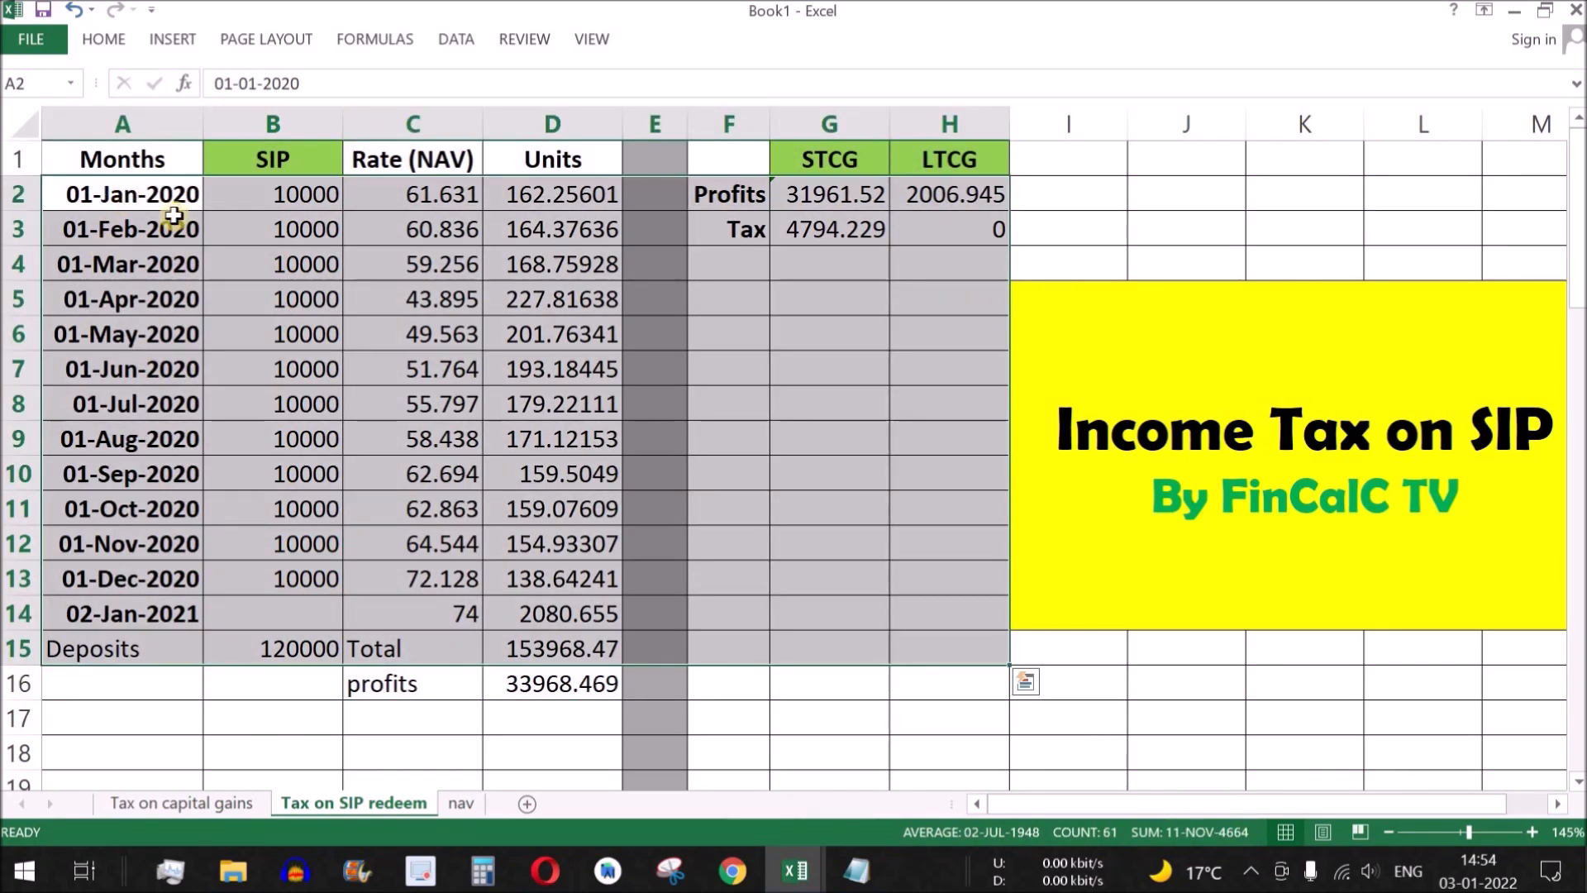
left_click_drag(171, 201, 476, 476)
Step: Examine the January 2019 entry on the nav sheet and the January 2019 to December 2020 rows on Tax on SIP redeem
left_click(462, 807)
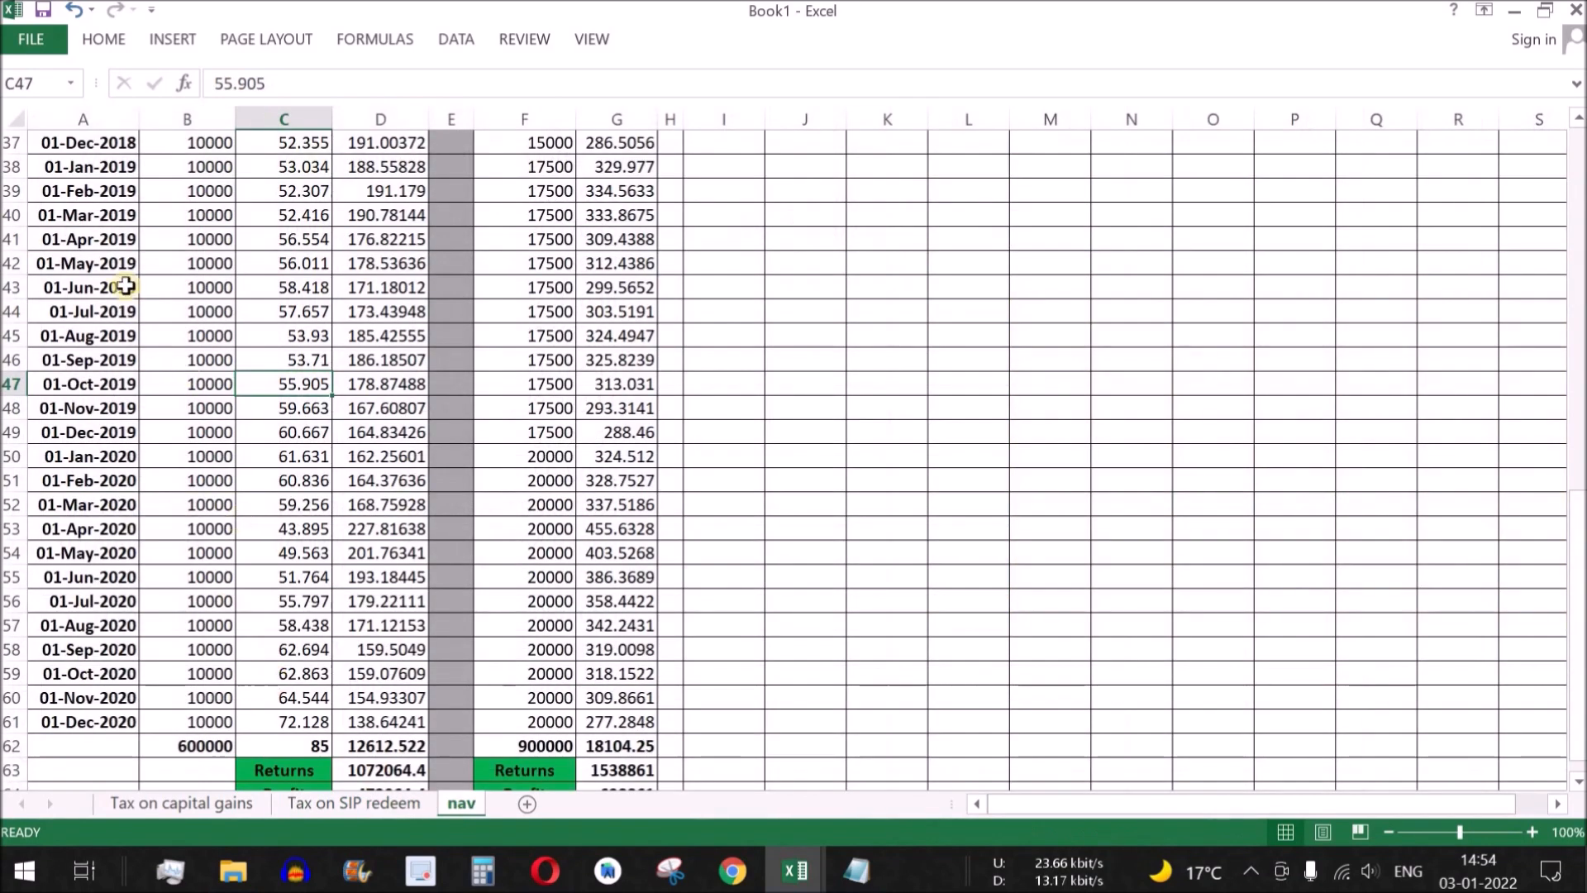
left_click_drag(74, 166, 254, 173)
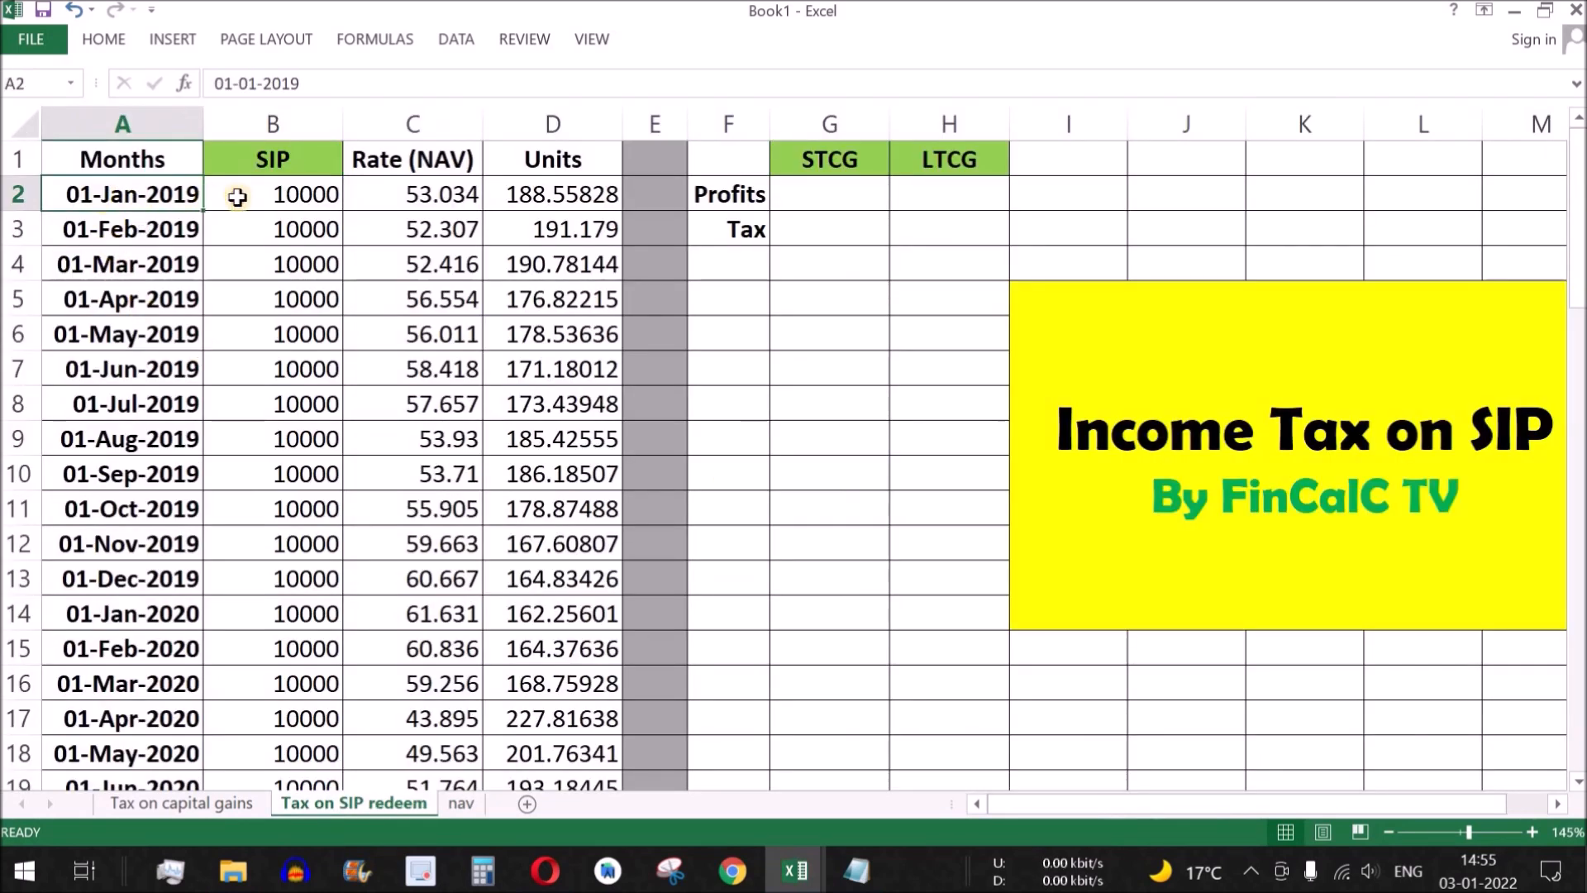
left_click_drag(237, 196, 422, 719)
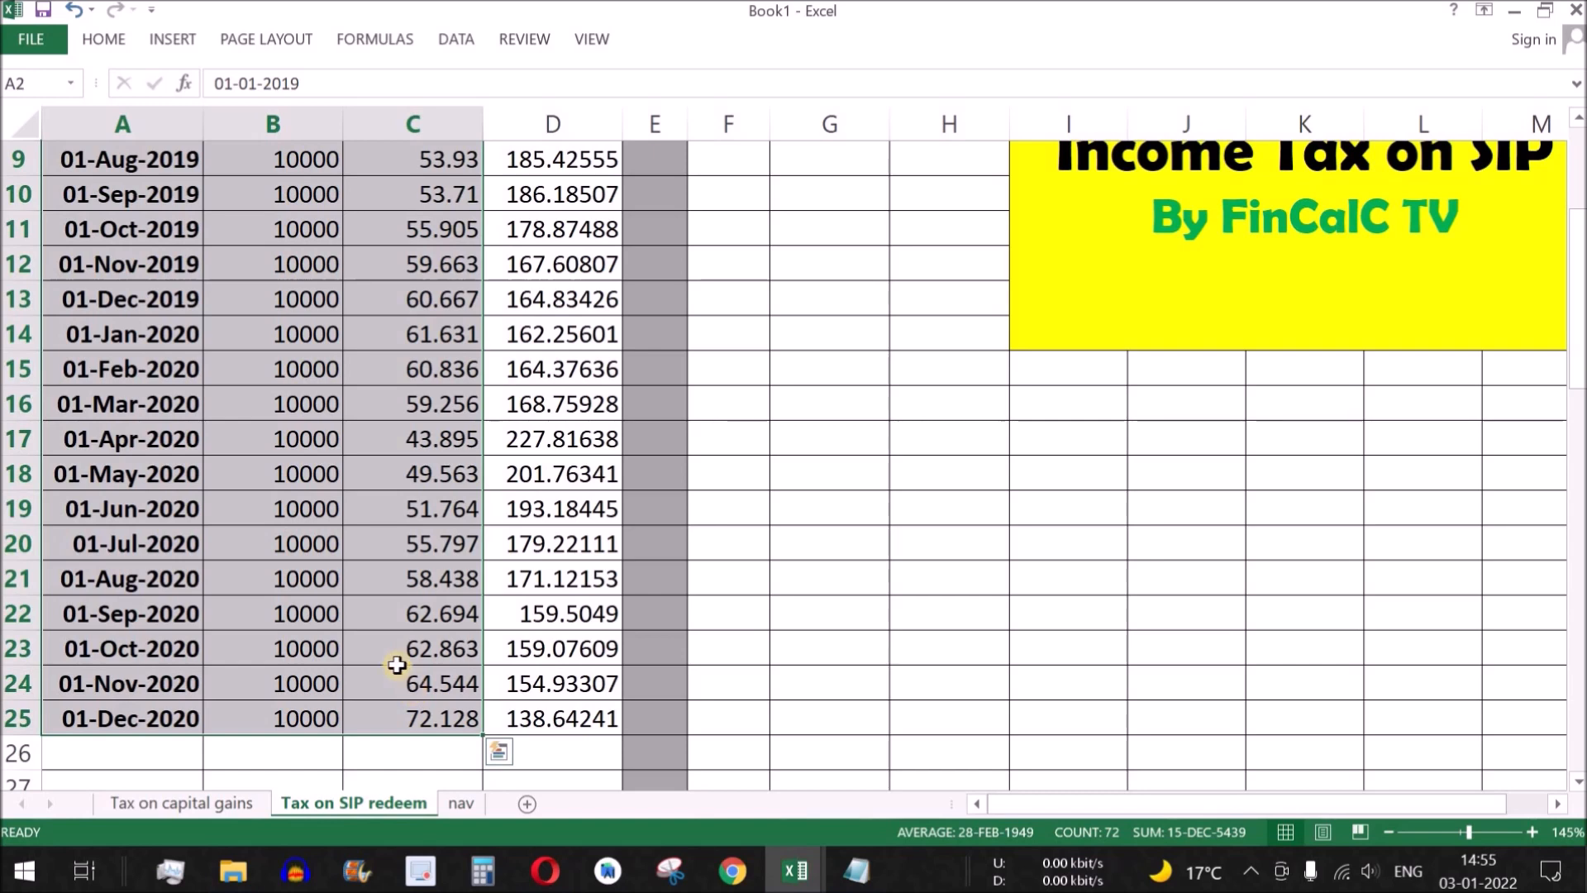
Step: Hide rows 15 to 24, covering February to November 2020, on Tax on SIP redeem
left_click_drag(15, 369, 6, 686)
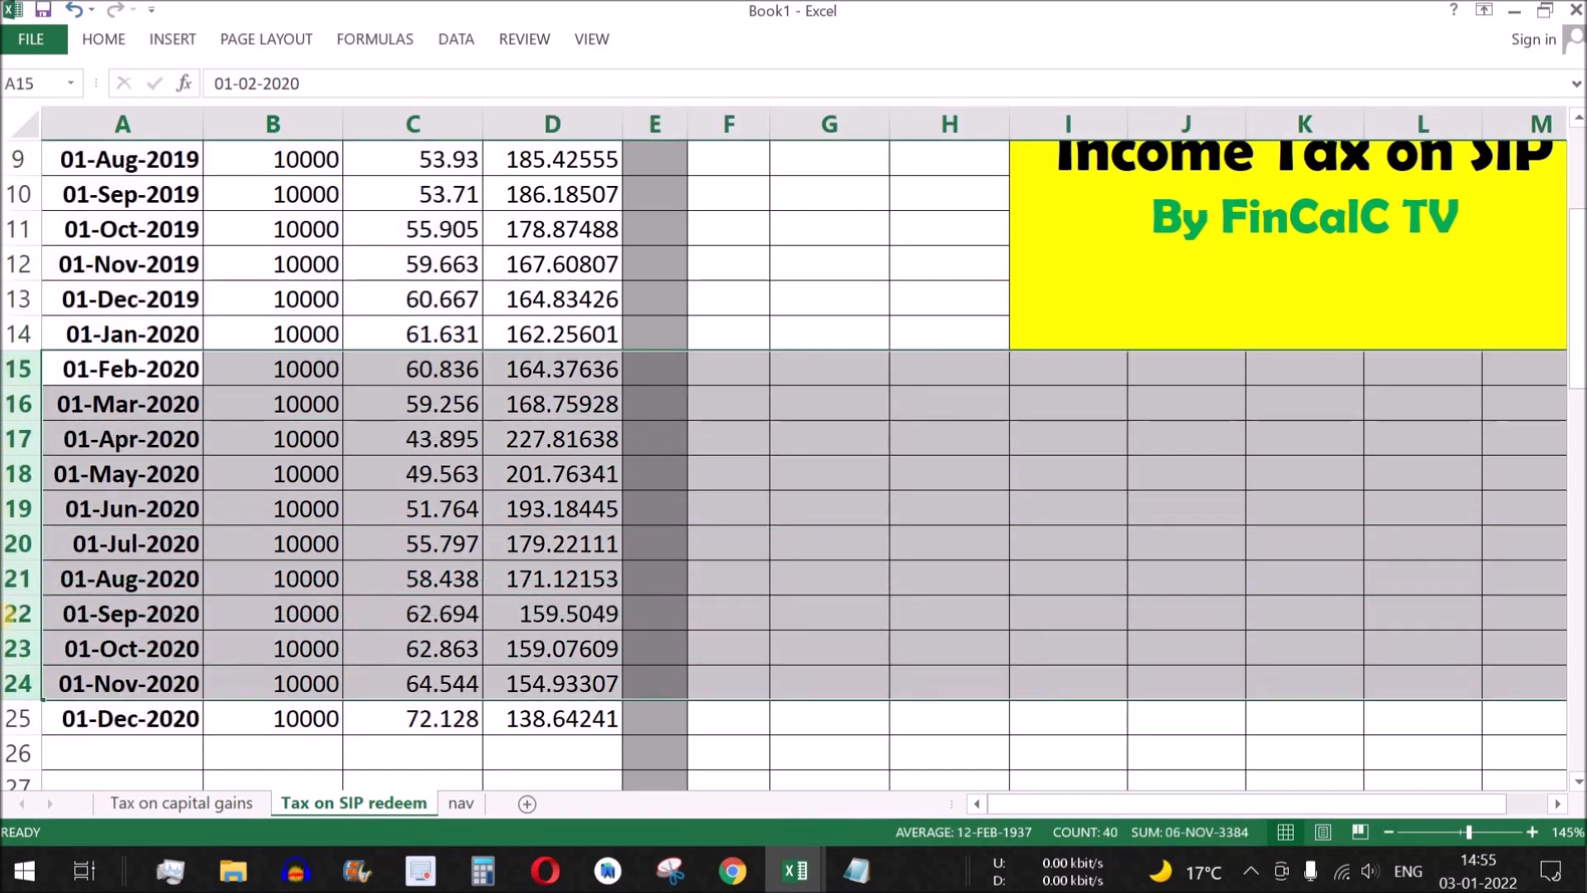
right_click(7, 613)
left_click(63, 546)
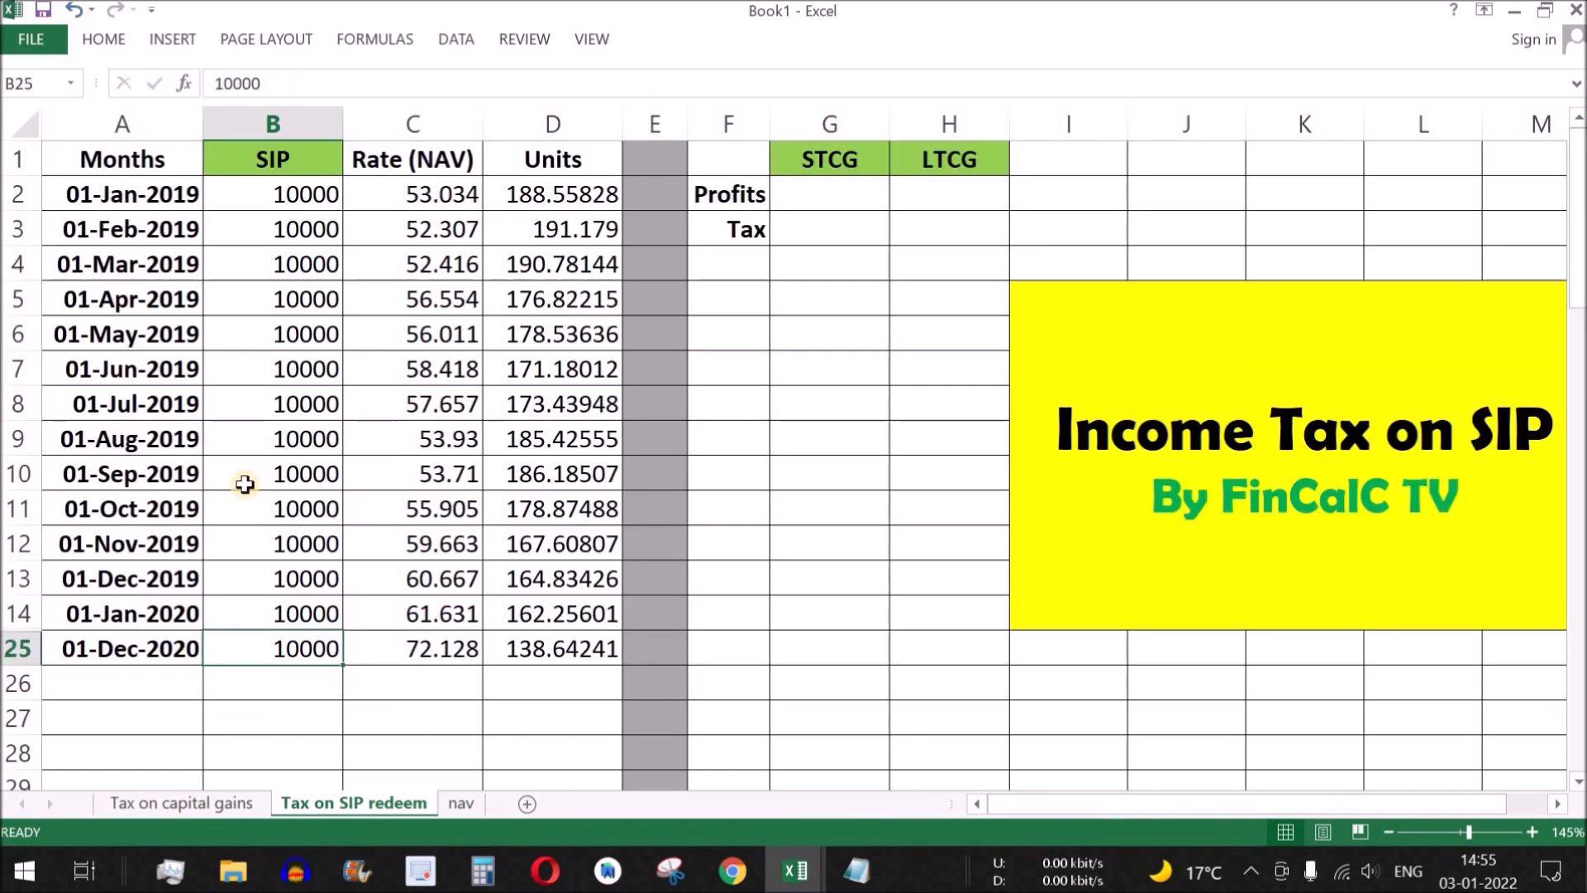
Step: Enter the redemption date 2 jan 2021 in A26 and its NAV of 74 in C26
left_click(111, 683)
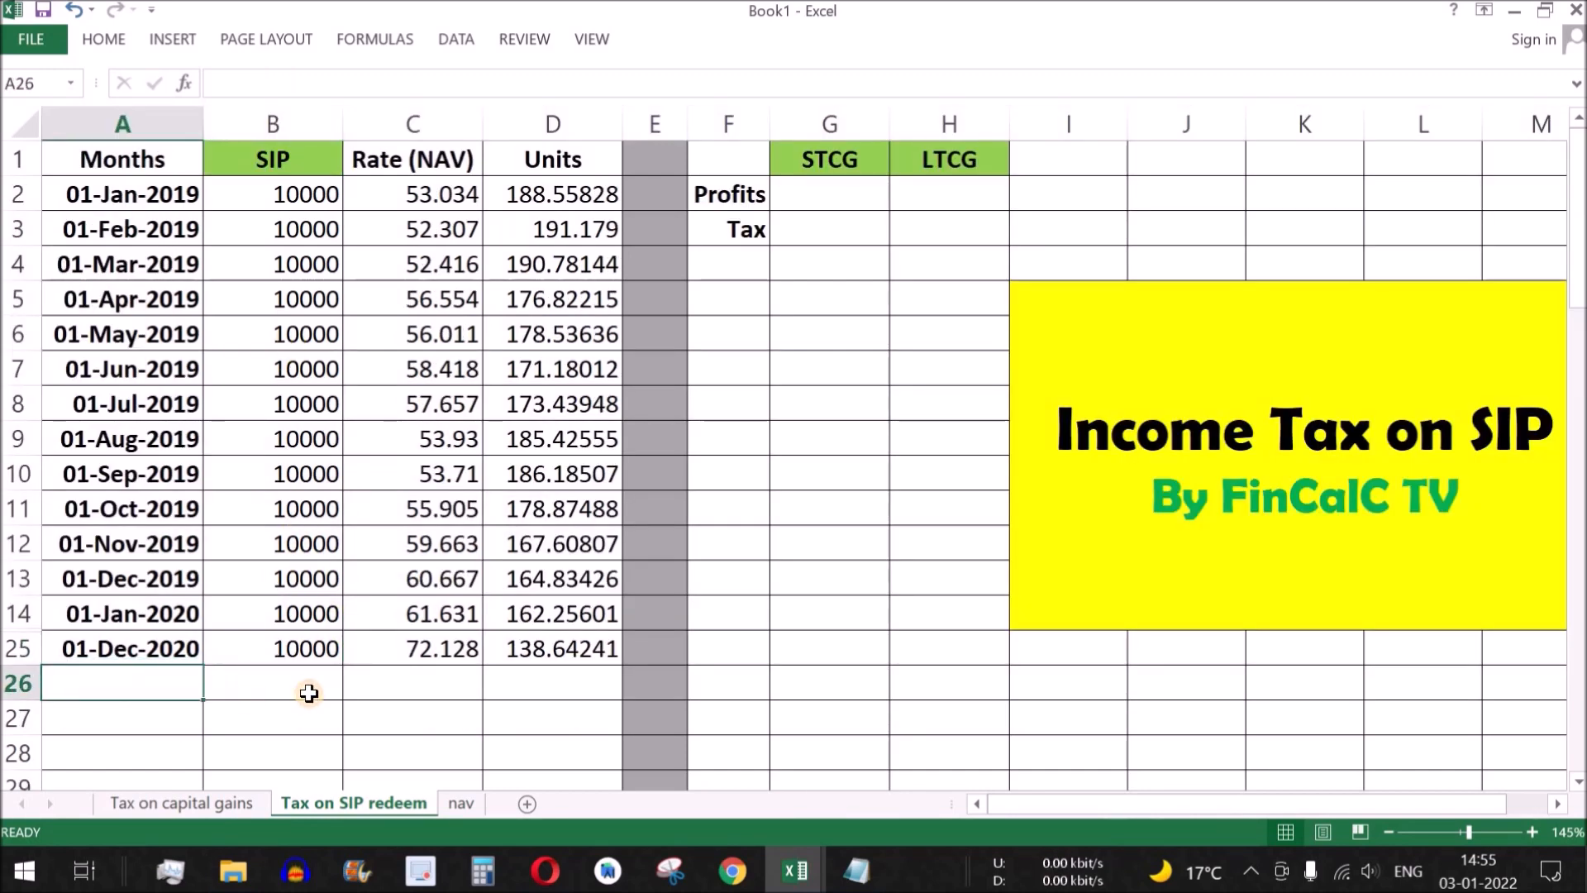
type("2 jan ")
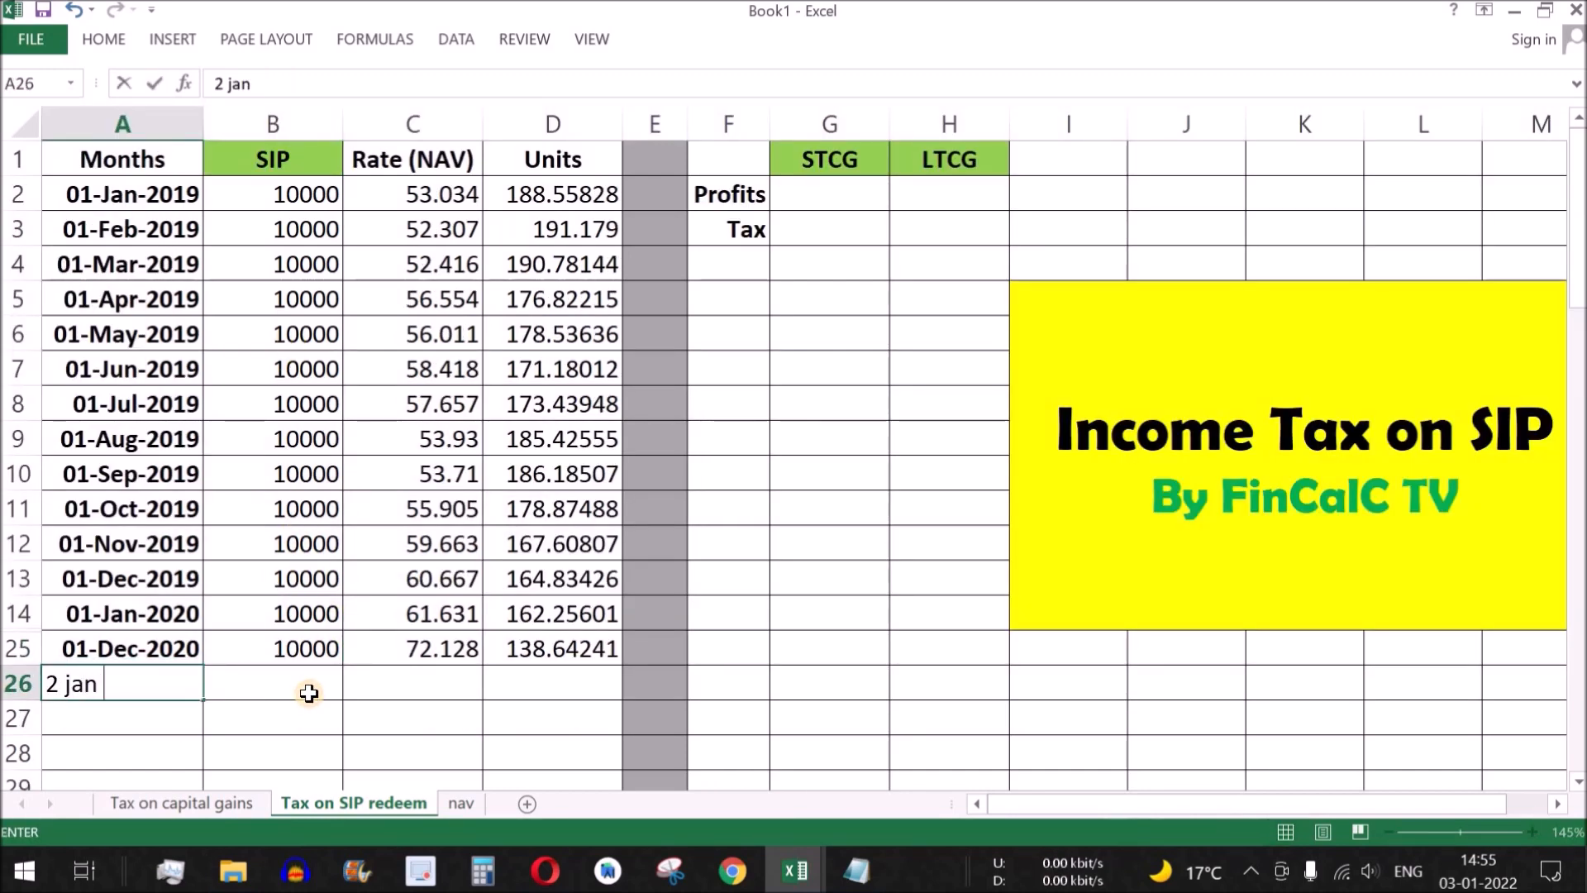
type("2021")
key("Return")
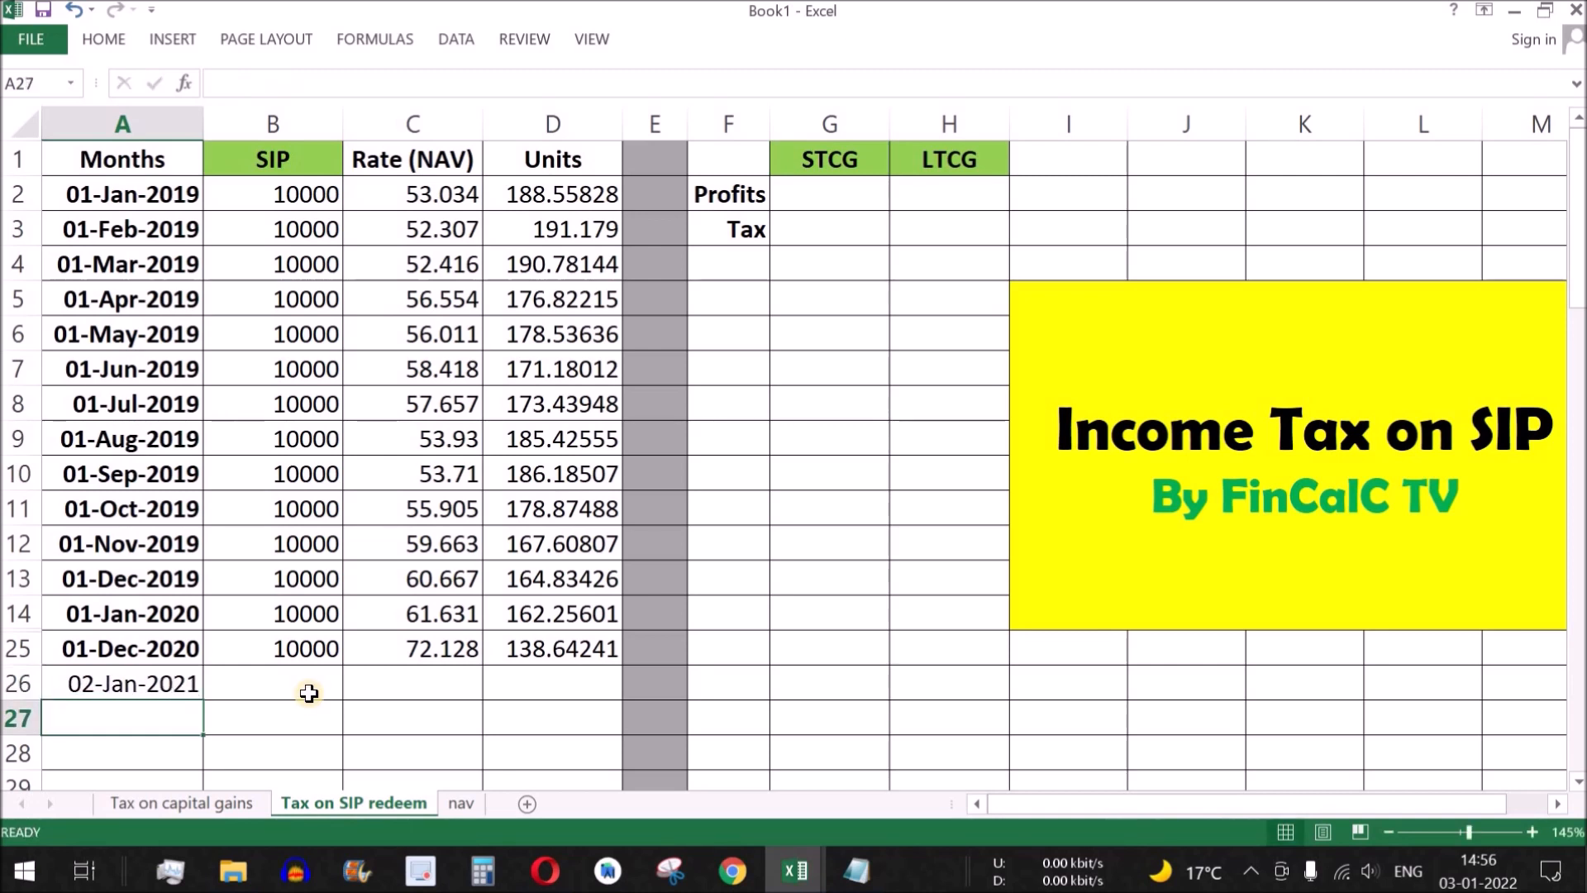
left_click(425, 680)
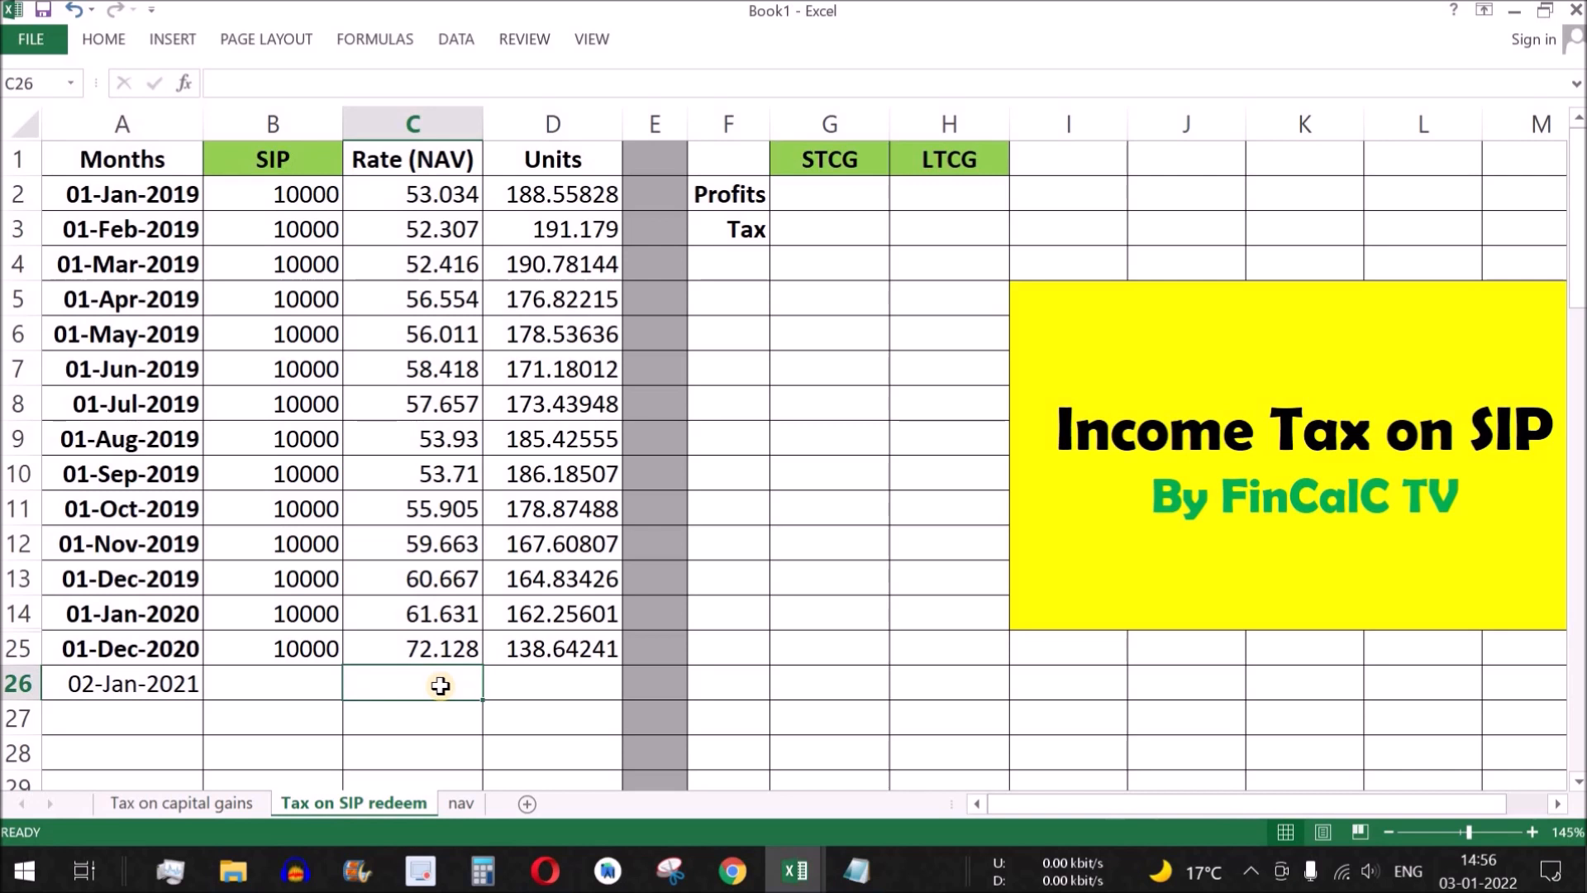
type("74")
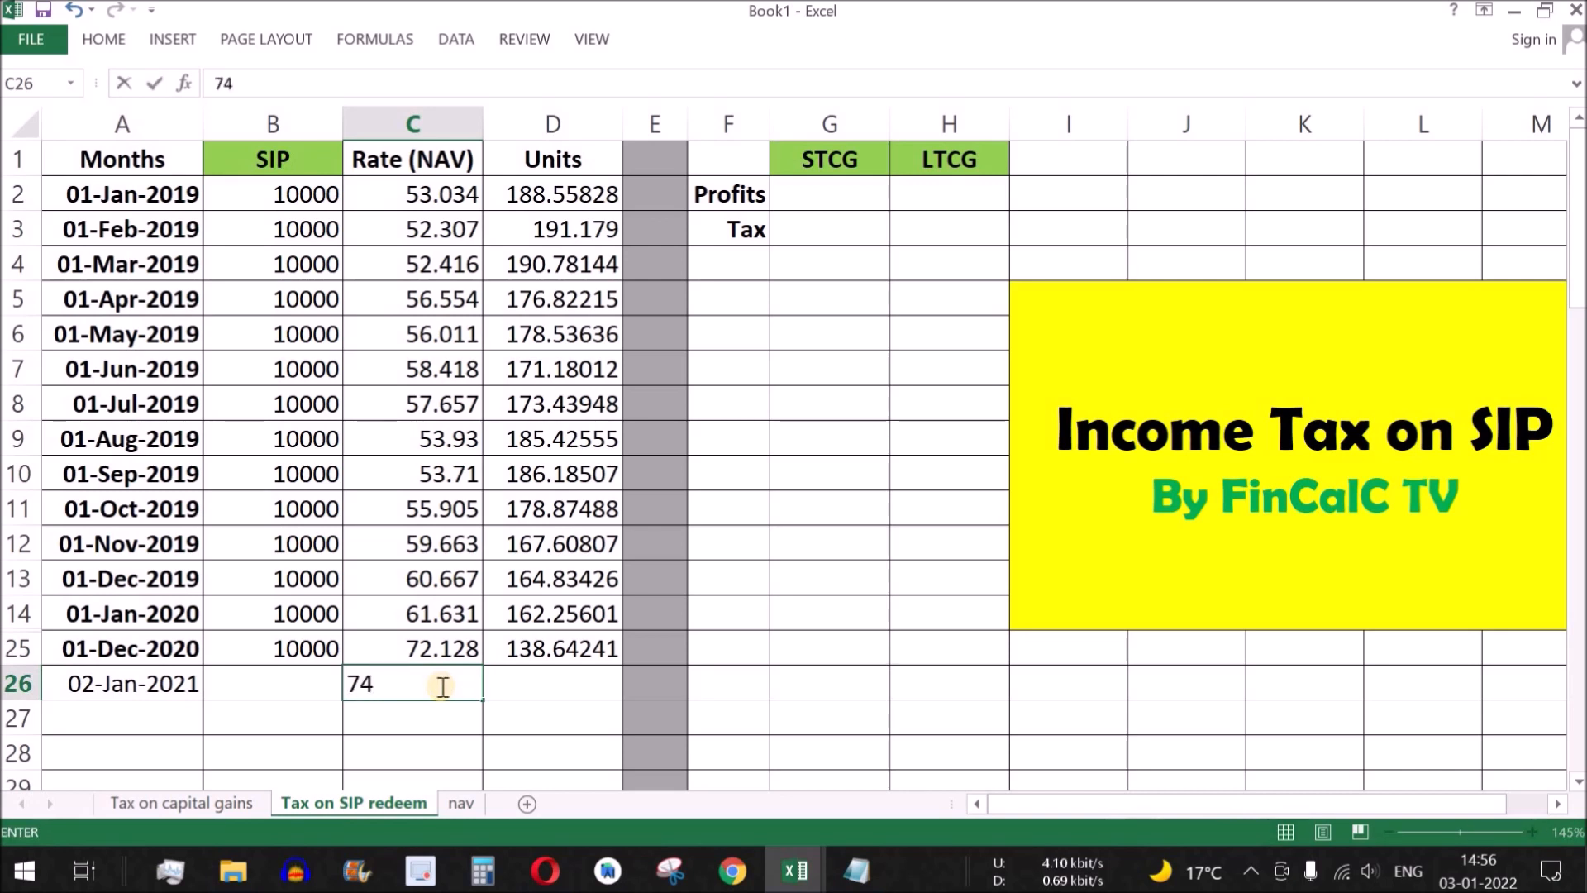
key("Return")
Step: Label A27 as deposits and total the SIP amounts in B27 with =SUM(B2:B25)
left_click(298, 718)
left_click(116, 719)
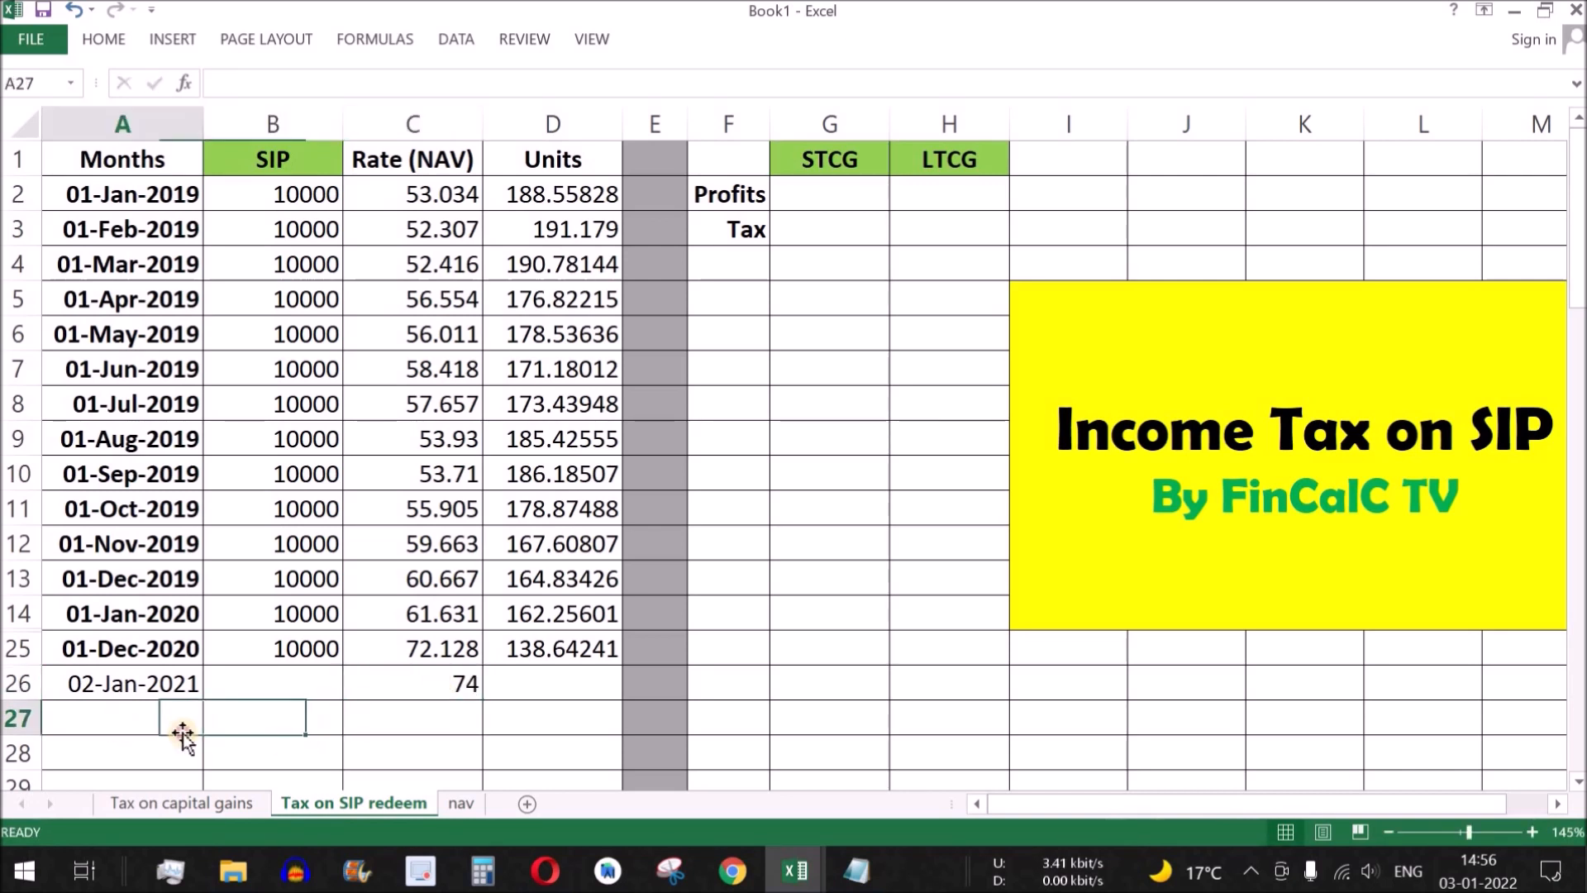
type("deposits")
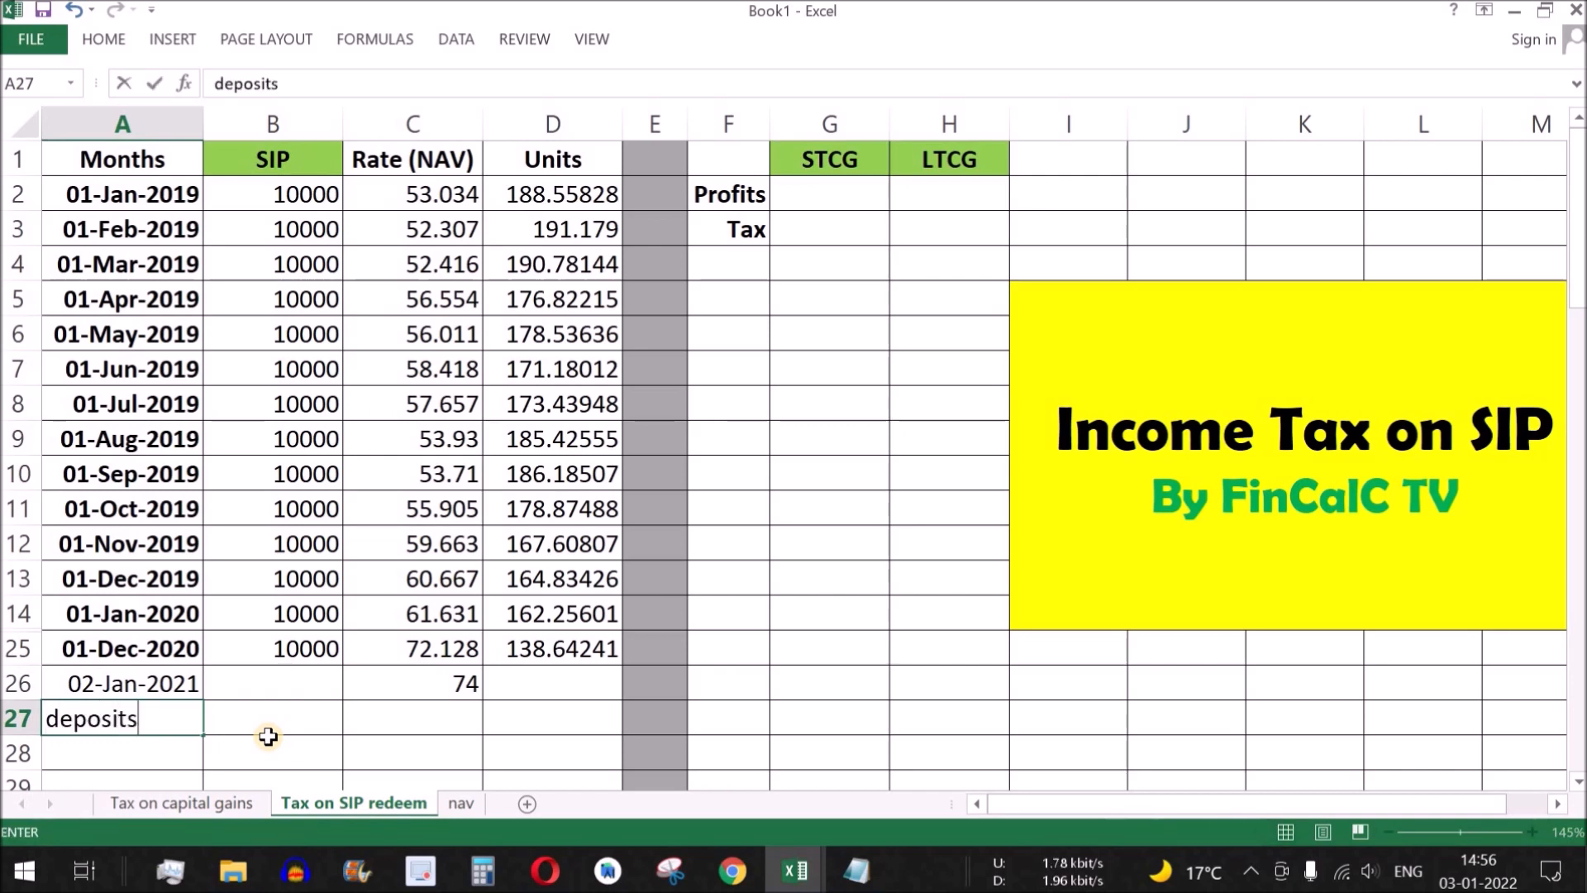
key("Return")
left_click(281, 712)
type("=sum")
key("Tab")
left_click_drag(291, 194, 311, 651)
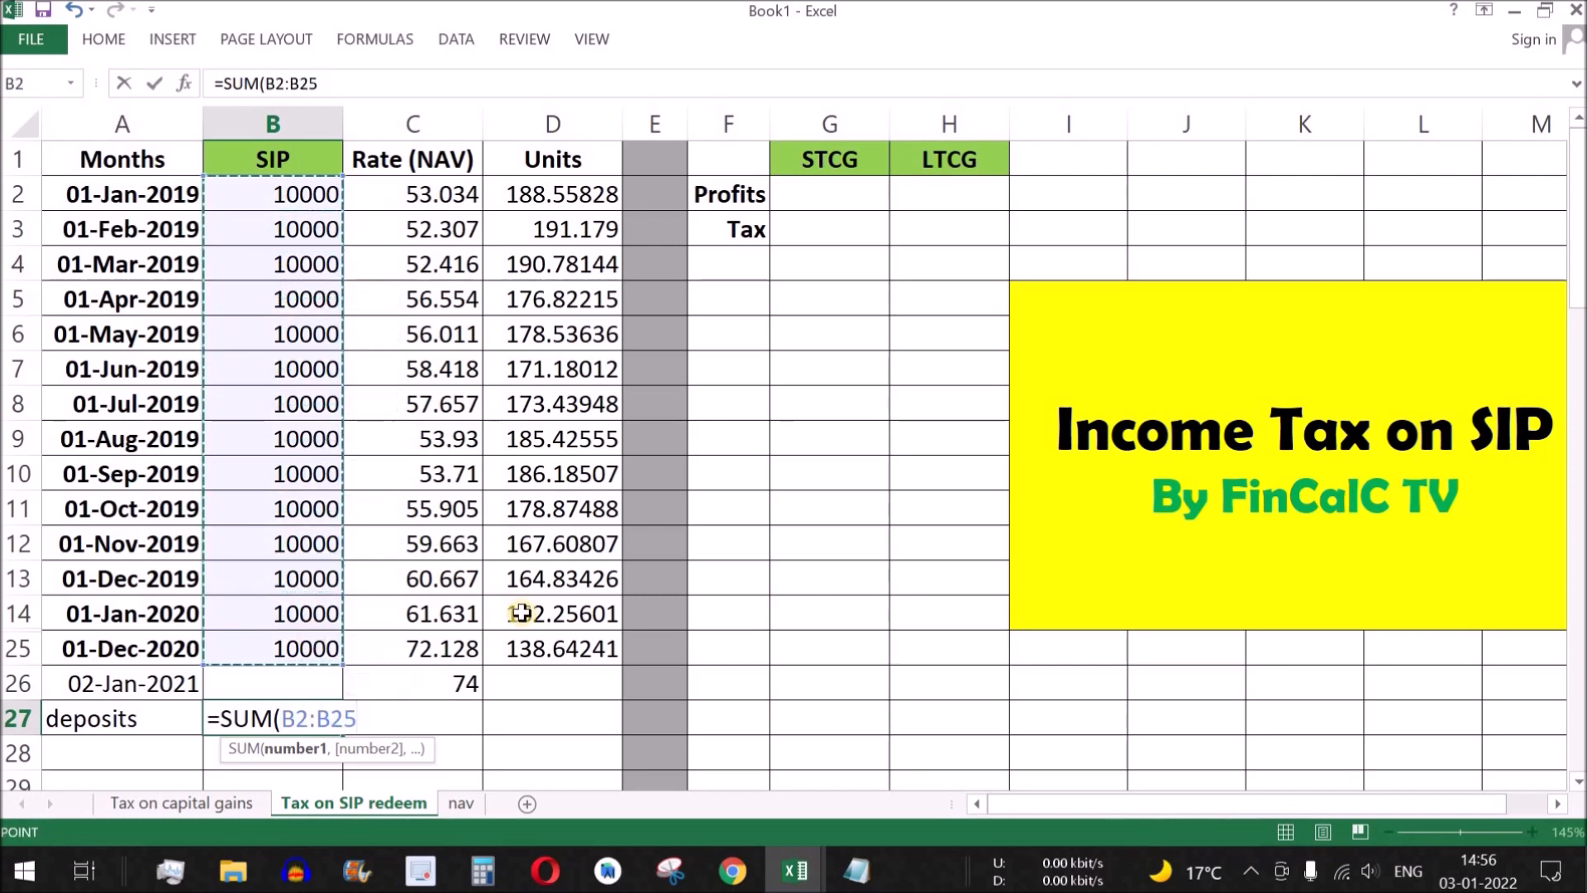
key("Return")
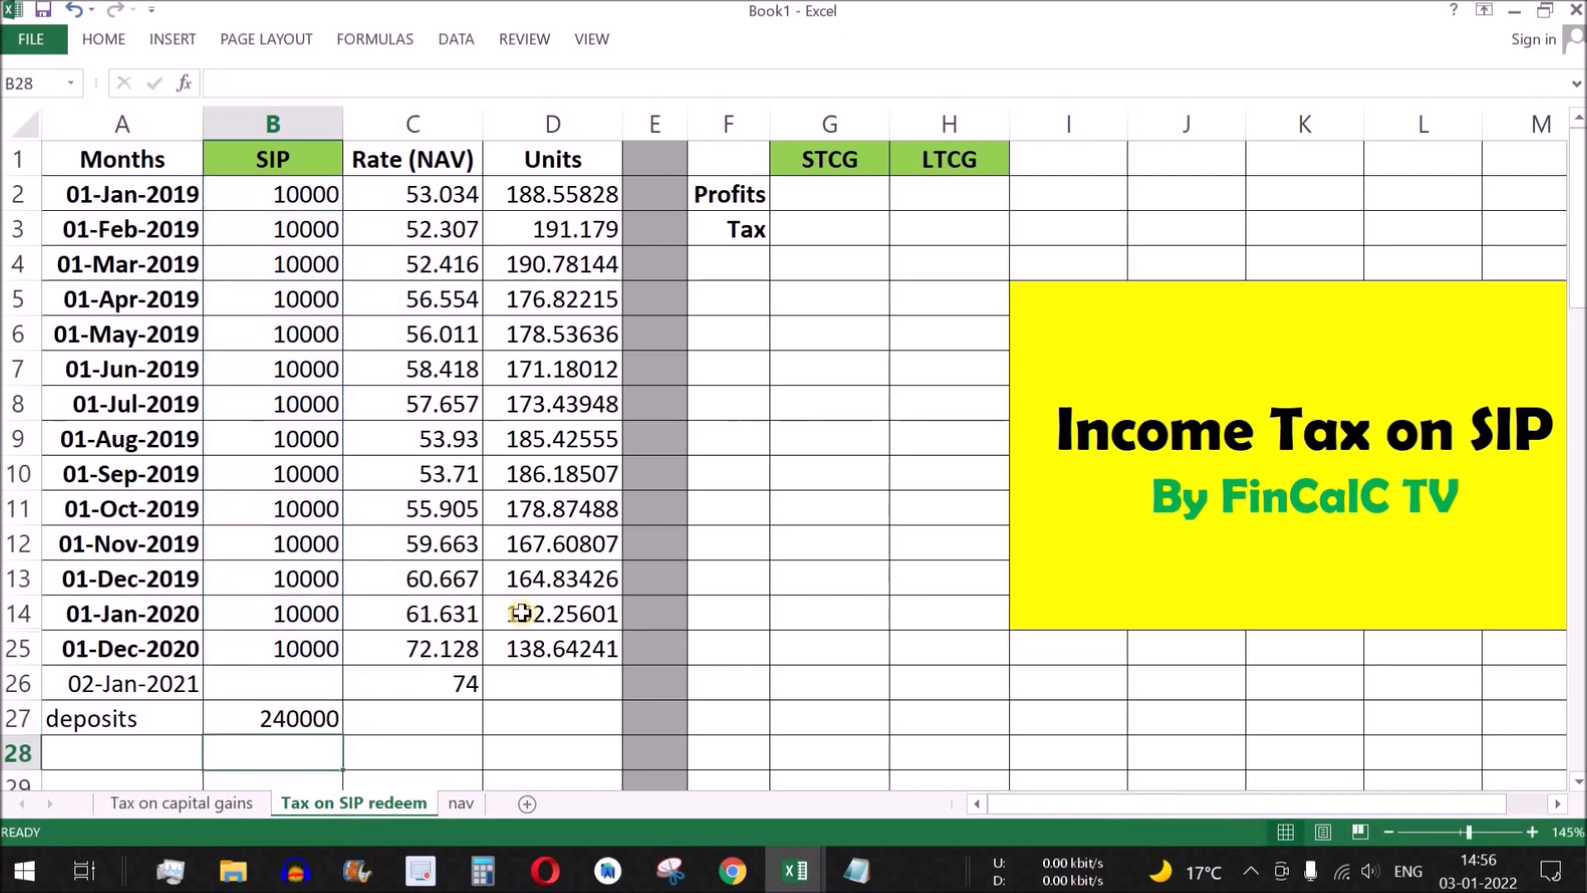
left_click(273, 715)
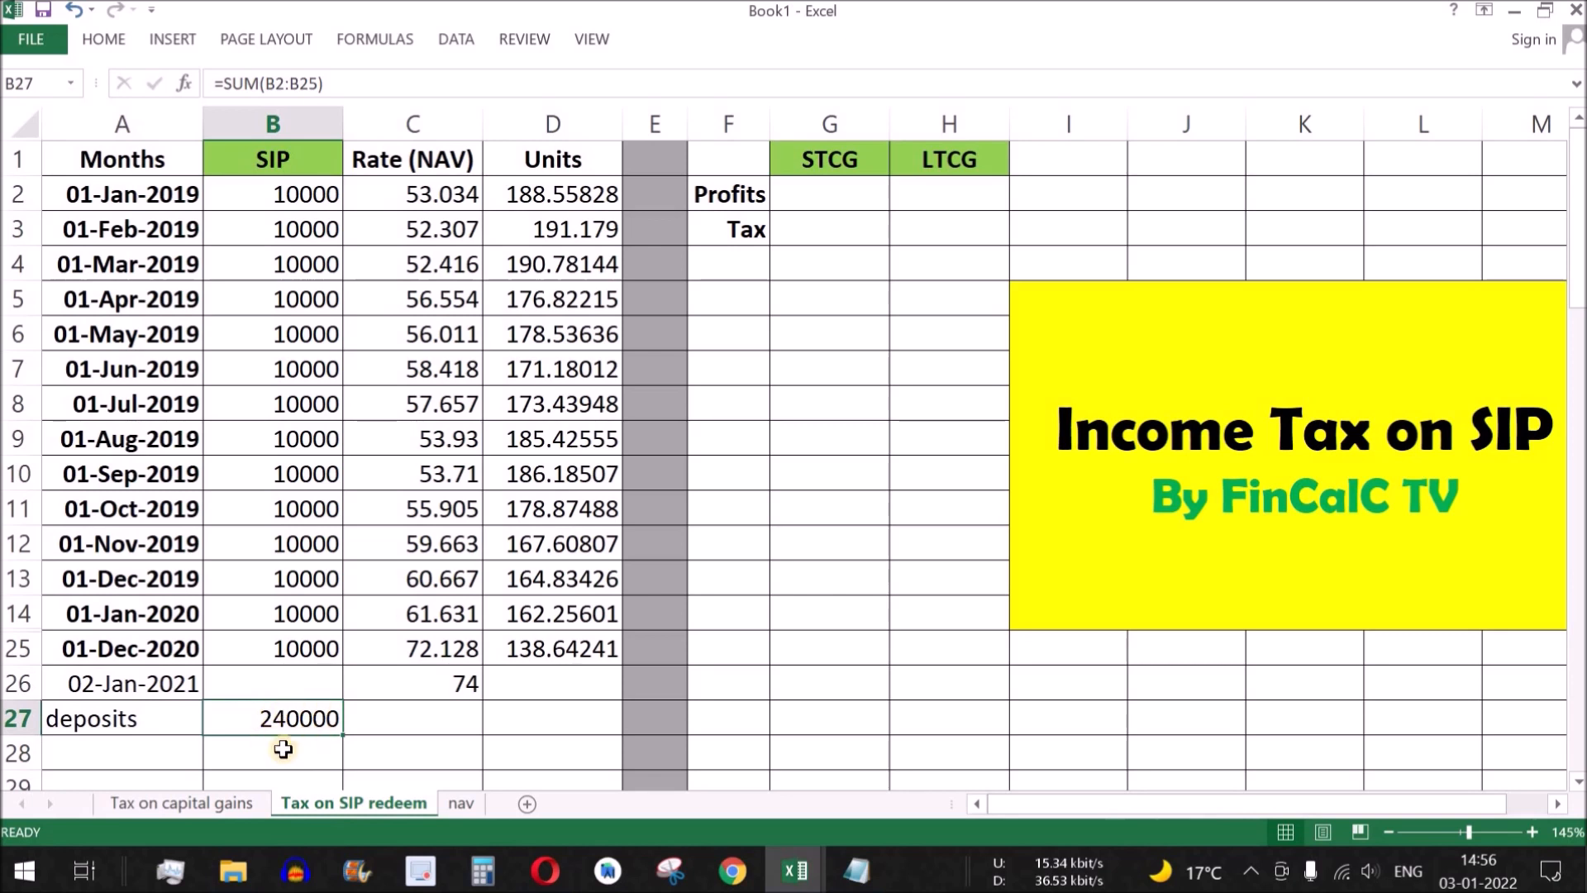
Step: Total the purchased units in D26 with =SUM(D2:D25)
left_click(437, 727)
left_click(532, 669)
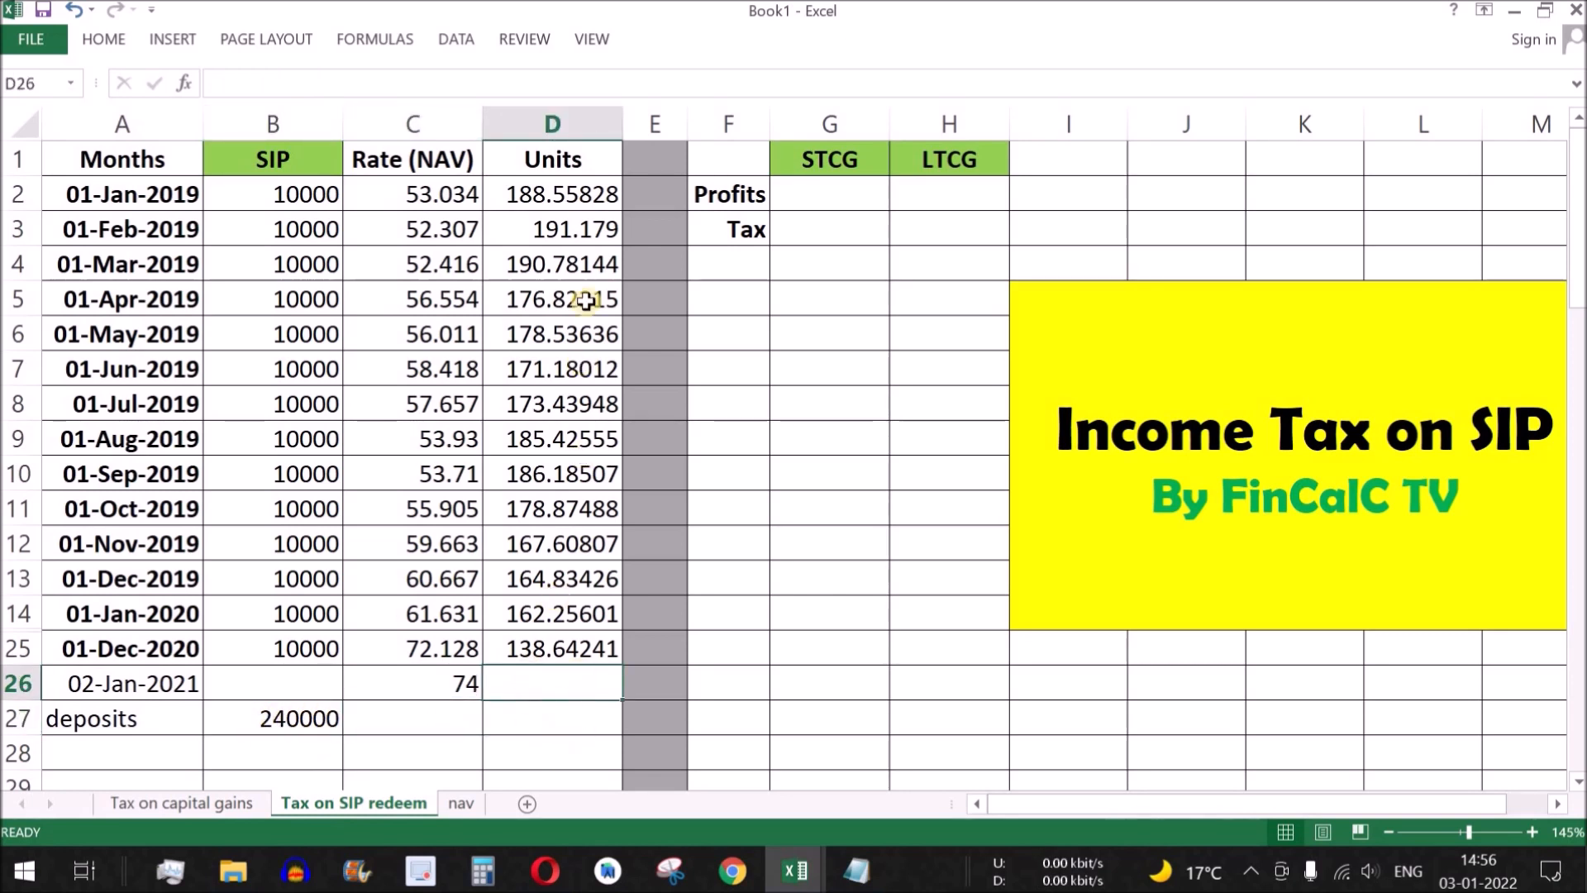
type("=sum")
key("Tab")
left_click(578, 198)
left_click_drag(575, 244, 542, 649)
type(")")
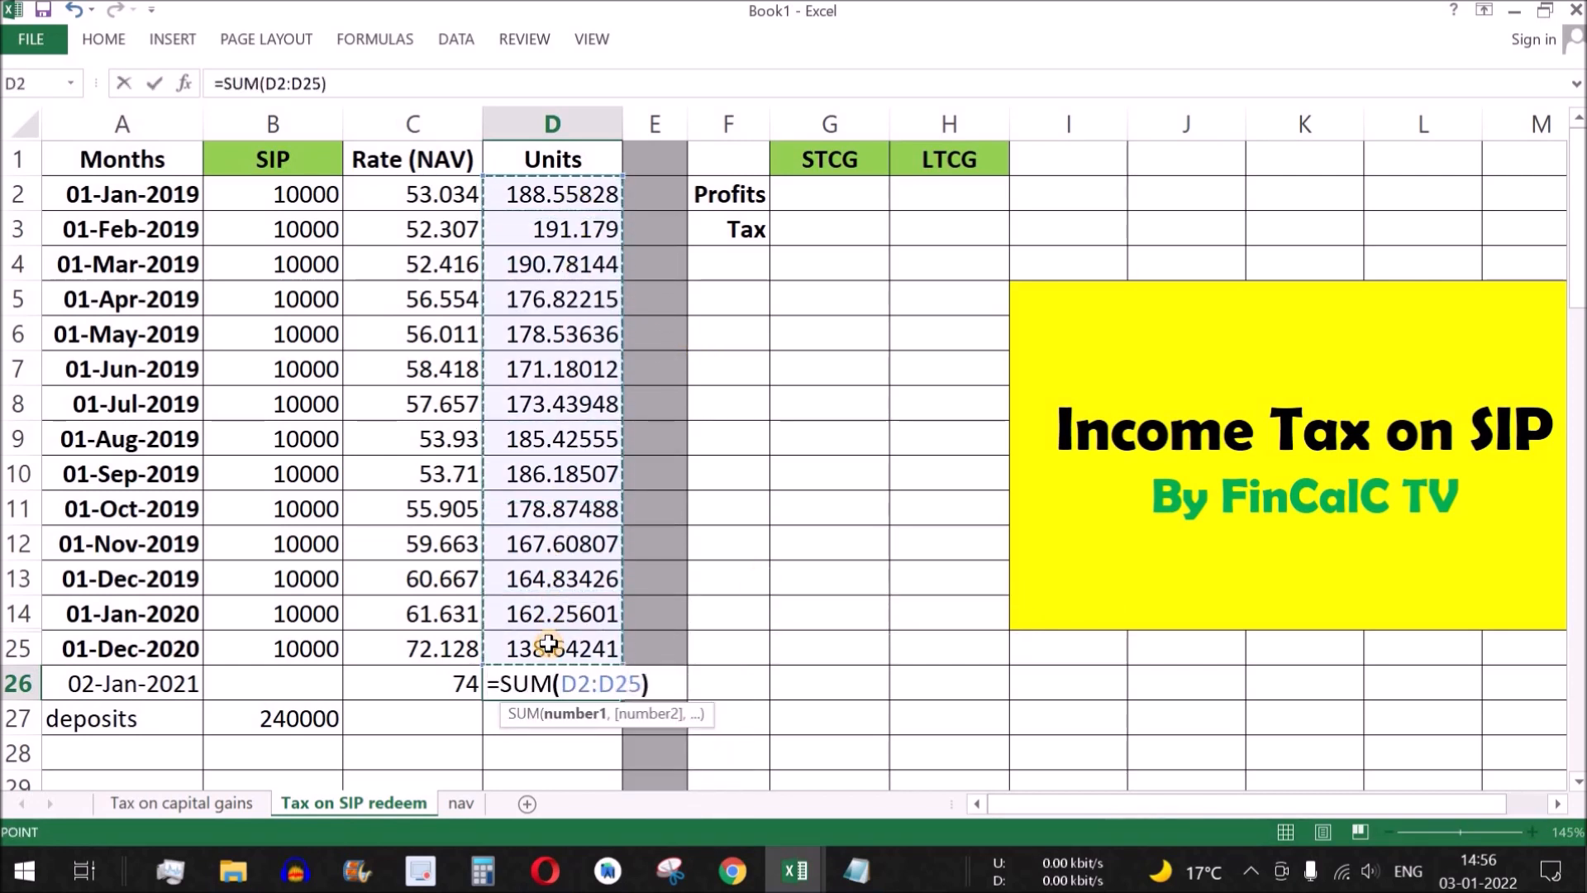
key("Return")
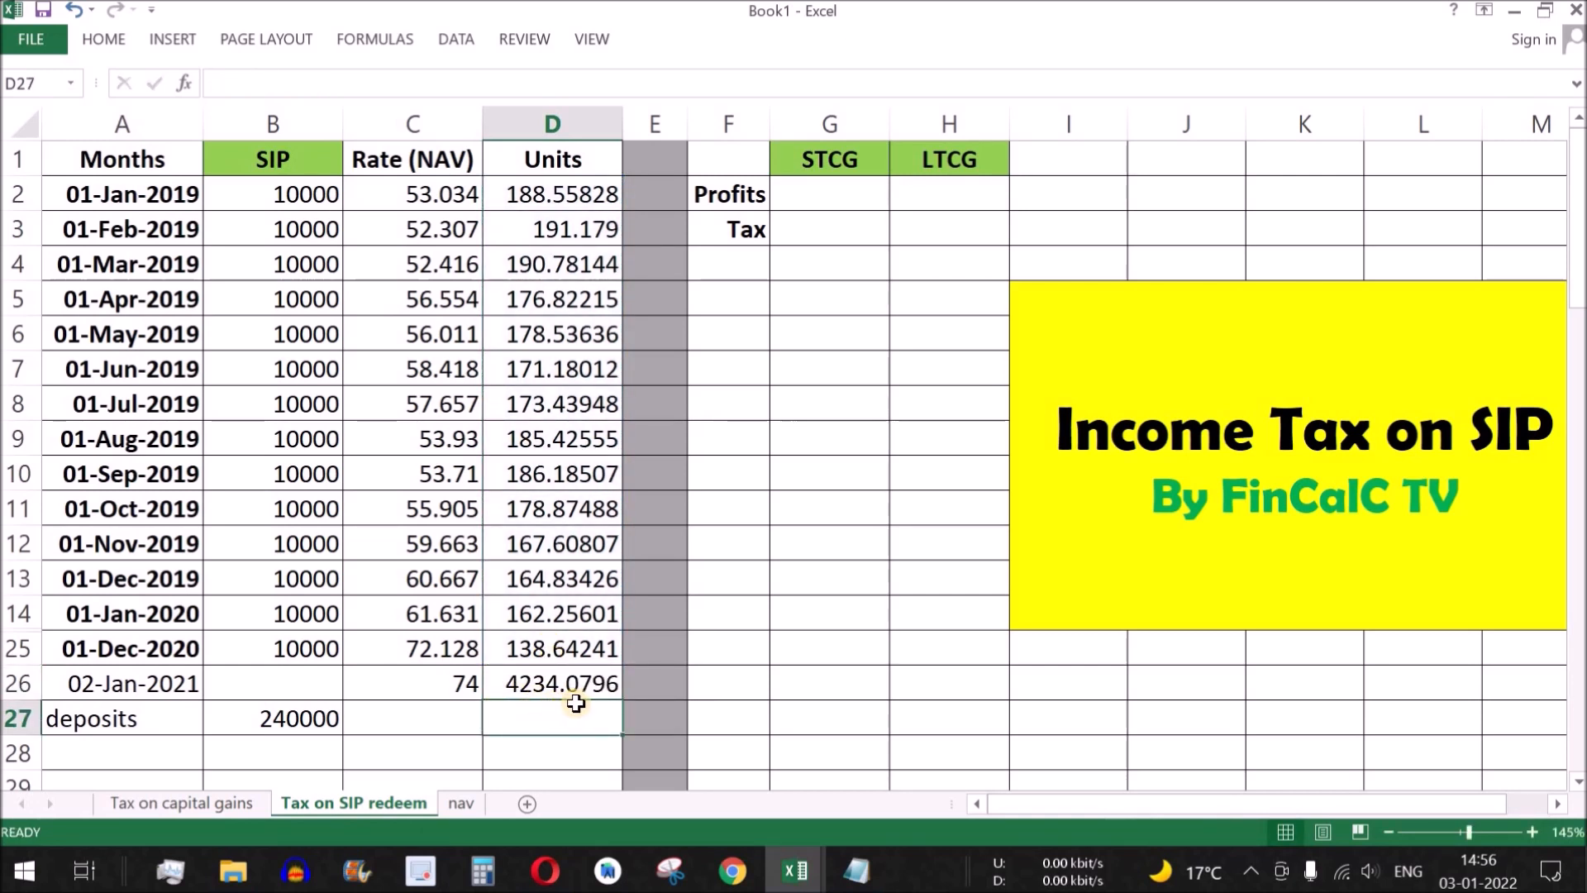
Step: Label C27 as total and compute the redemption value in D27 with =D26*C26
left_click(471, 729)
type("total")
left_click(534, 732)
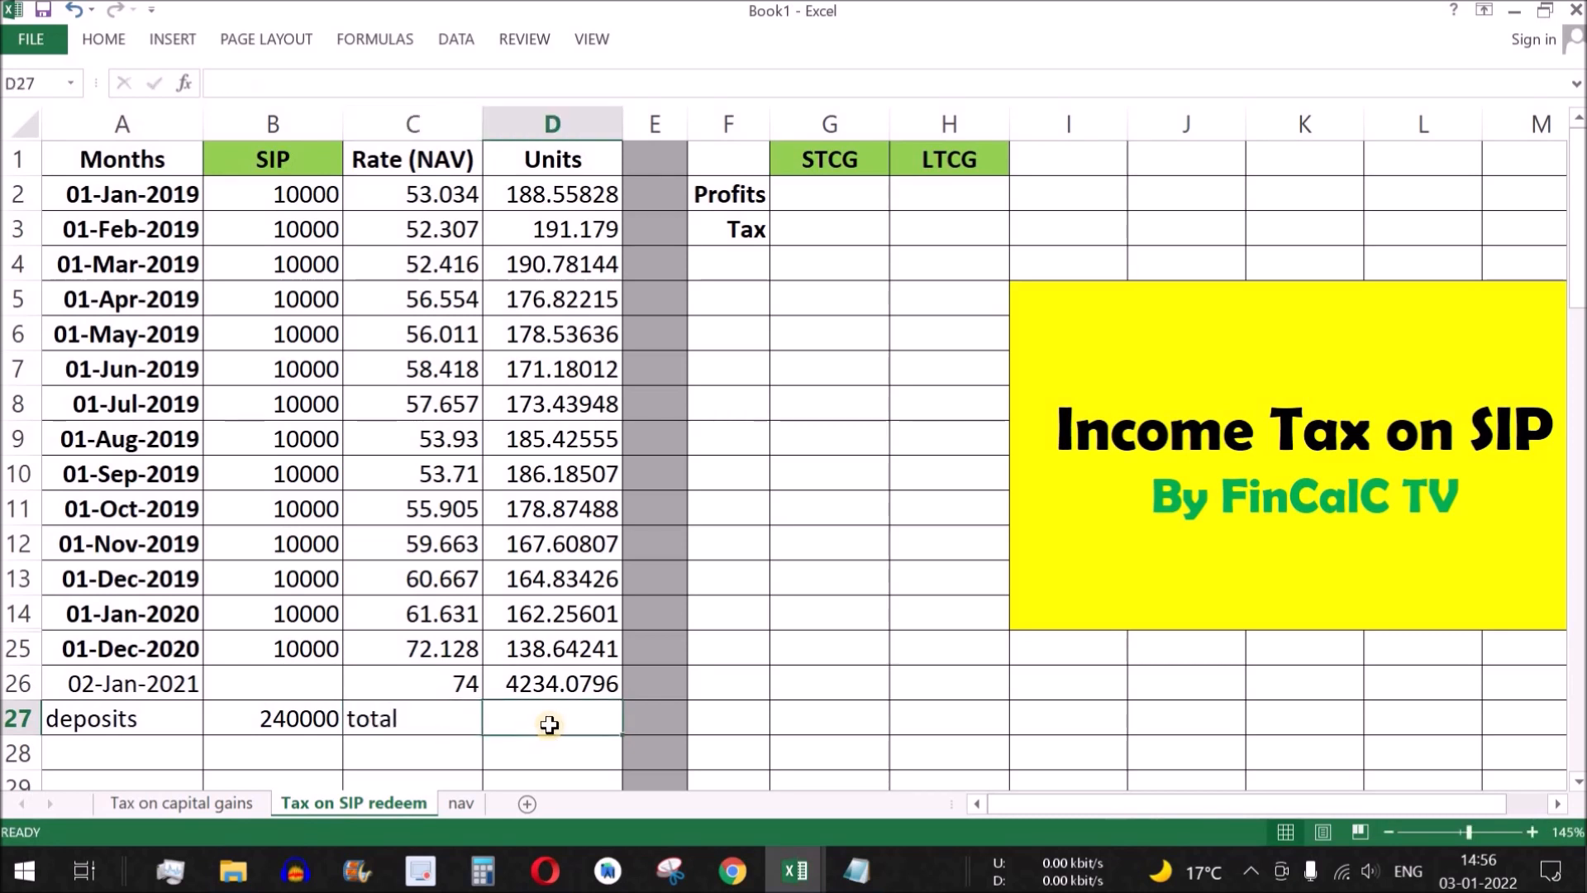
type("=")
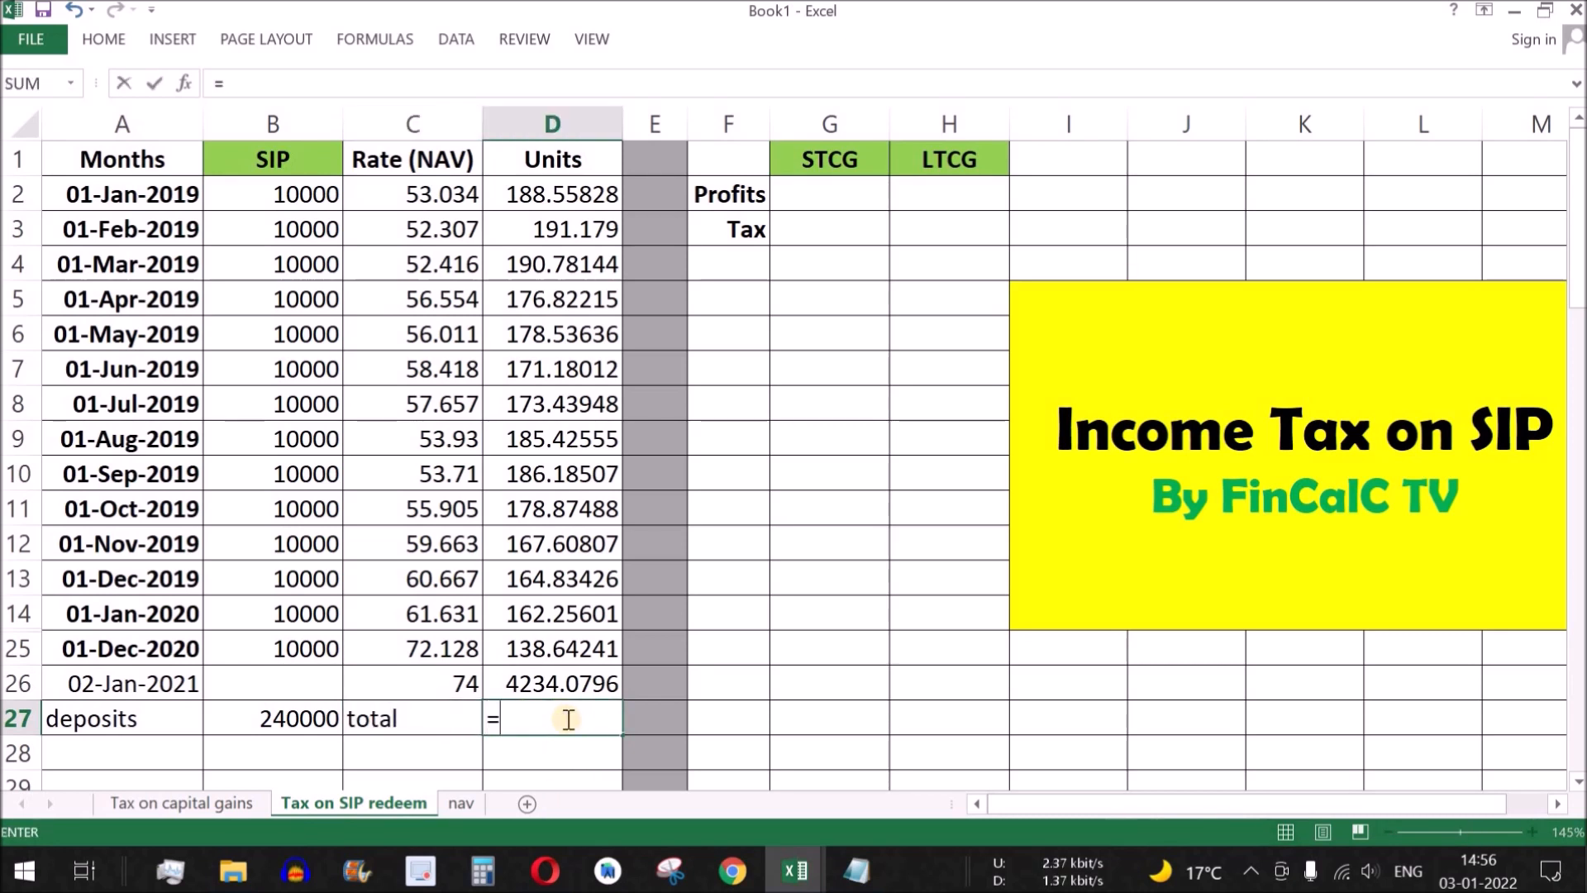
left_click(567, 683)
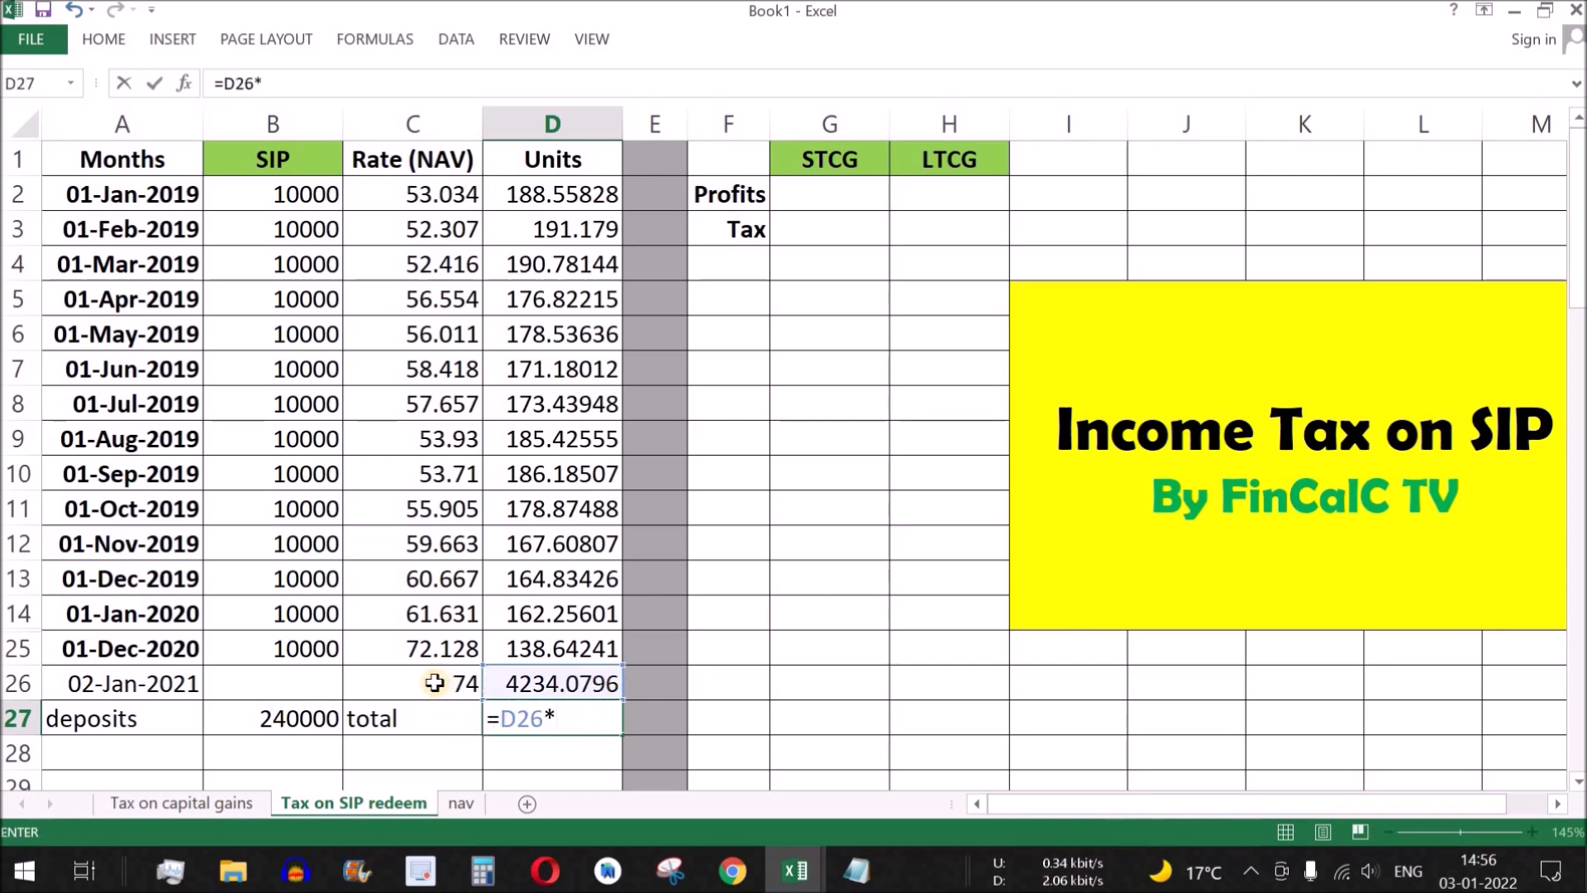
left_click(434, 682)
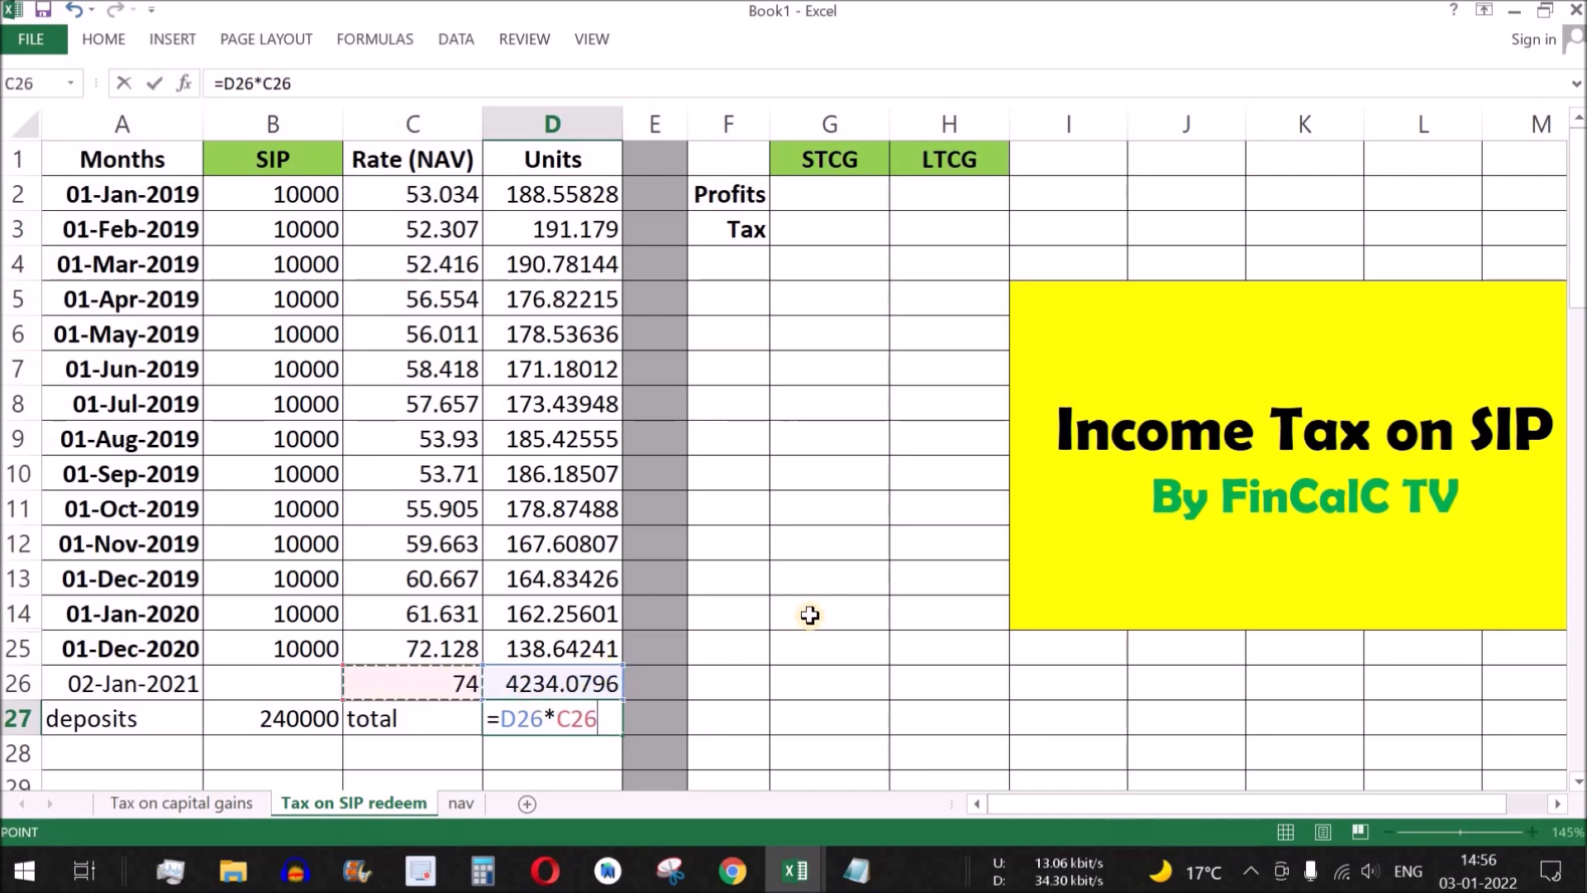
key("Return")
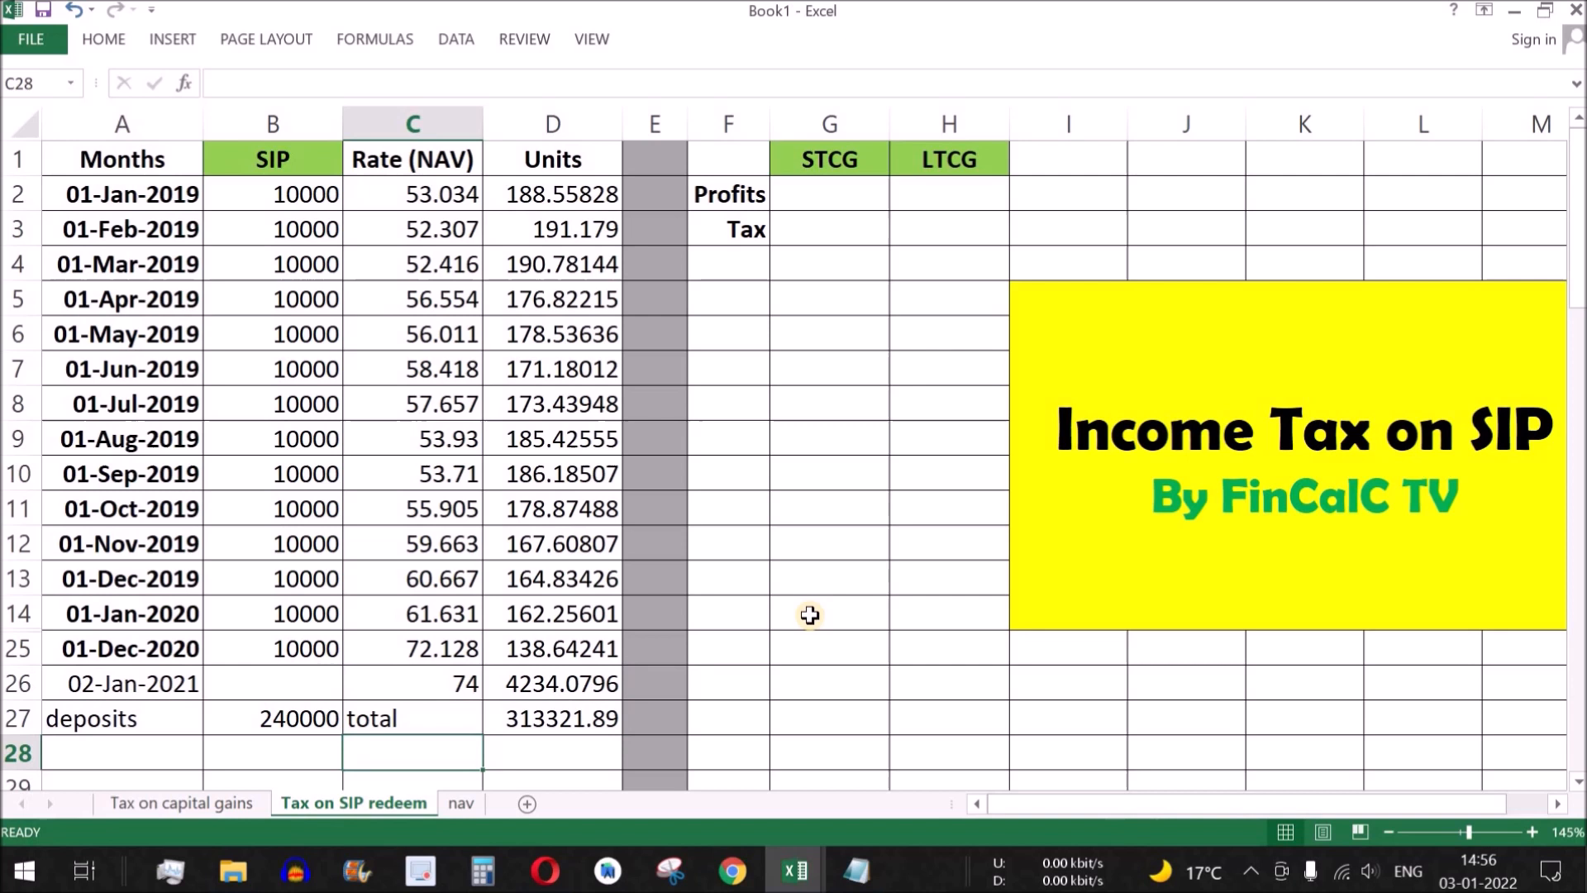
left_click(602, 729)
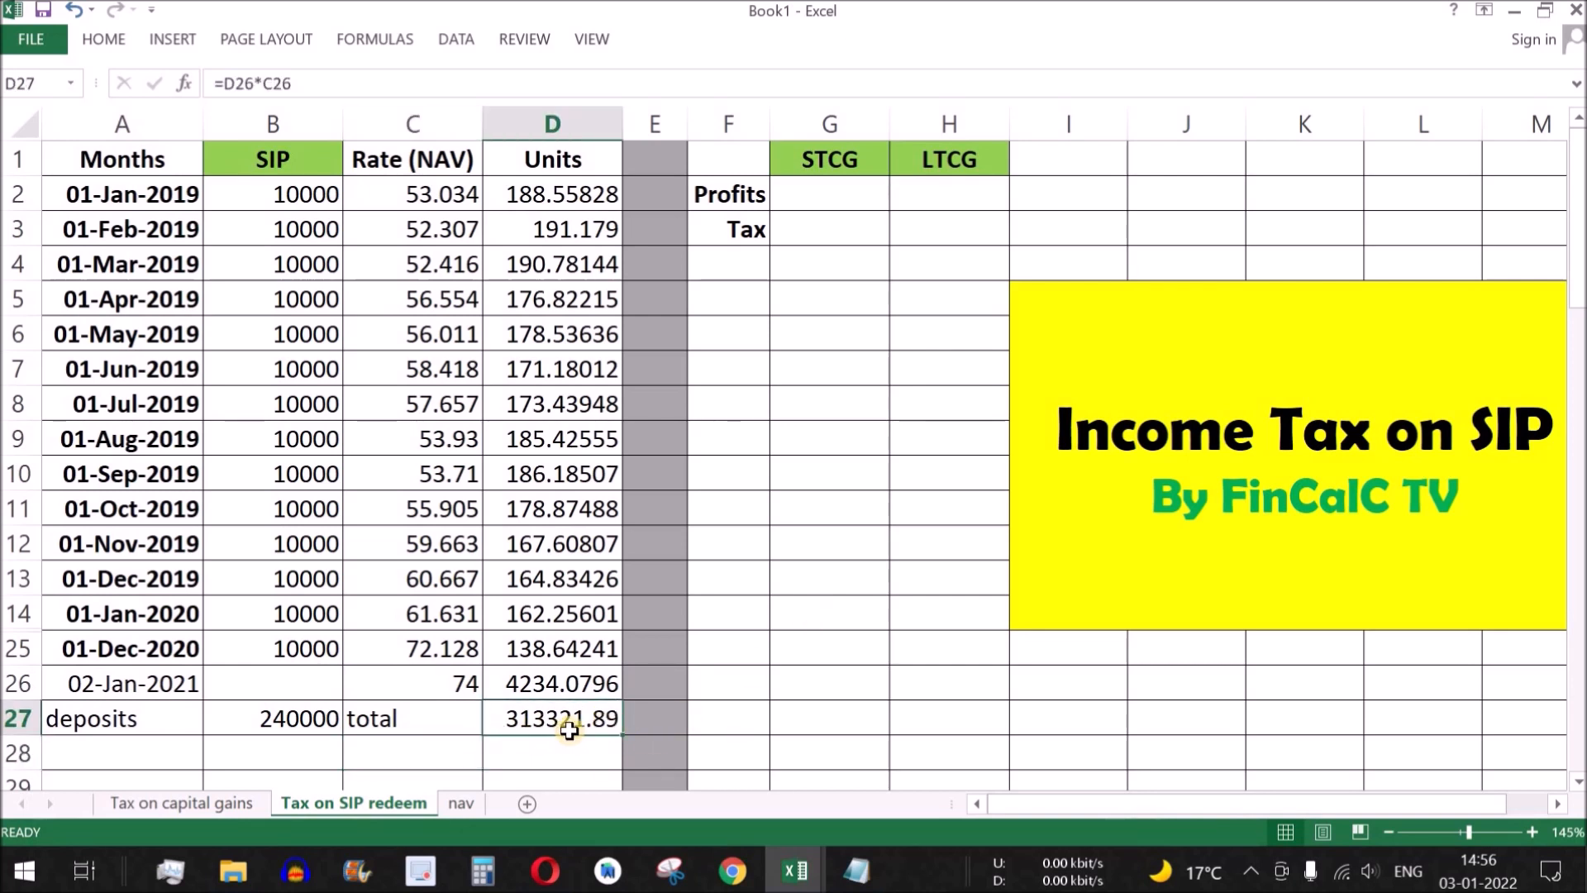
Step: Label C28 as profit and compute the total profit in D28 with =D27-B27
left_click(555, 760)
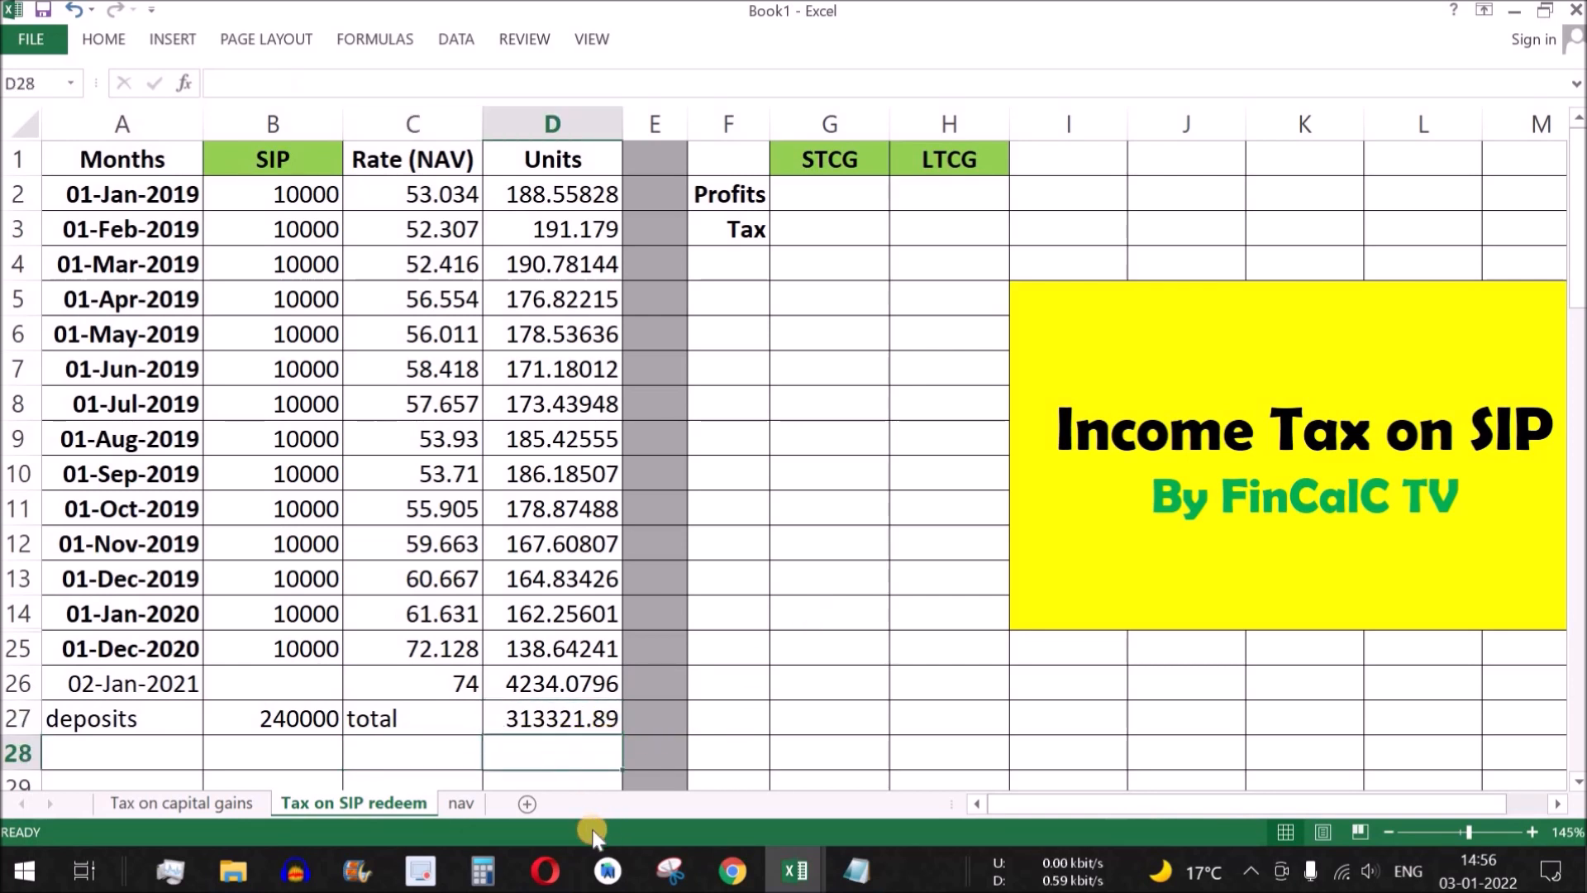
key("Left")
type("profit")
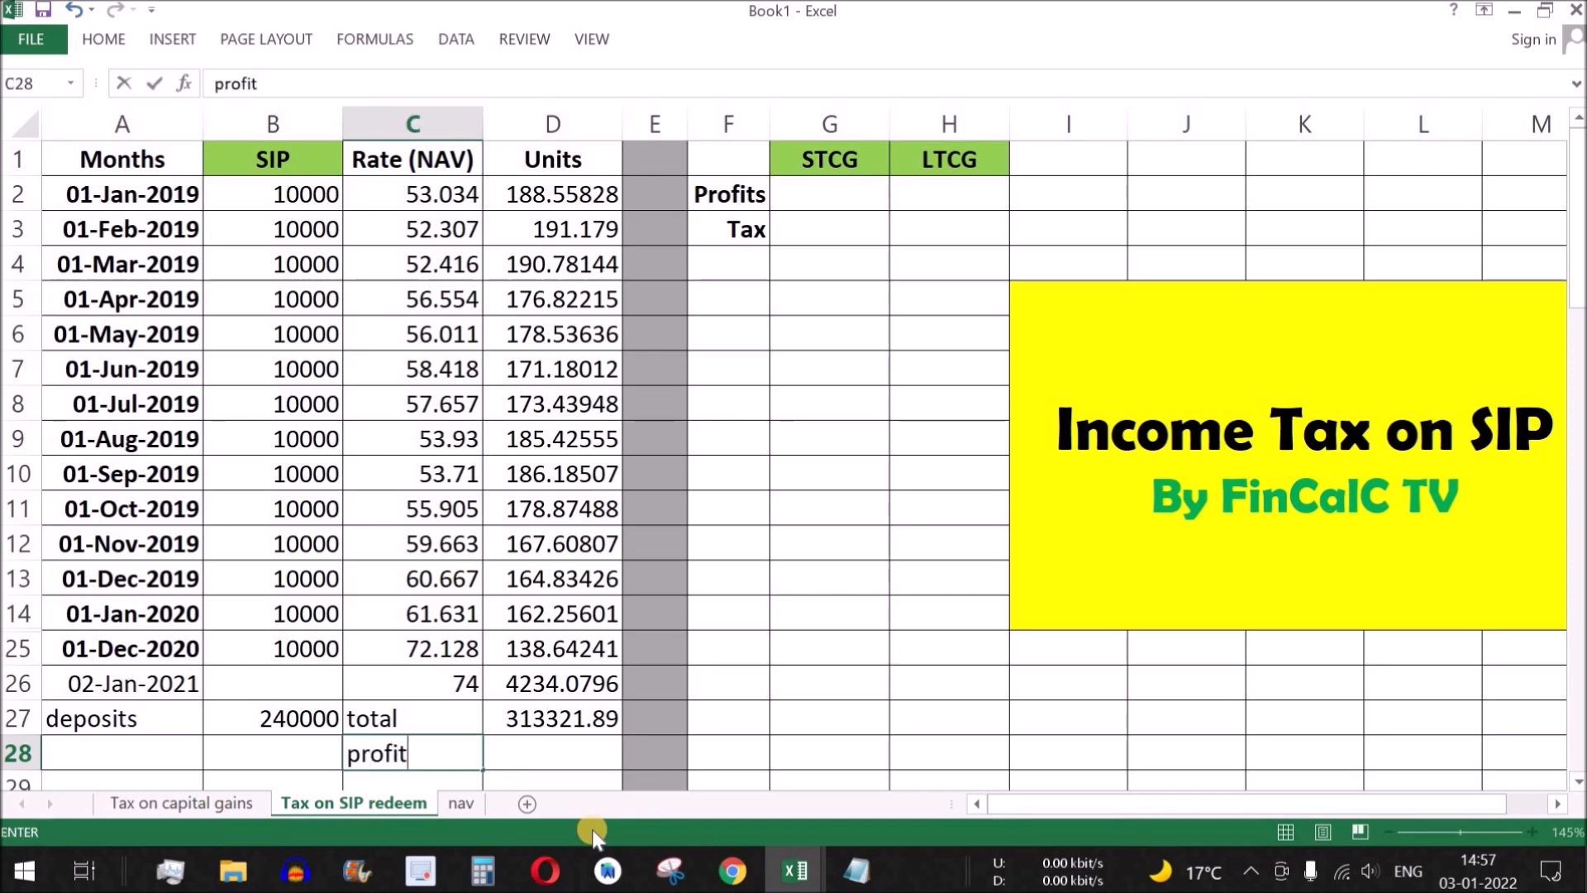
key("Right")
type("=")
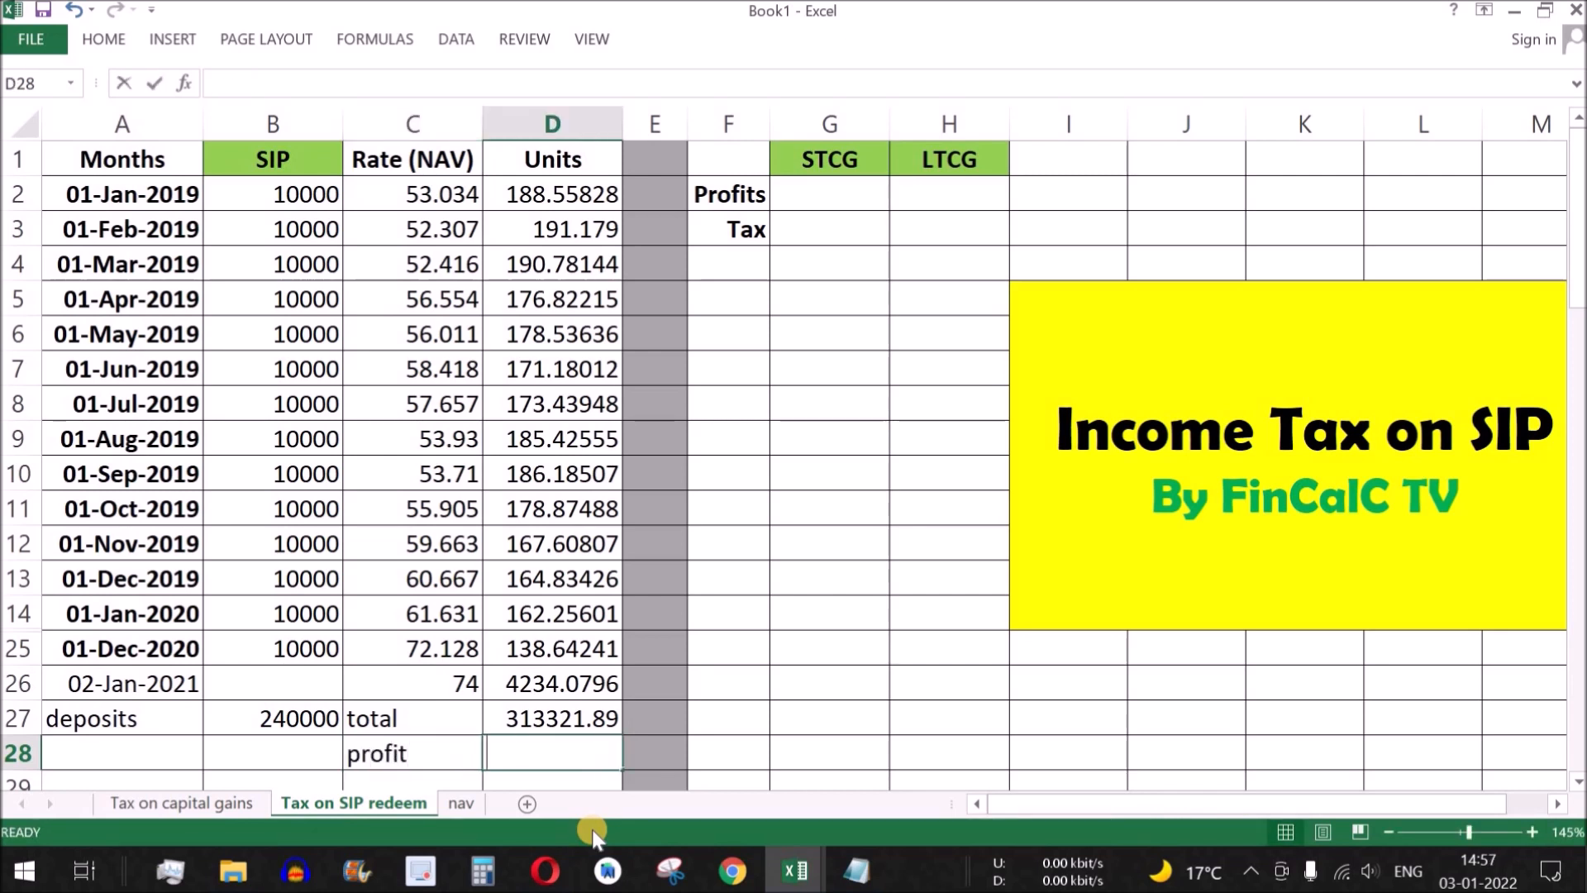
left_click(553, 718)
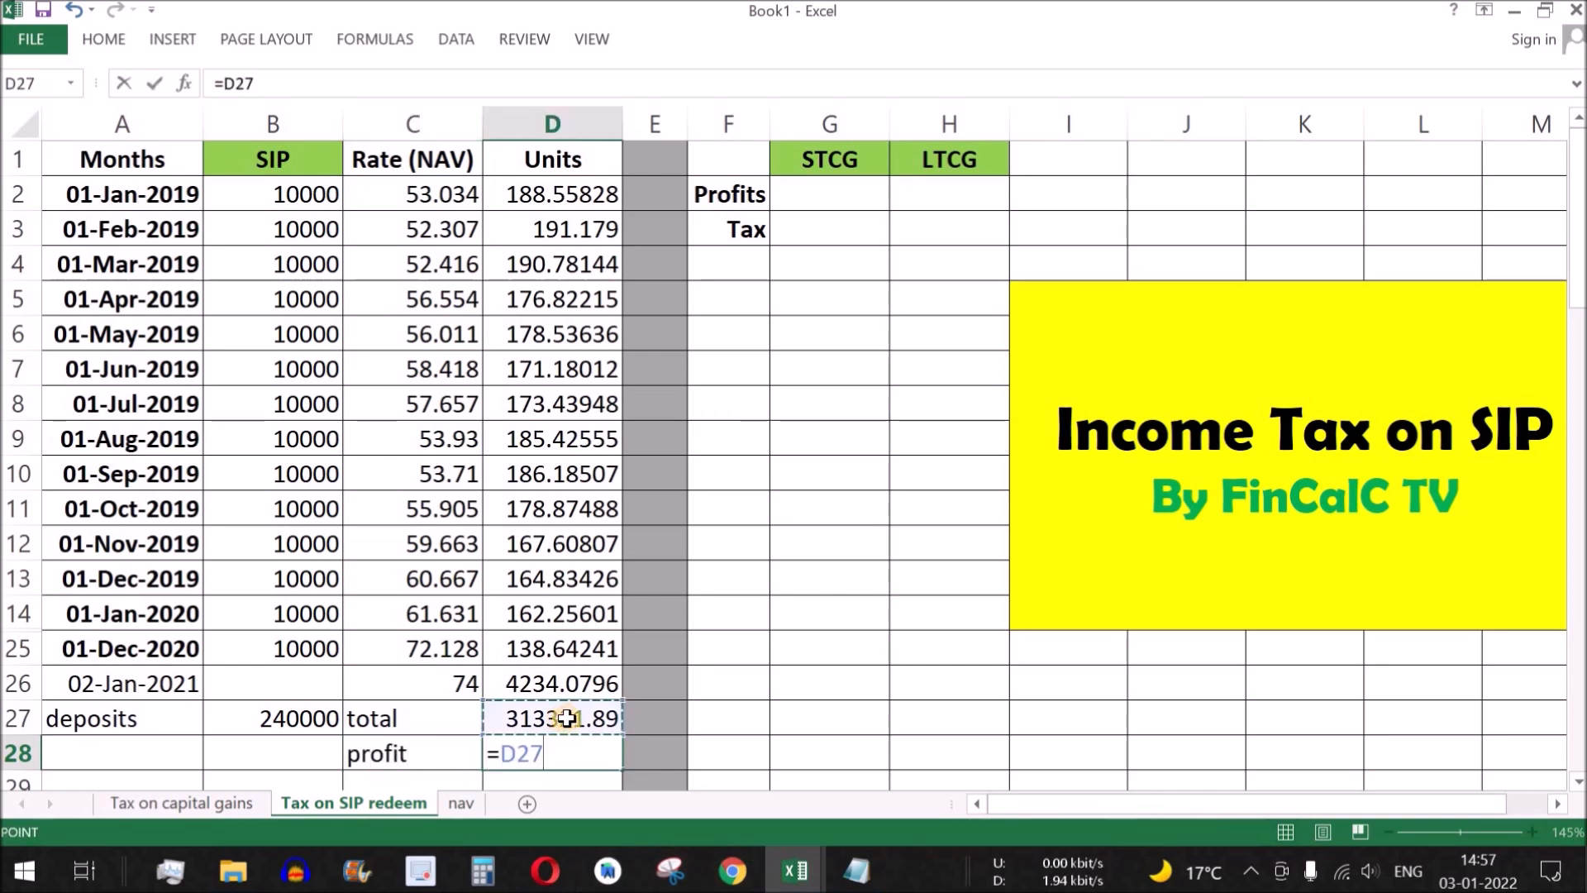
type("-")
left_click(327, 716)
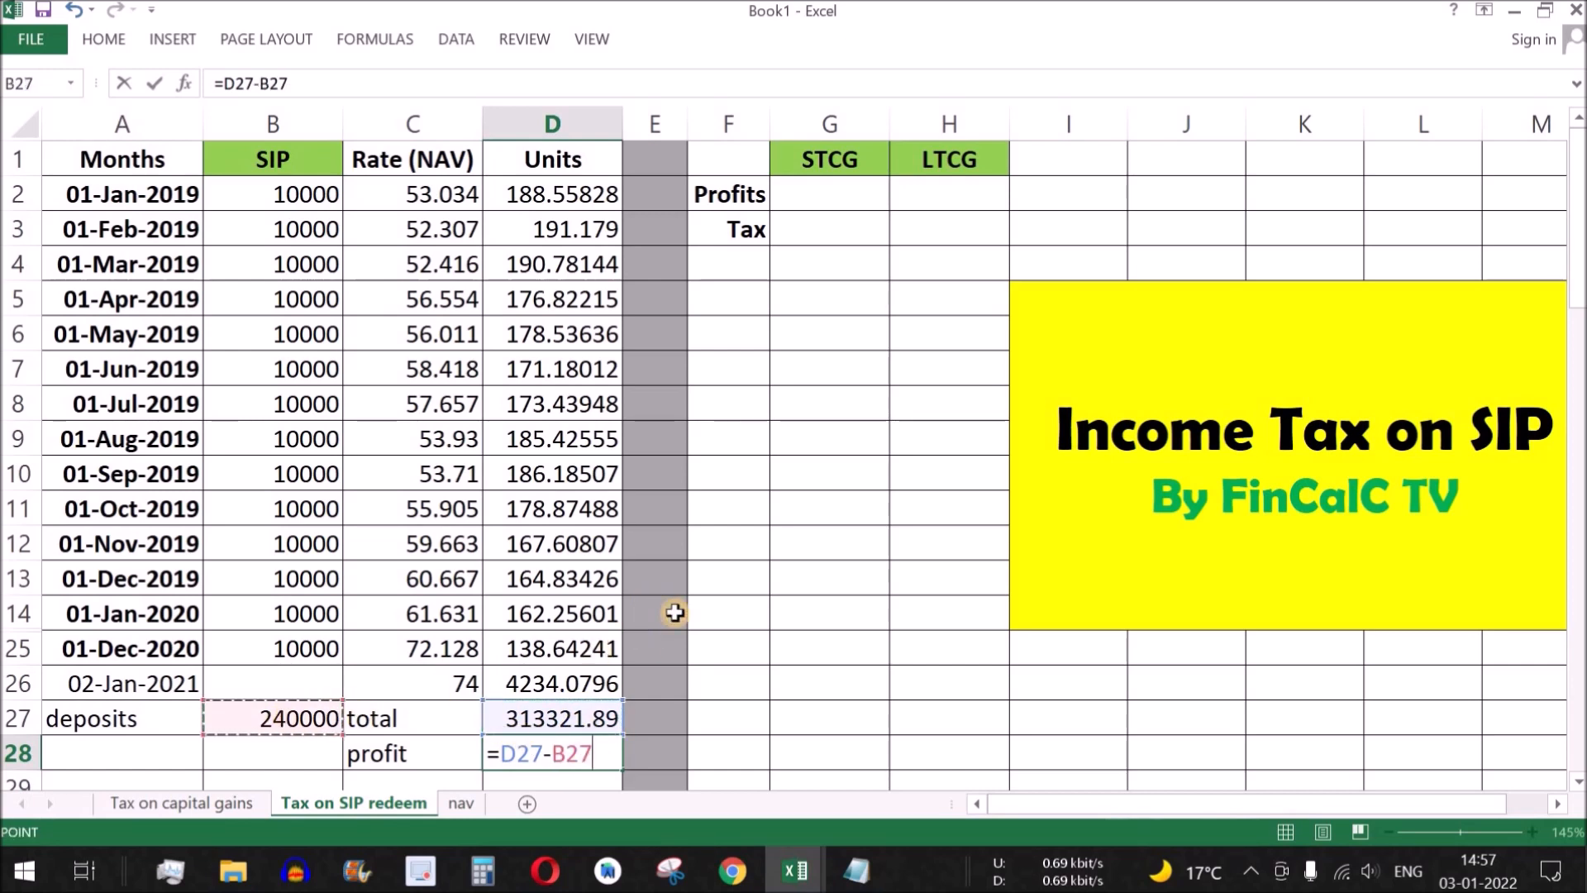
key("Return")
left_click(551, 722)
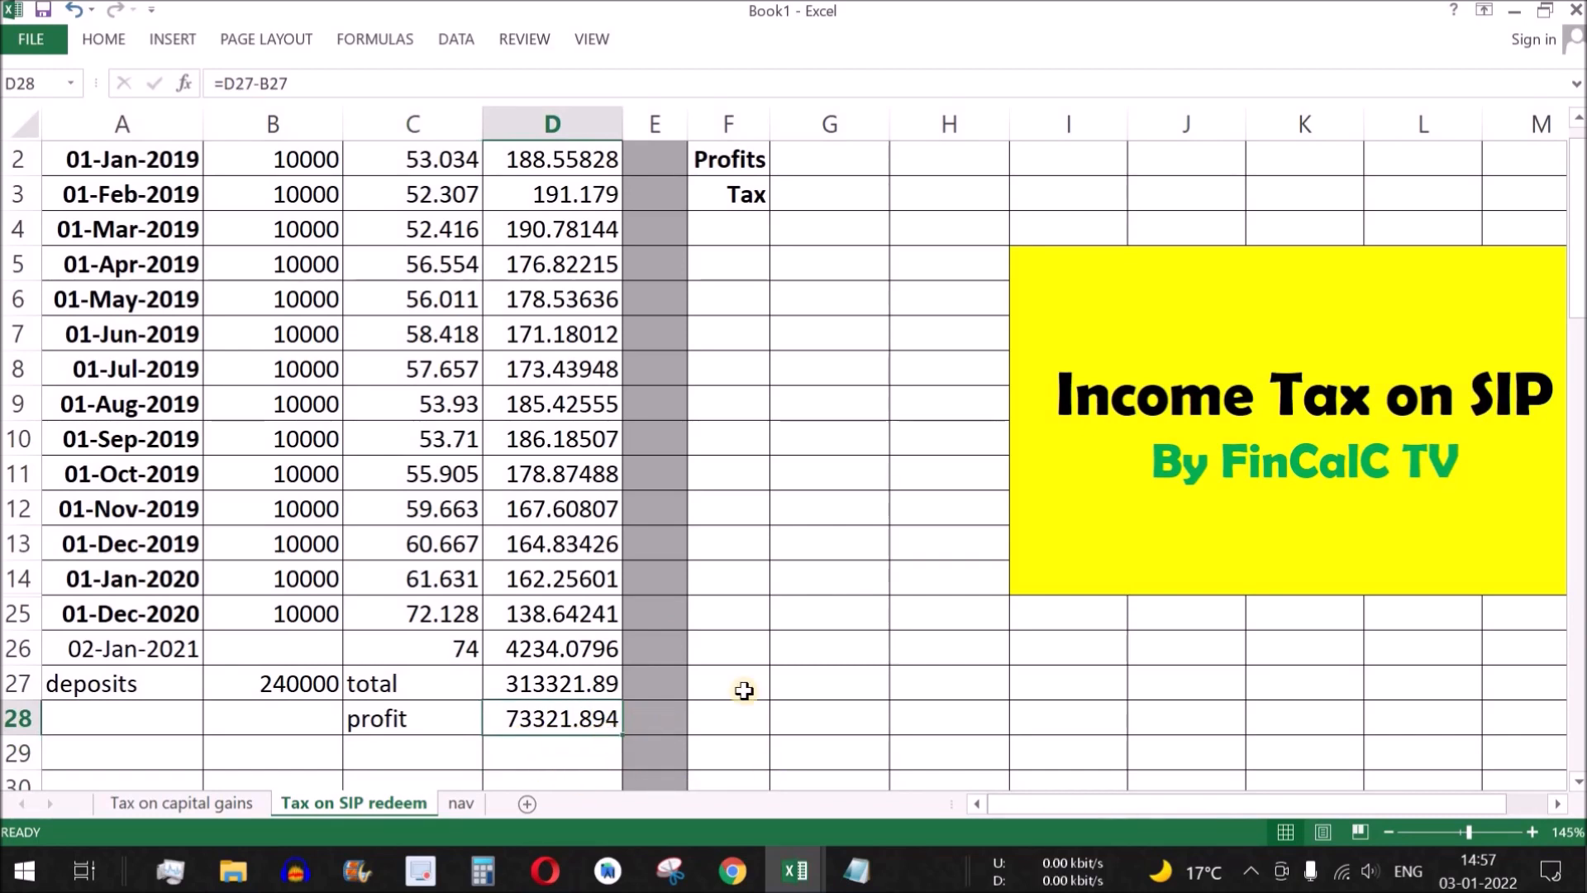
scroll(744, 690, "up", 1)
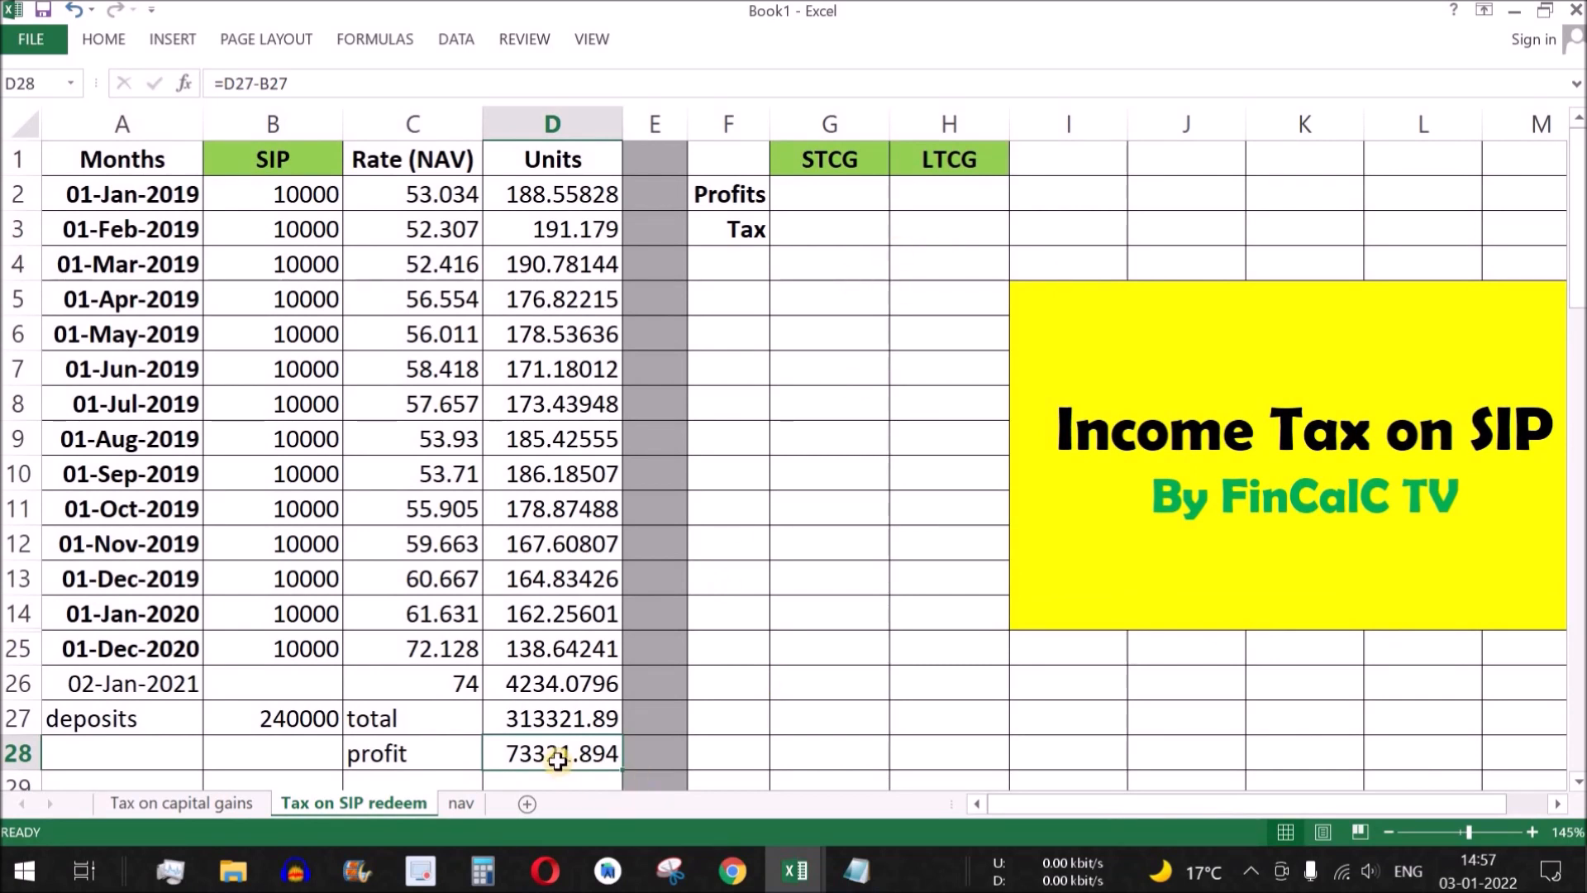
Step: Examine the STCG and LTCG headings and the SIP rows from 01-Jan-2019 to 01-Jan-2020 that count as long-term
left_click(963, 160)
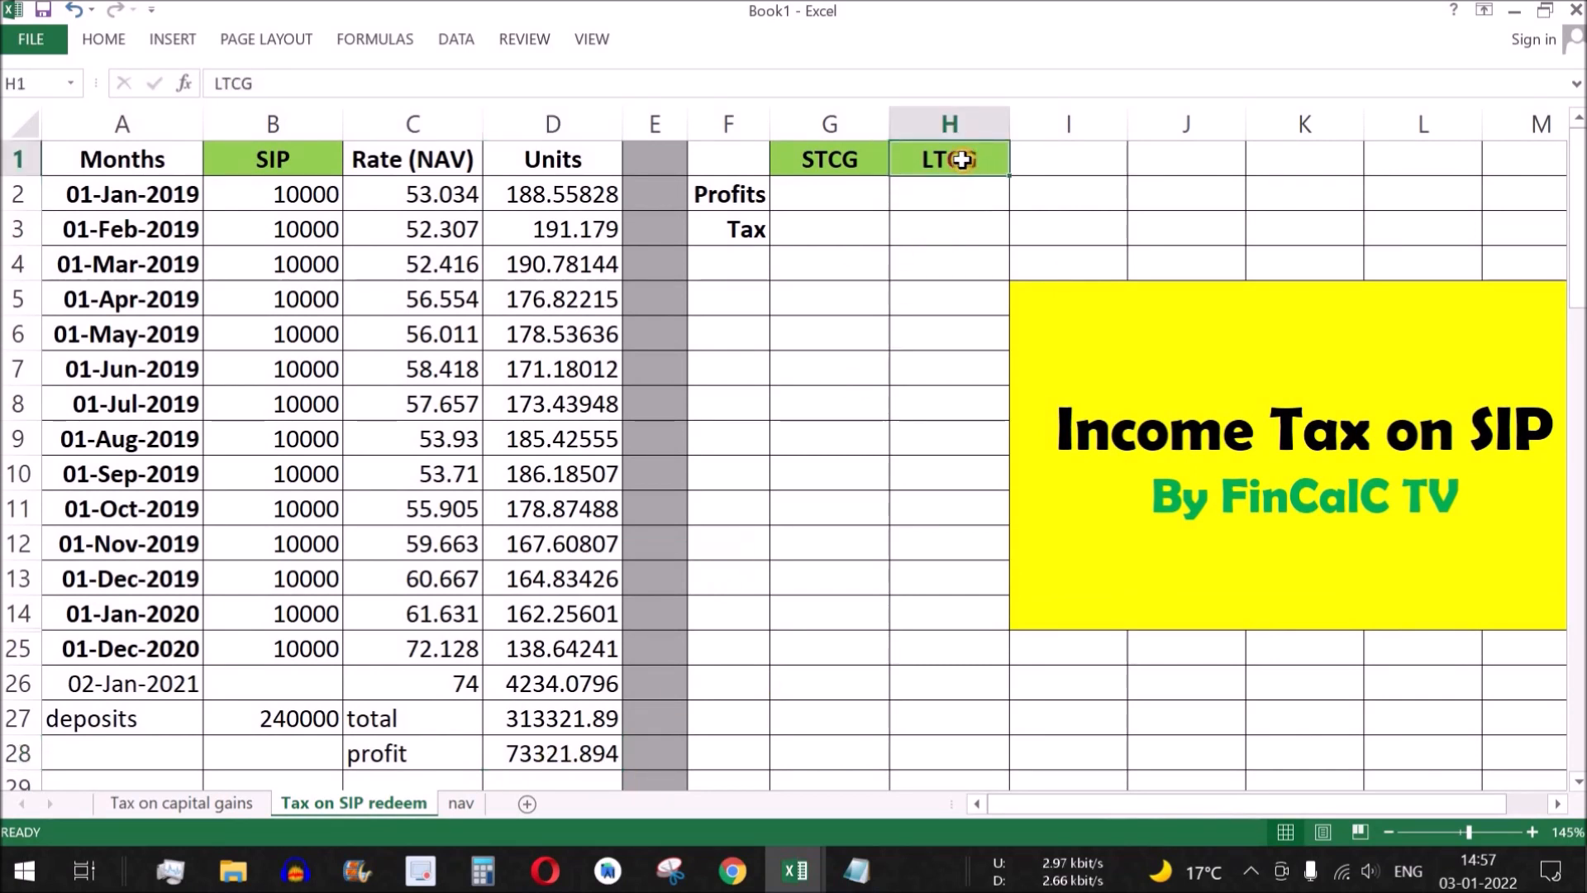
left_click(868, 159, "shift")
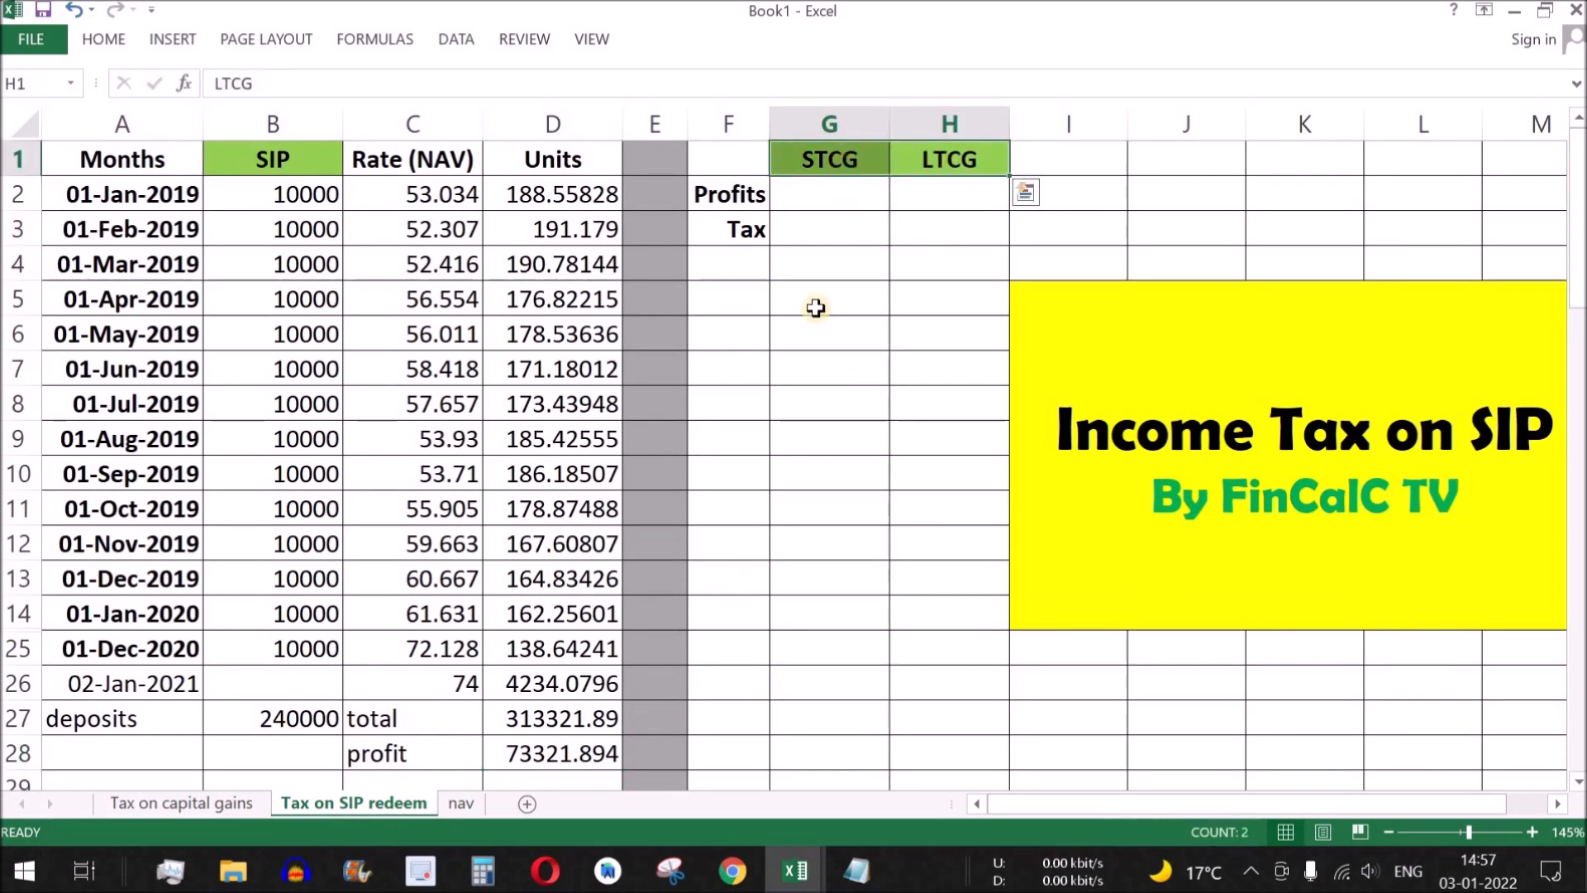
left_click(983, 197)
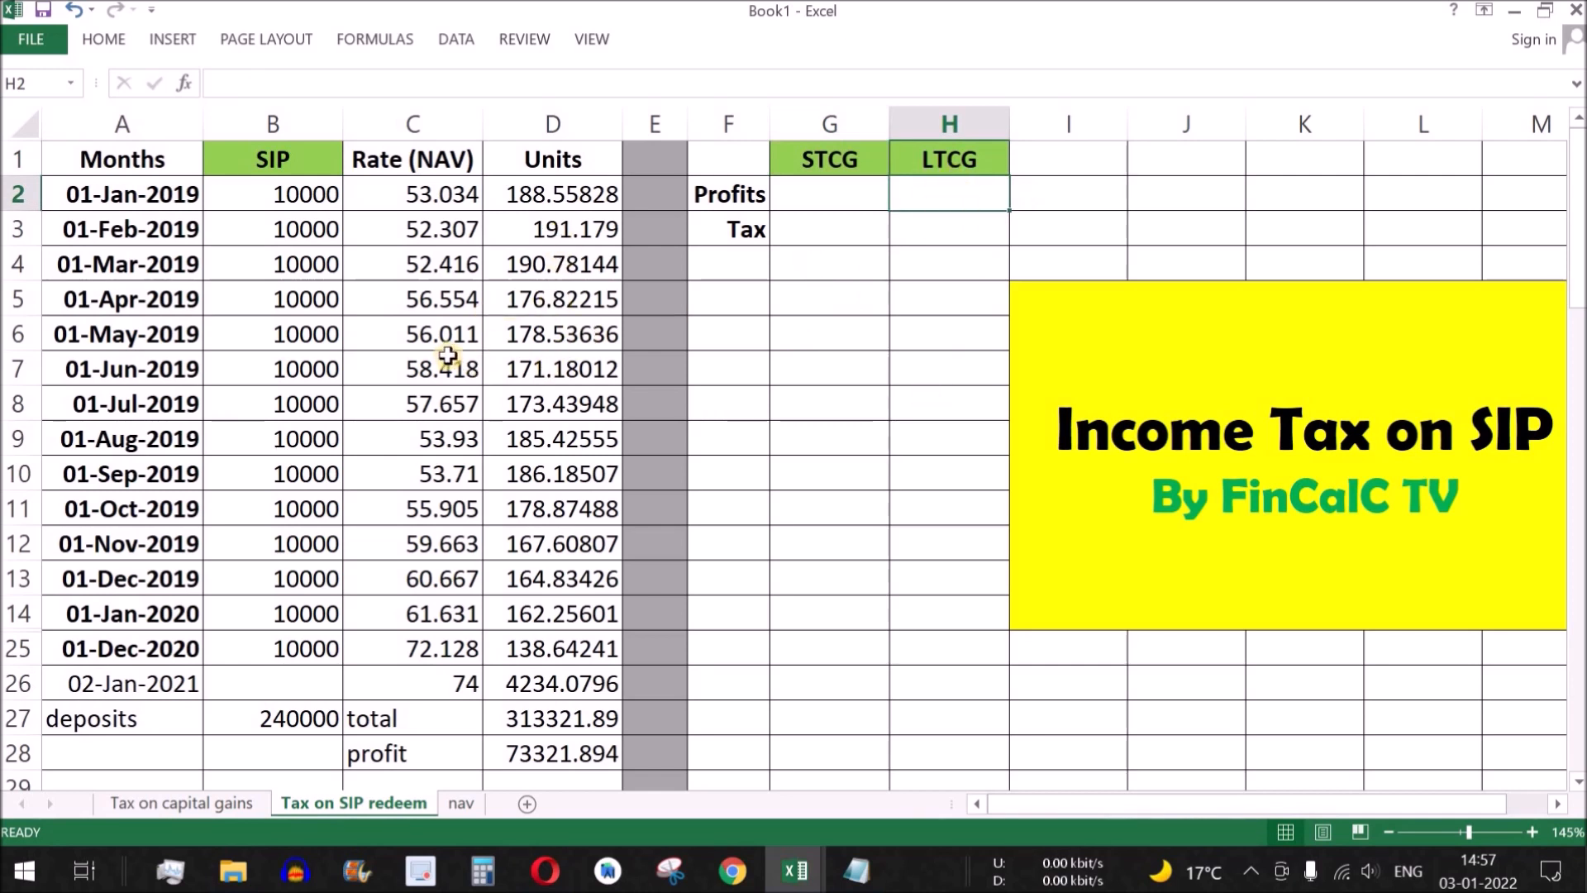
left_click_drag(166, 196, 567, 612)
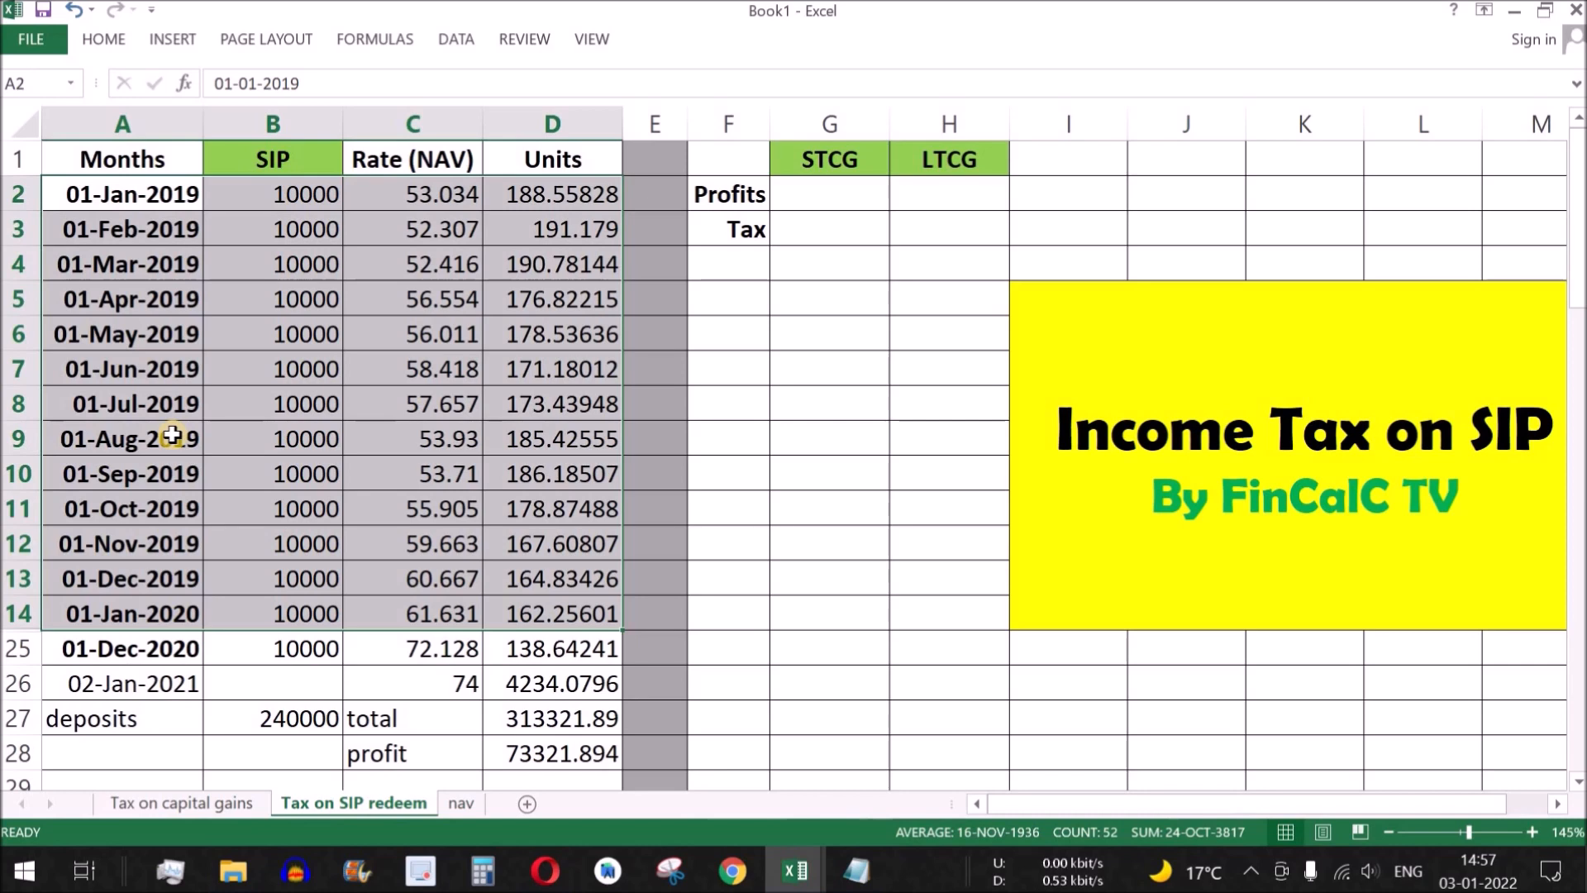
left_click(180, 299)
left_click_drag(149, 196, 578, 600)
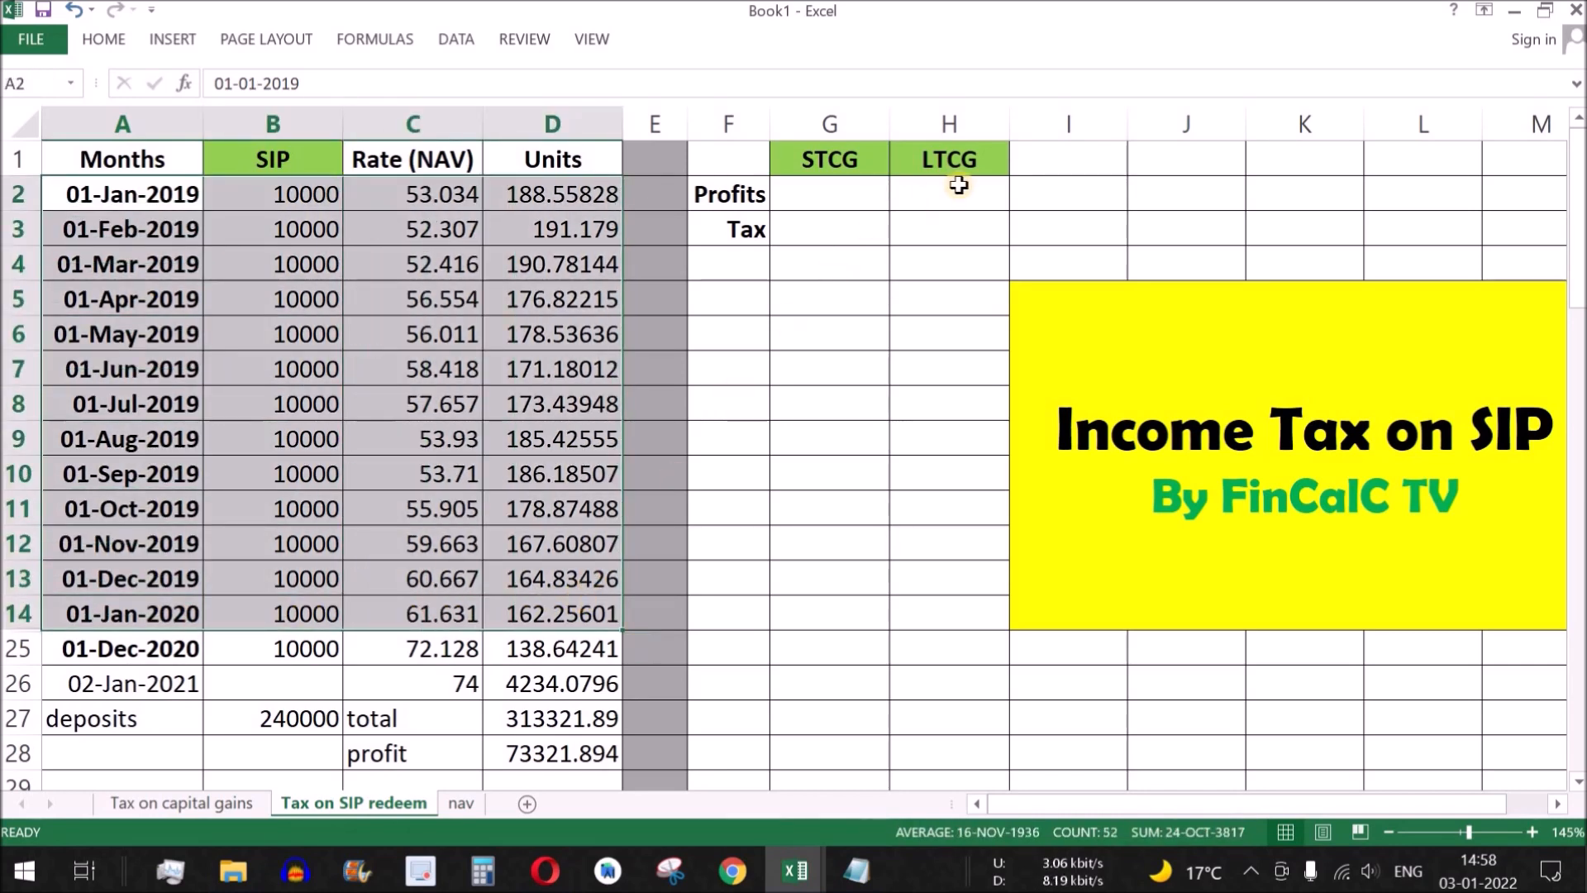
Step: Compute the redemption value of the long-term units in H2 with =SUM(D2:D14)*C26
left_click(981, 196)
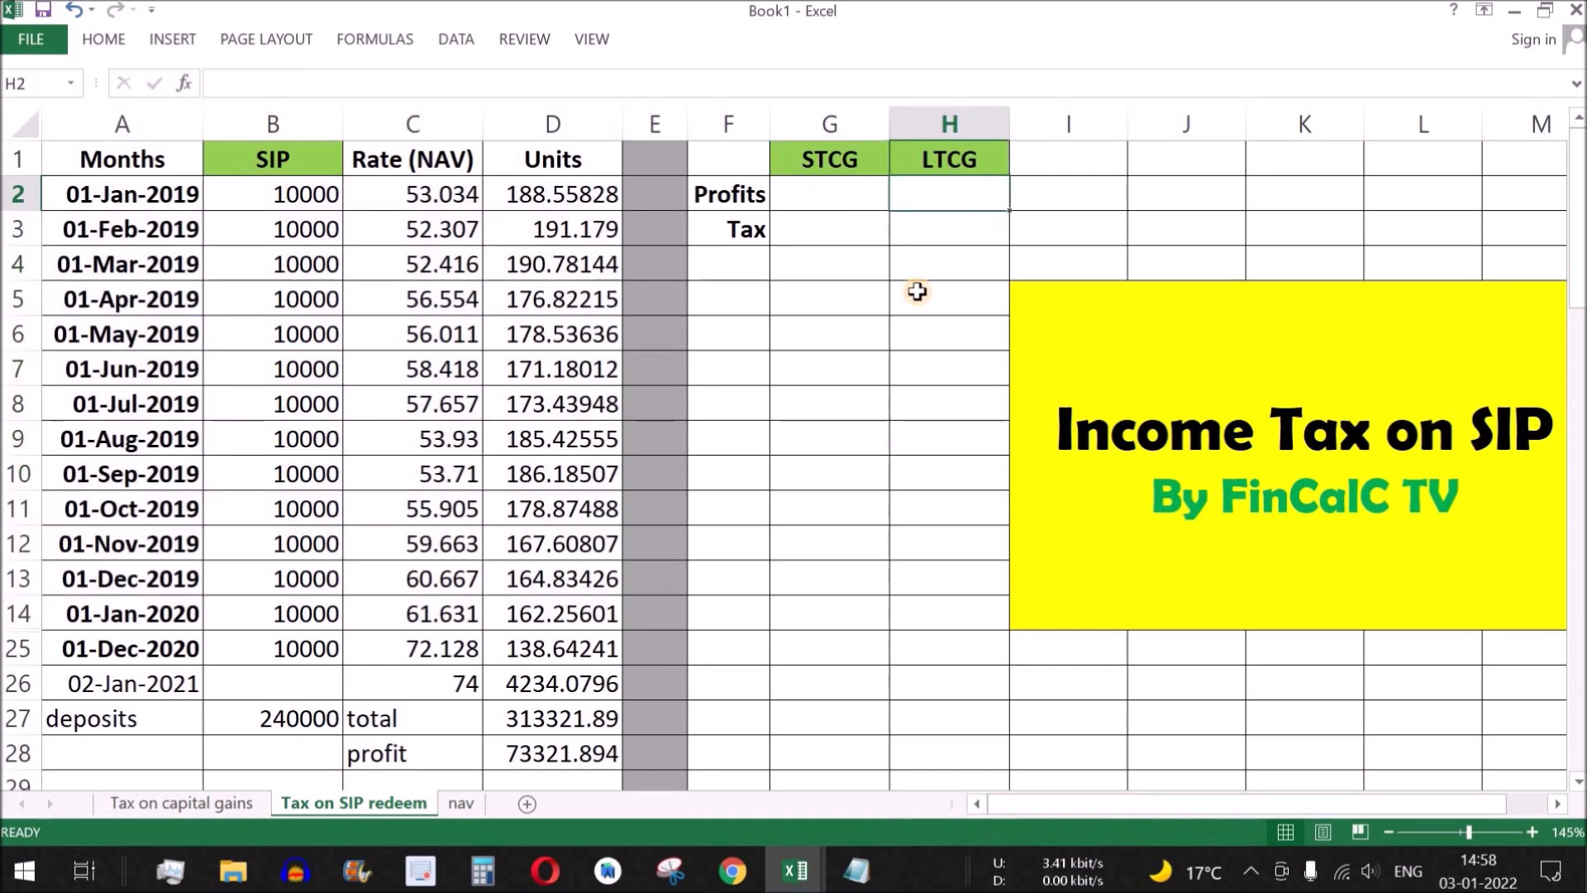
type("=sum")
key("Tab")
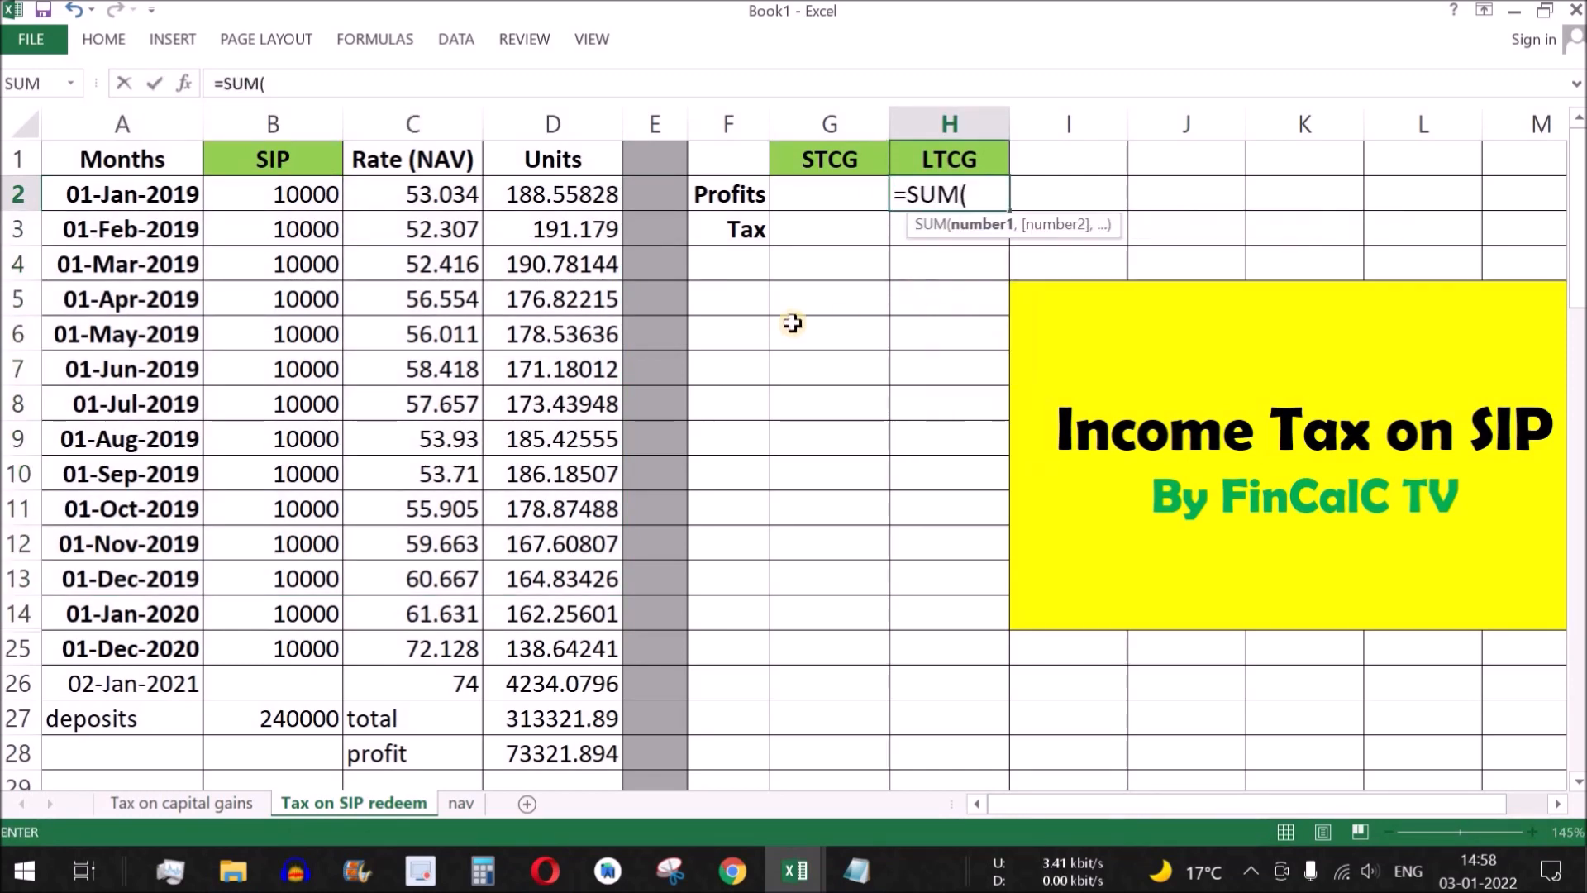
left_click_drag(576, 188, 562, 611)
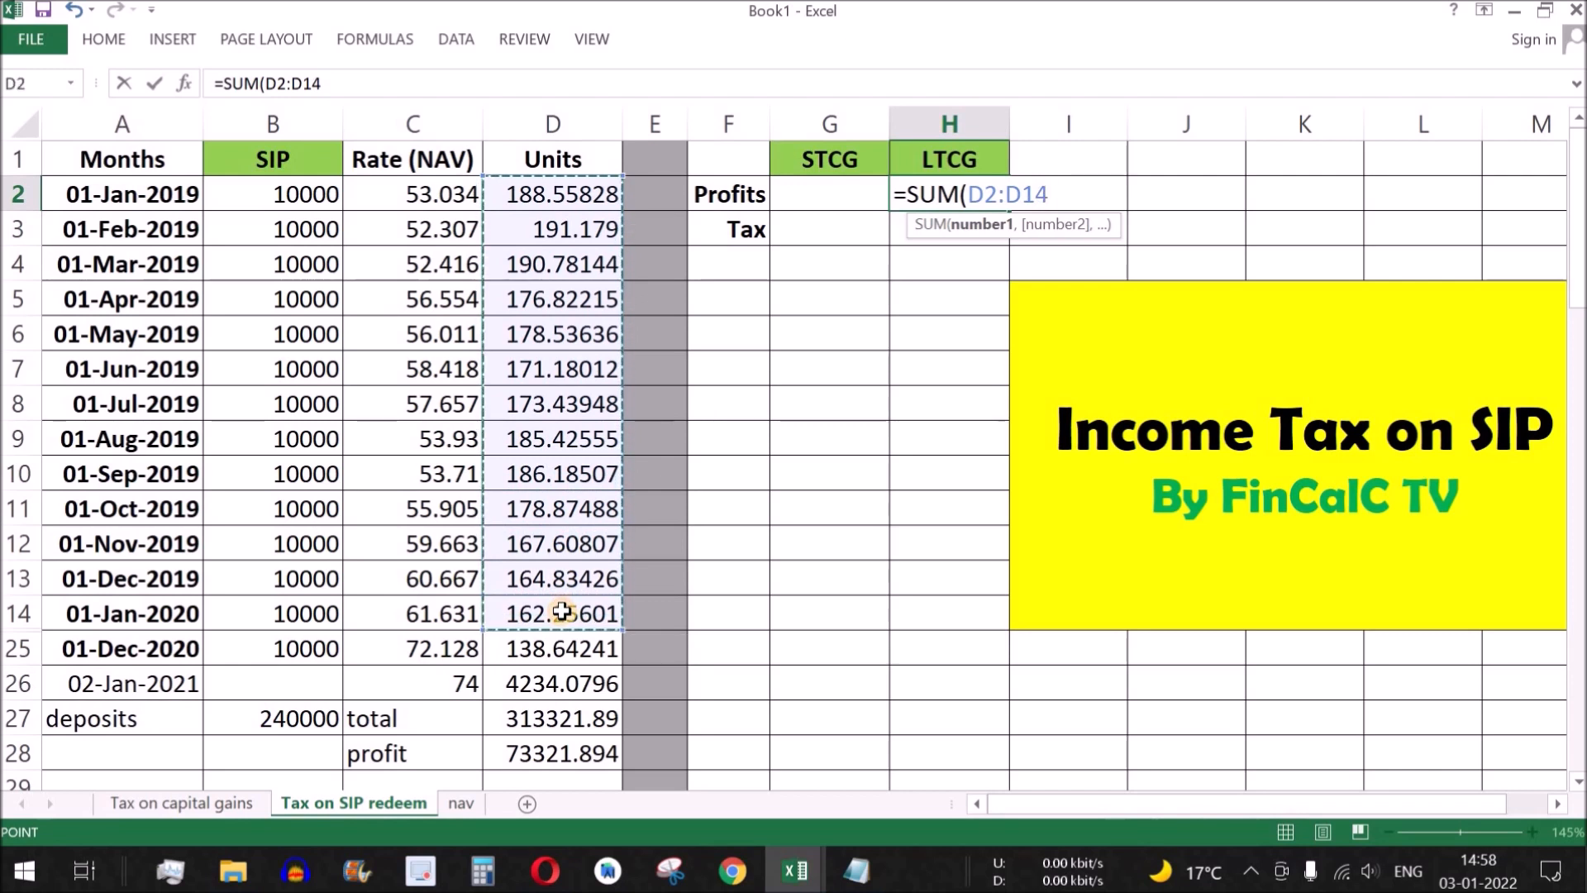
type(")")
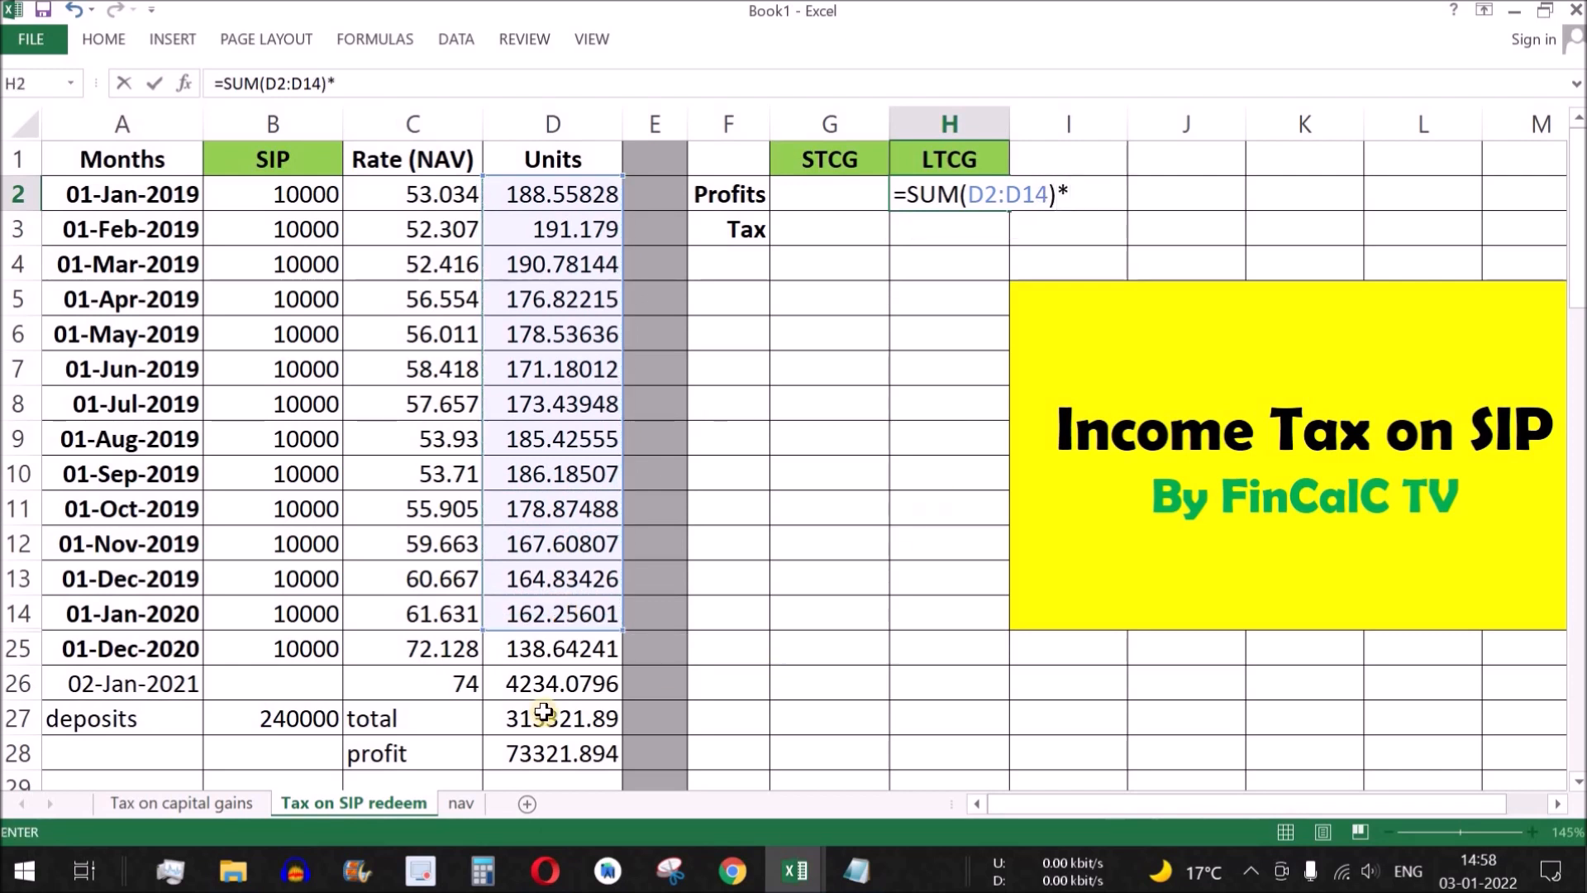
type("*")
left_click(430, 688)
key("Return")
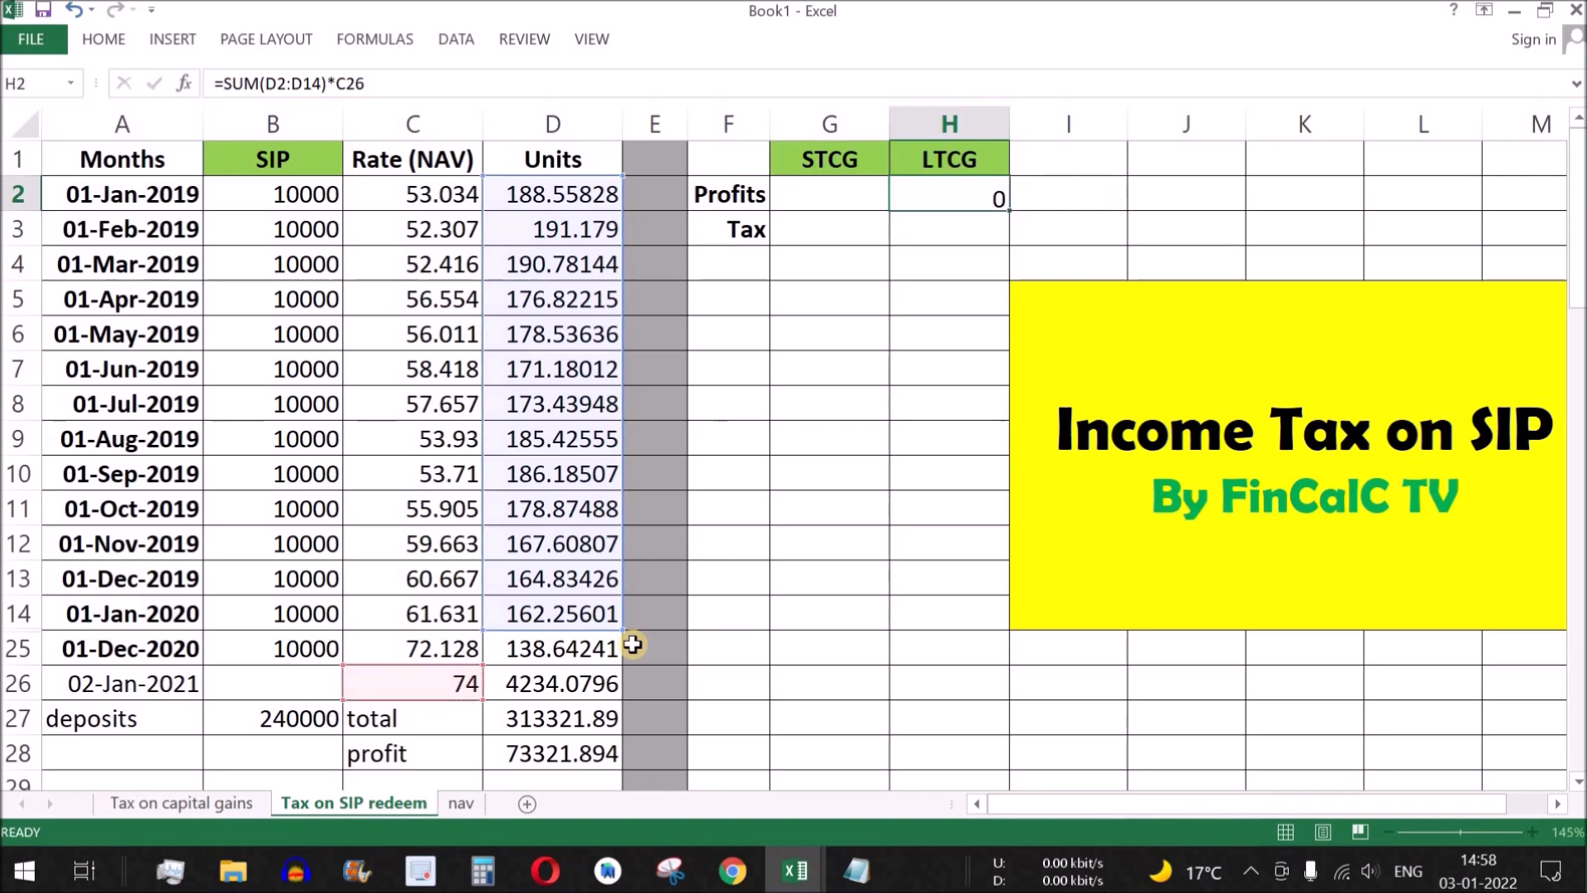
Step: Subtract the long-term SIP deposits in H2 by extending the formula to =SUM(D2:D14)*C26-SUM(B2:B14)
left_click(948, 193)
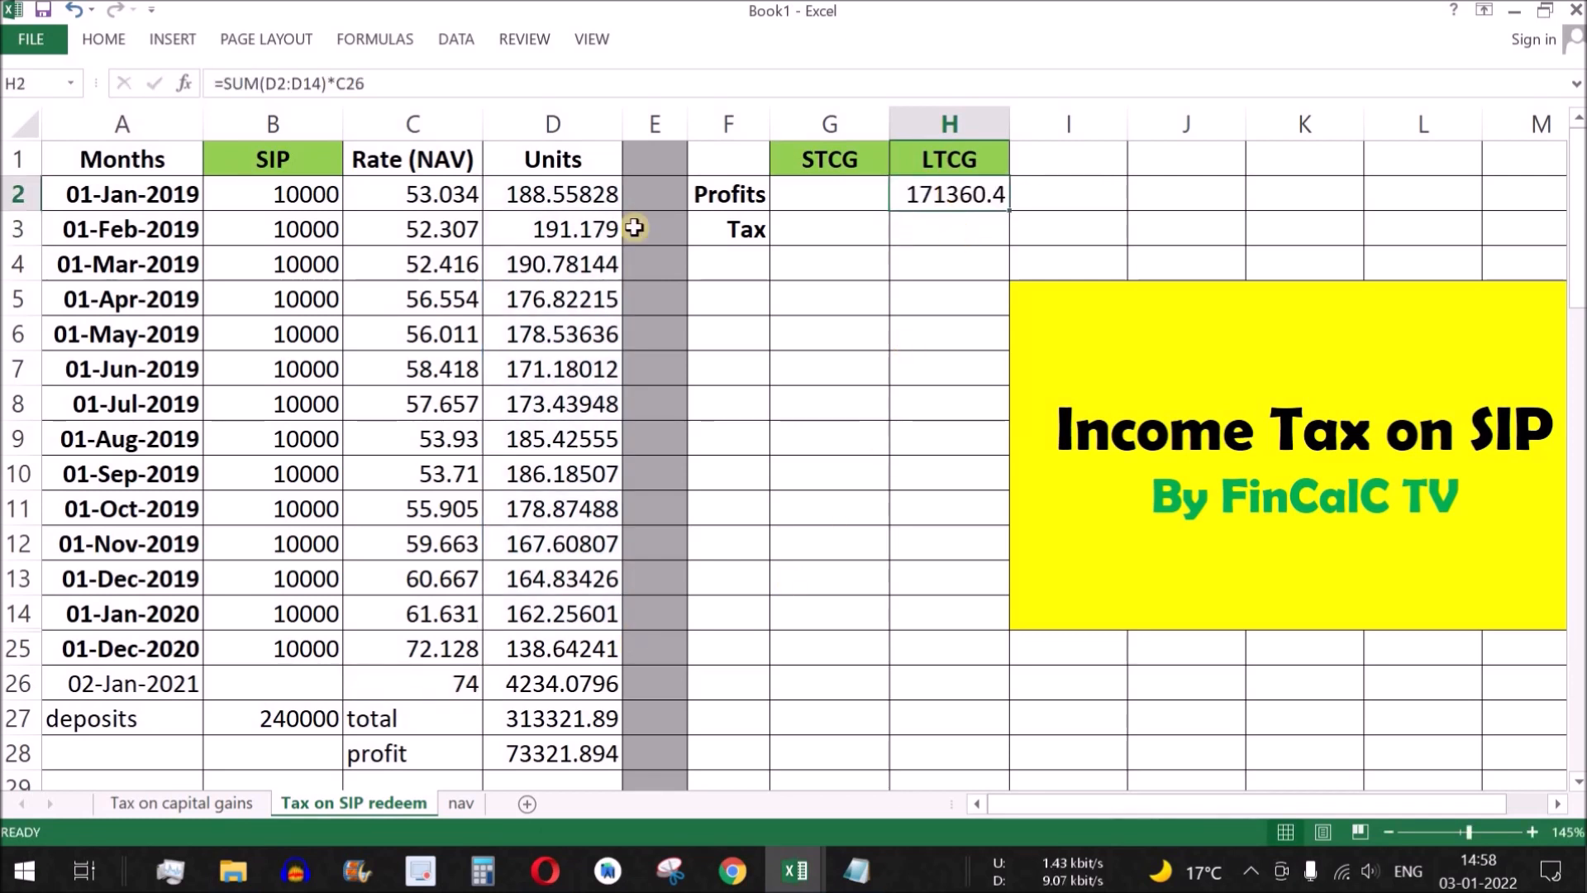
left_click(389, 82)
type("-sum")
key("Tab")
left_click_drag(290, 195, 284, 631)
type(")")
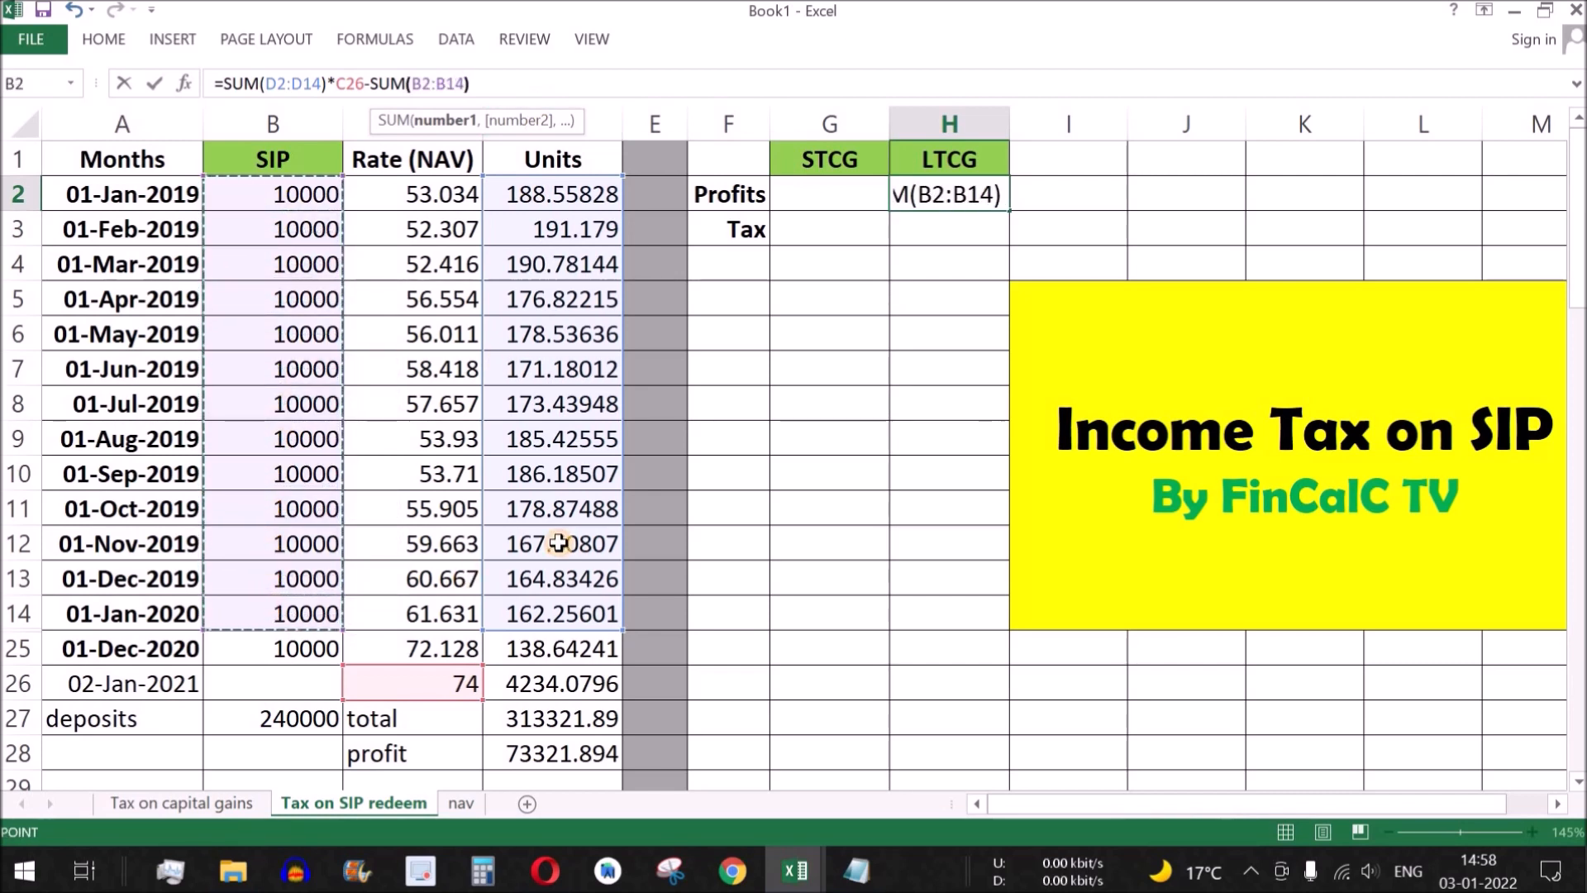
key("Return")
left_click(957, 201)
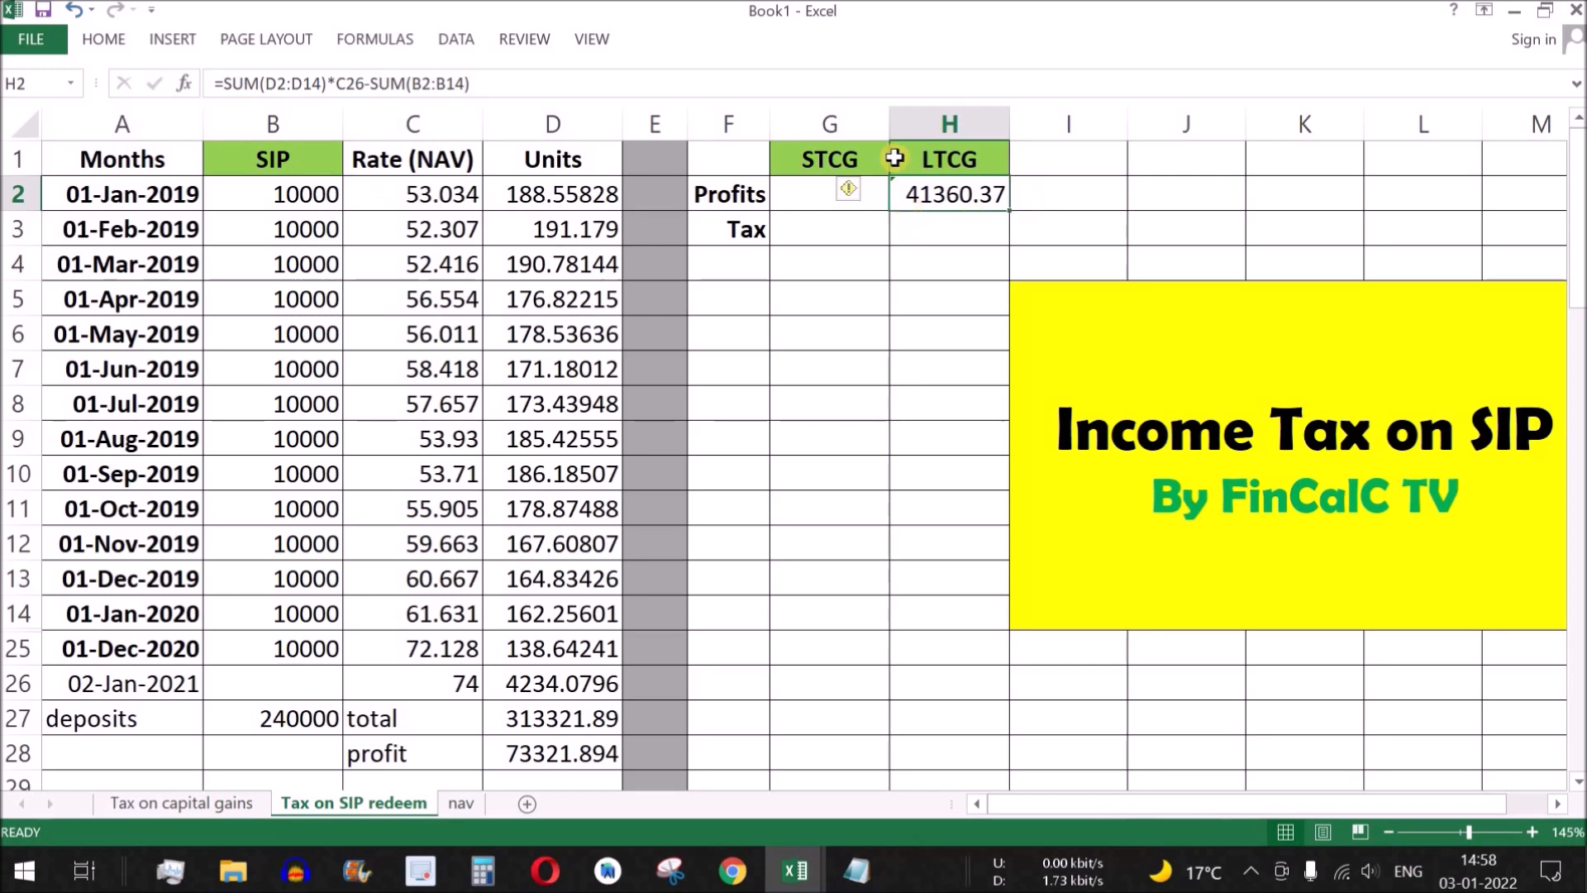
Step: Enter 0 as the LTCG tax in H3
left_click(954, 230)
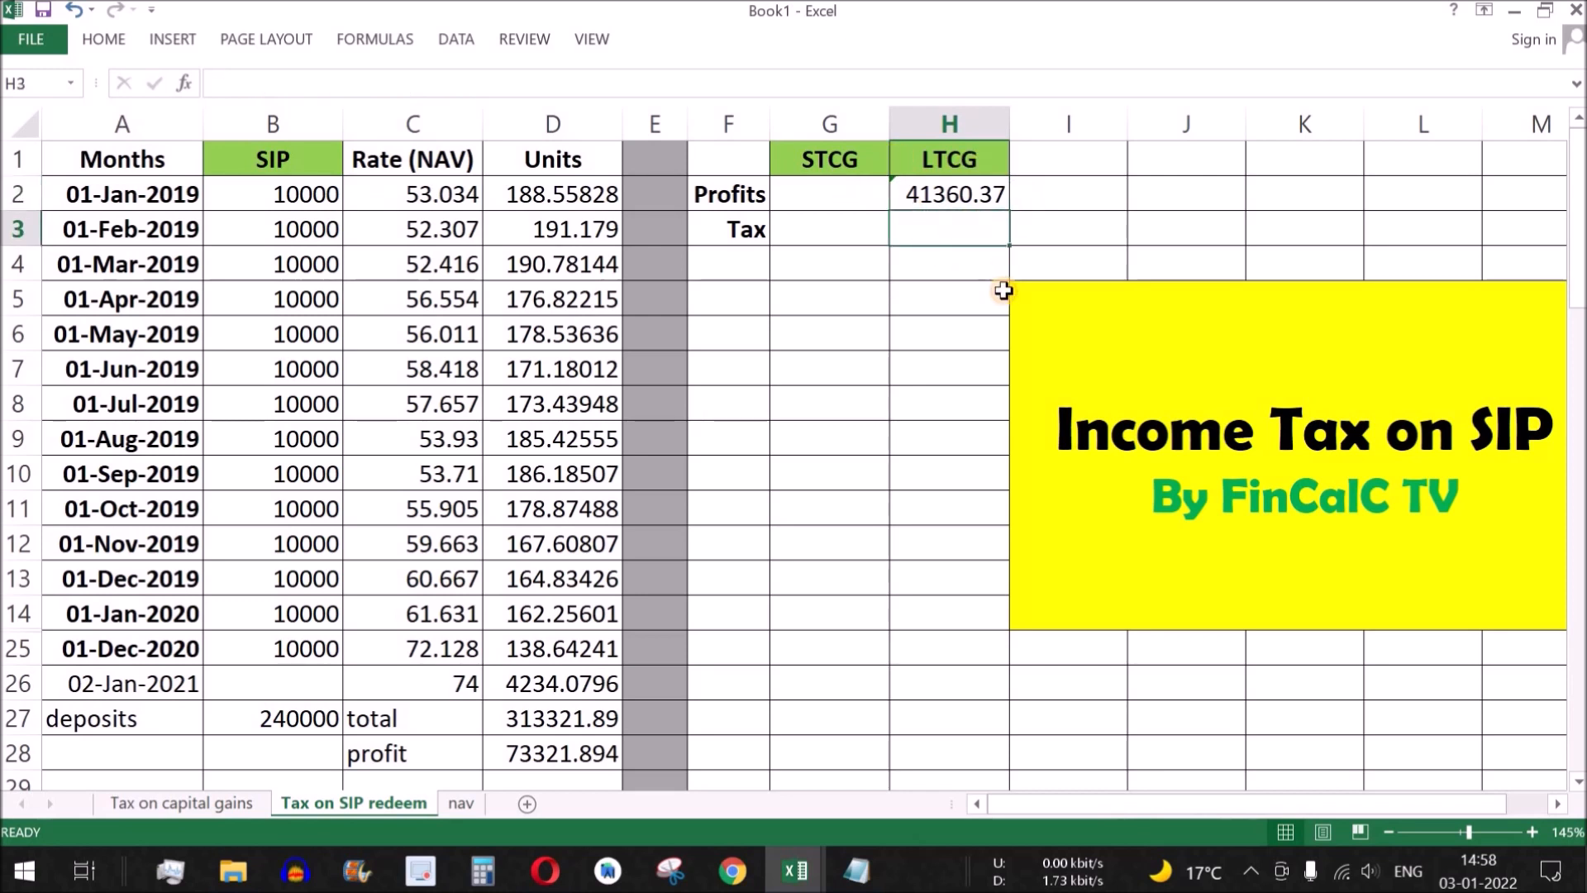
type("0")
key("Return")
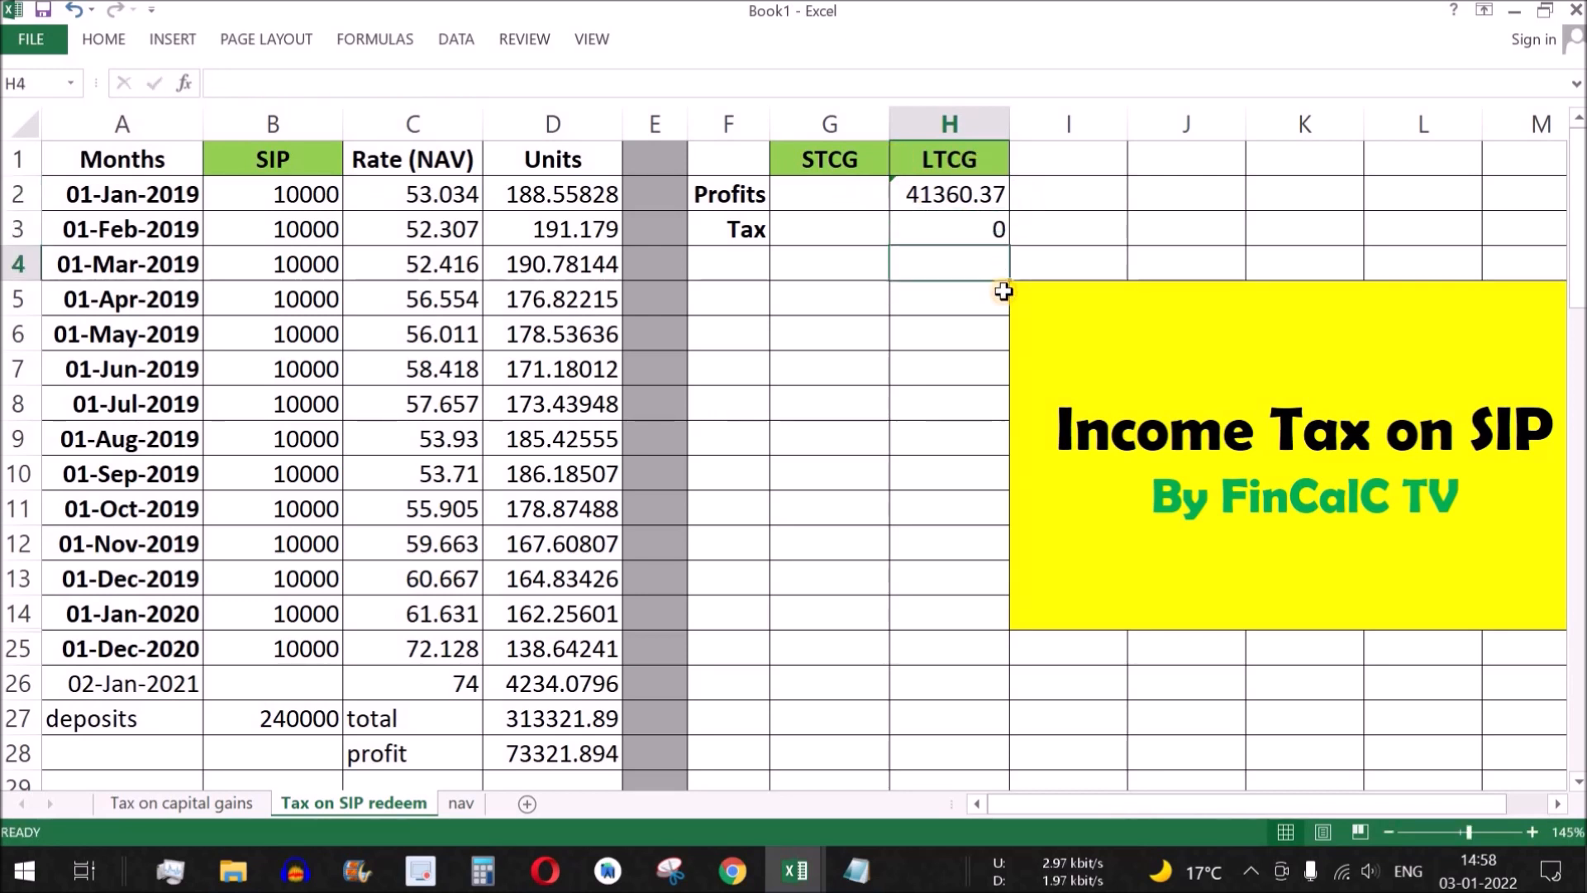
Step: Reveal the hidden rows 15 and 16 and select the 01-Feb-2020 to 01-Dec-2020 SIP entries in A15:D25
left_click(806, 202)
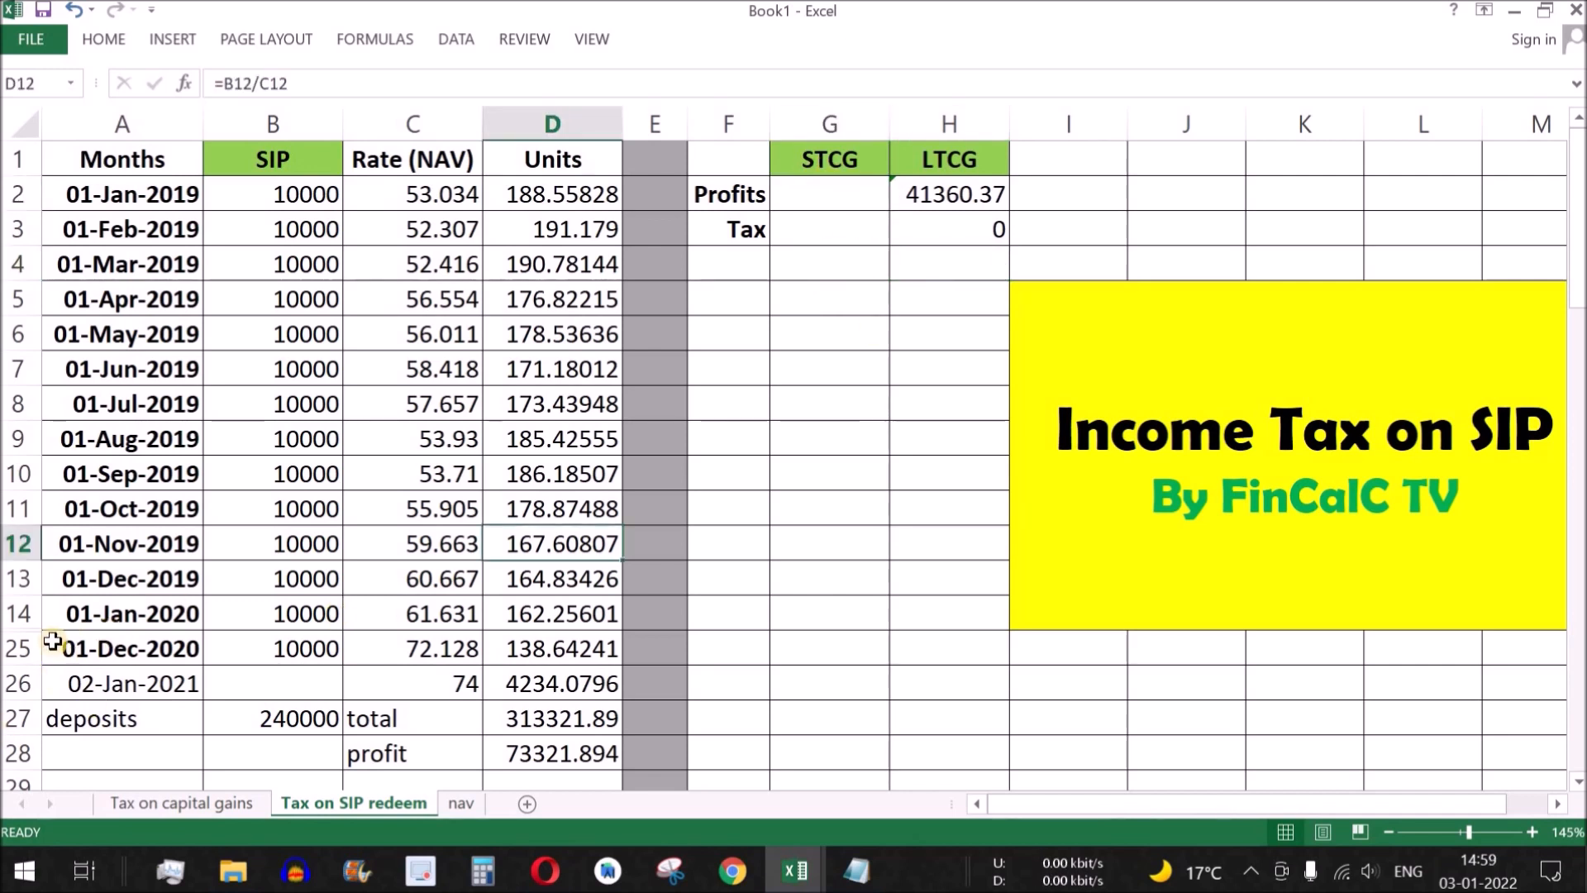
left_click_drag(18, 614, 18, 648)
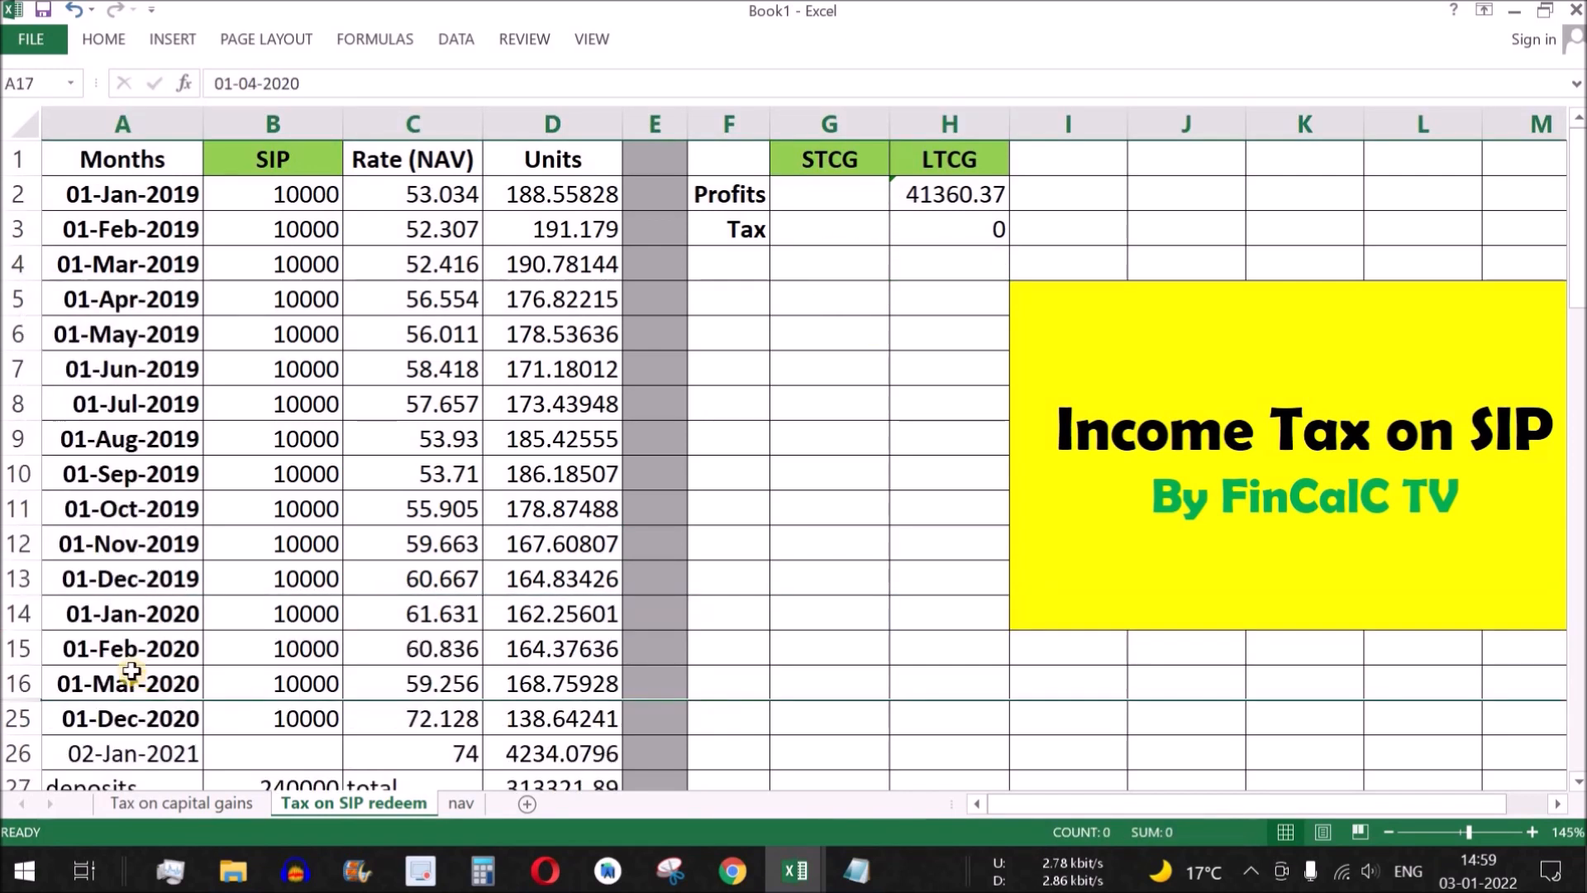
left_click_drag(86, 648, 558, 721)
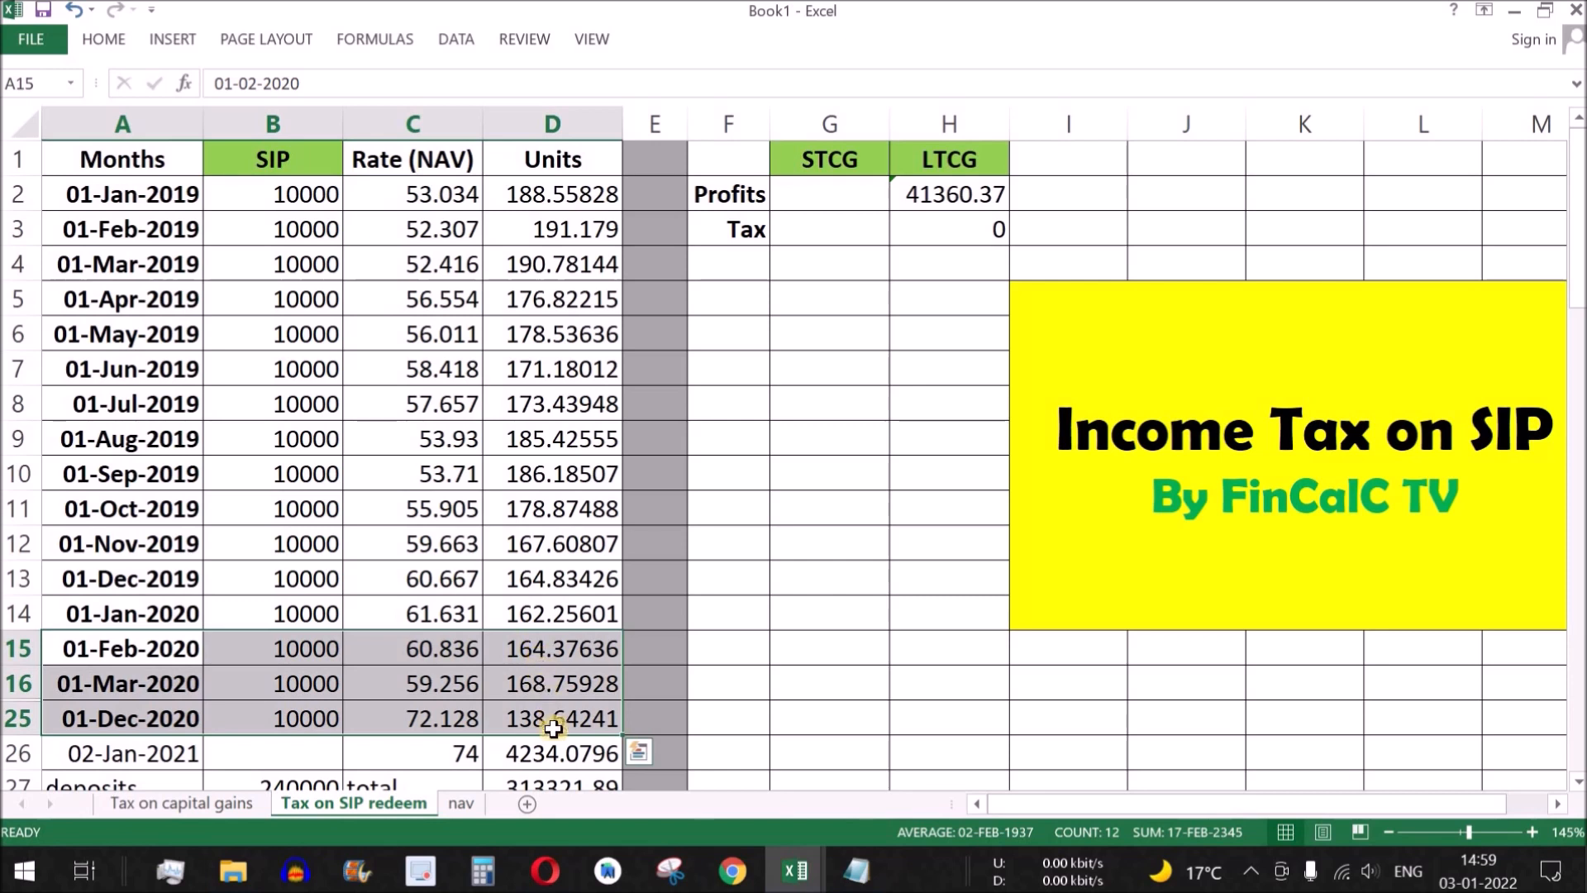
Step: Compute the STCG profit in G2 with =SUM(D15:D25)*C26-SUM(B15:B25)
left_click(826, 202)
type("=sum")
key("Tab")
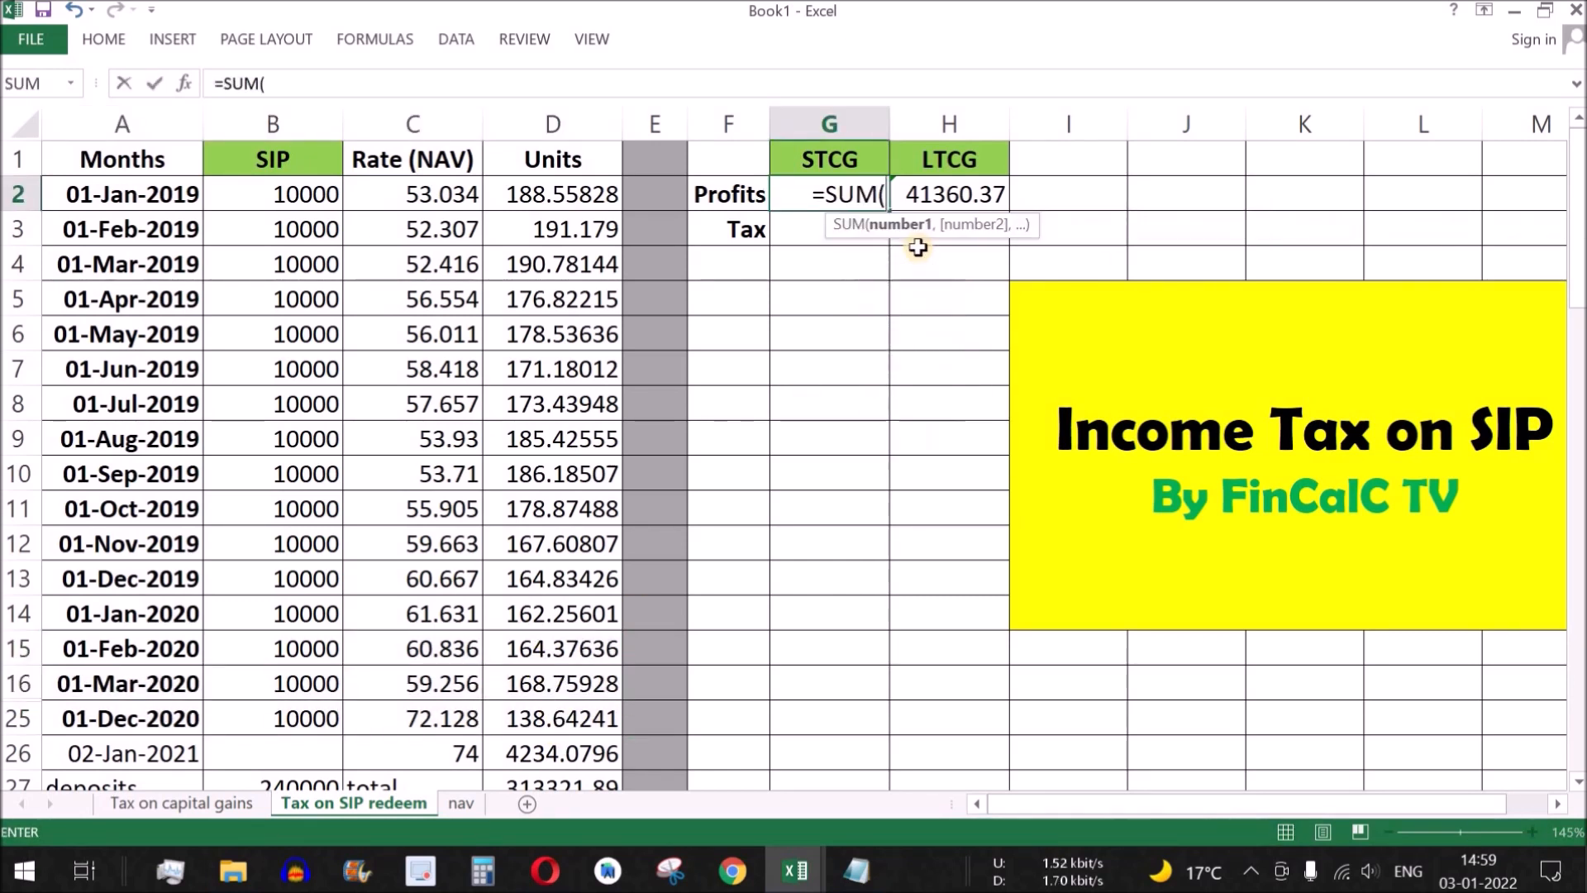
left_click_drag(550, 648, 563, 715)
type(")*")
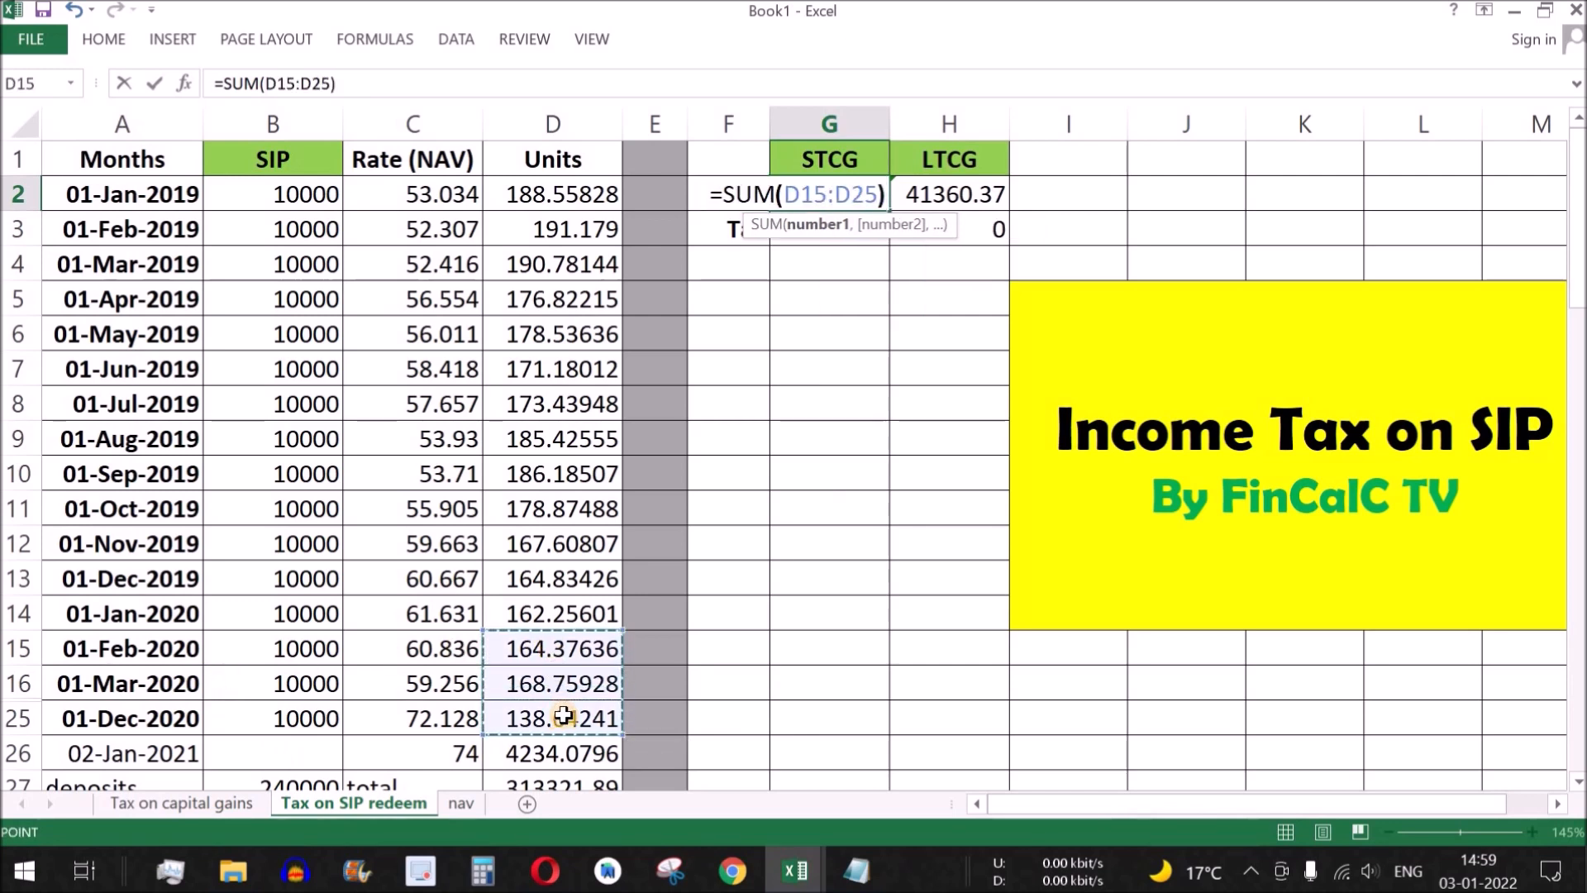
left_click(464, 753)
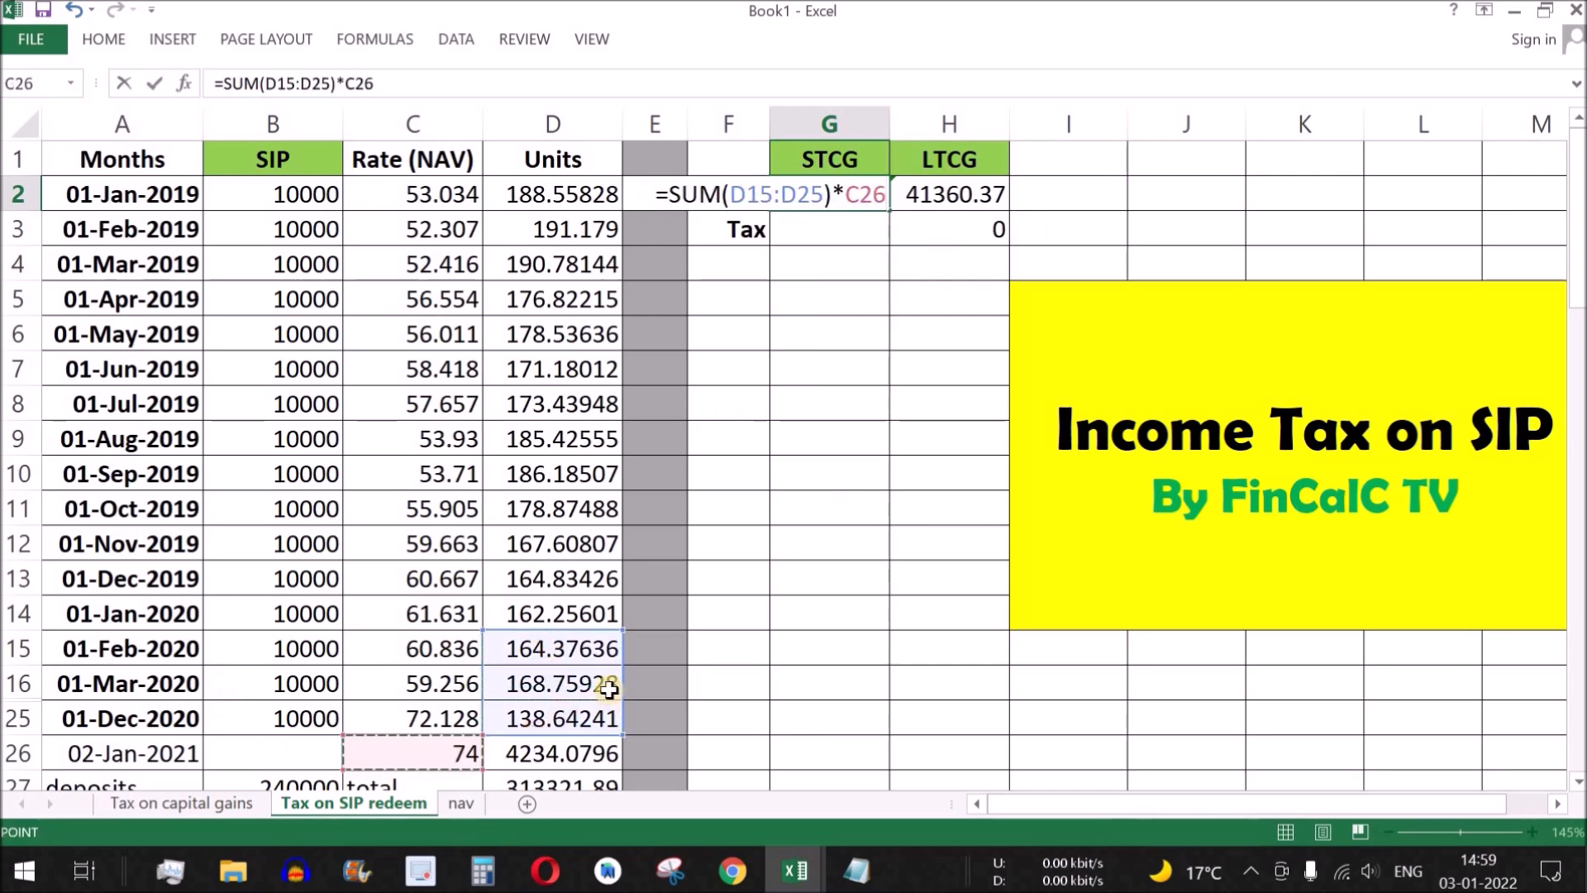
type("-SUM(")
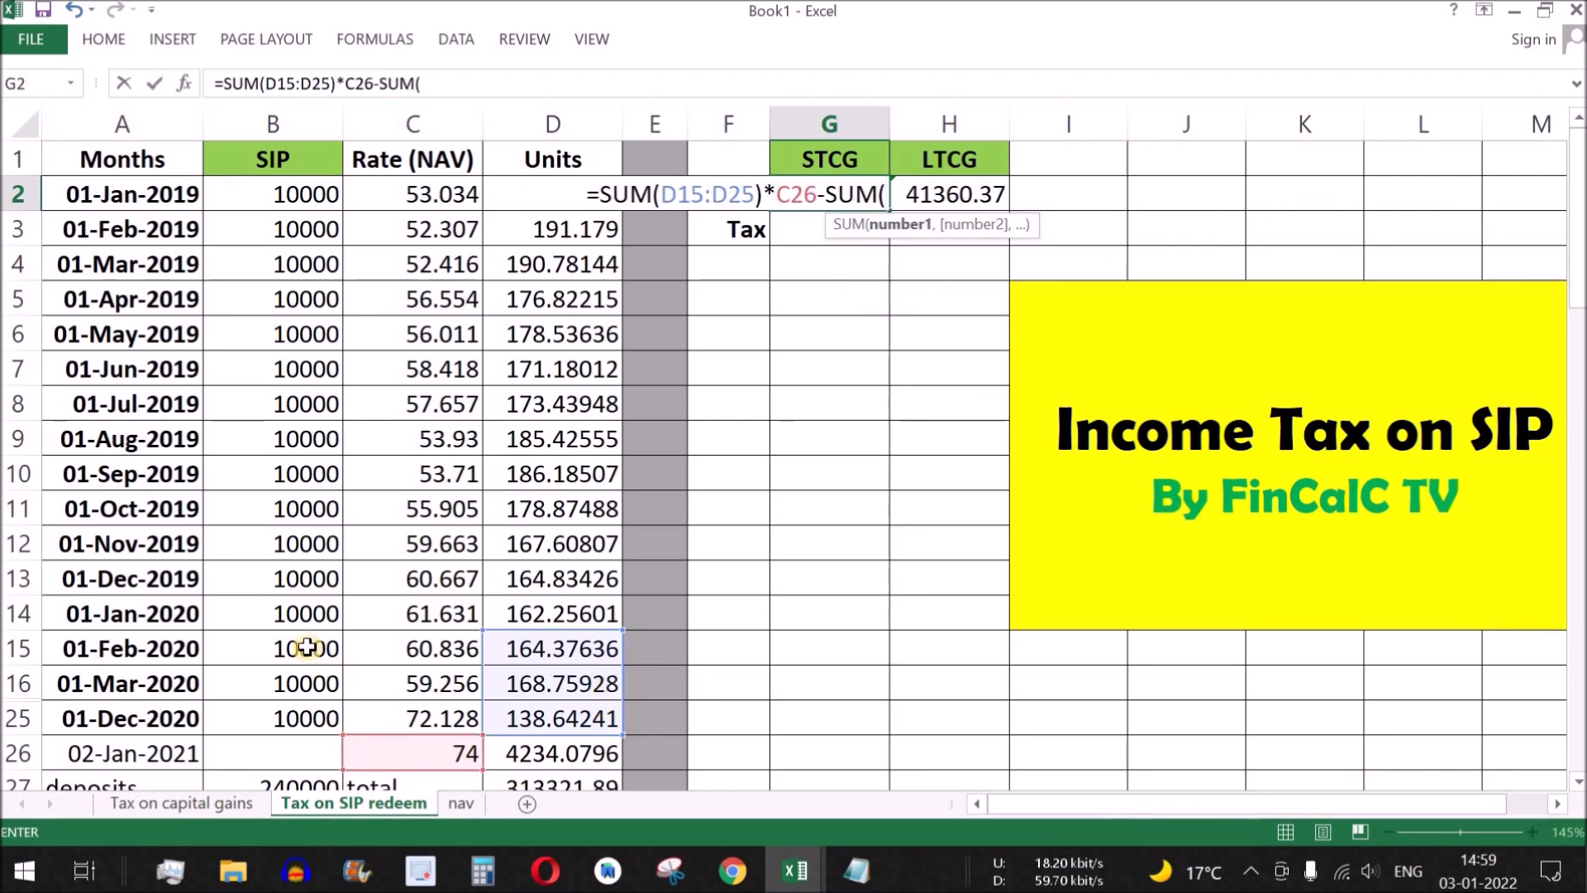
left_click_drag(307, 648, 304, 718)
key("Return")
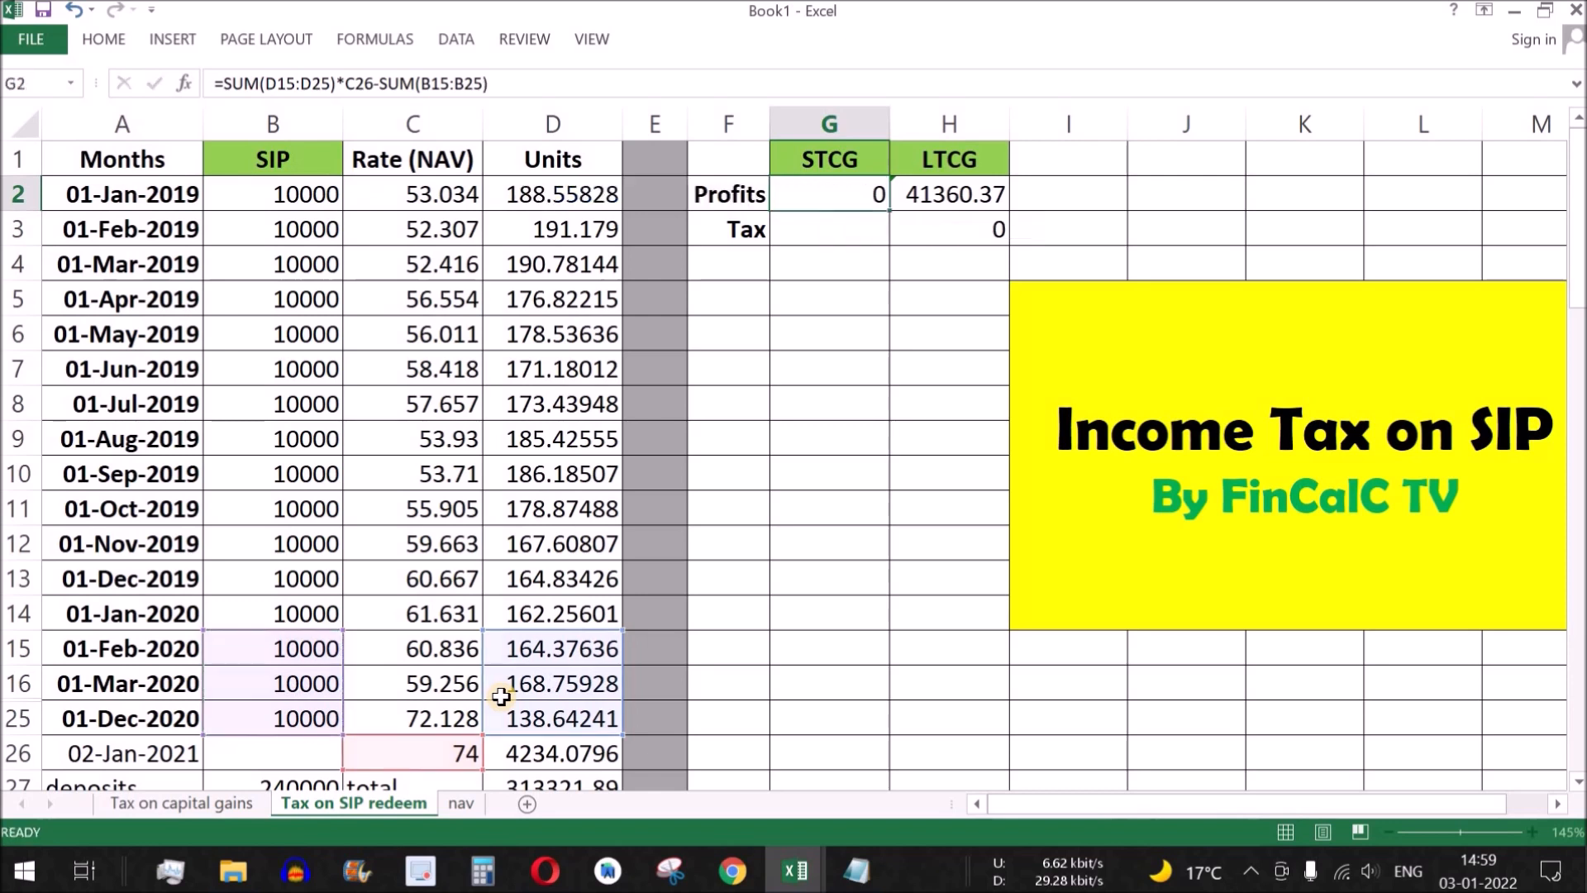
left_click(859, 194)
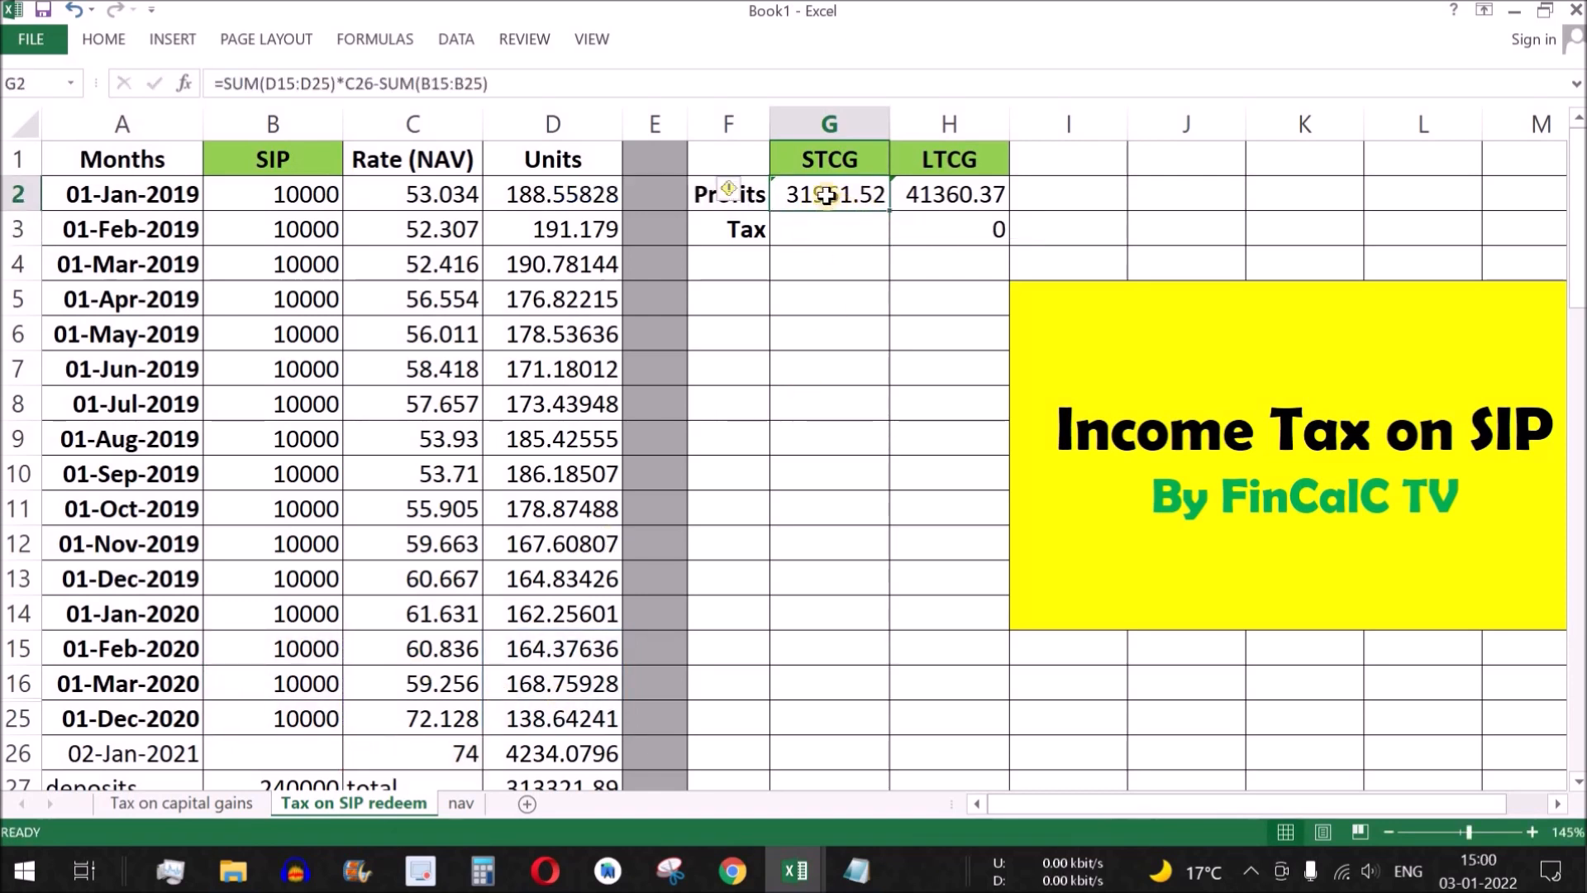
Step: Compute the 15% STCG tax in G3 with =15*G2/100
left_click(859, 236)
type("=15*")
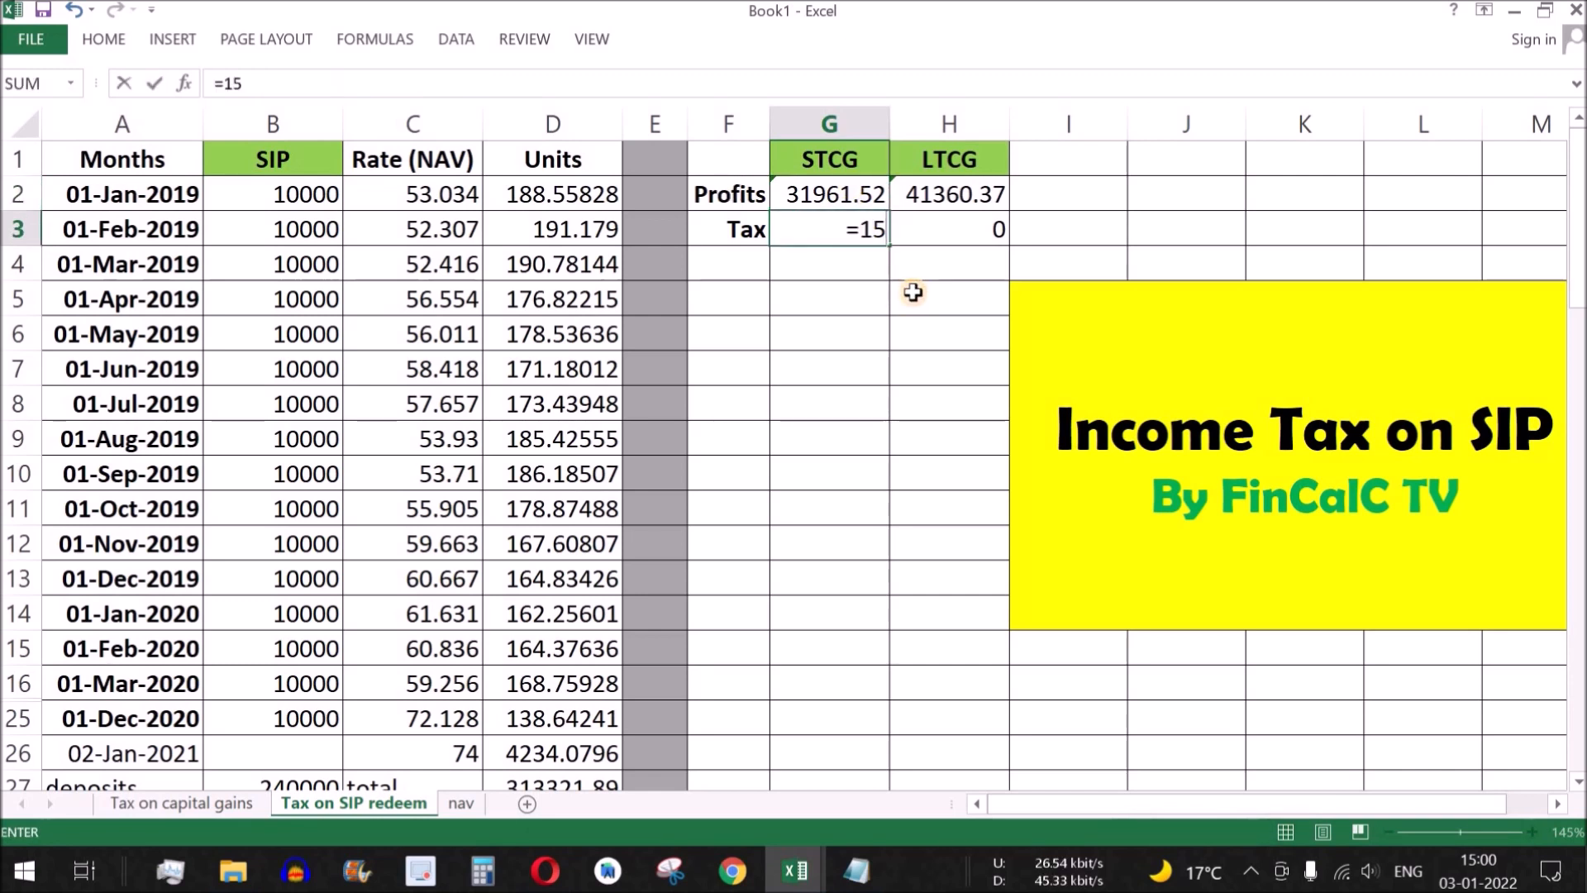
left_click(839, 193)
type("/100")
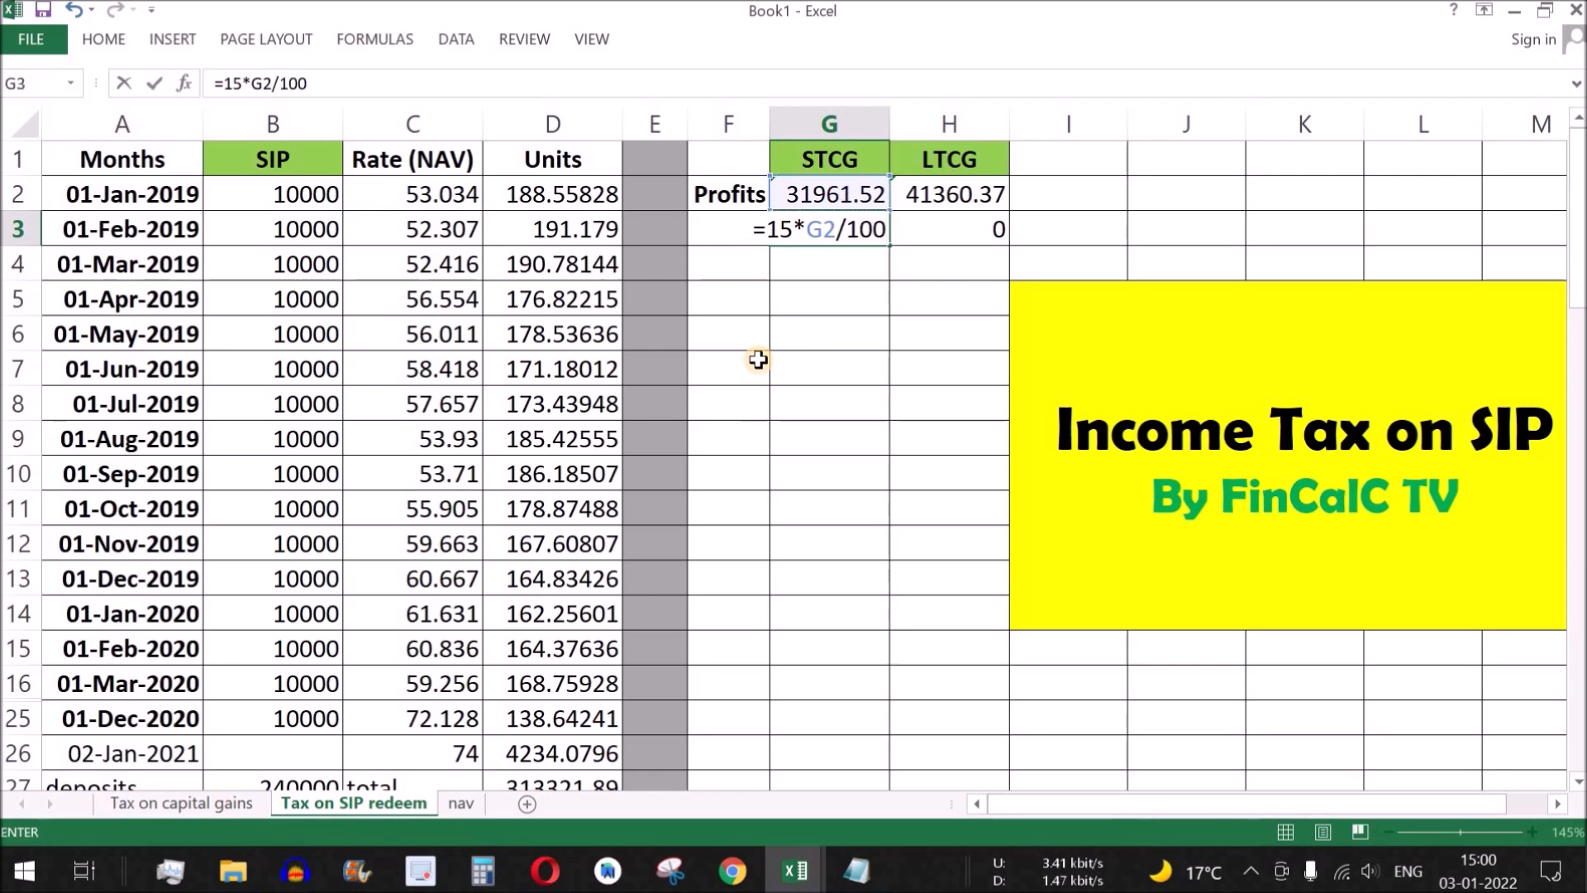
key("Return")
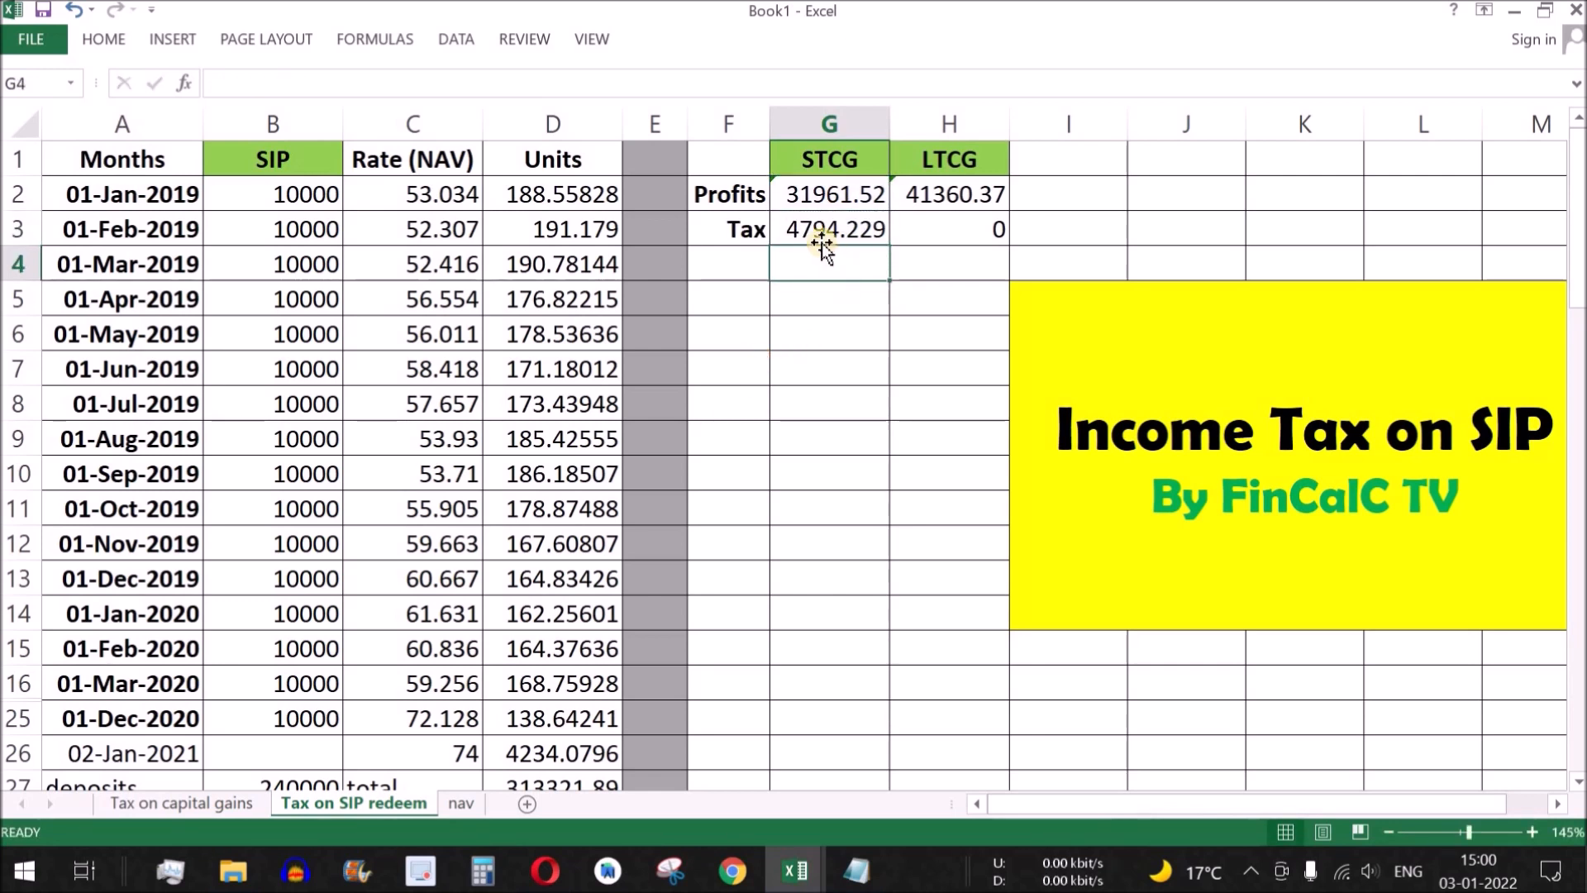
left_click(870, 239)
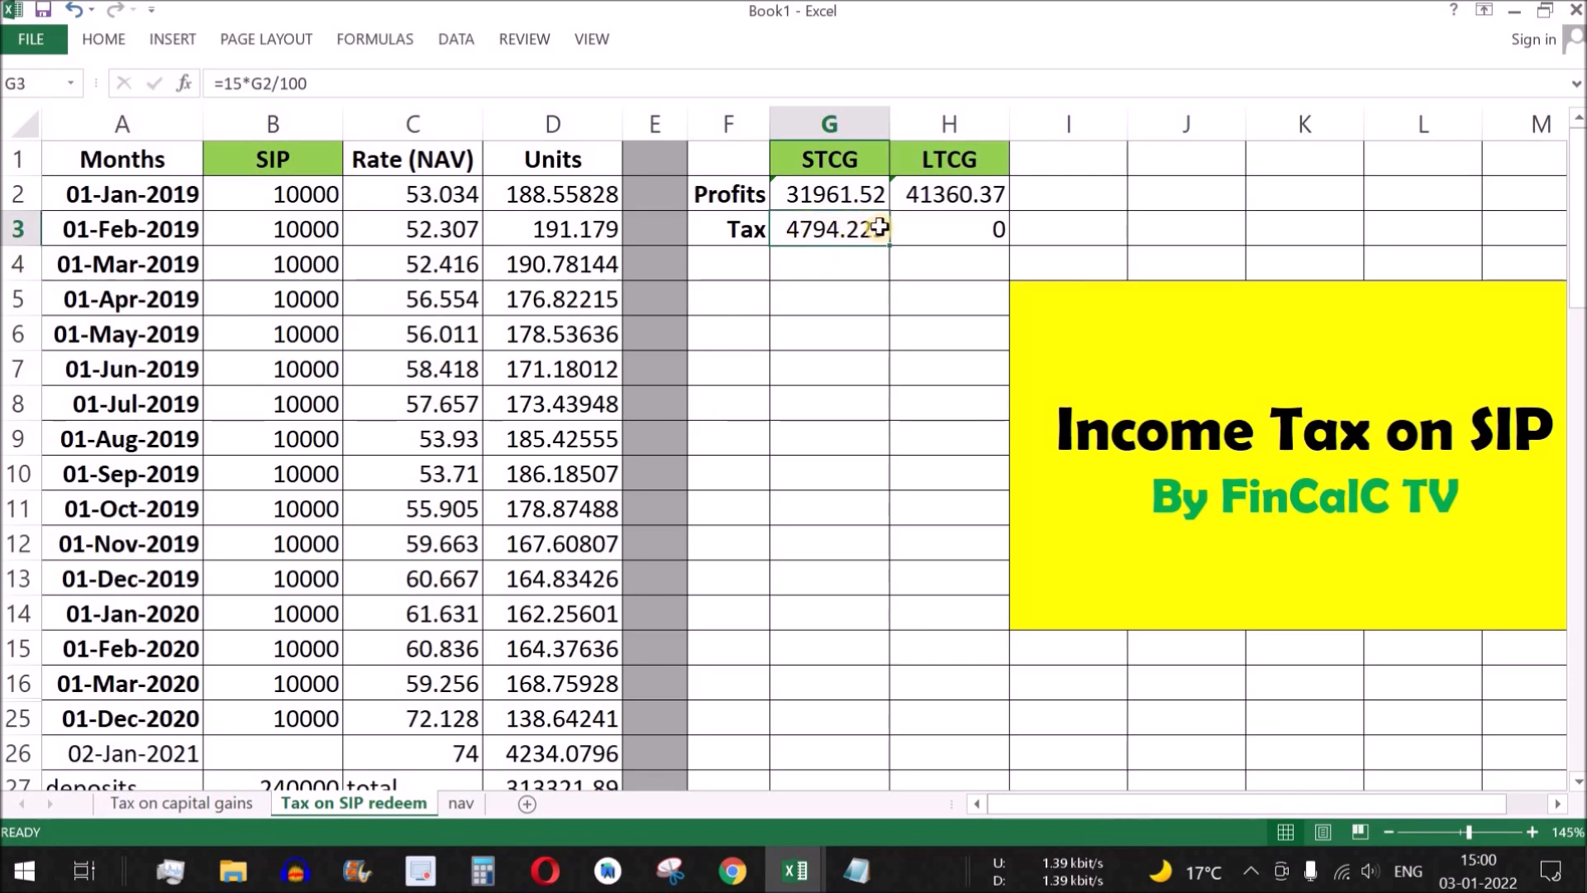
Step: Review the SIP dates in A2:A25, the STCG profit formula in G2 and the STCG and LTCG headings
left_click(20, 124)
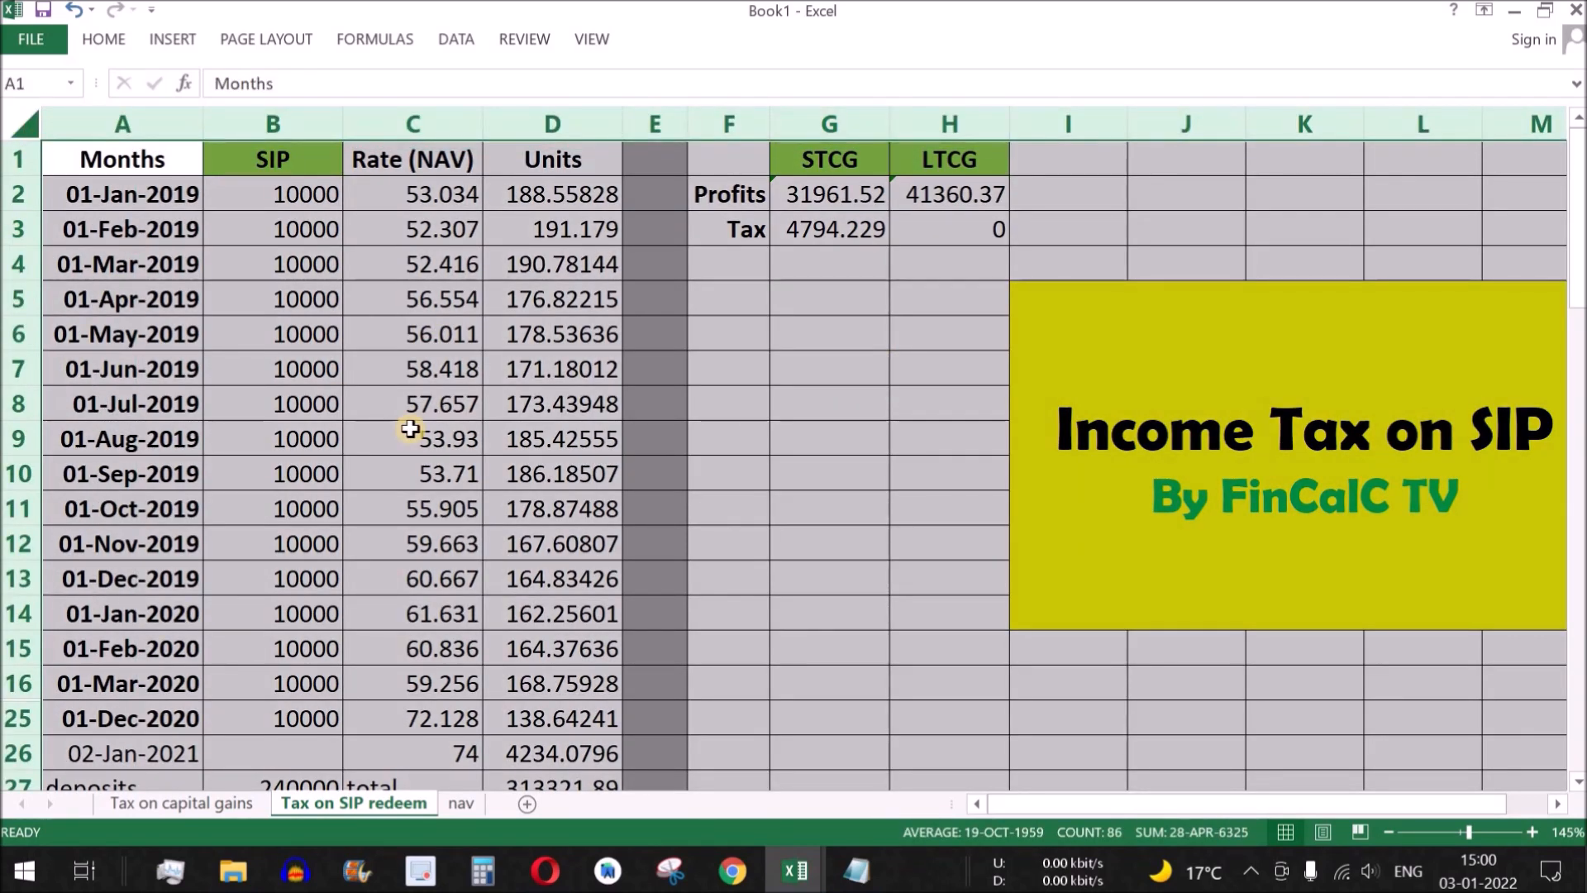
left_click_drag(137, 201, 154, 715)
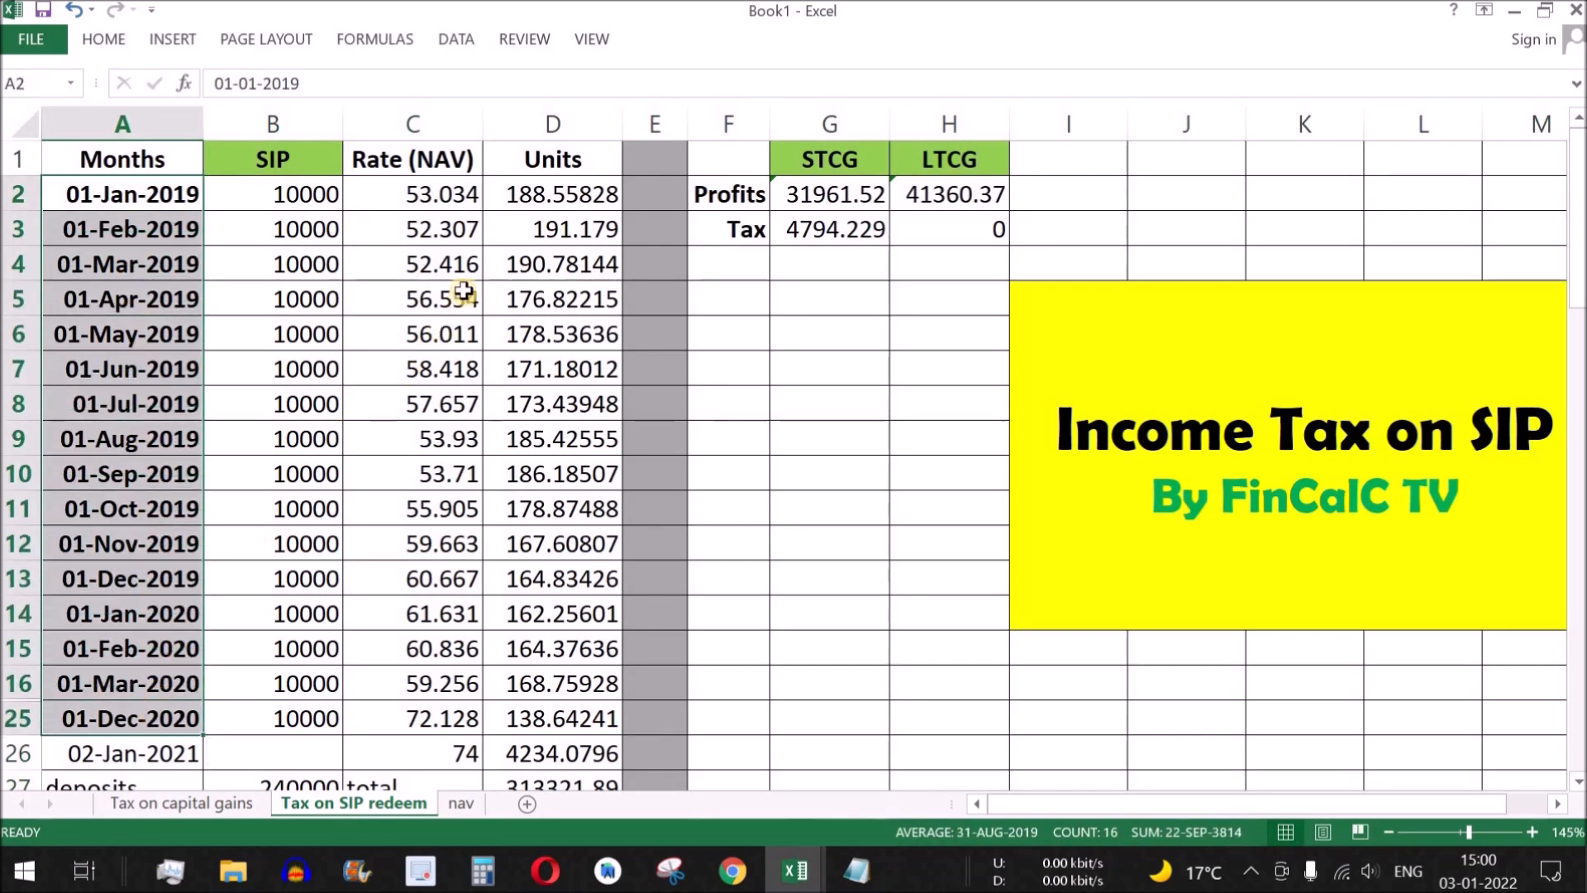
left_click(850, 202)
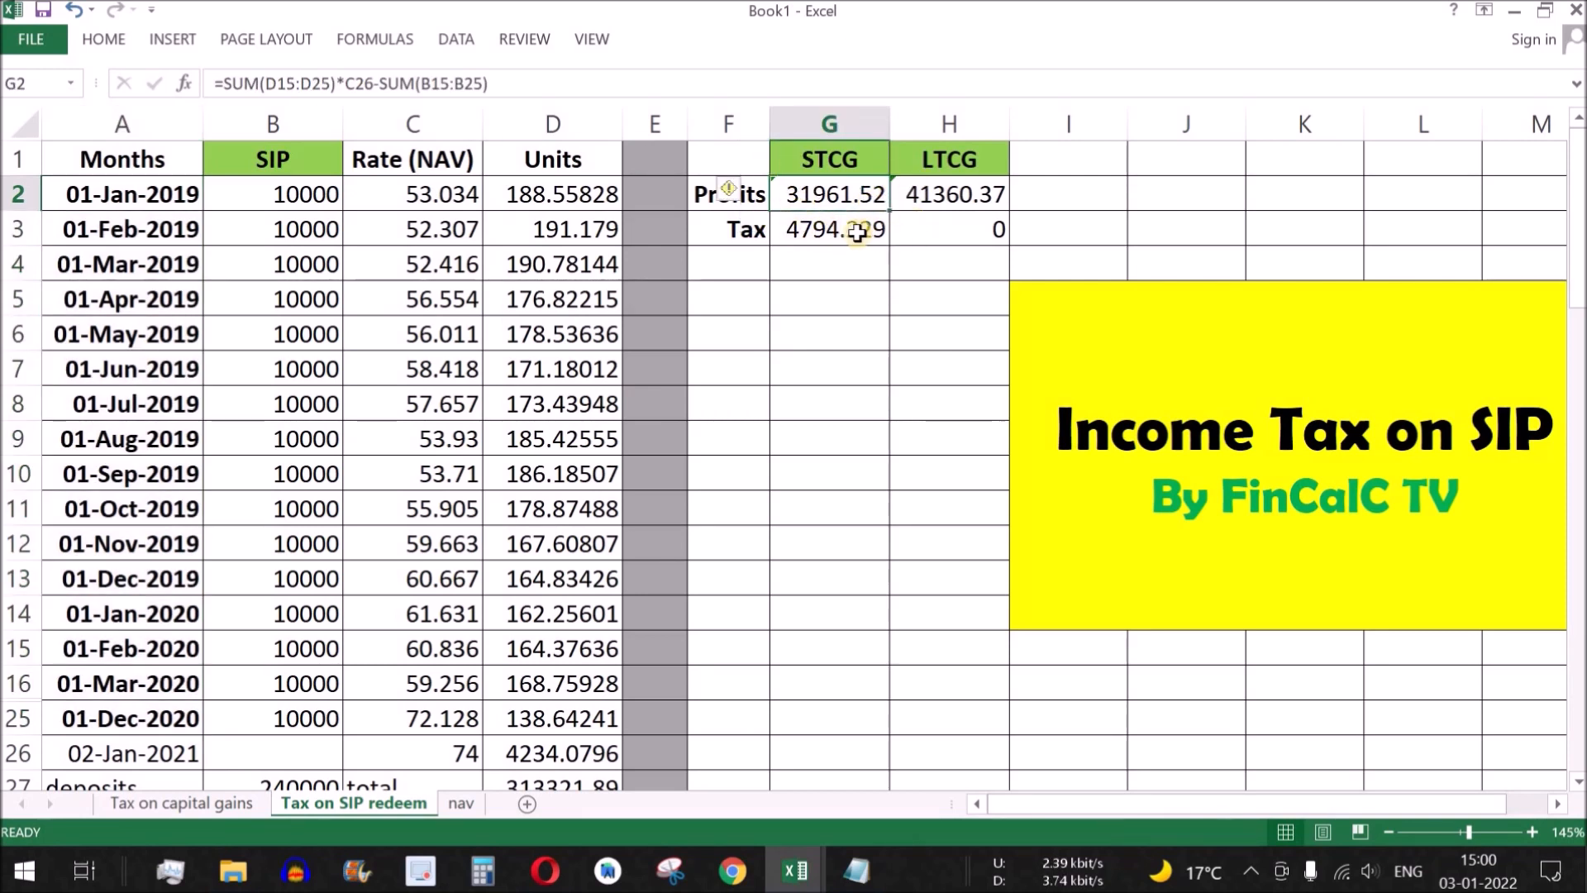
left_click_drag(995, 158, 840, 157)
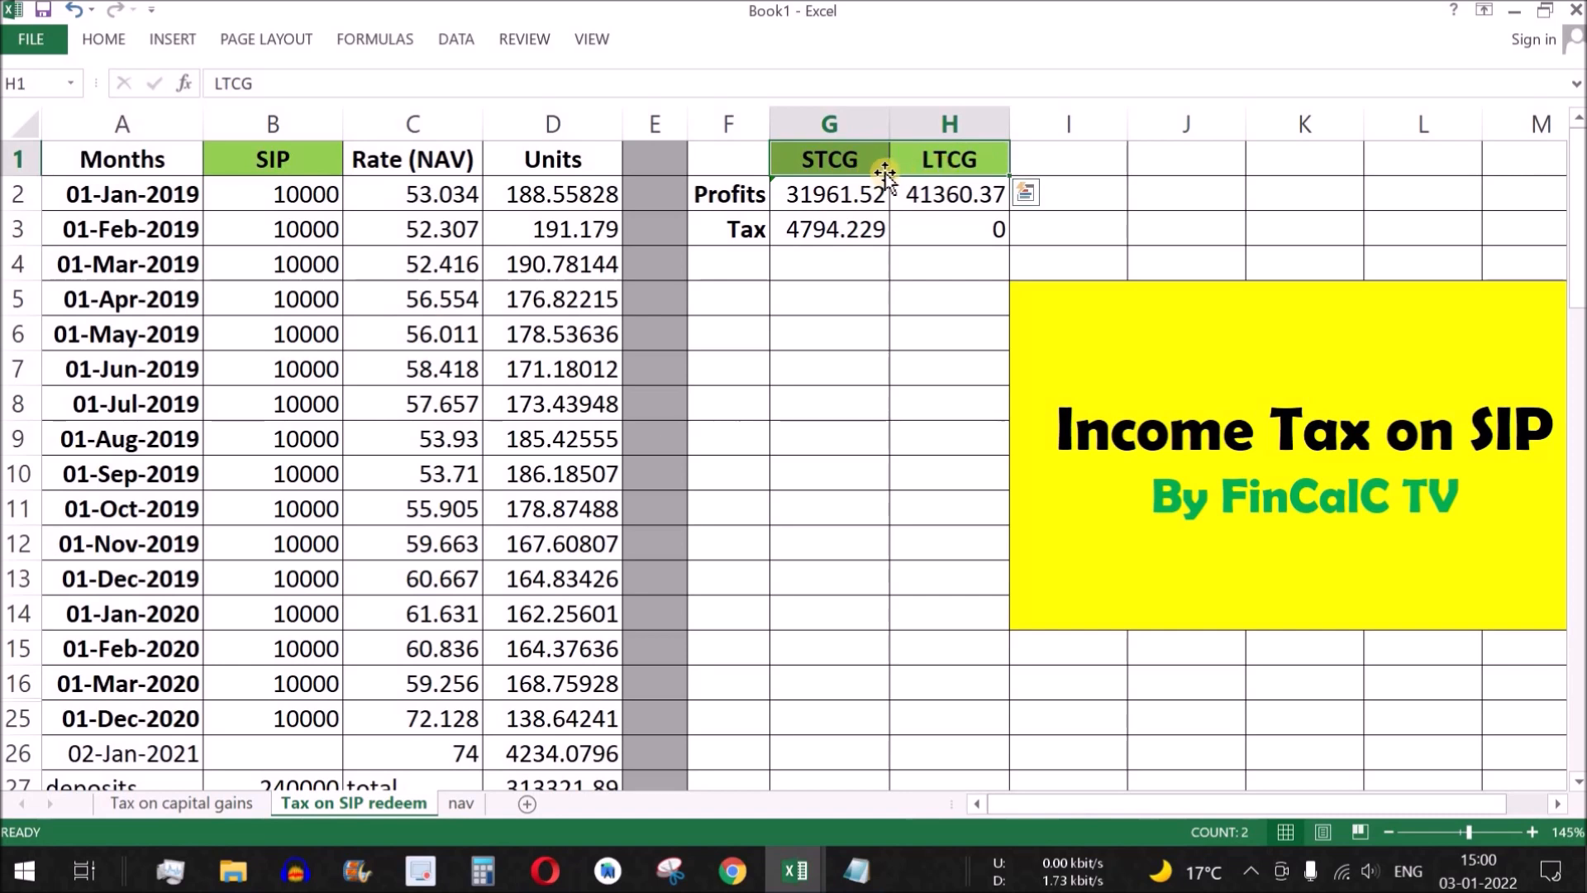
Step: Look up the STCG and LTCG rules for debt mutual funds in row 14 of the Tax on capital gains sheet
left_click(216, 808)
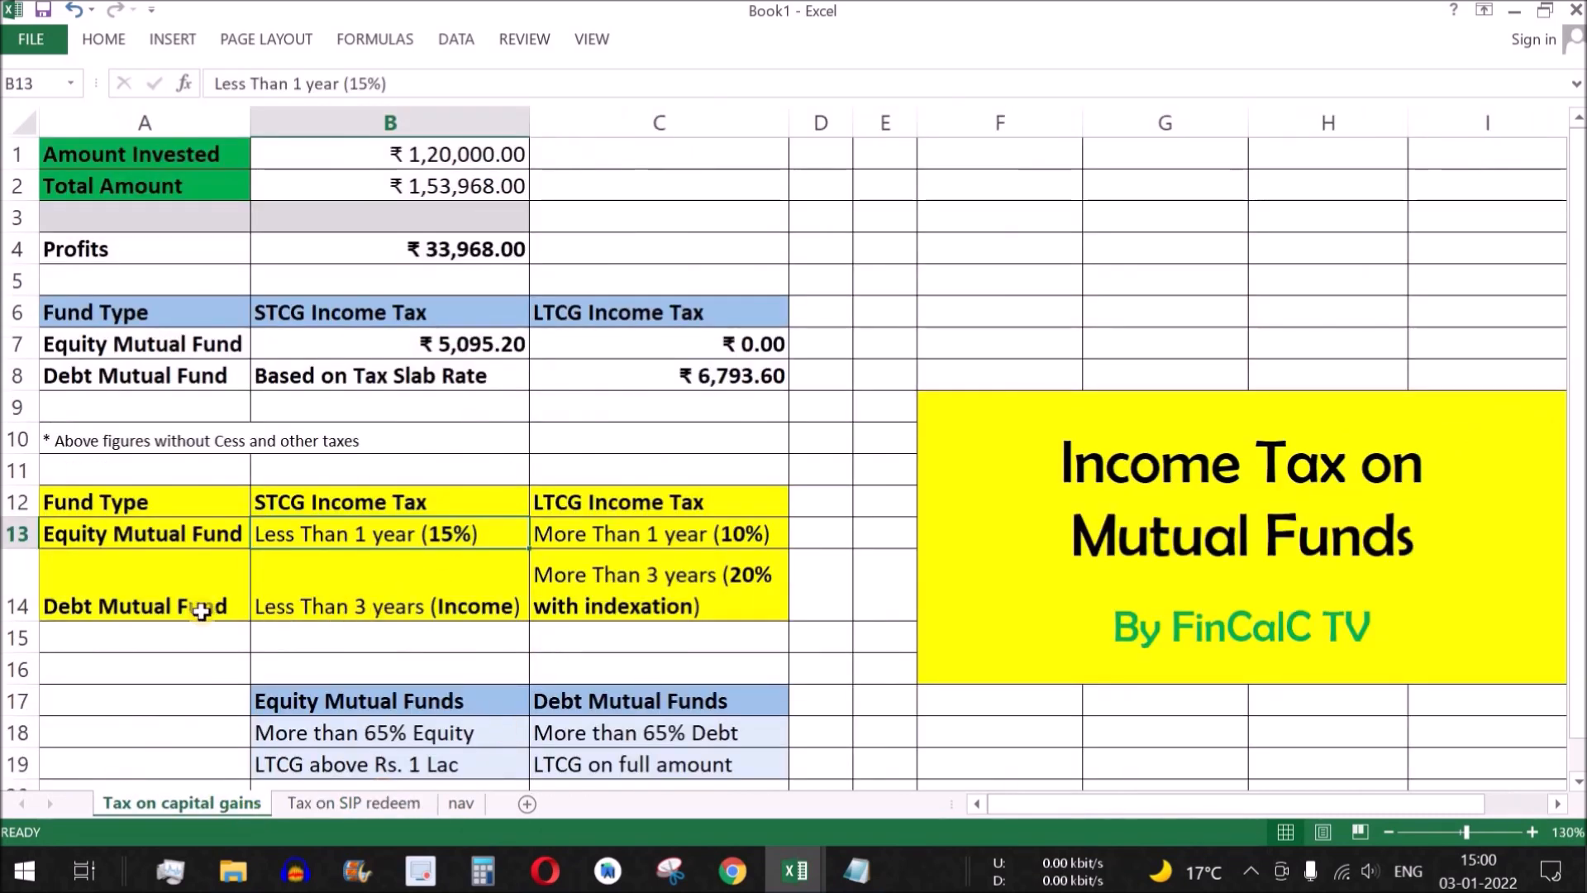
left_click(167, 591)
left_click_drag(168, 592, 552, 587)
key("ctrl+v")
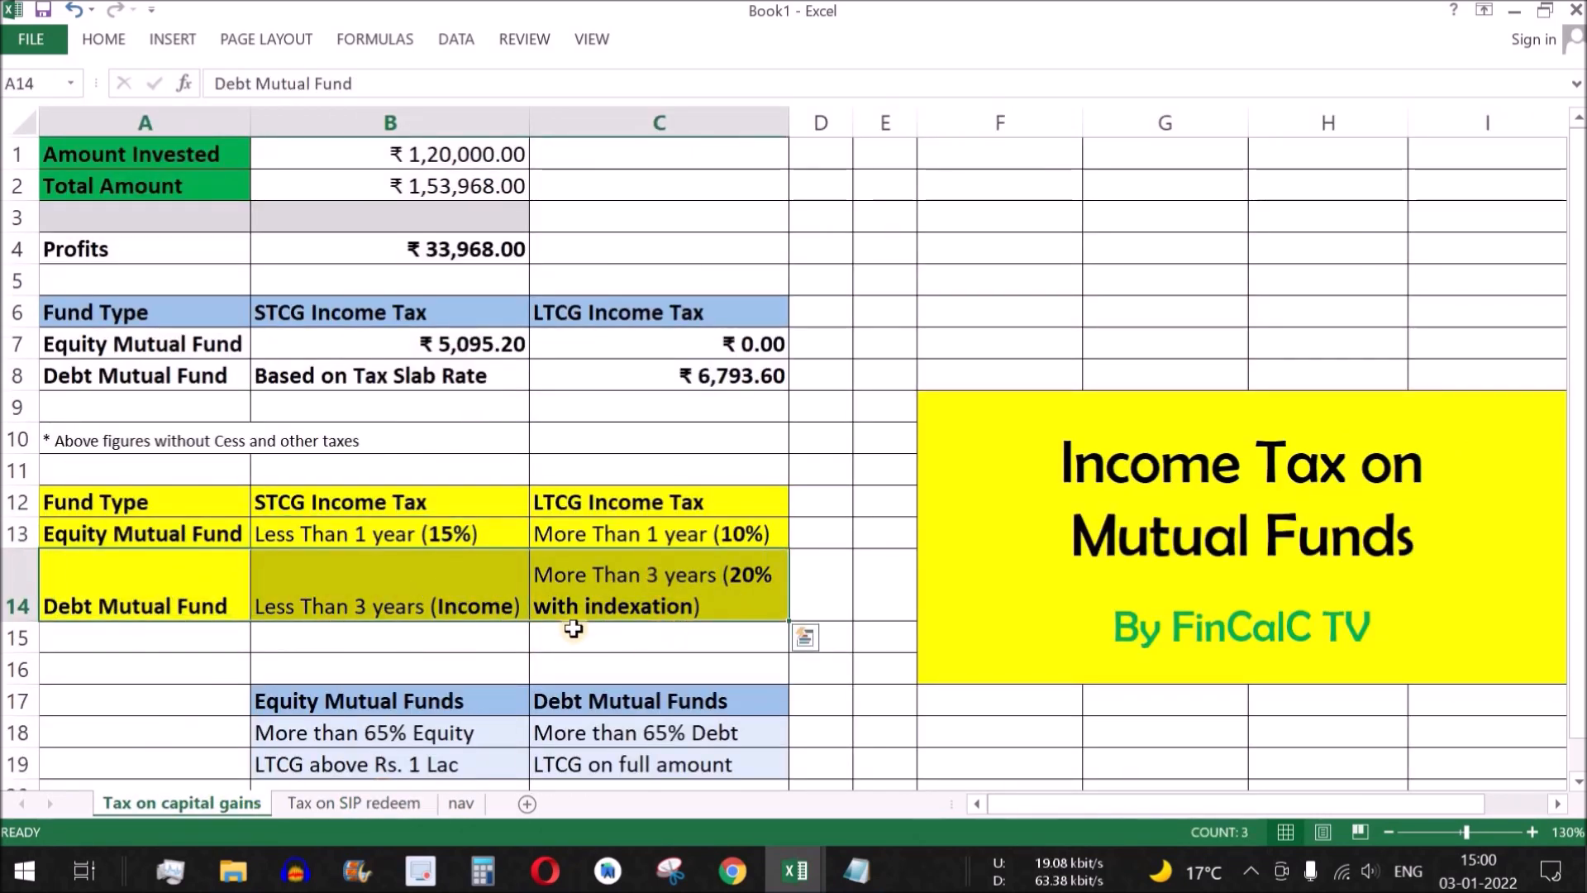
Step: On the Tax on SIP redeem sheet, examine the units, the 02-Jan-2021 redemption row, the SIP entries in A2:D25 and the LTCG profit formula
left_click(375, 813)
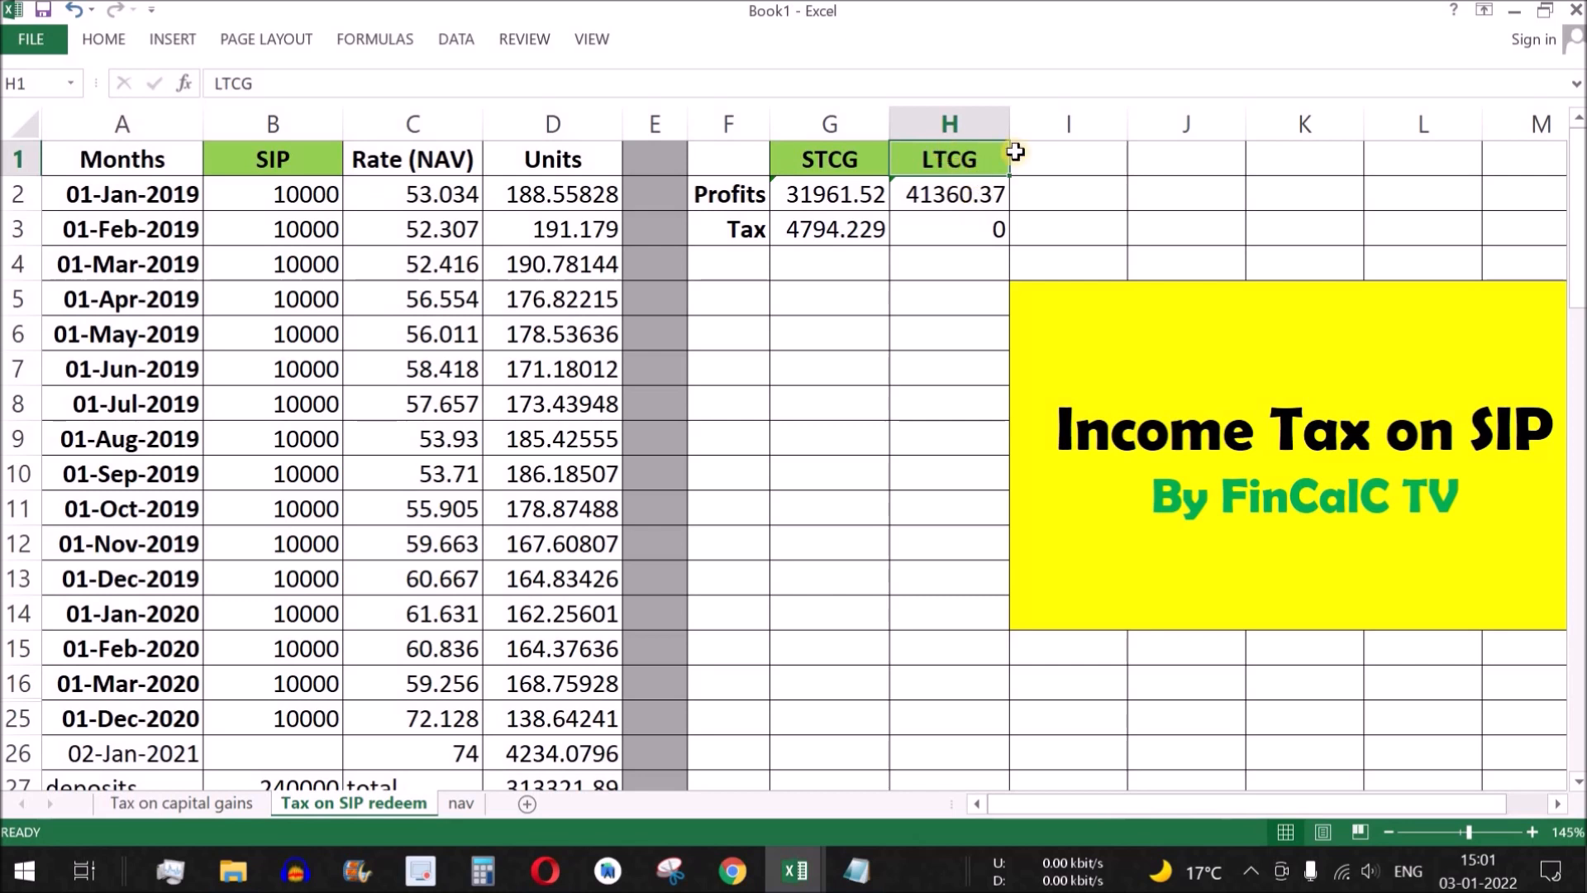
left_click_drag(562, 196, 571, 753)
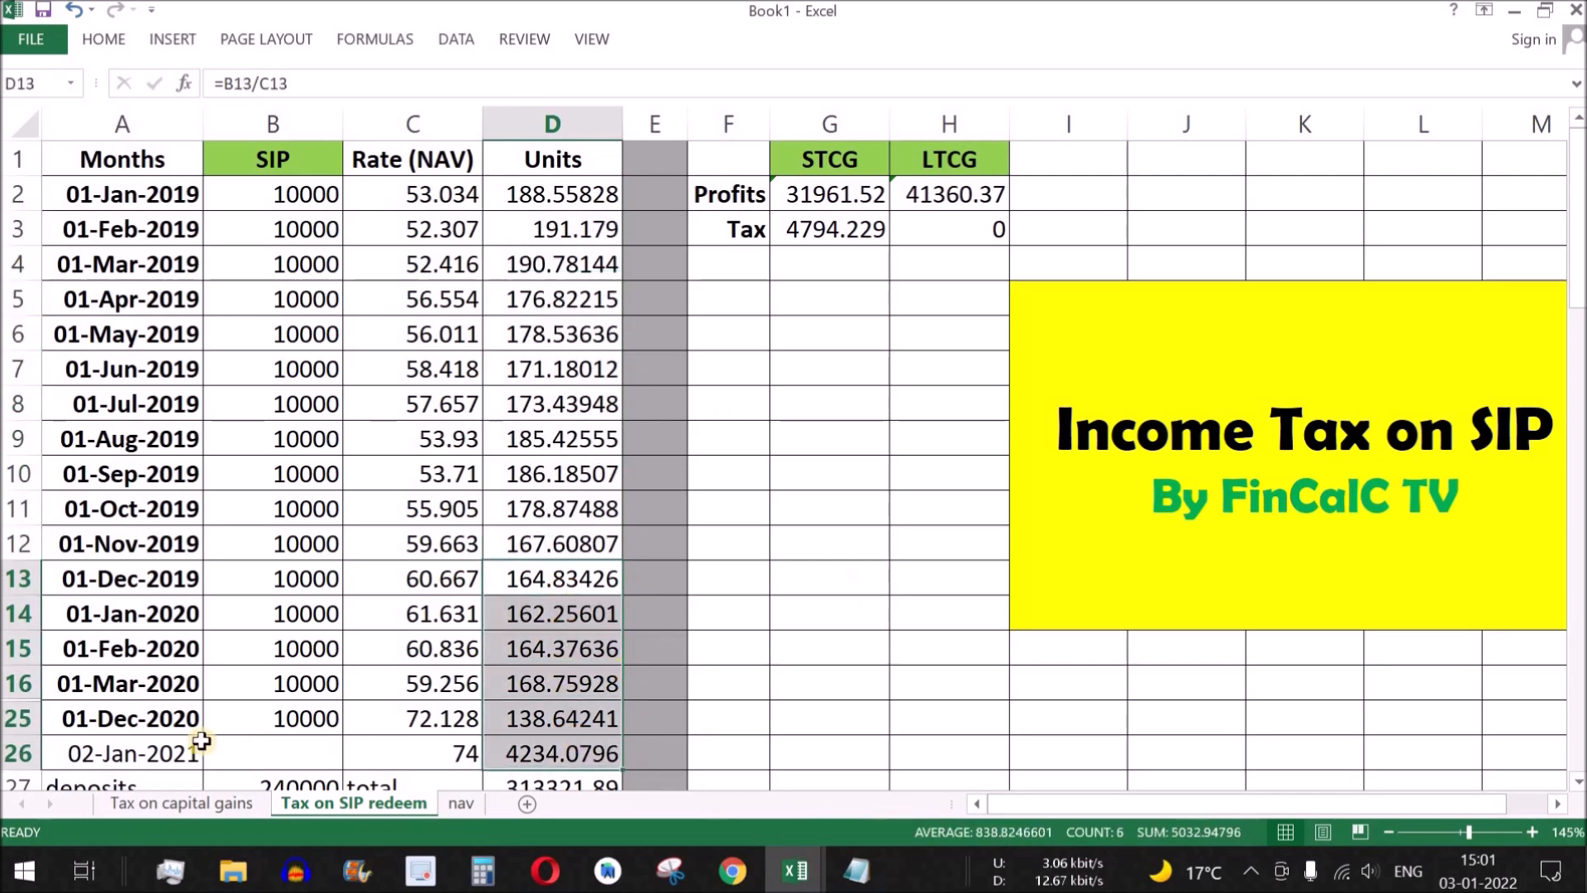
left_click(154, 718)
left_click(155, 753)
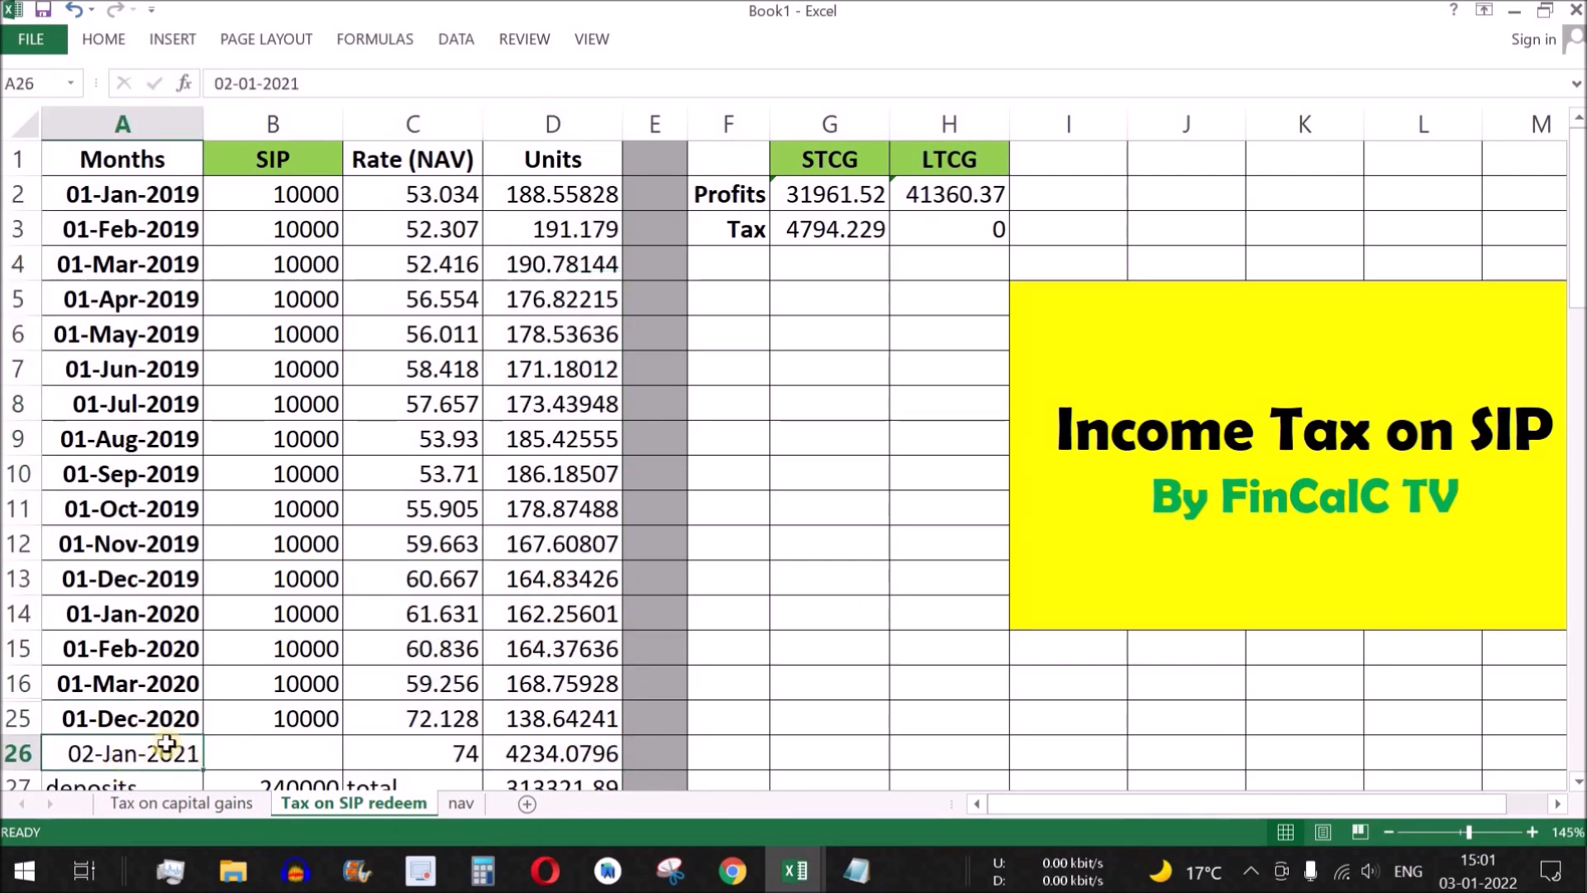
left_click(535, 742)
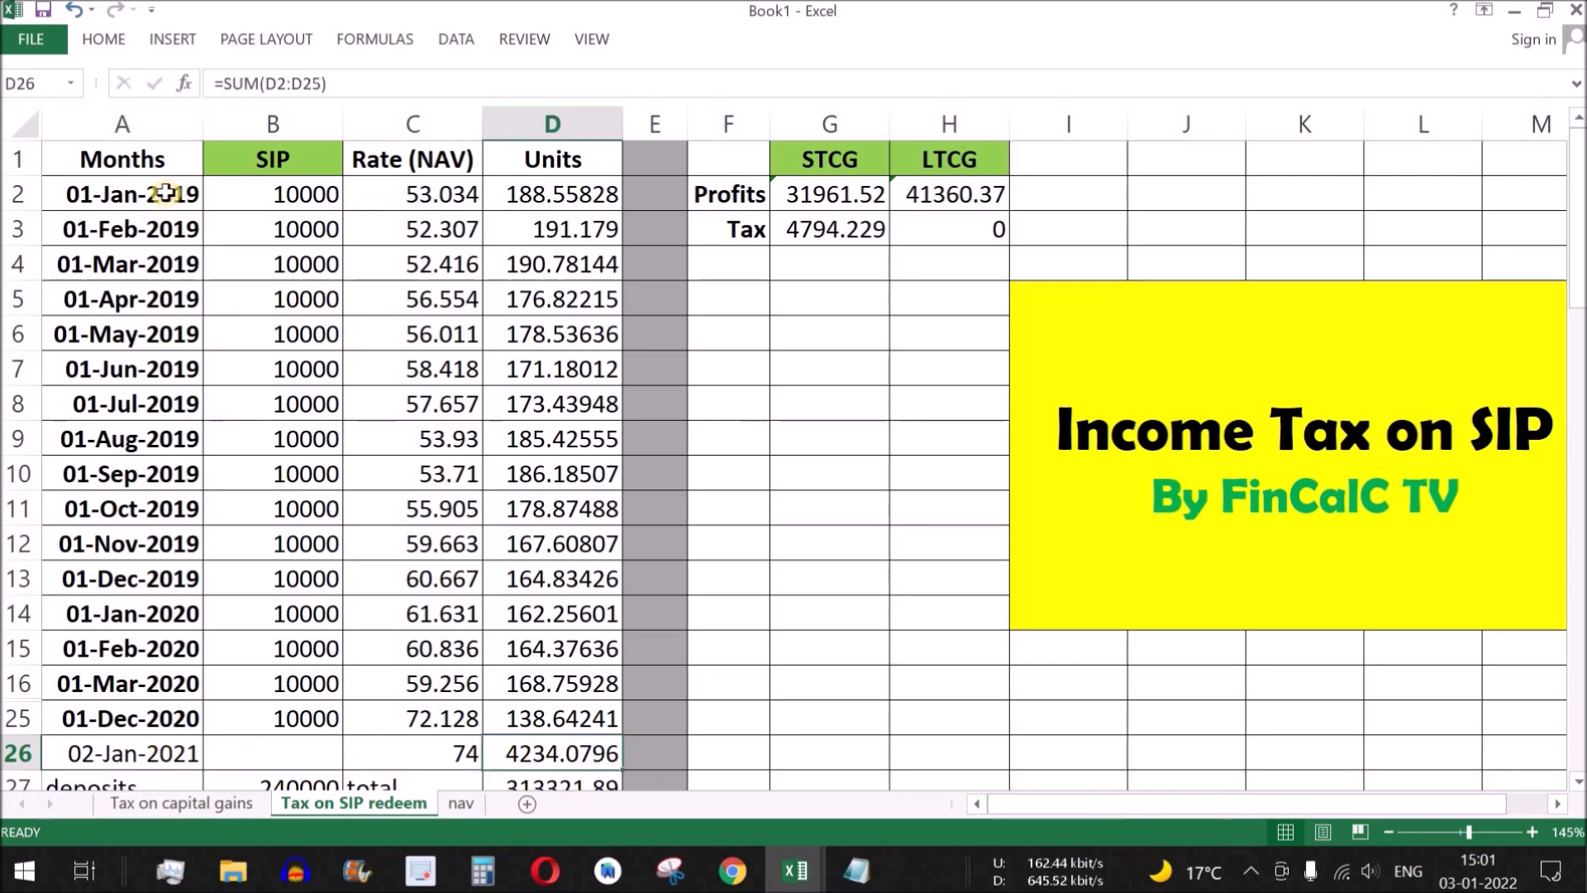
left_click_drag(146, 196, 552, 713)
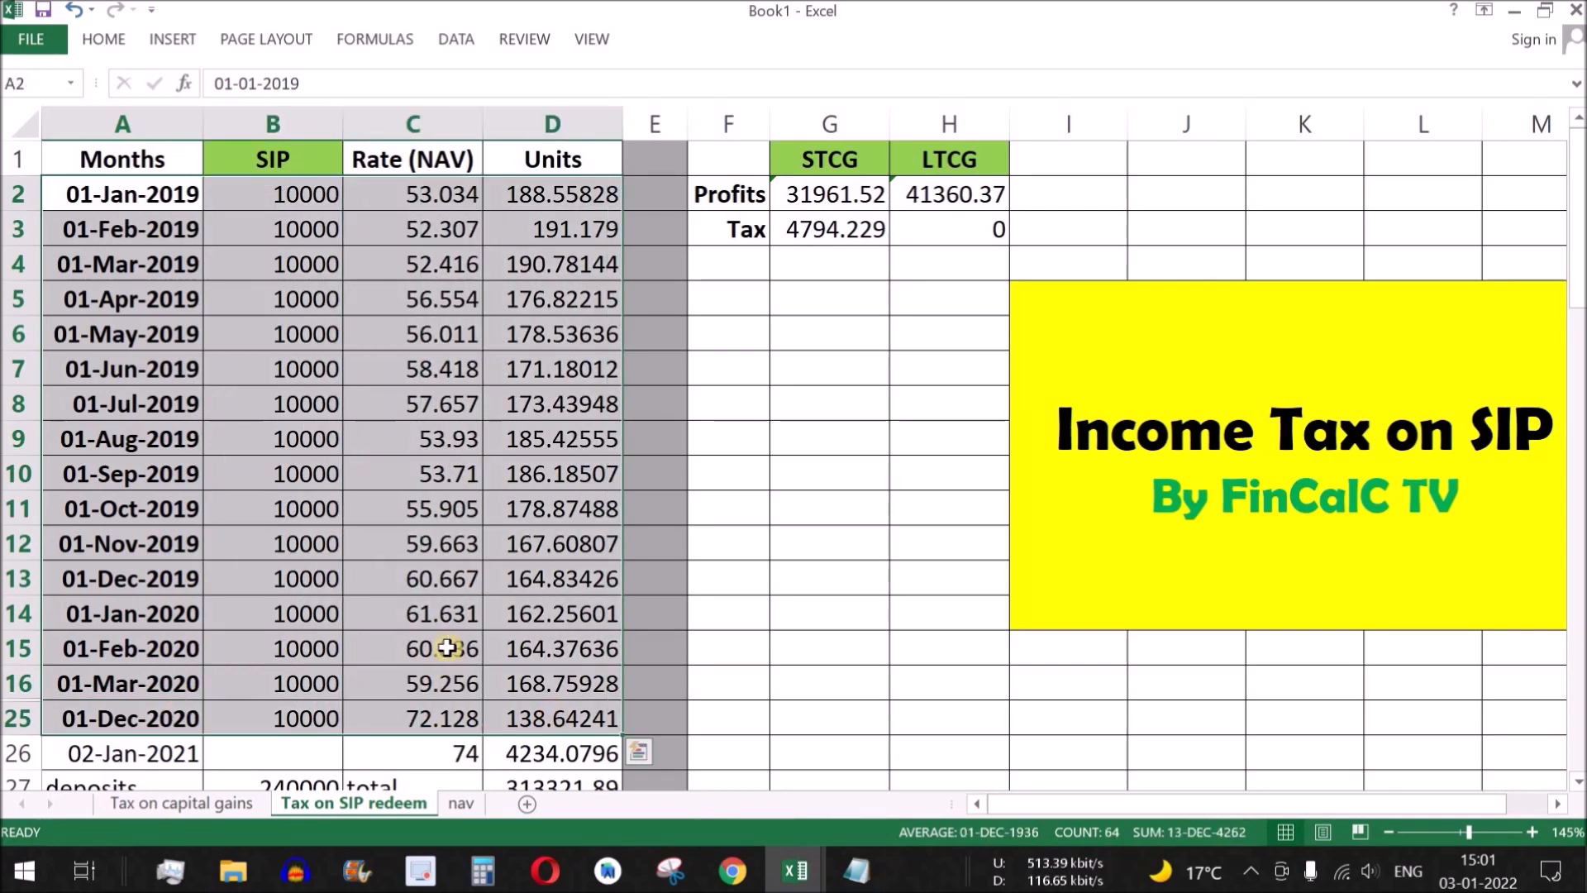
left_click(967, 197)
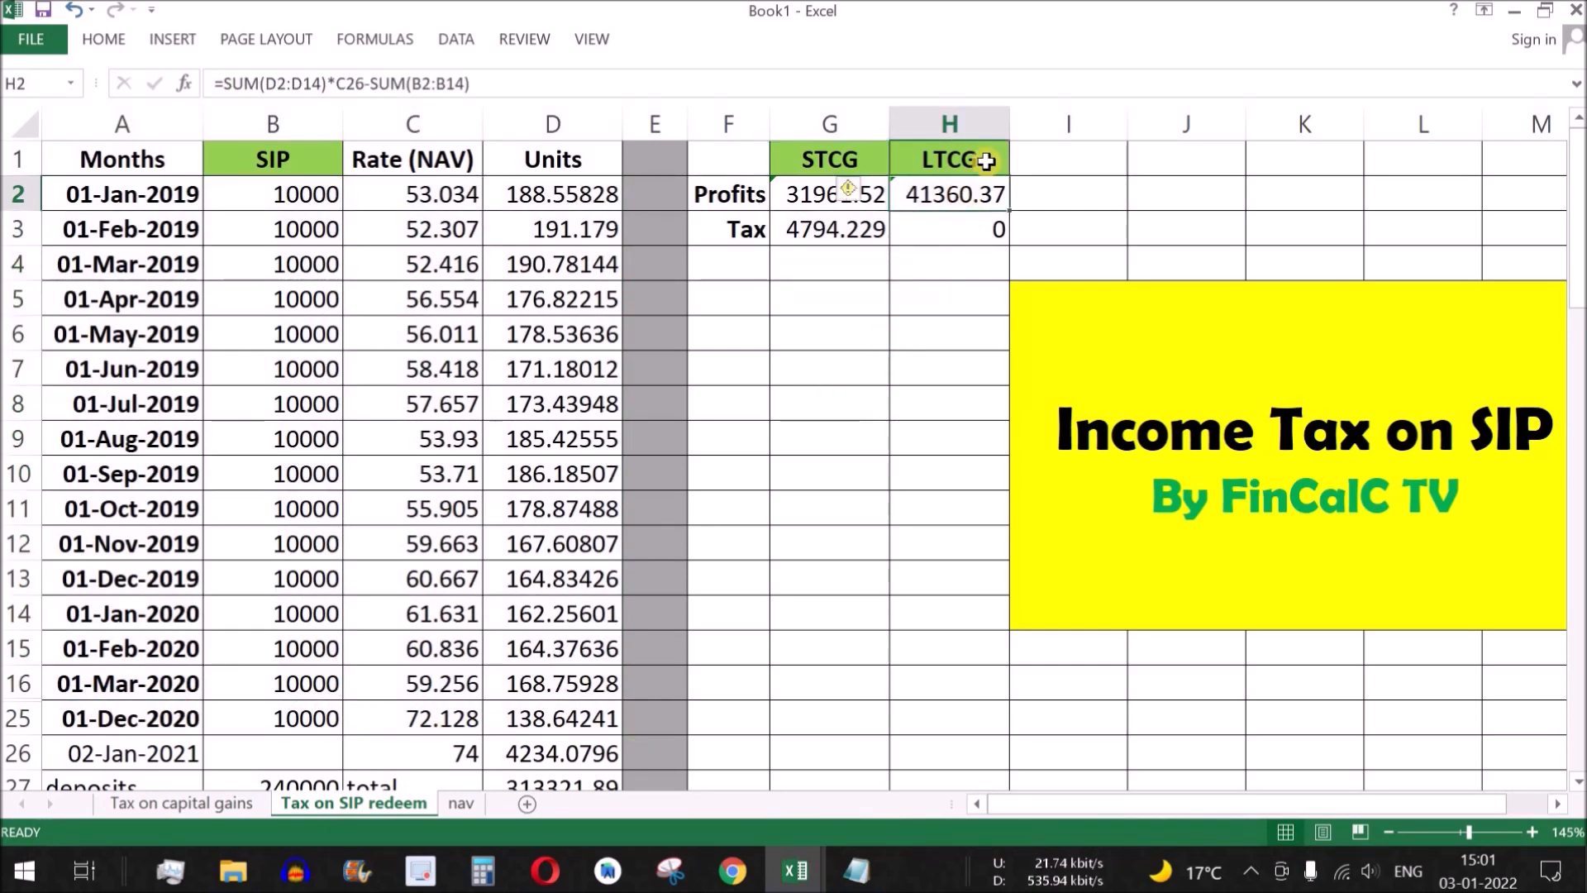
left_click(986, 162)
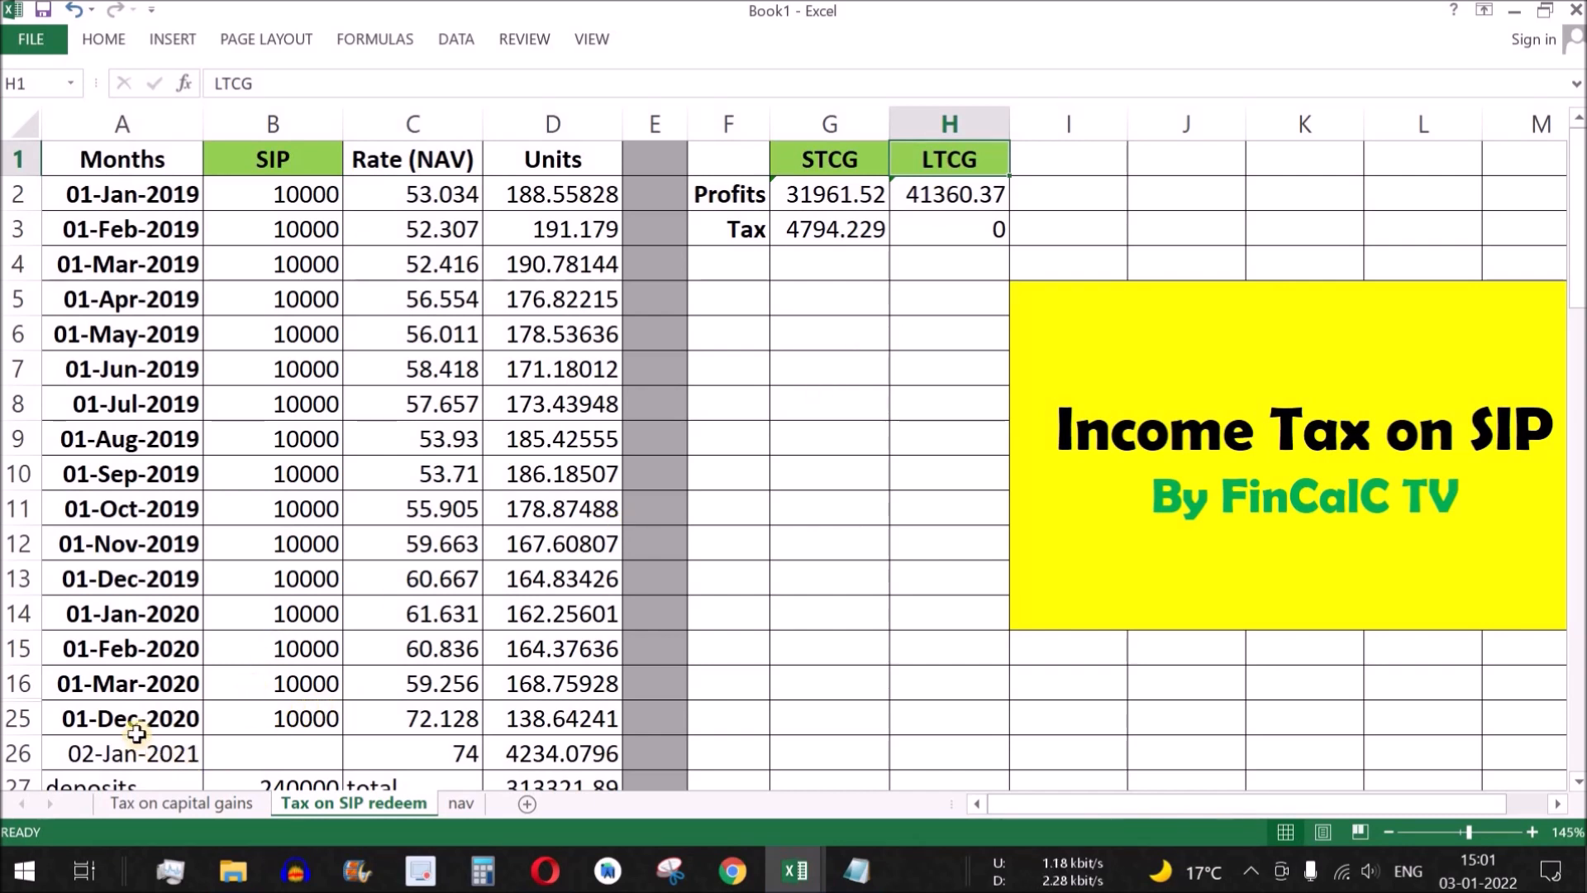
left_click_drag(157, 713, 564, 501)
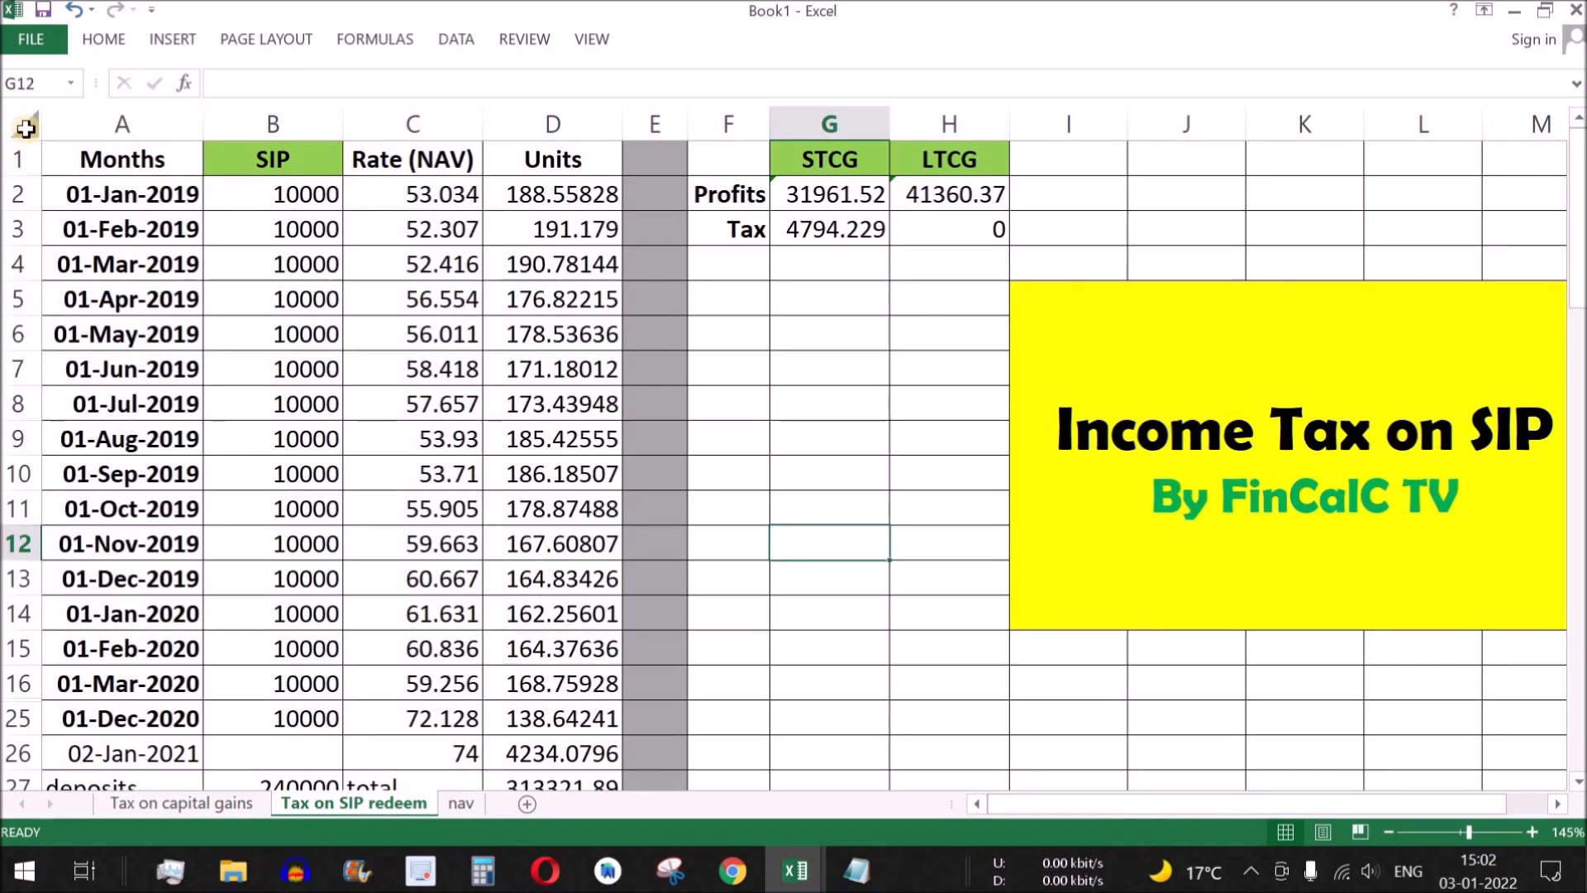
Step: Review the SIP amounts in B2:B25 alongside the STCG and LTCG profits and tax in G2:H3
left_click(27, 127)
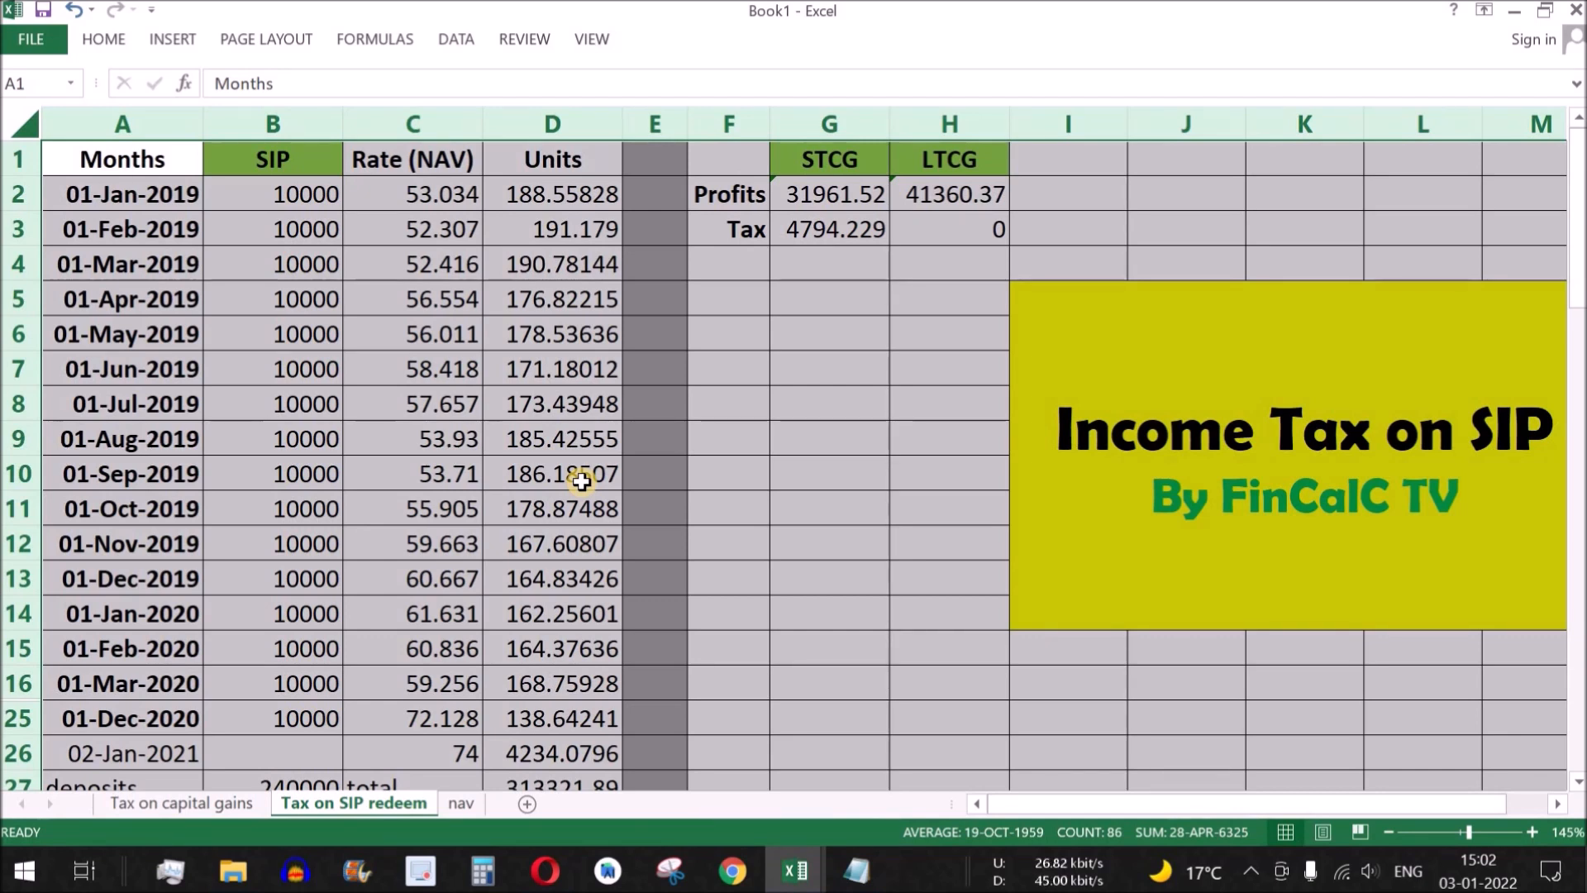
left_click_drag(277, 194, 271, 712)
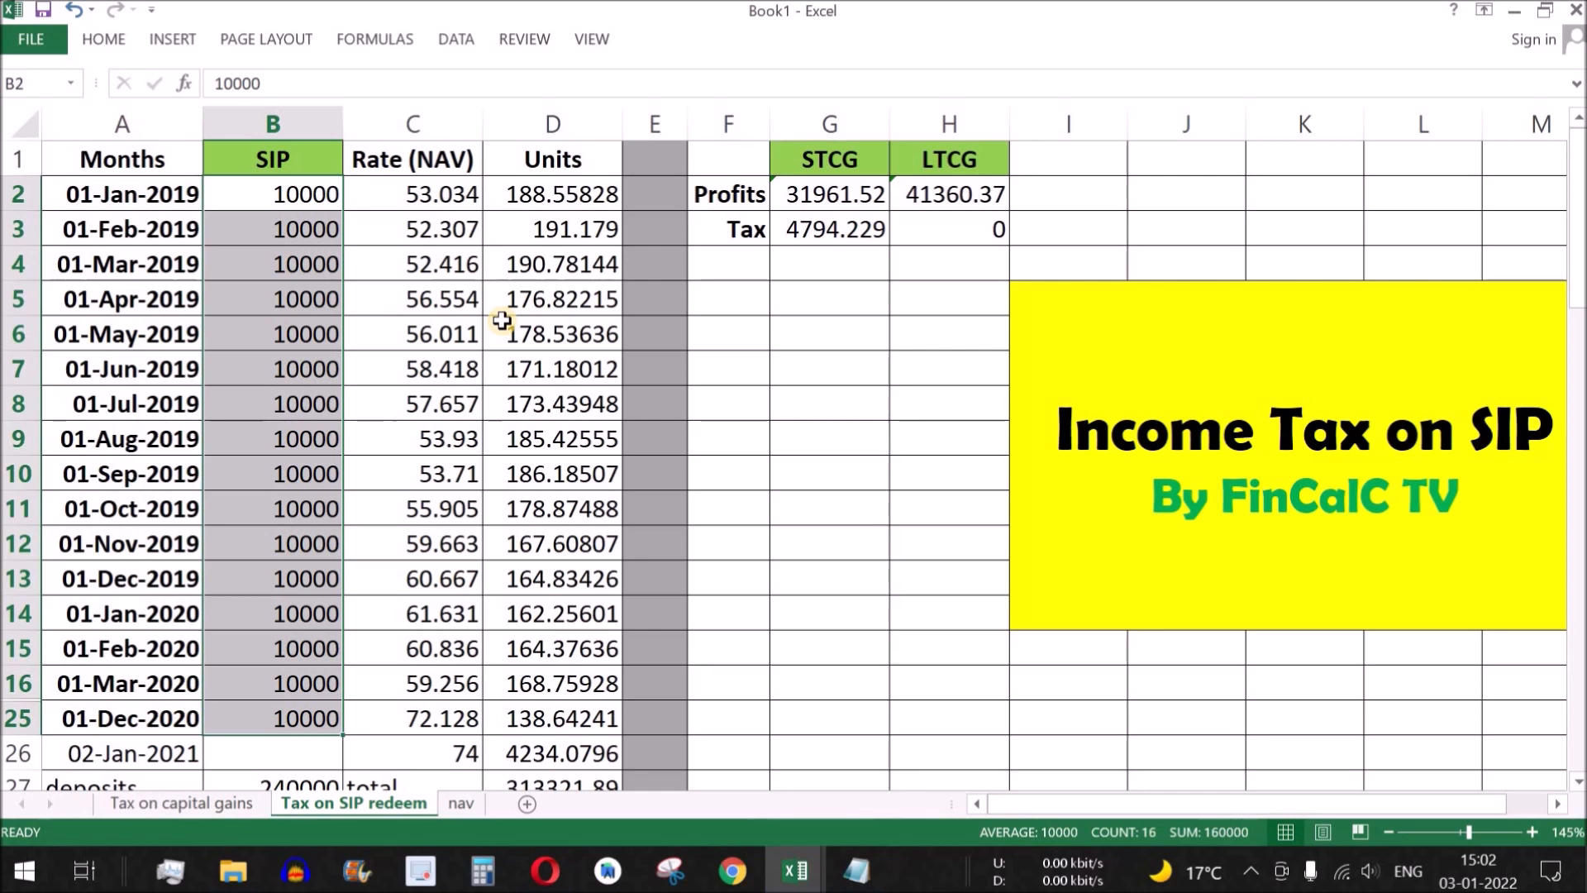
left_click_drag(825, 197, 967, 238)
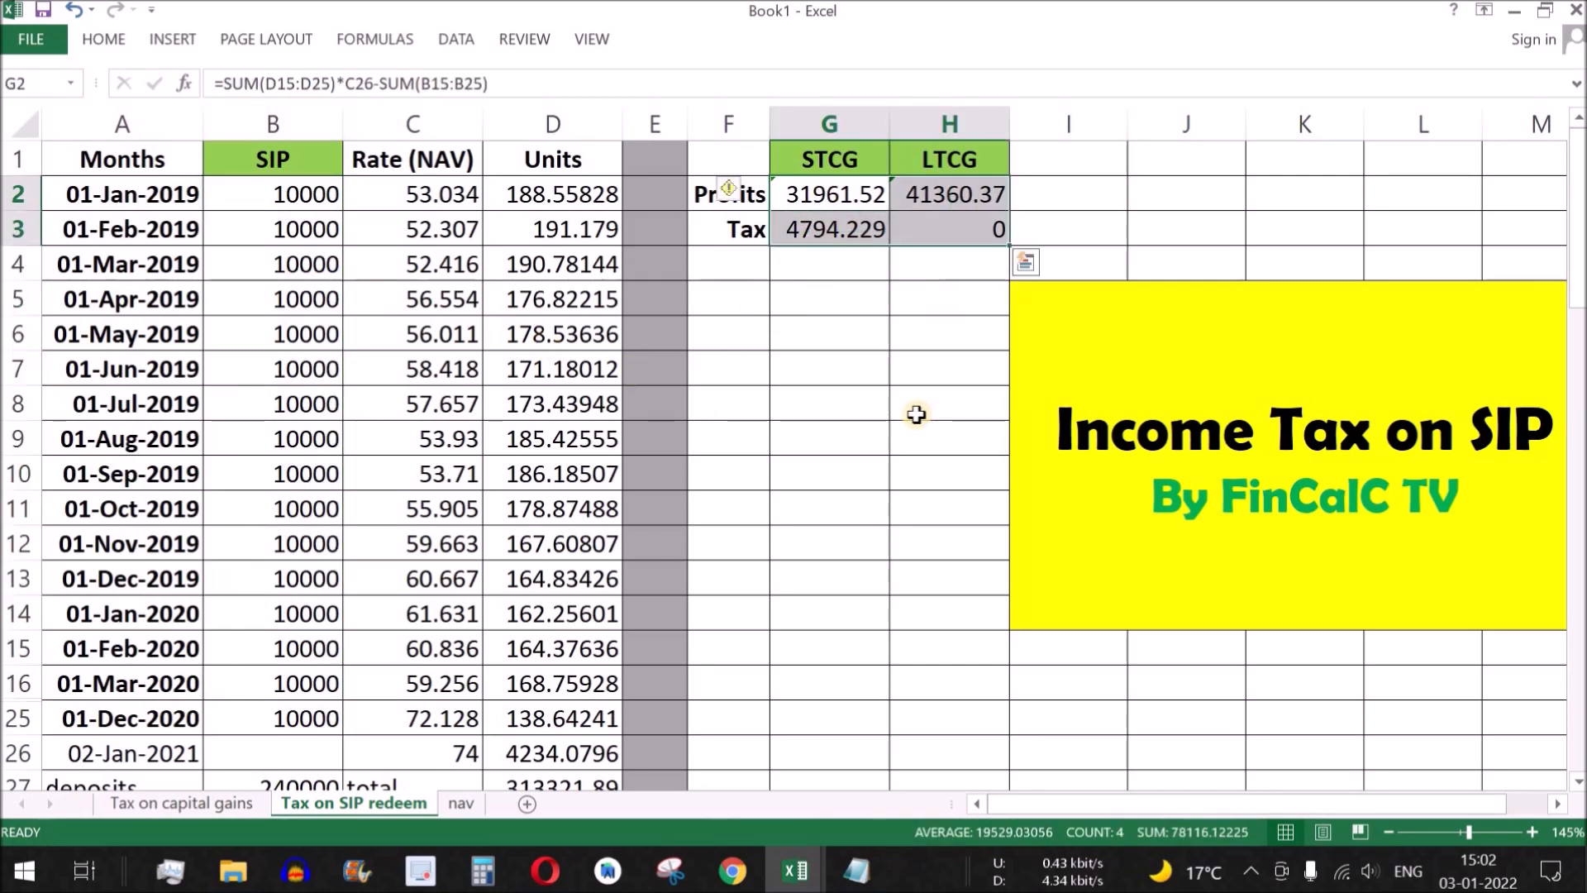
left_click(443, 334)
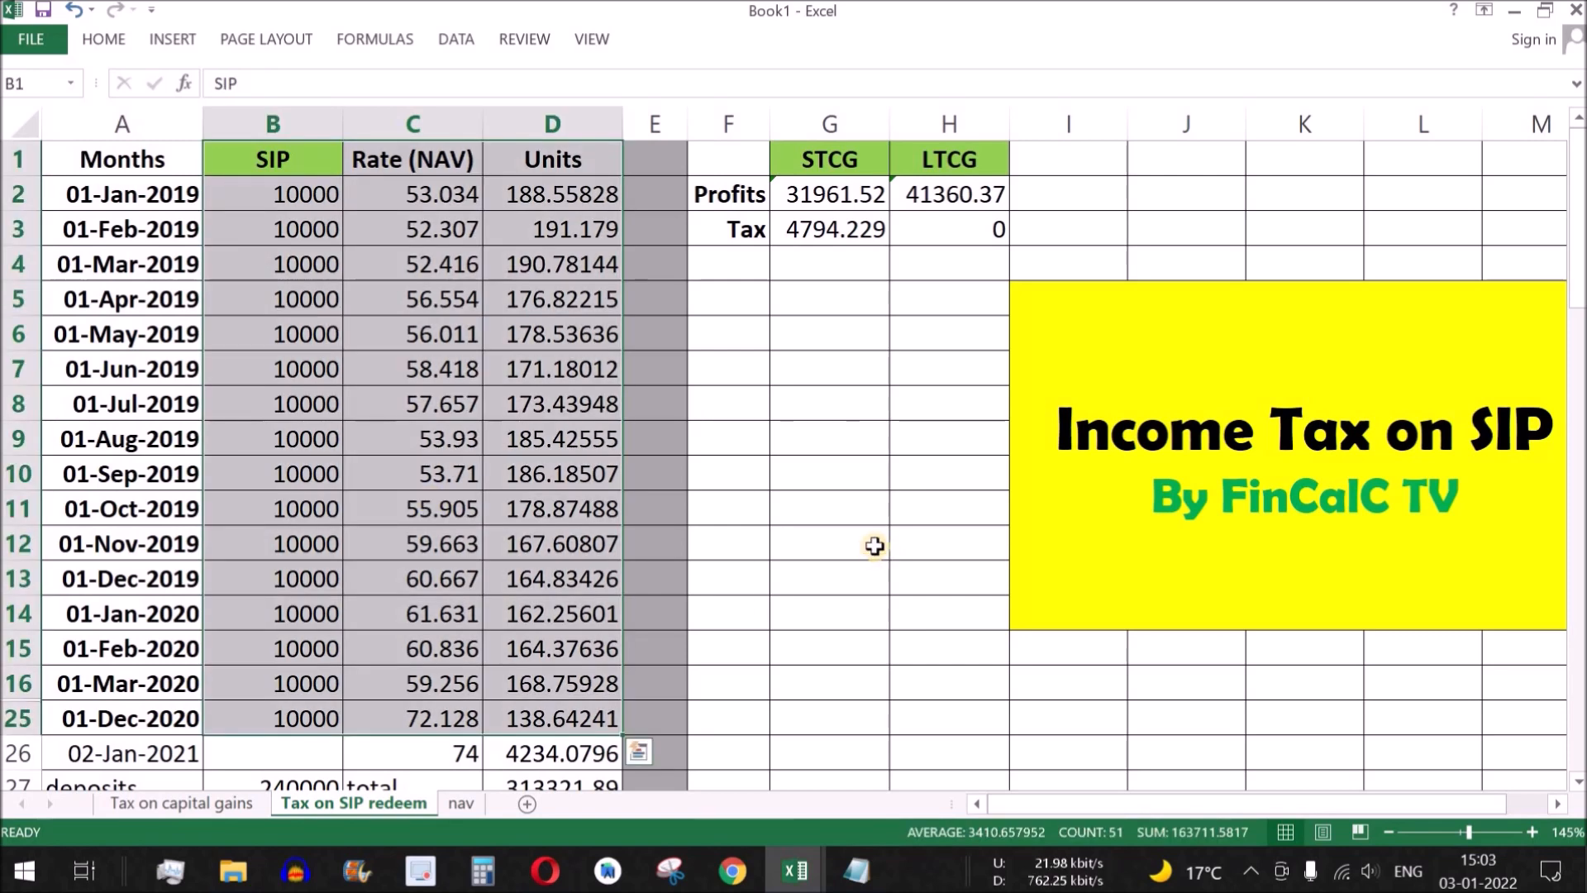
Step: Switch to the Calculators workbook and examine the old and new slab columns in B5:C20 of the income tax sheet
key("alt+Tab")
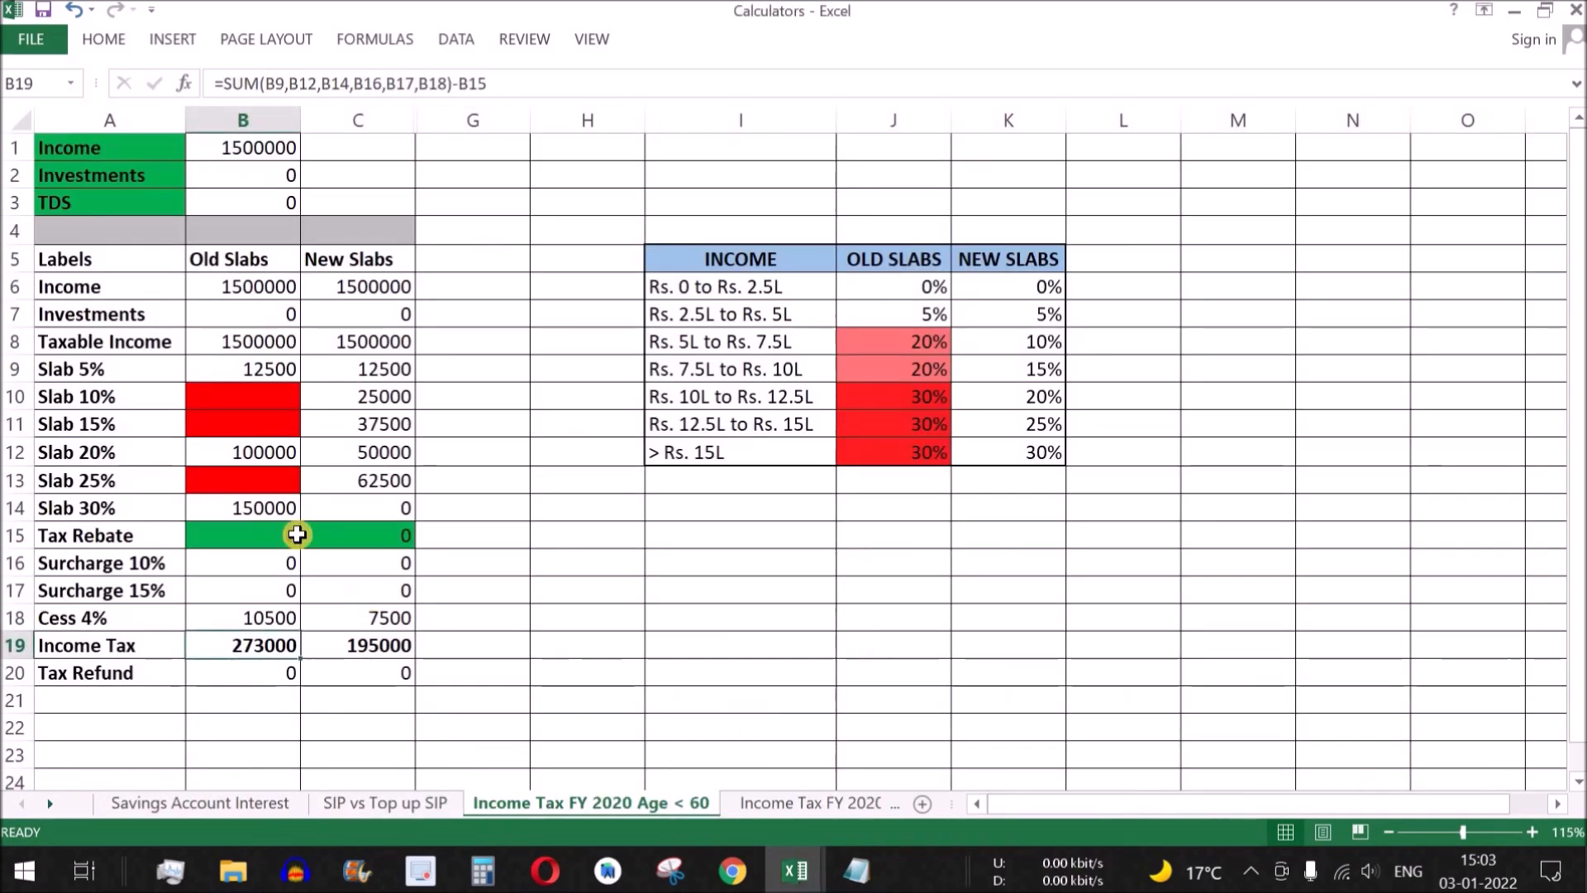
left_click_drag(219, 259, 387, 672)
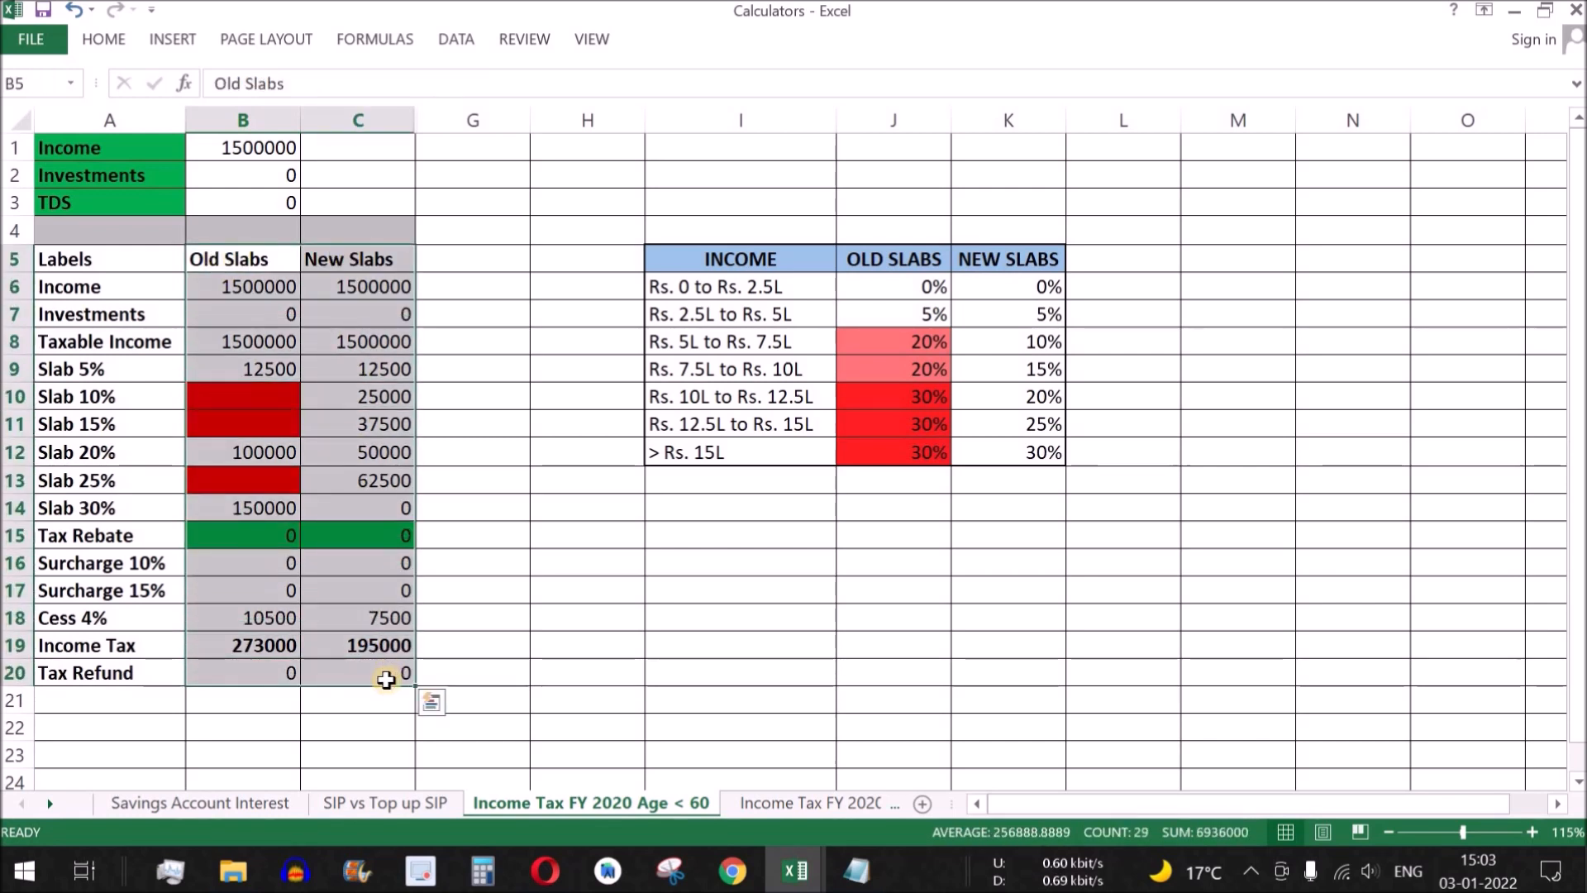
Step: Open the Home Loan sheet and review its EMI, principal, interest and principal remaining columns
left_click(51, 797)
left_click(51, 797)
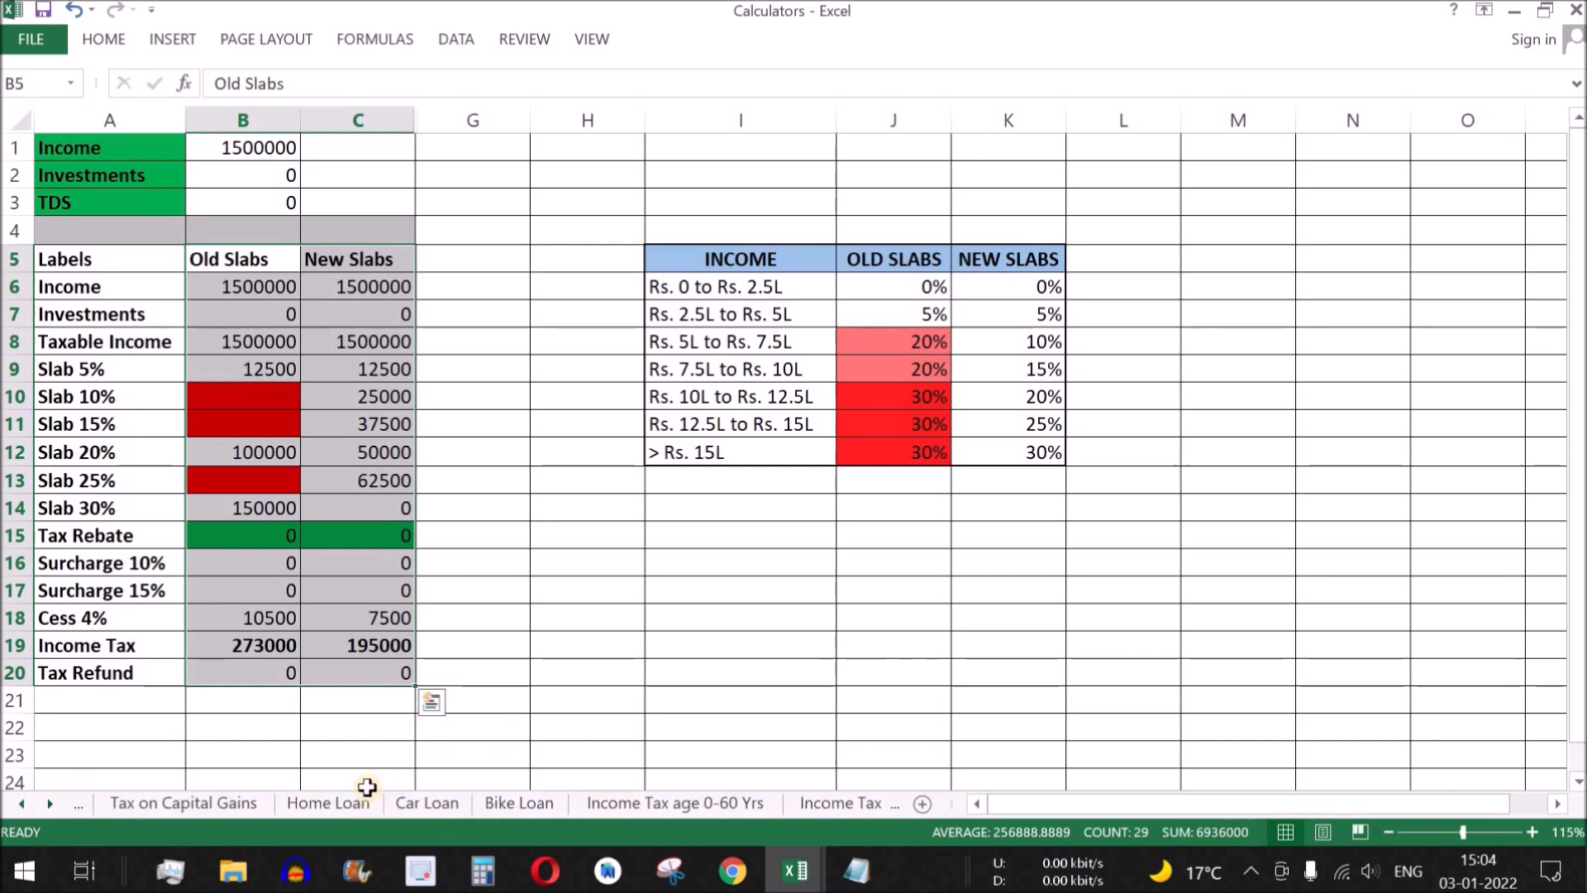
left_click(333, 802)
left_click_drag(239, 207, 251, 684)
left_click_drag(414, 207, 578, 756)
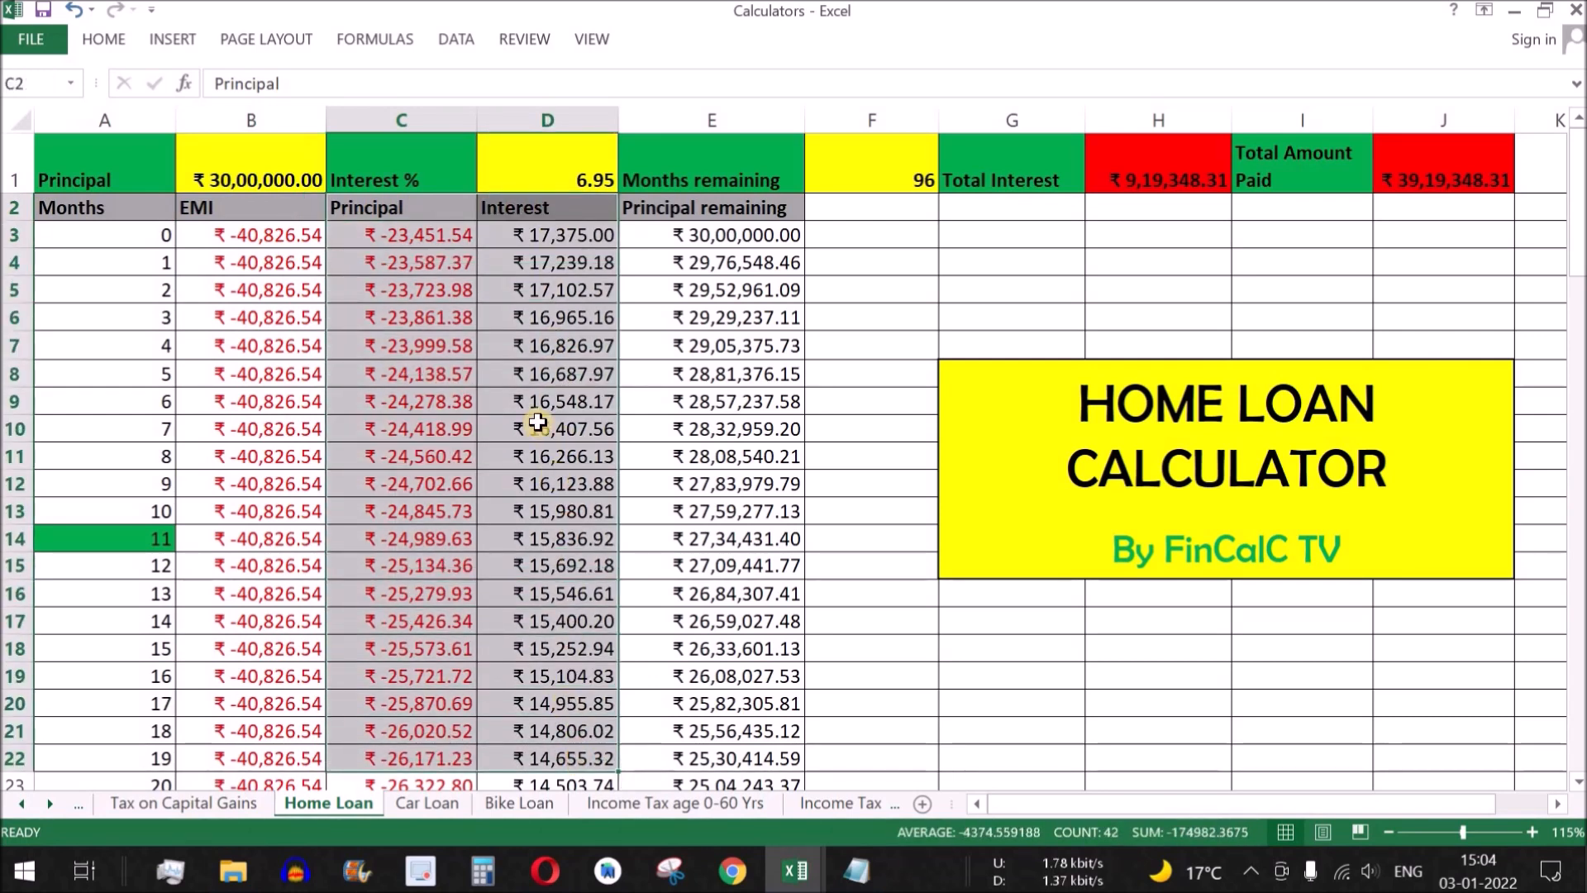
left_click_drag(761, 239, 702, 626)
left_click_drag(561, 238, 636, 635)
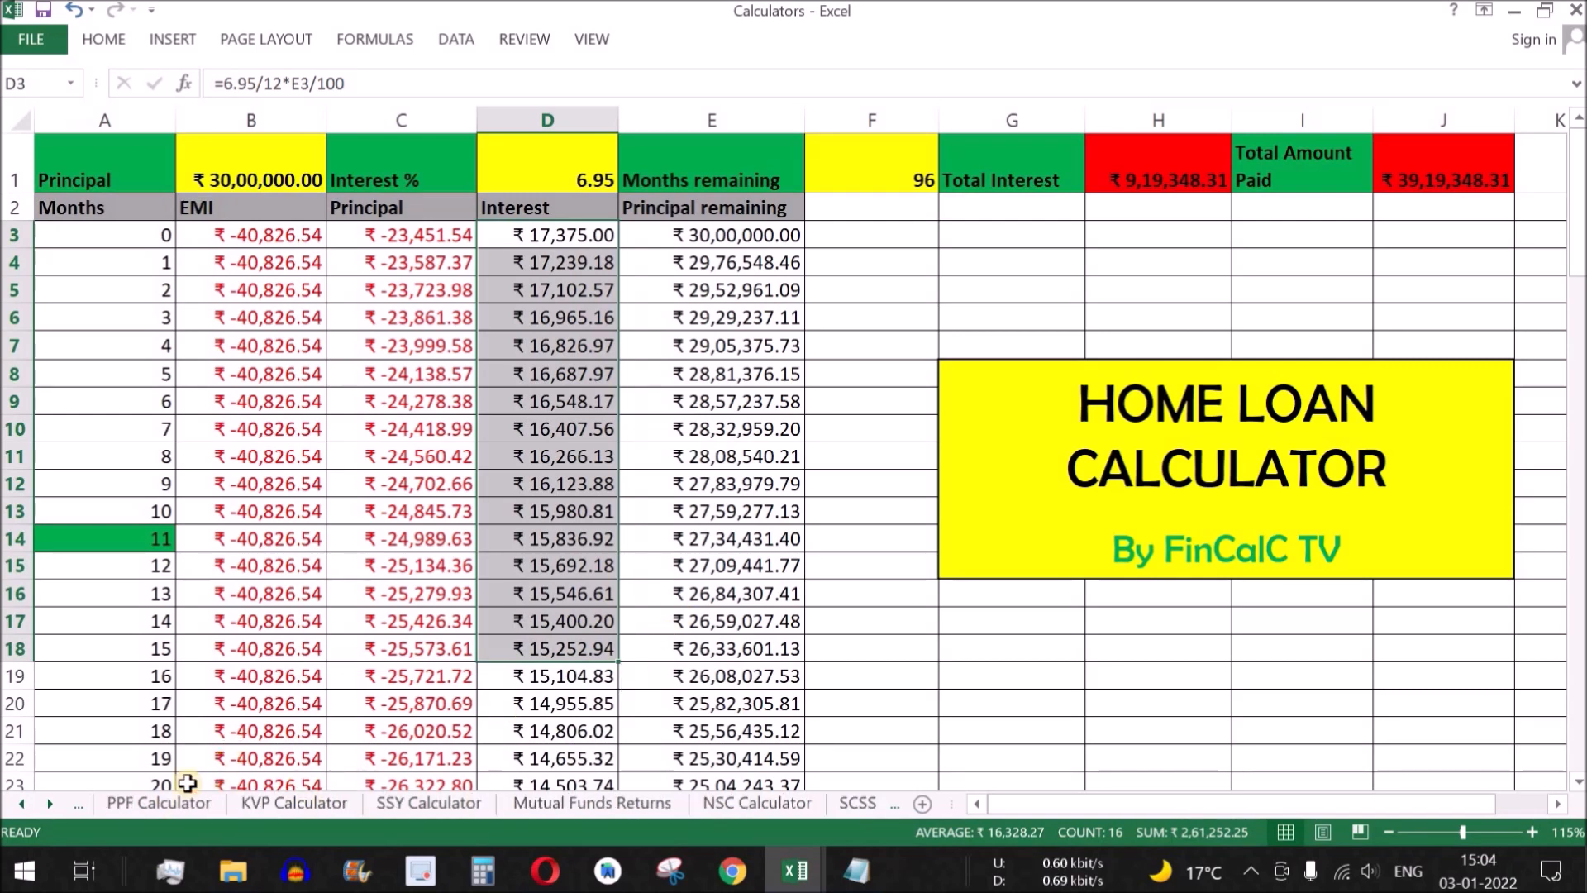
Step: Open the PPF Calculator sheet and review its monthly interest and balance columns
left_click(153, 803)
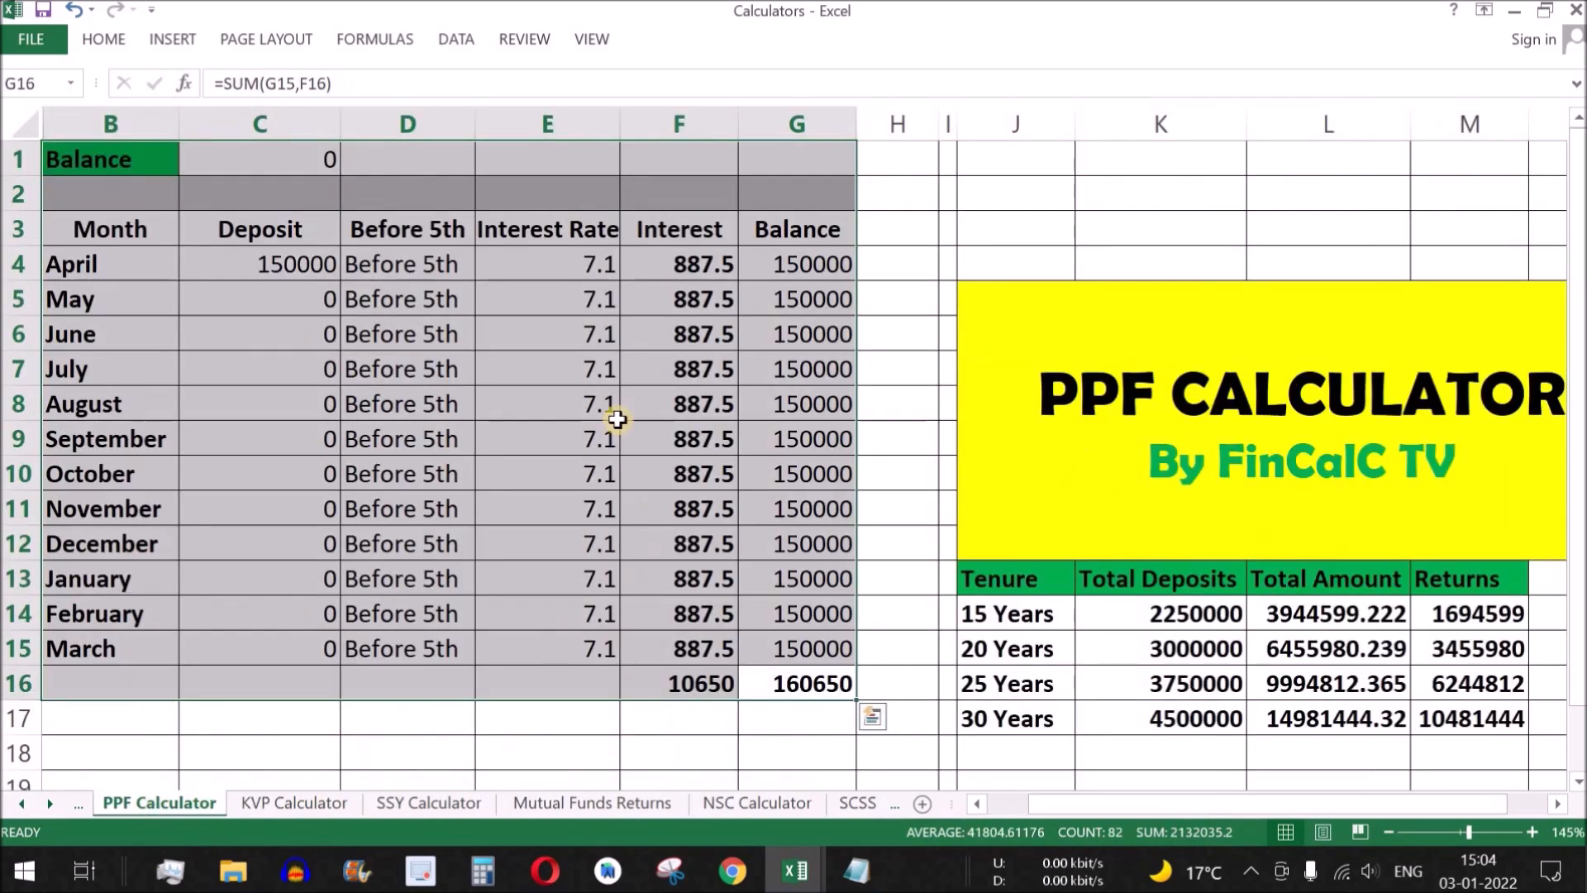
left_click_drag(698, 274, 702, 650)
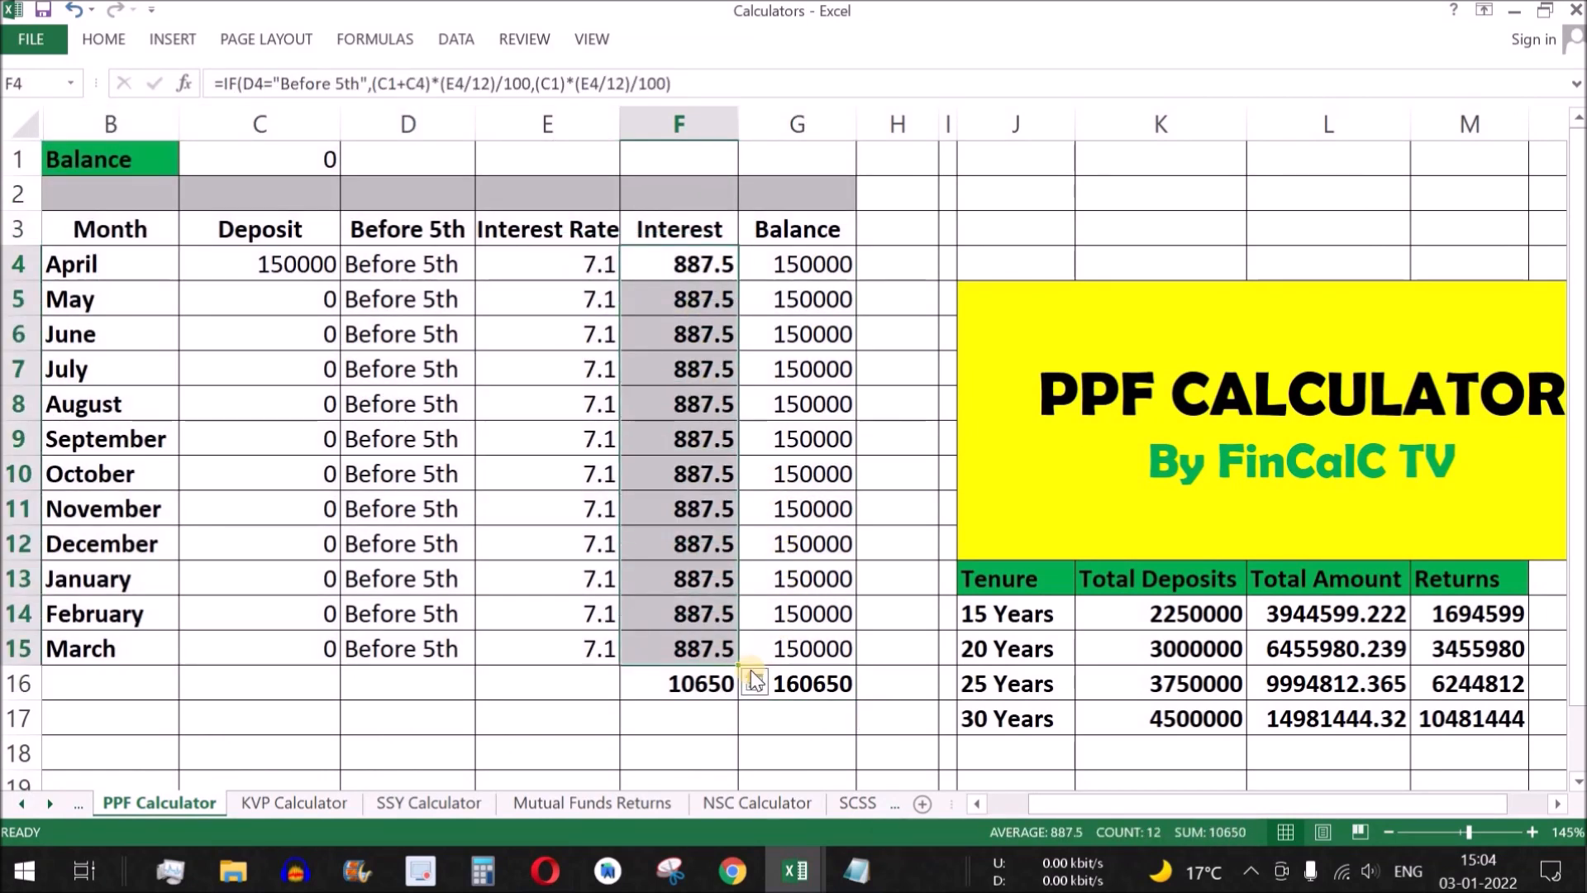
left_click_drag(787, 683, 683, 244)
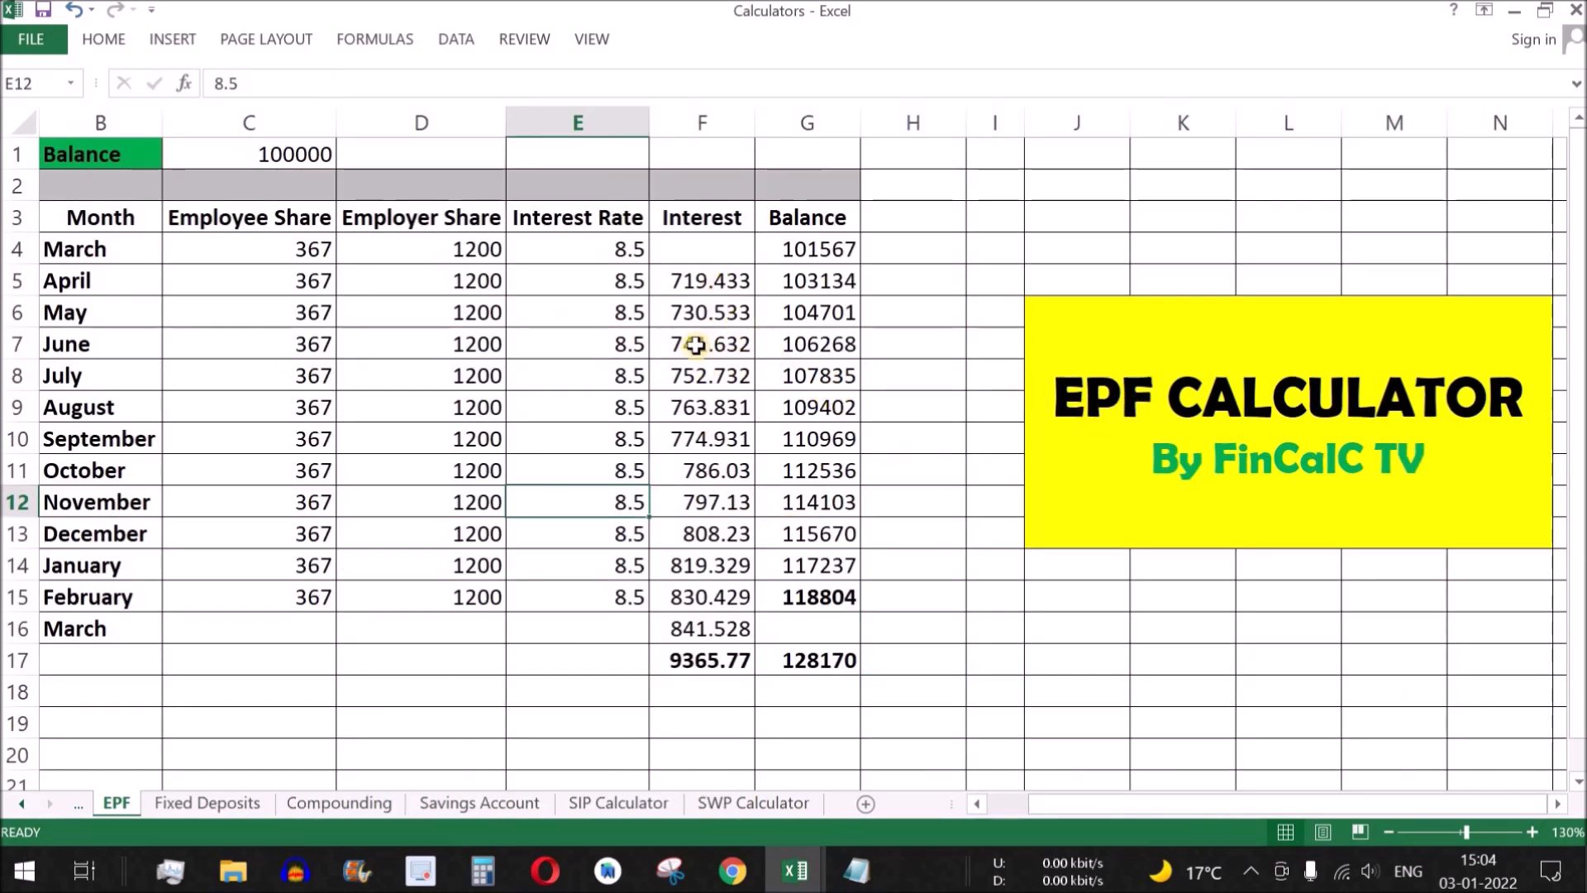
Step: On the EPF sheet, examine the interest and balance columns and the employee and employer shares
left_click_drag(711, 286, 821, 659)
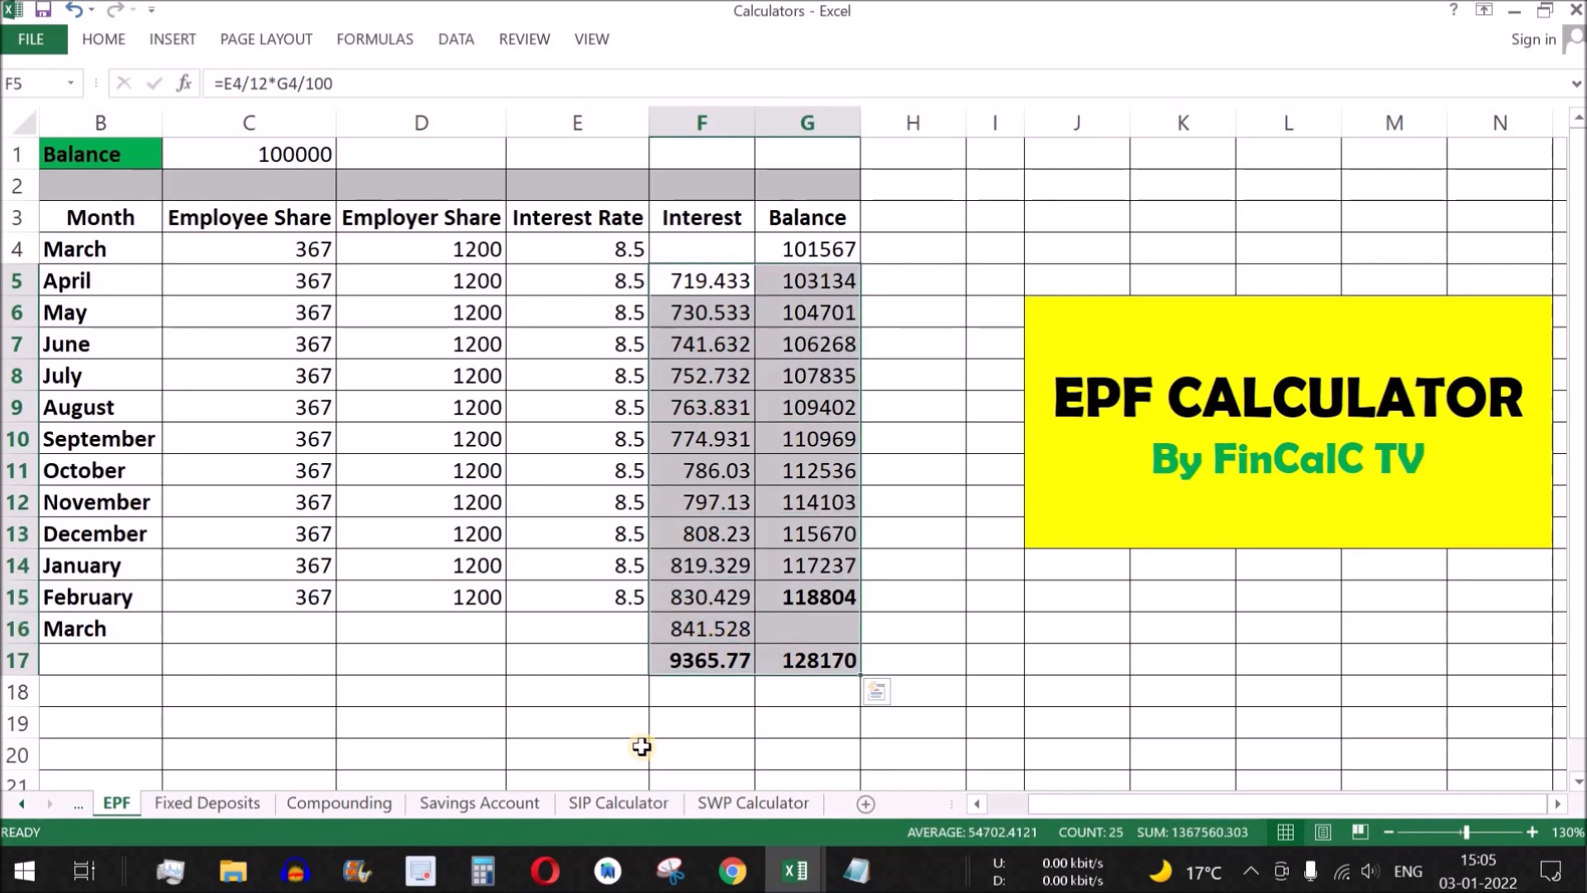
left_click_drag(252, 217, 488, 641)
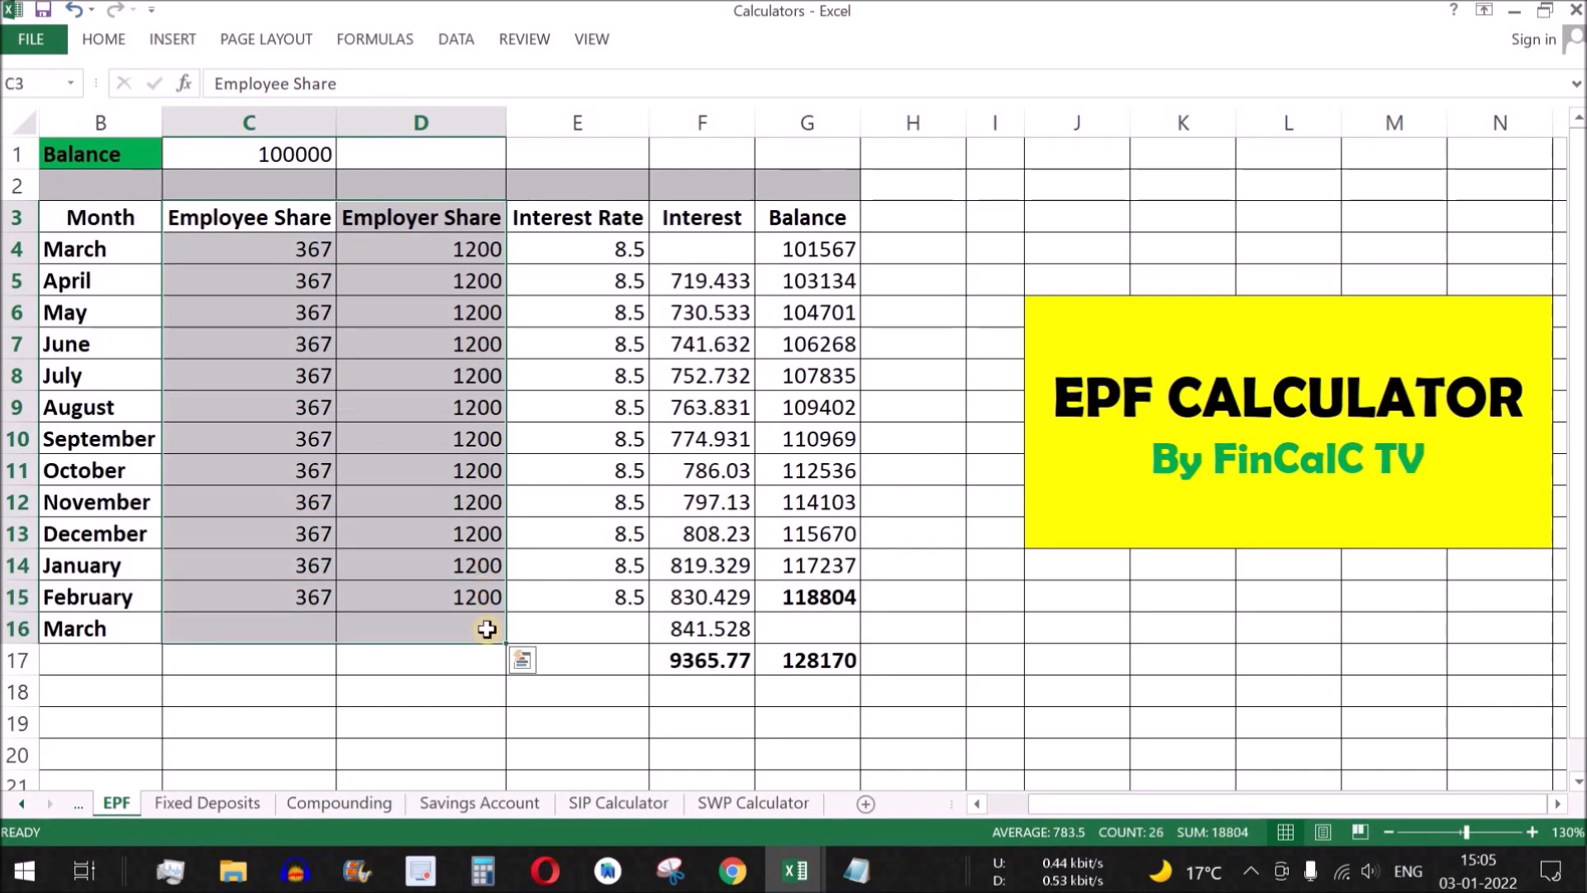